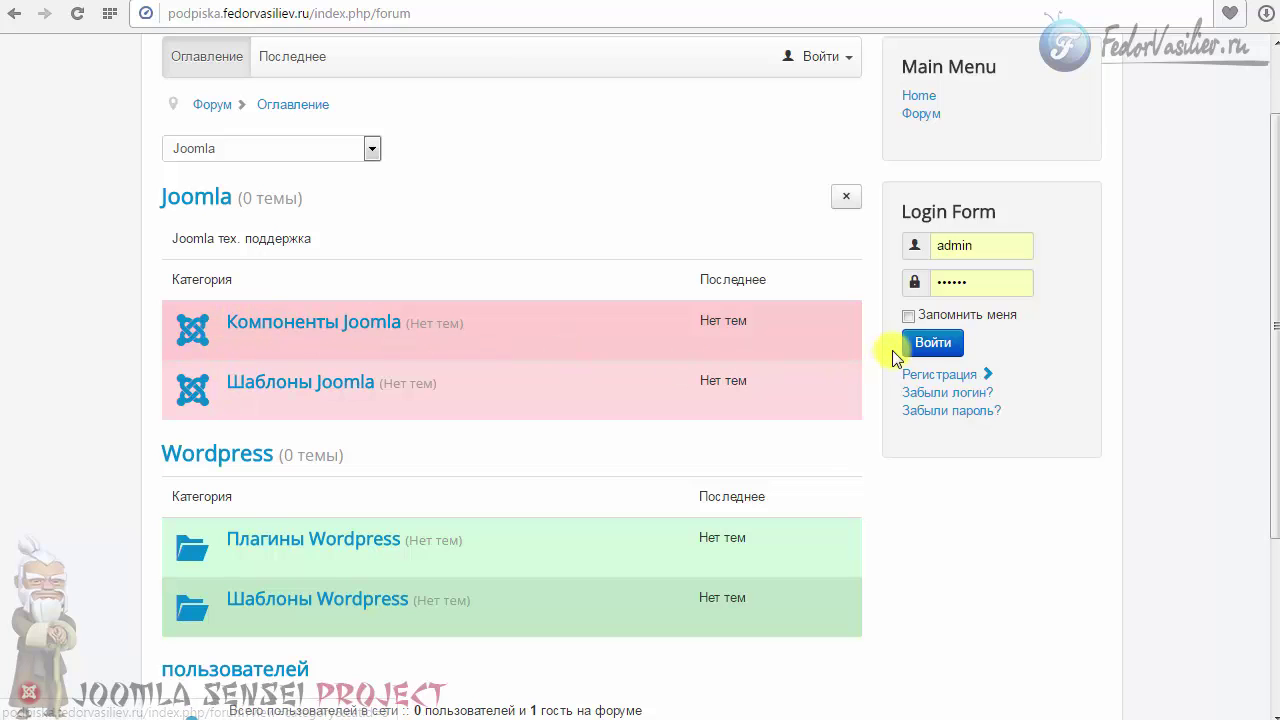
- Log in to the forum with the prefilled account and start a new topic in the Компоненты Joomla category
left_click(928, 345)
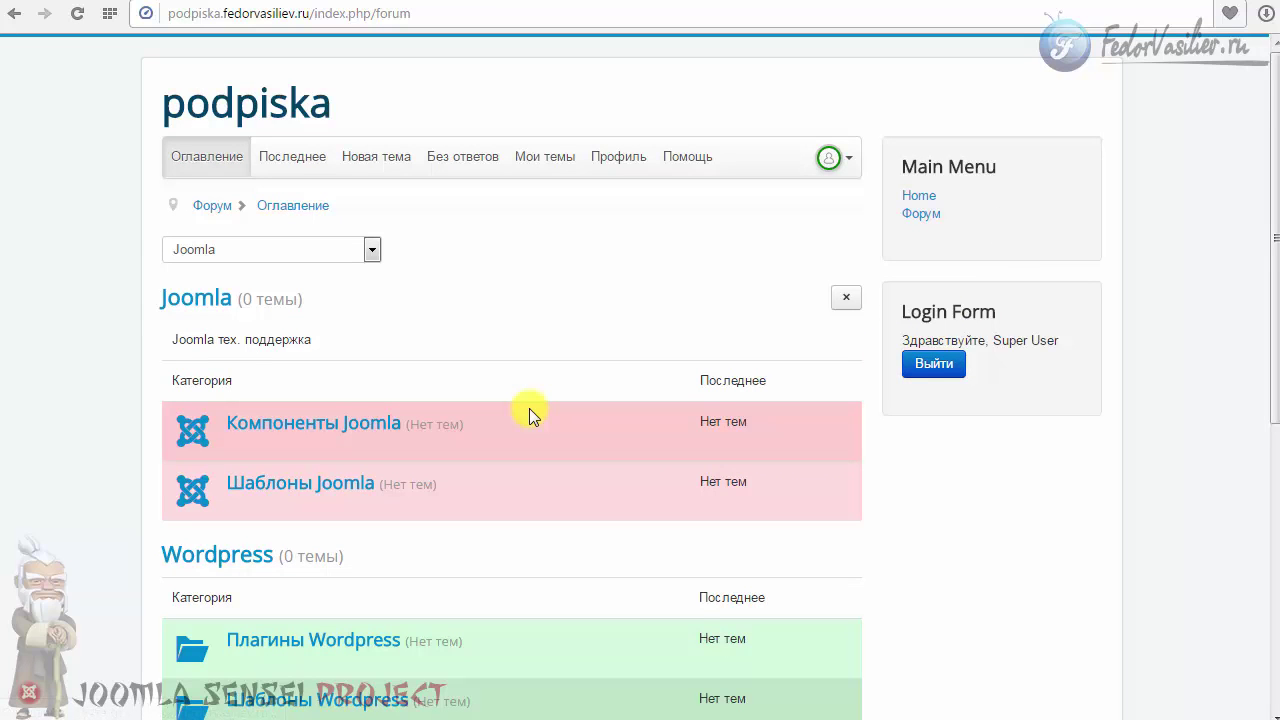
scroll(529, 408, "down", 1)
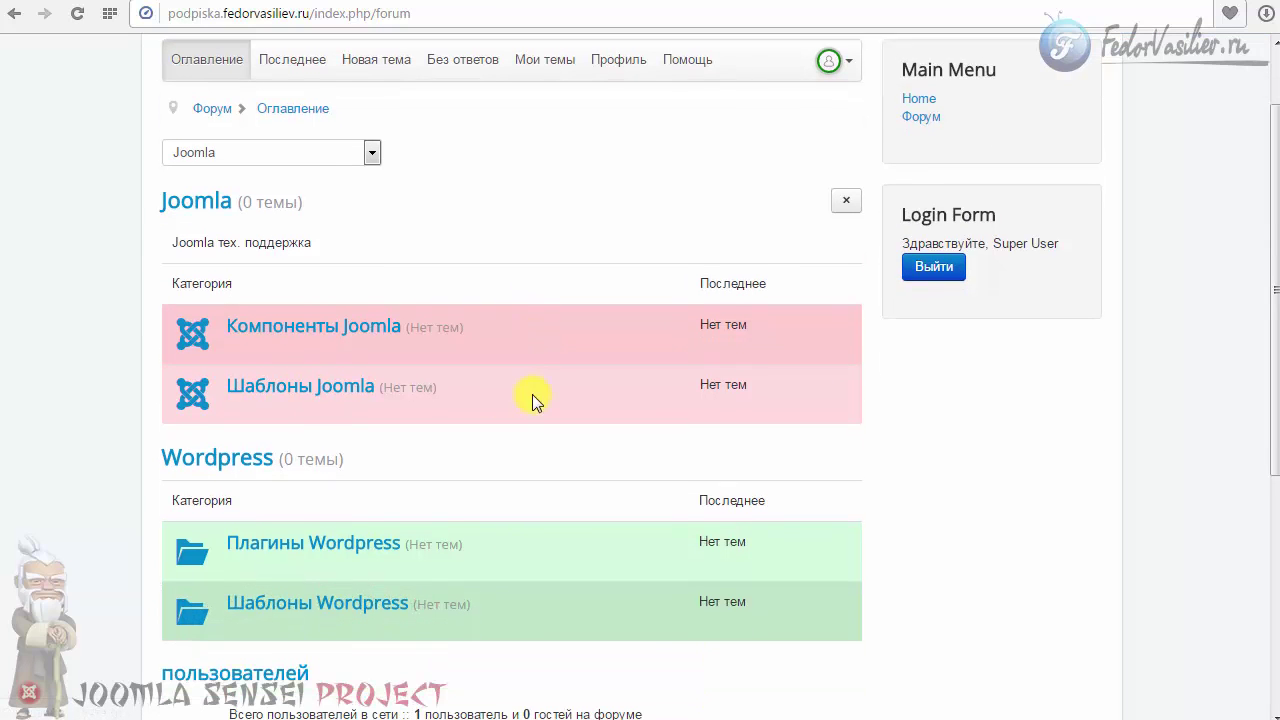
left_click(281, 334)
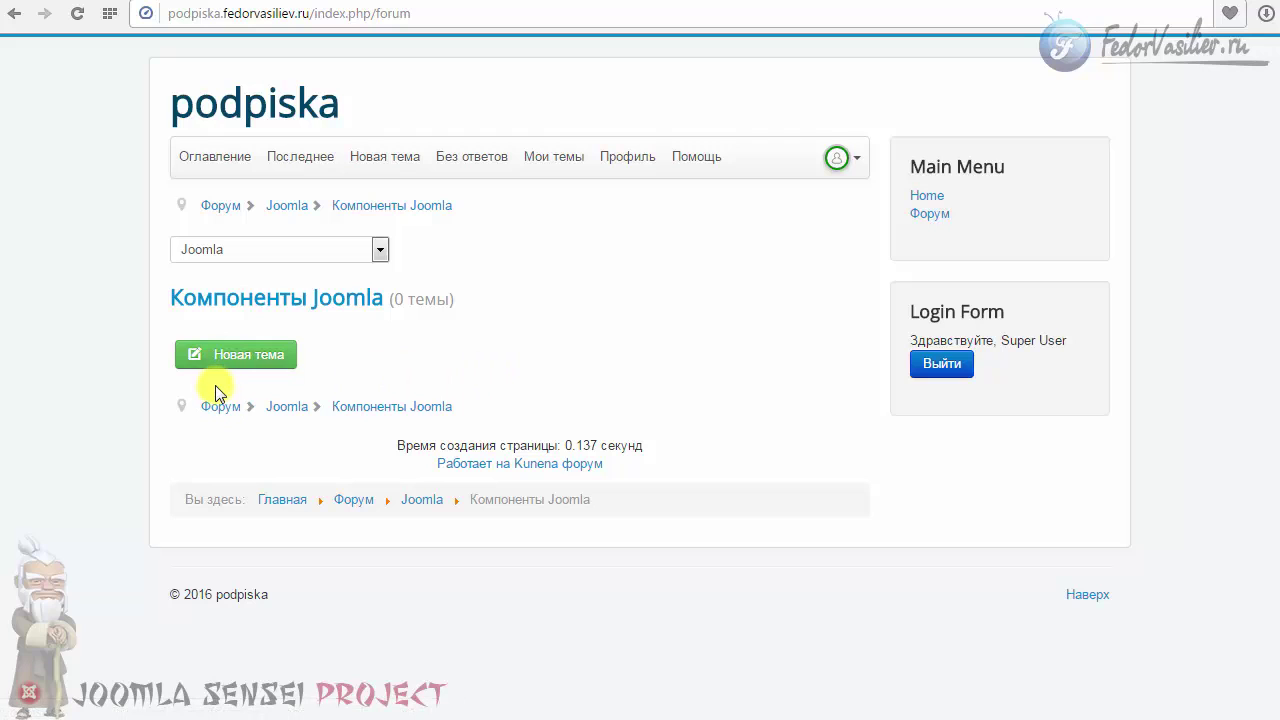
left_click(230, 354)
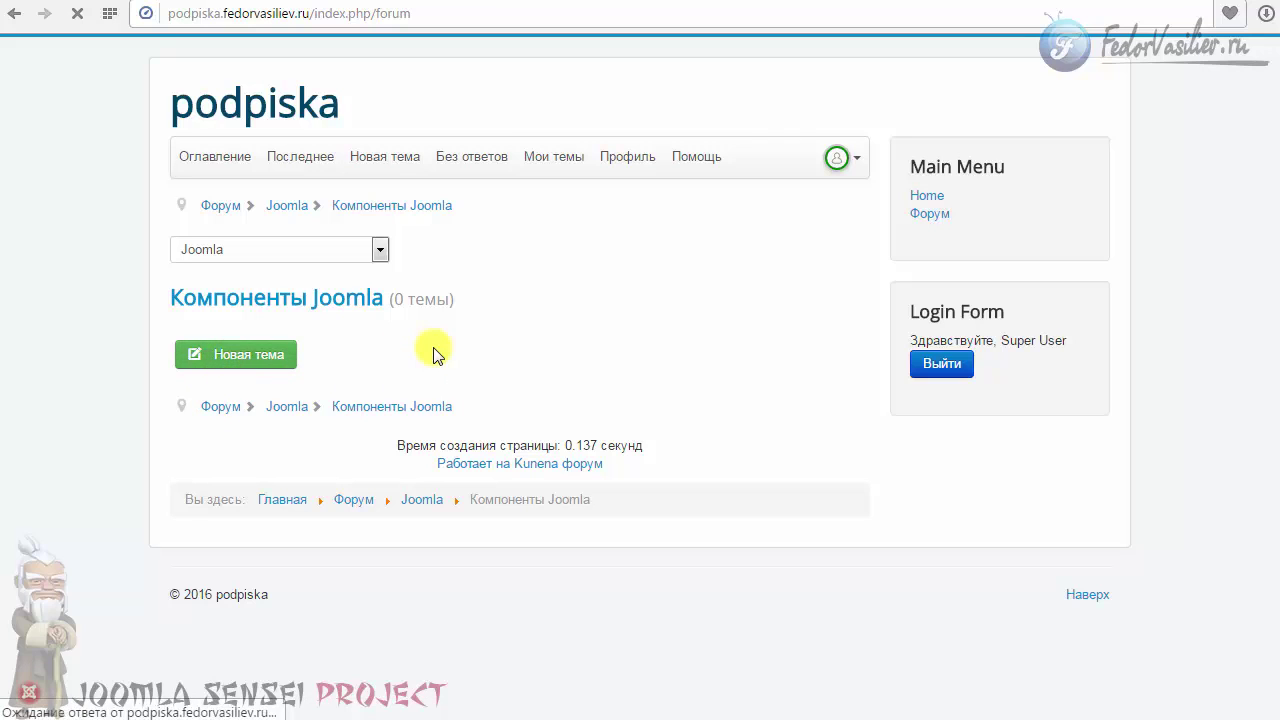
scroll(230, 425, "down", 1)
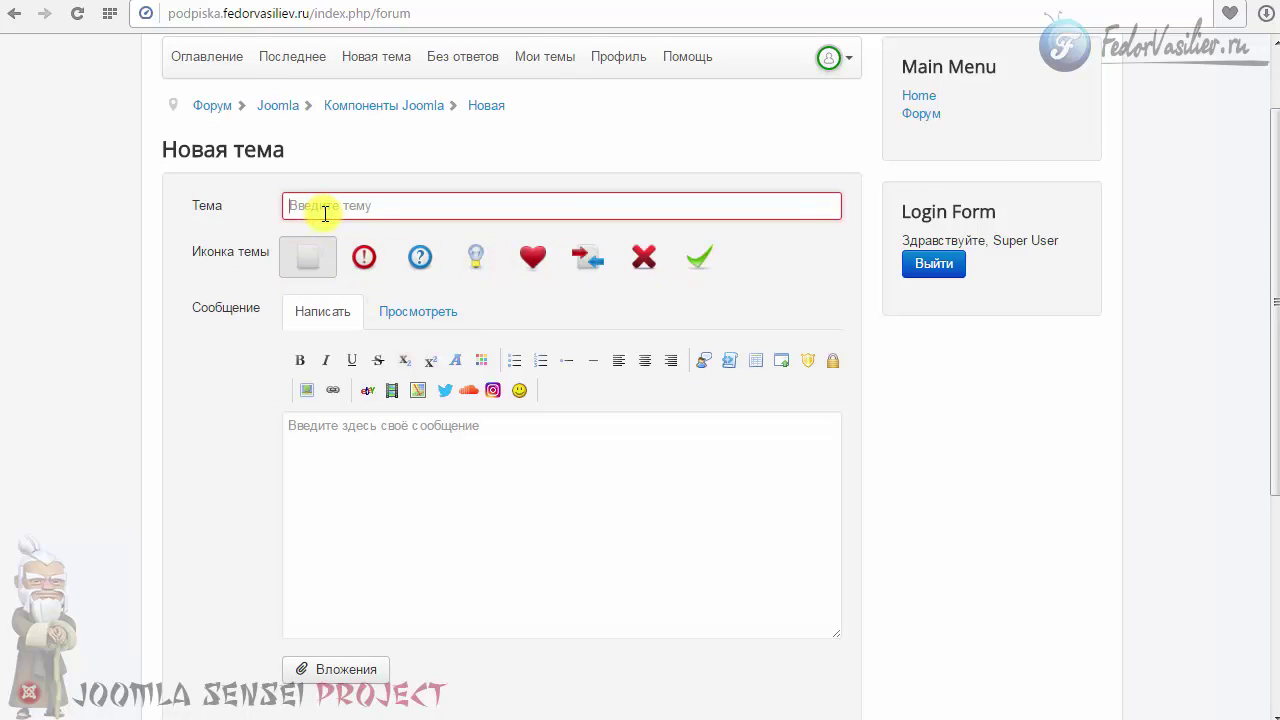
- Enter "тест" as both the subject and the message text of the new topic
type("тест")
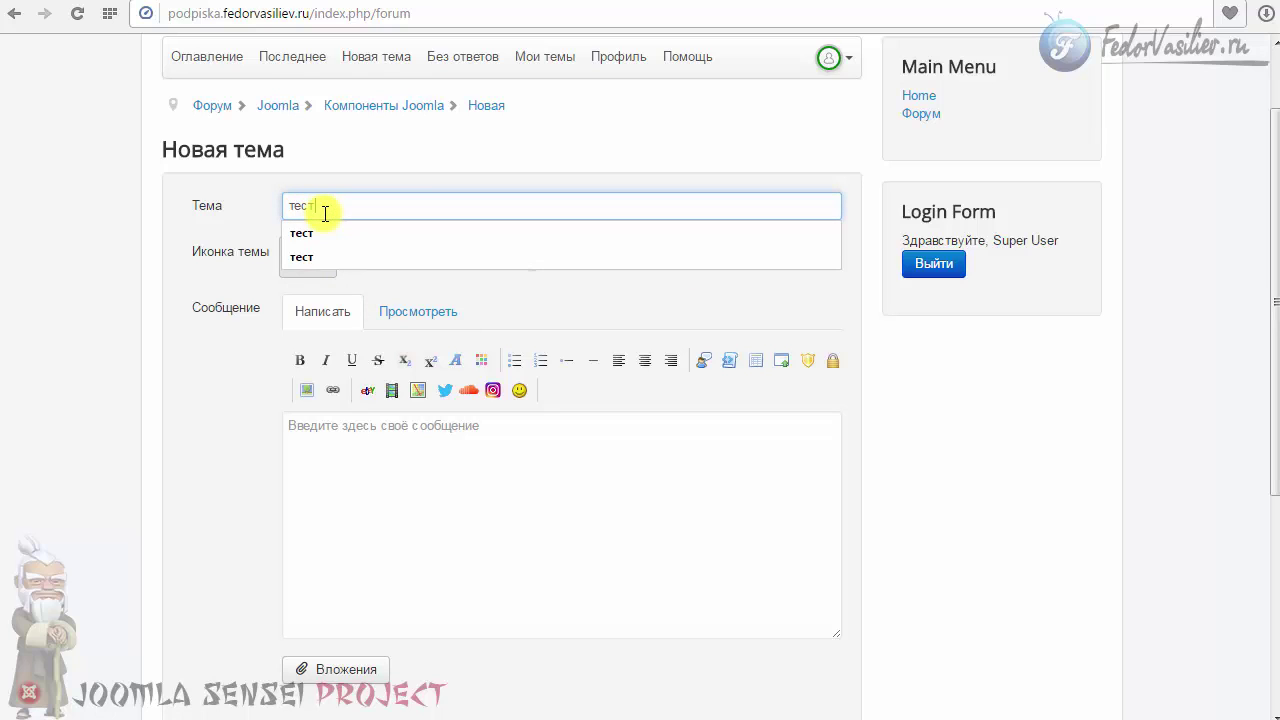
left_click(380, 173)
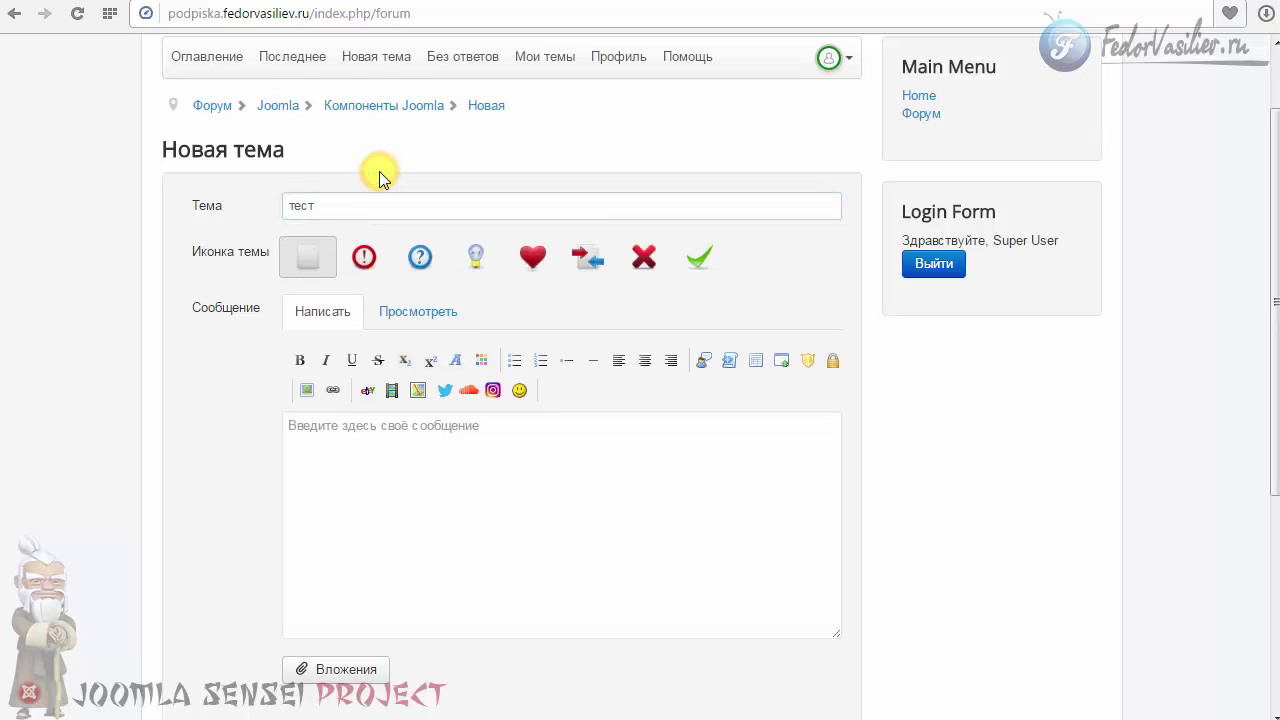
left_click(380, 466)
type("тест")
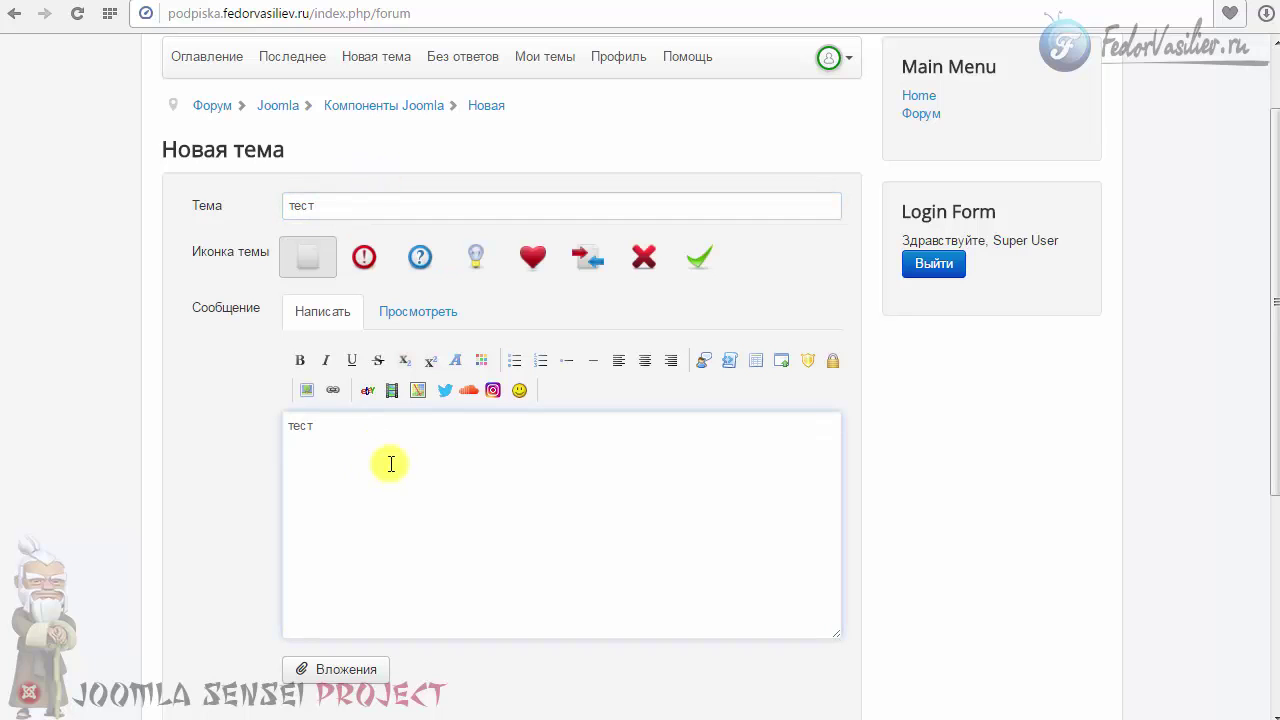
- Add the blush emoticon after the message text and submit the new topic
left_click(519, 390)
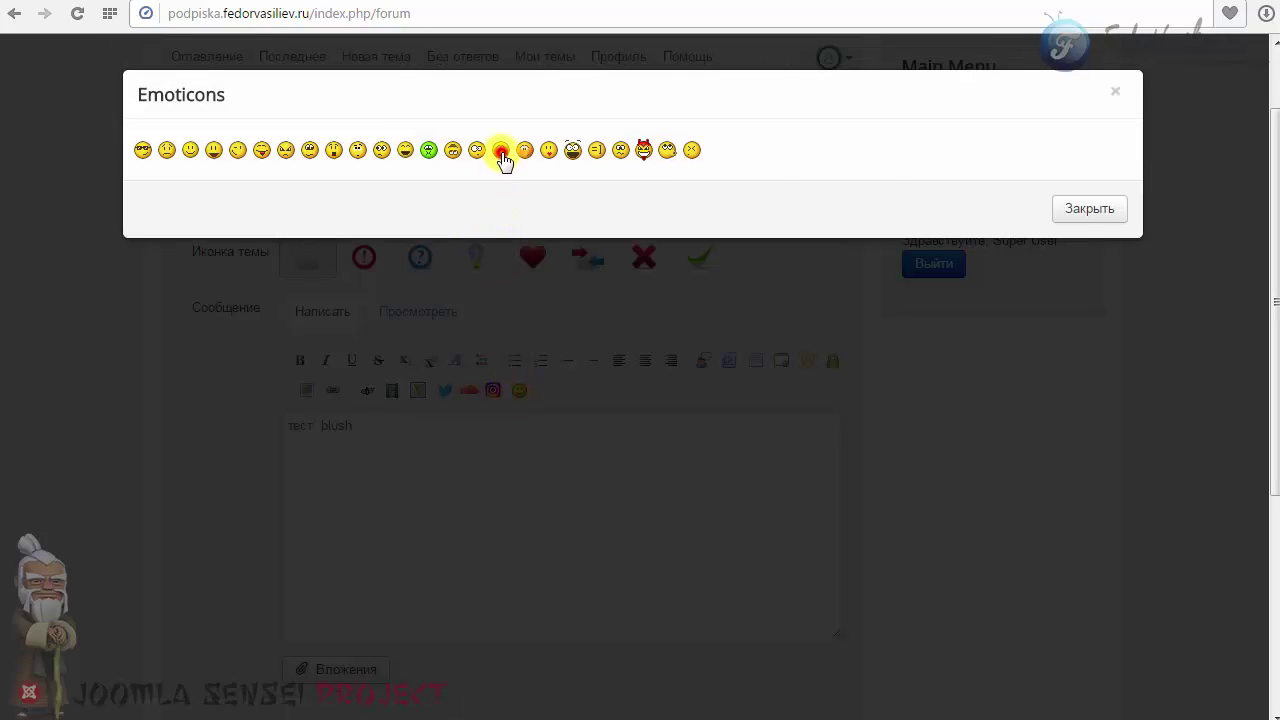
left_click(1085, 212)
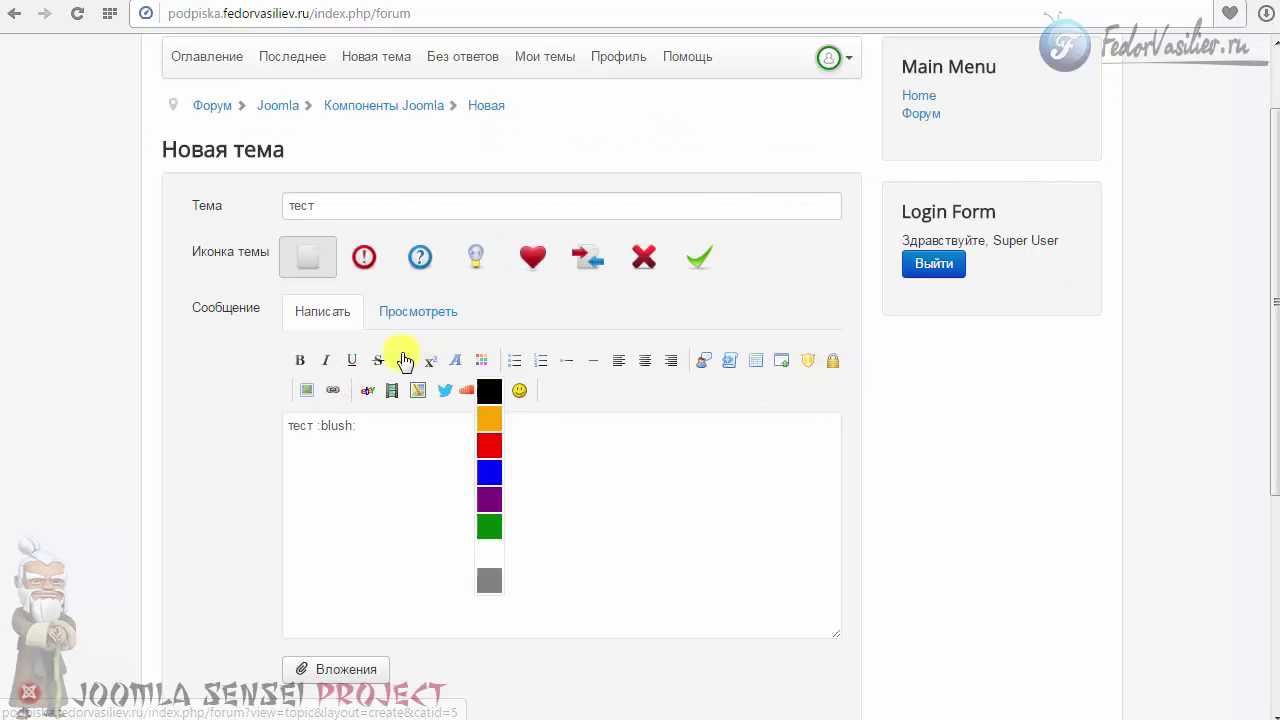
scroll(354, 380, "down", 3)
scroll(532, 384, "up", 3)
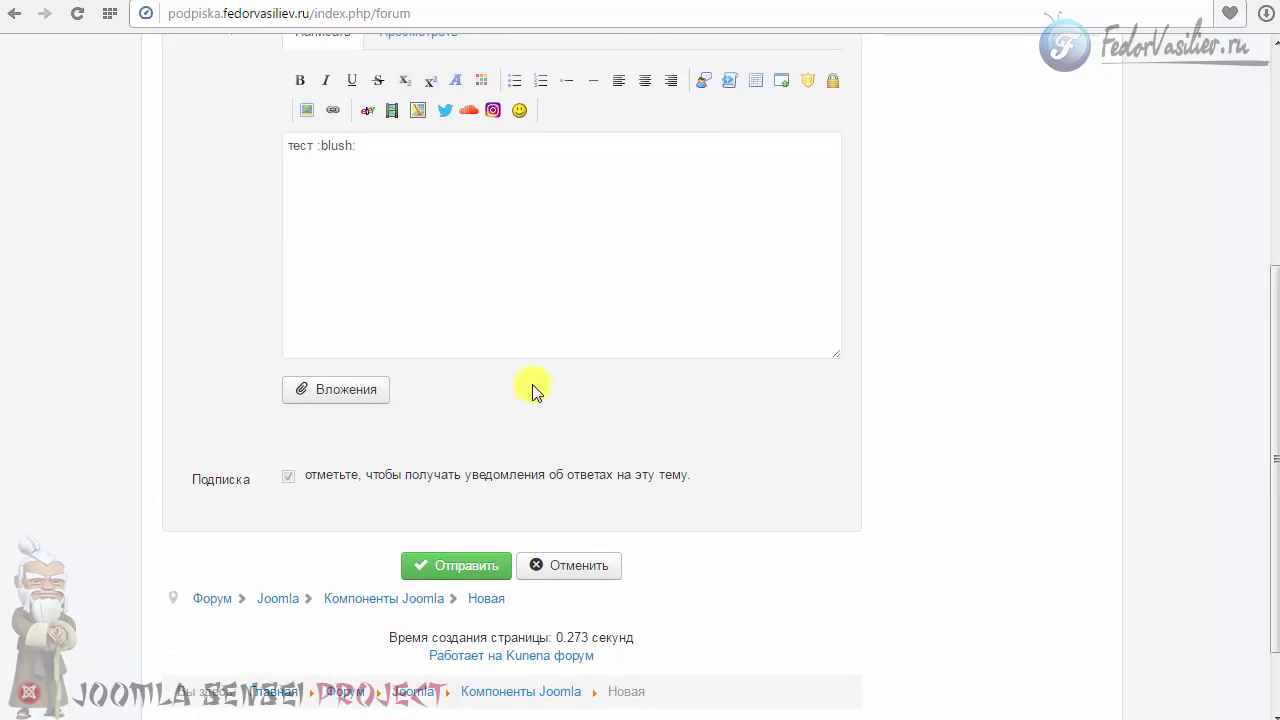
scroll(420, 418, "down", 3)
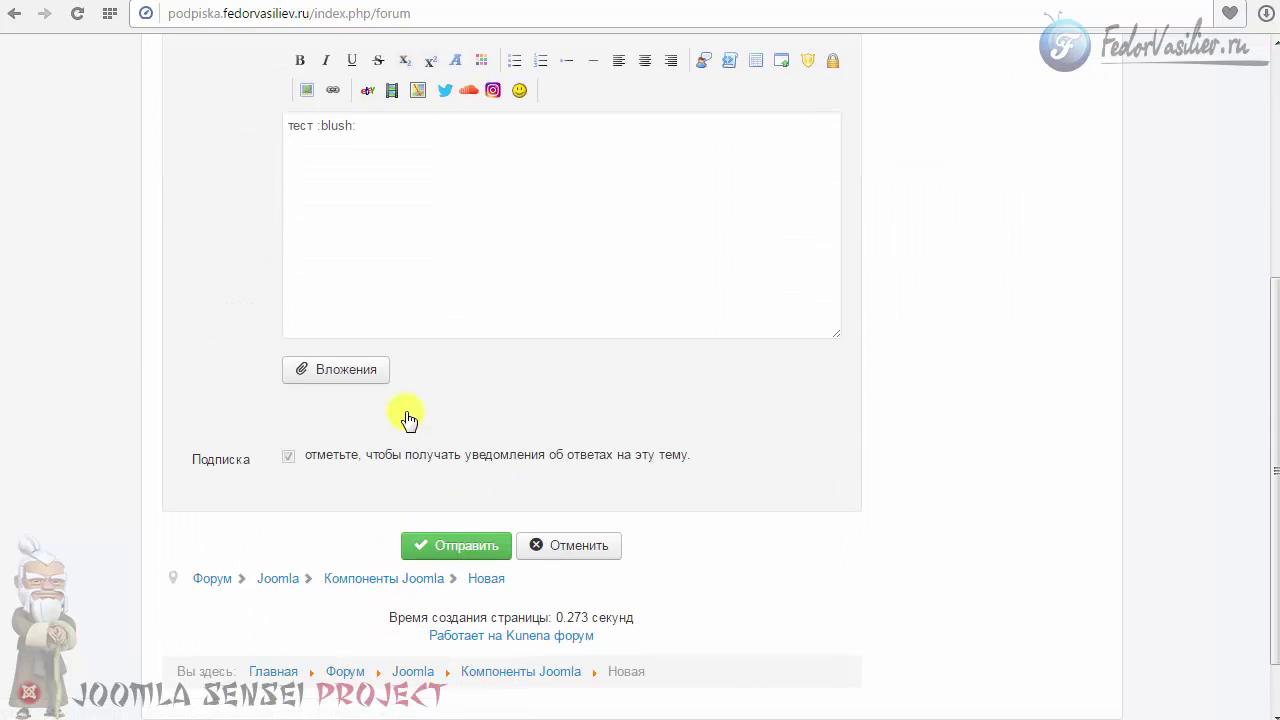
left_click(446, 558)
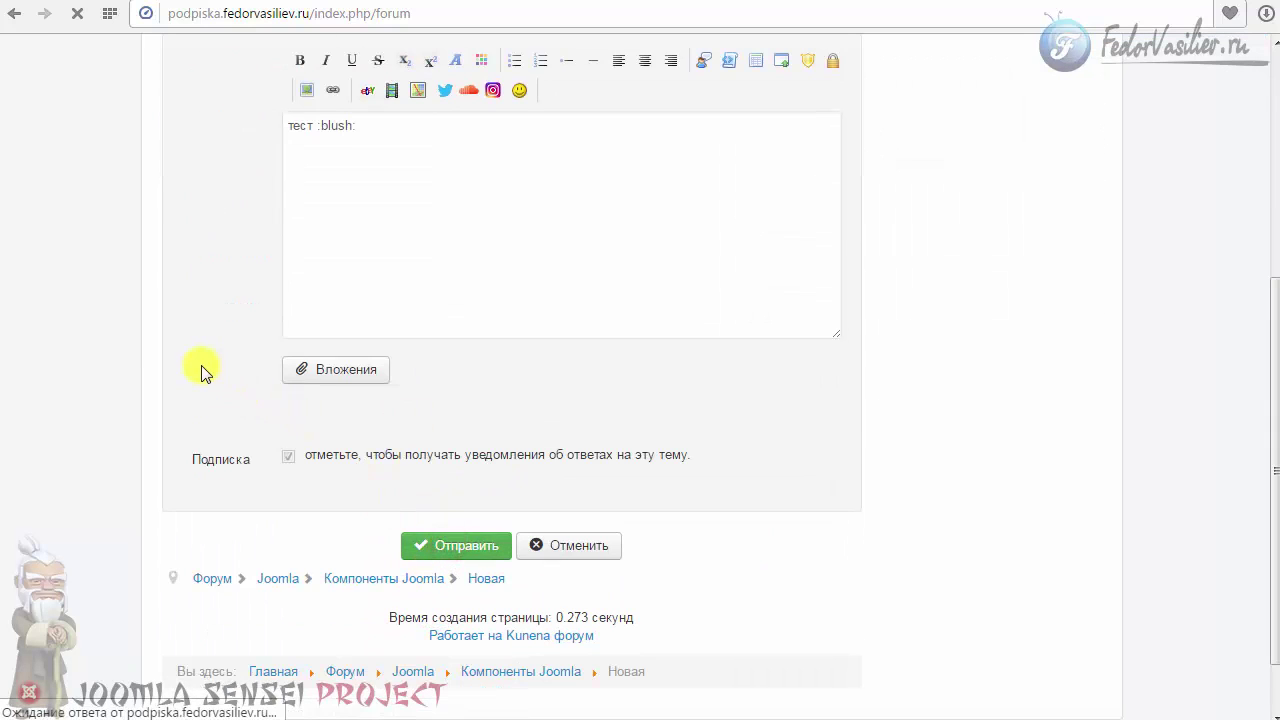
- Examine the published topic, its author block and the reply, action, moderation and report options below the post
scroll(391, 420, "down", 2)
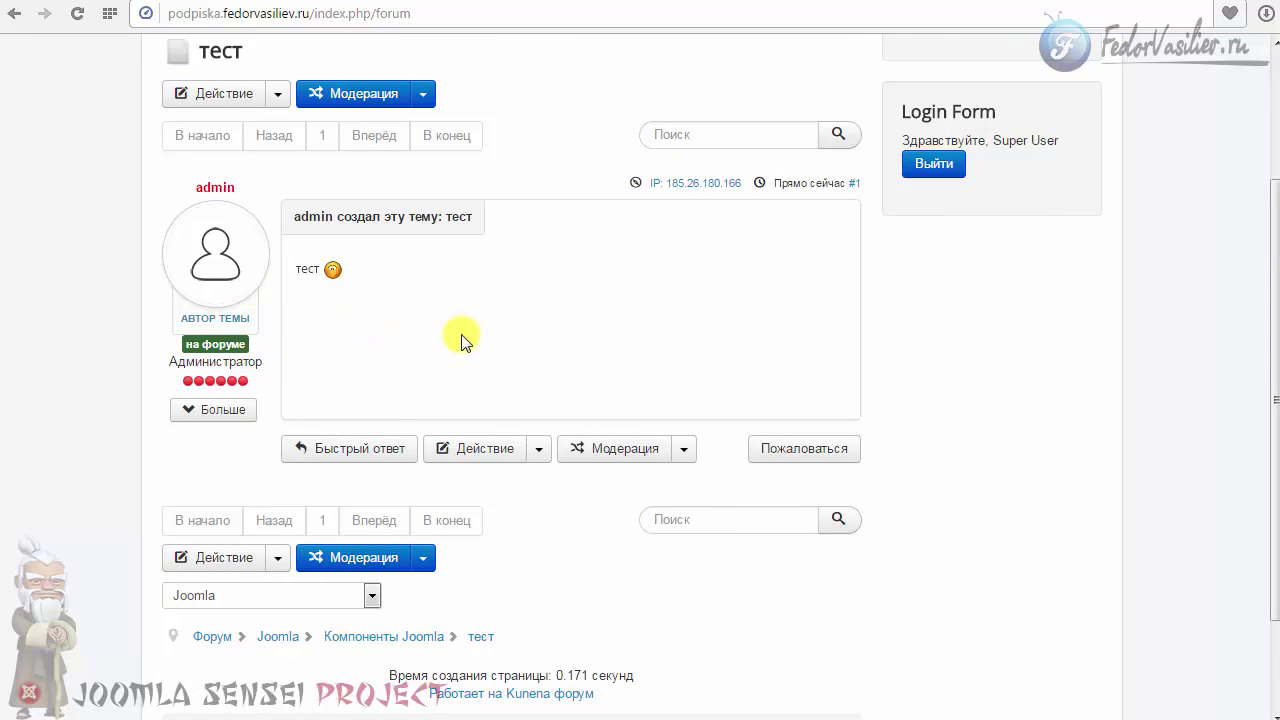
scroll(503, 337, "up", 2)
scroll(575, 398, "down", 1)
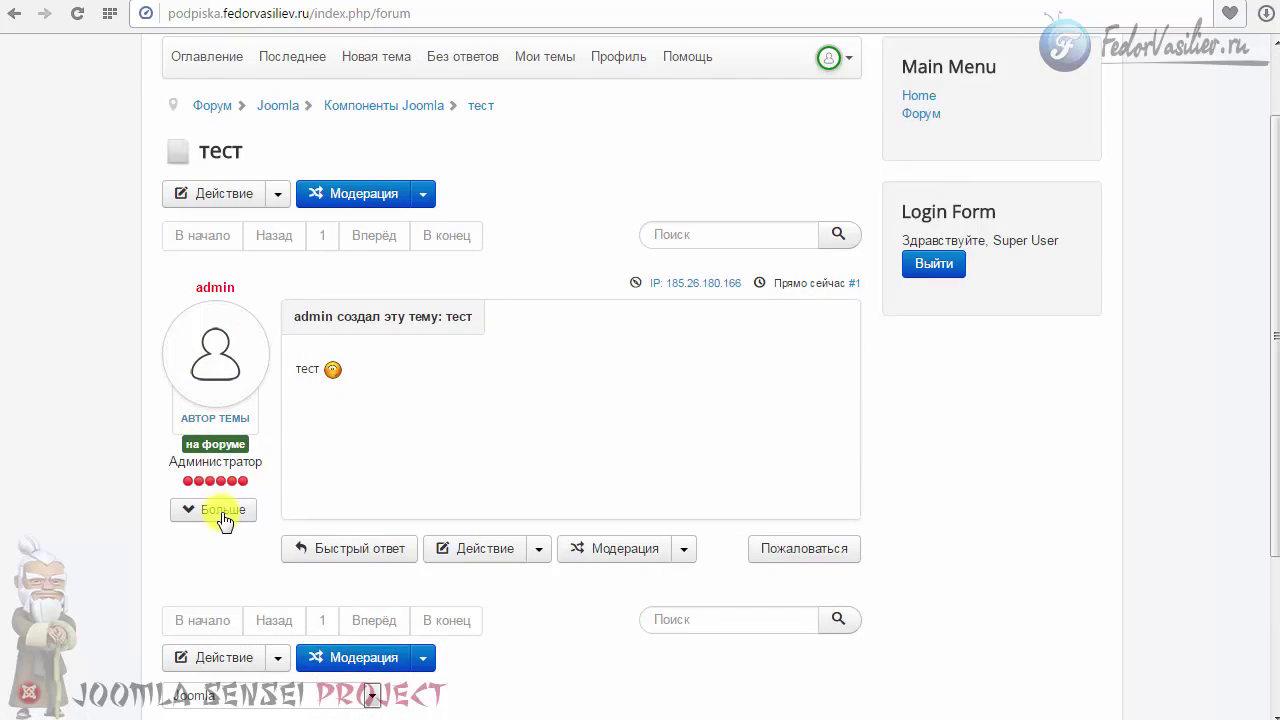
scroll(300, 405, "down", 1)
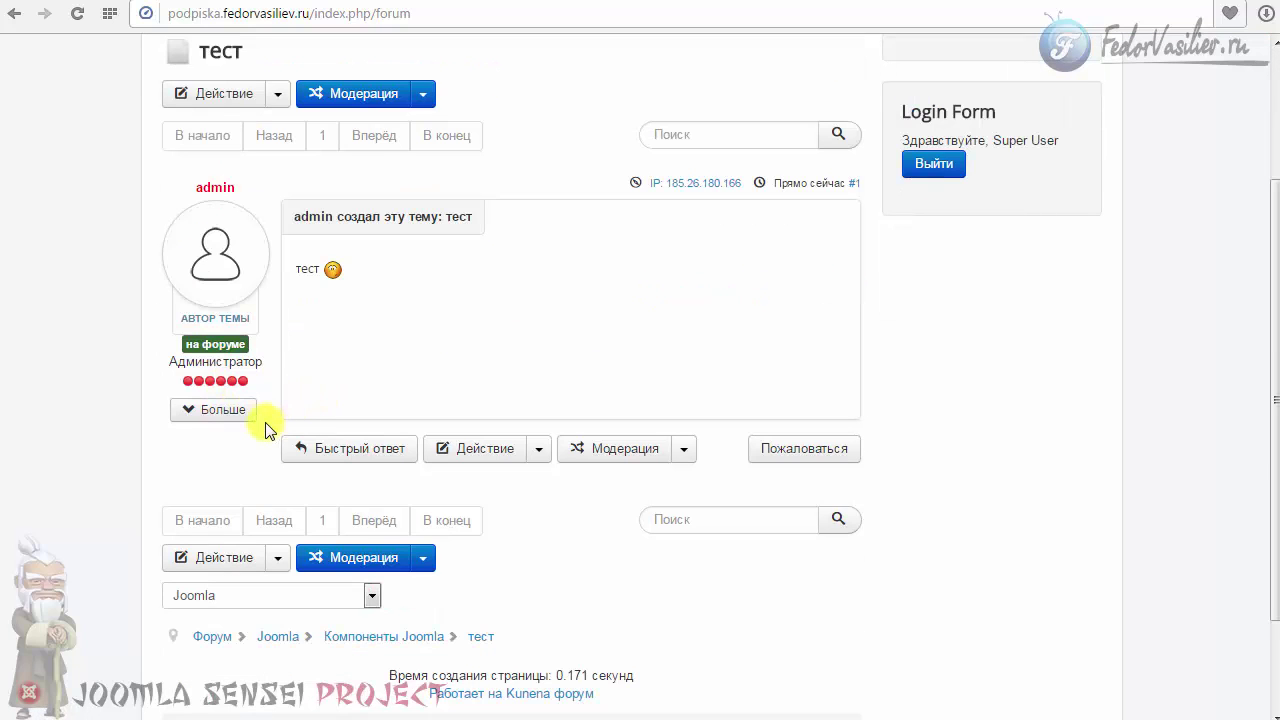
left_click(539, 449)
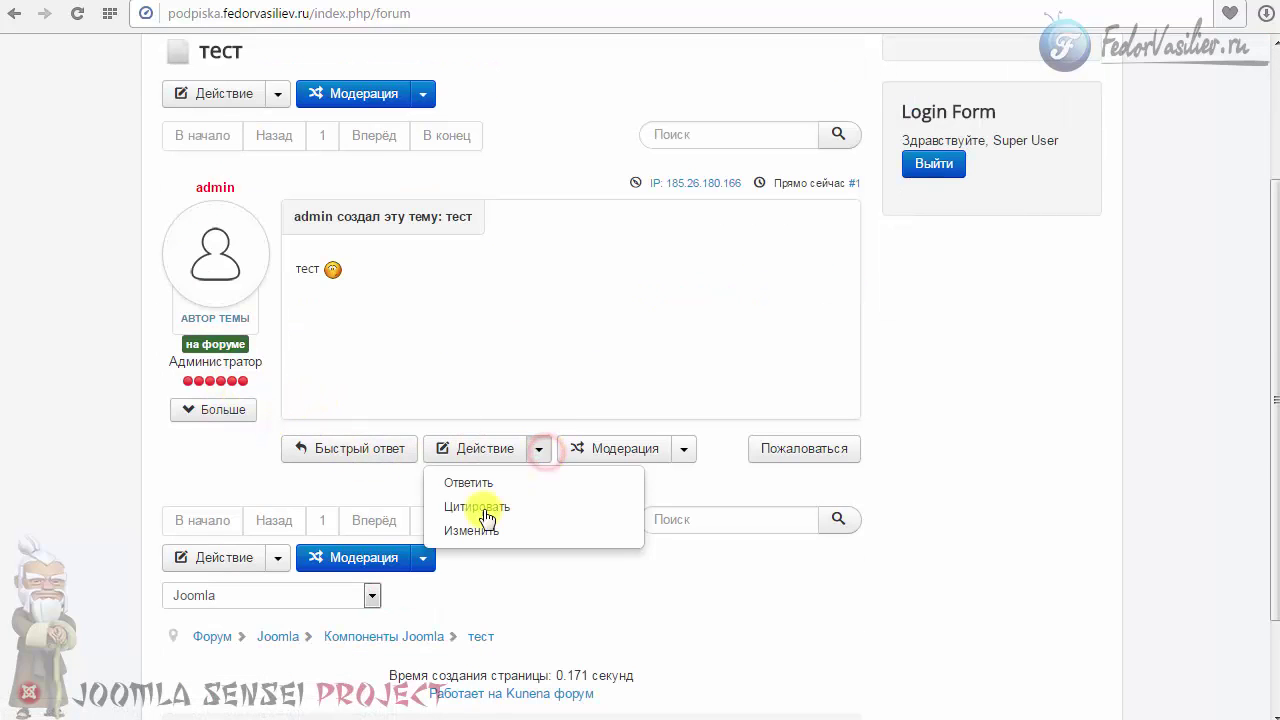
left_click(688, 476)
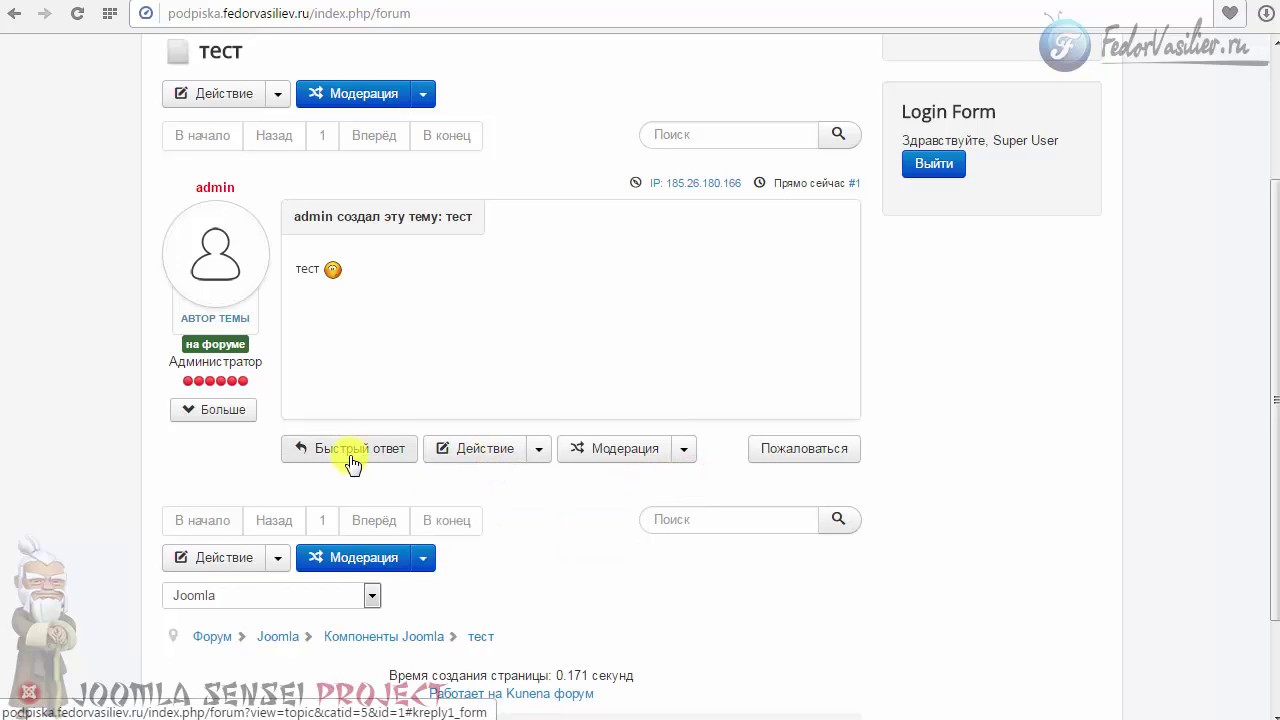
left_click(539, 449)
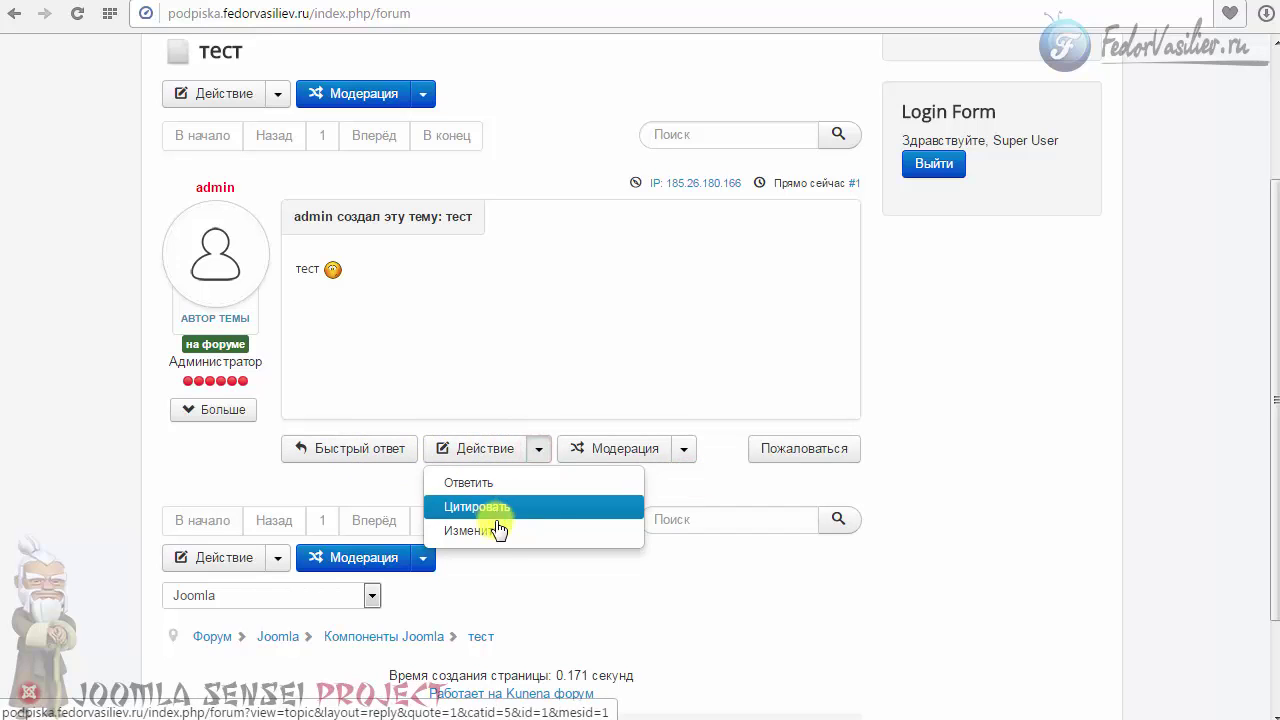
left_click(711, 478)
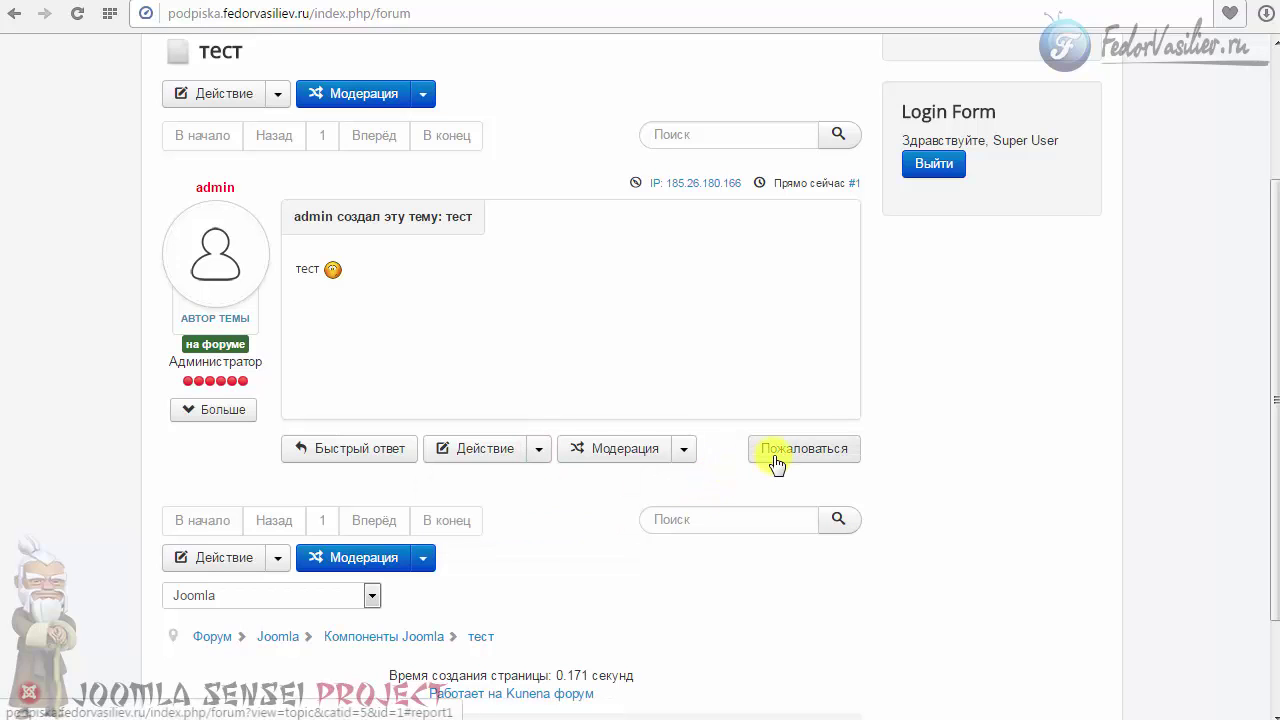
left_click(388, 459)
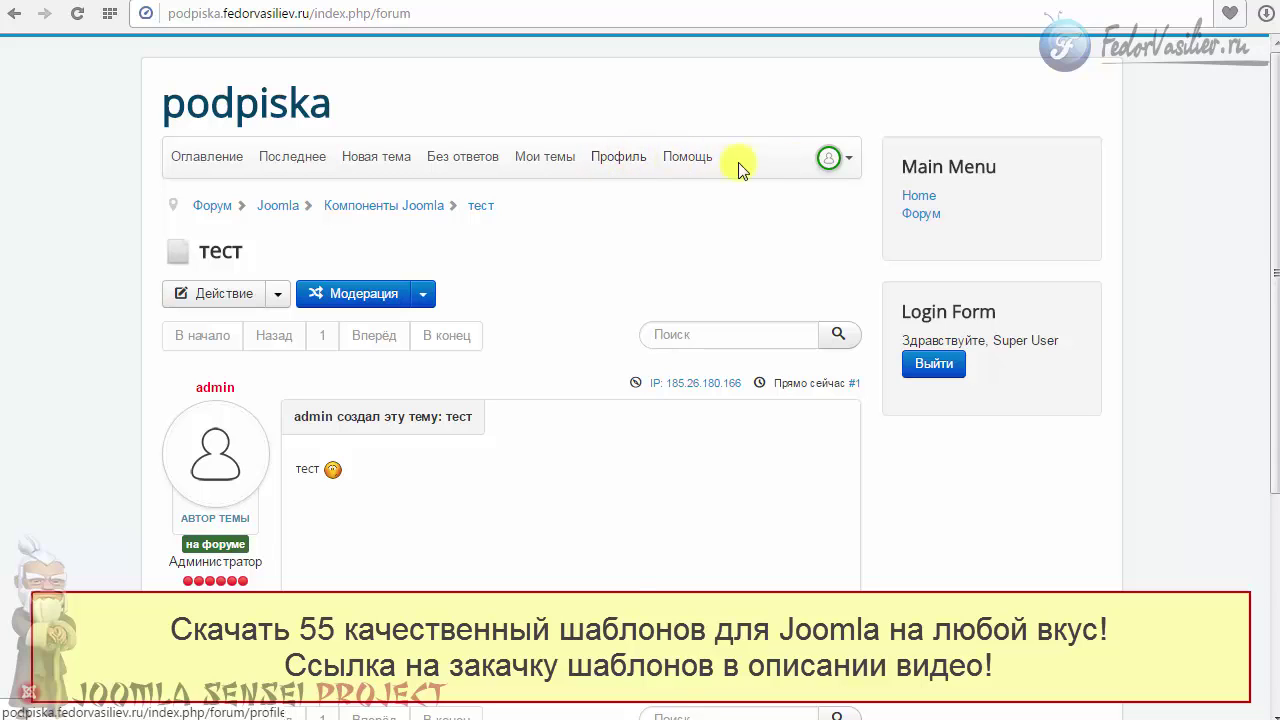
- Open the logged-in account's forum profile and review its details and latest posts
left_click(830, 157)
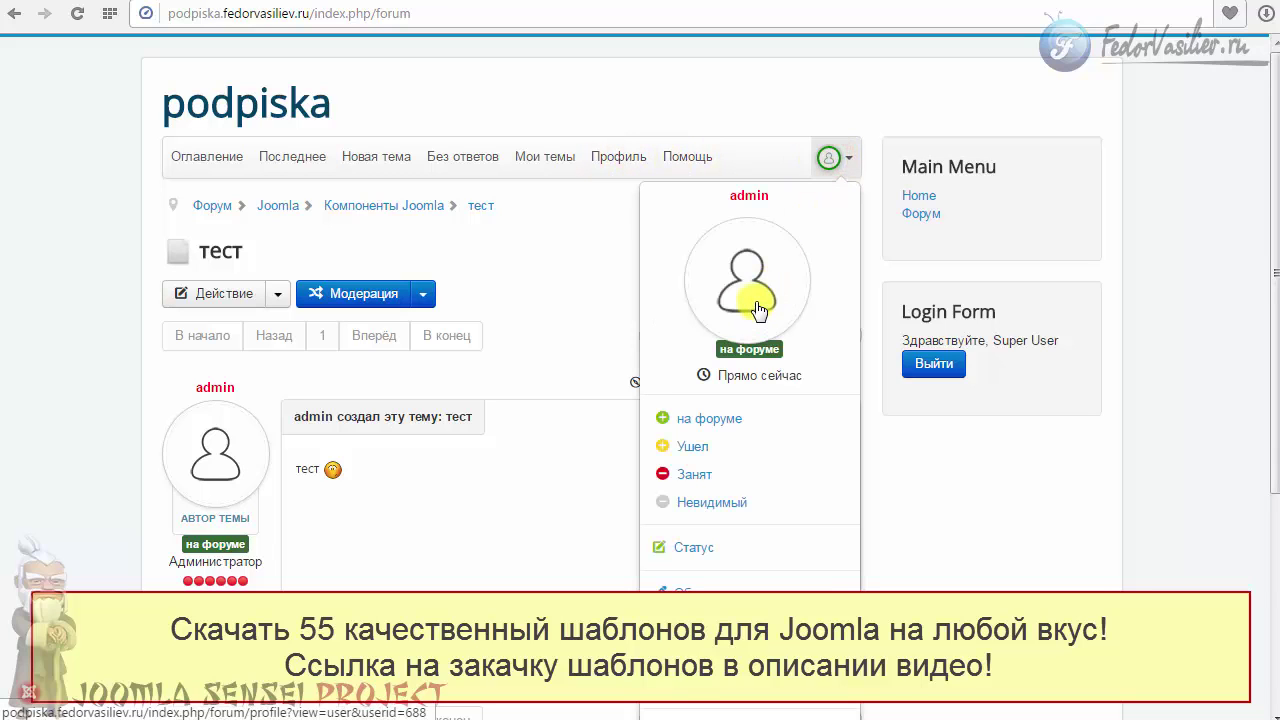
left_click(757, 308)
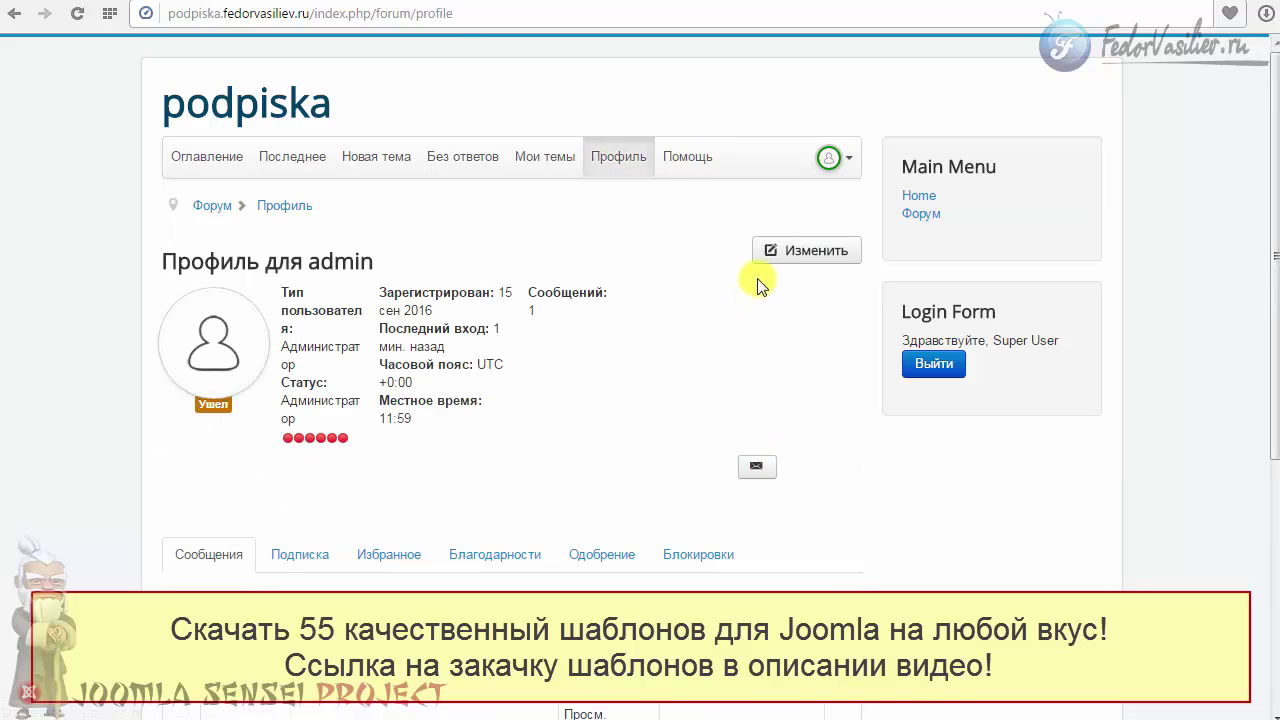
scroll(652, 336, "down", 3)
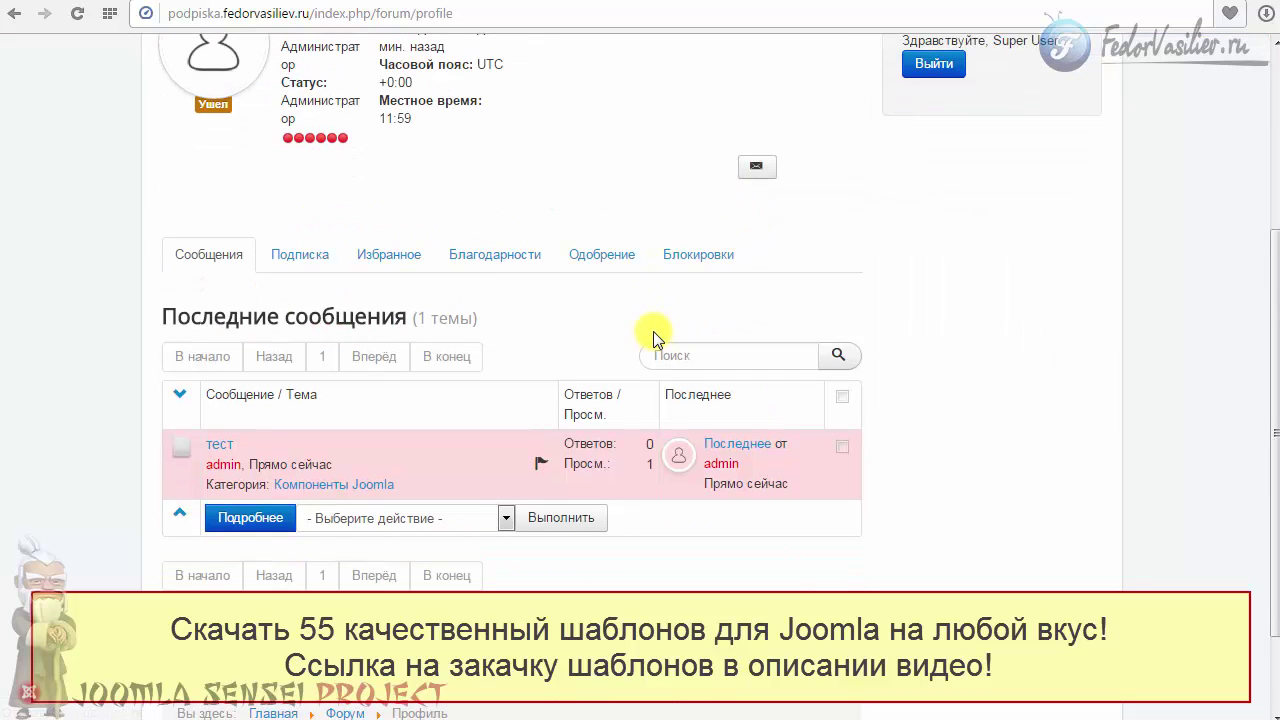
scroll(653, 331, "up", 3)
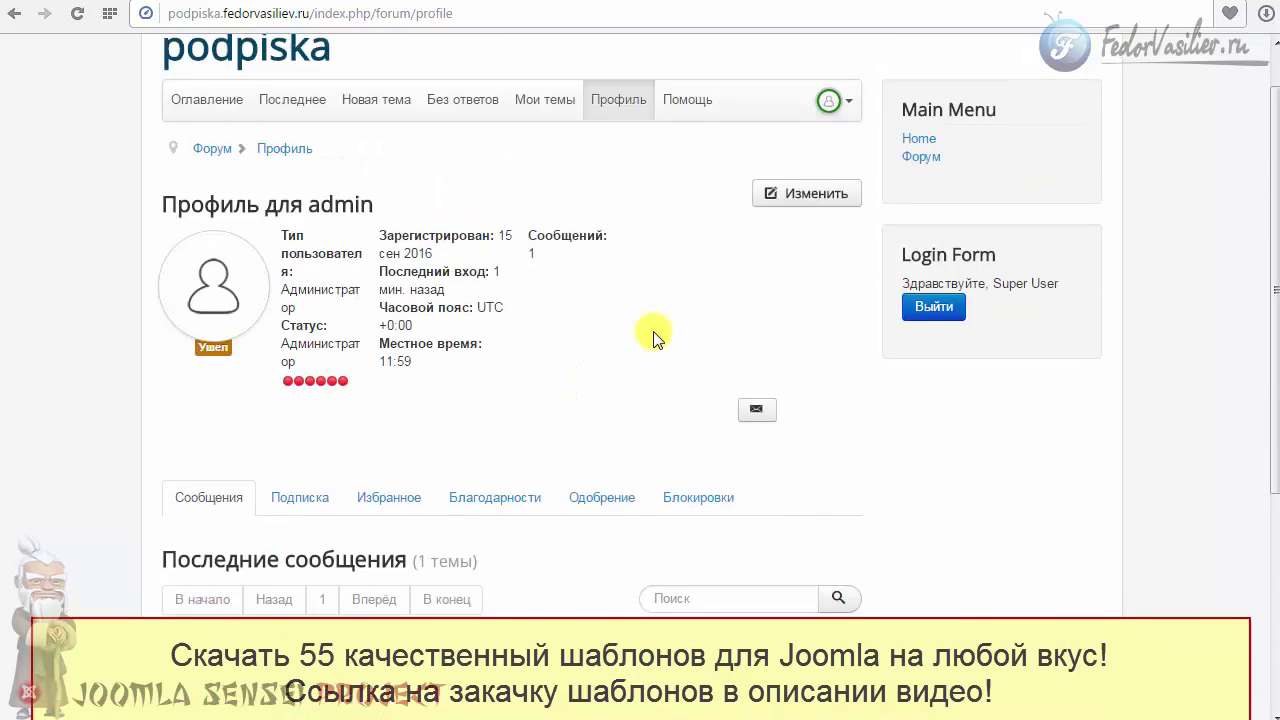
scroll(460, 300, "down", 1)
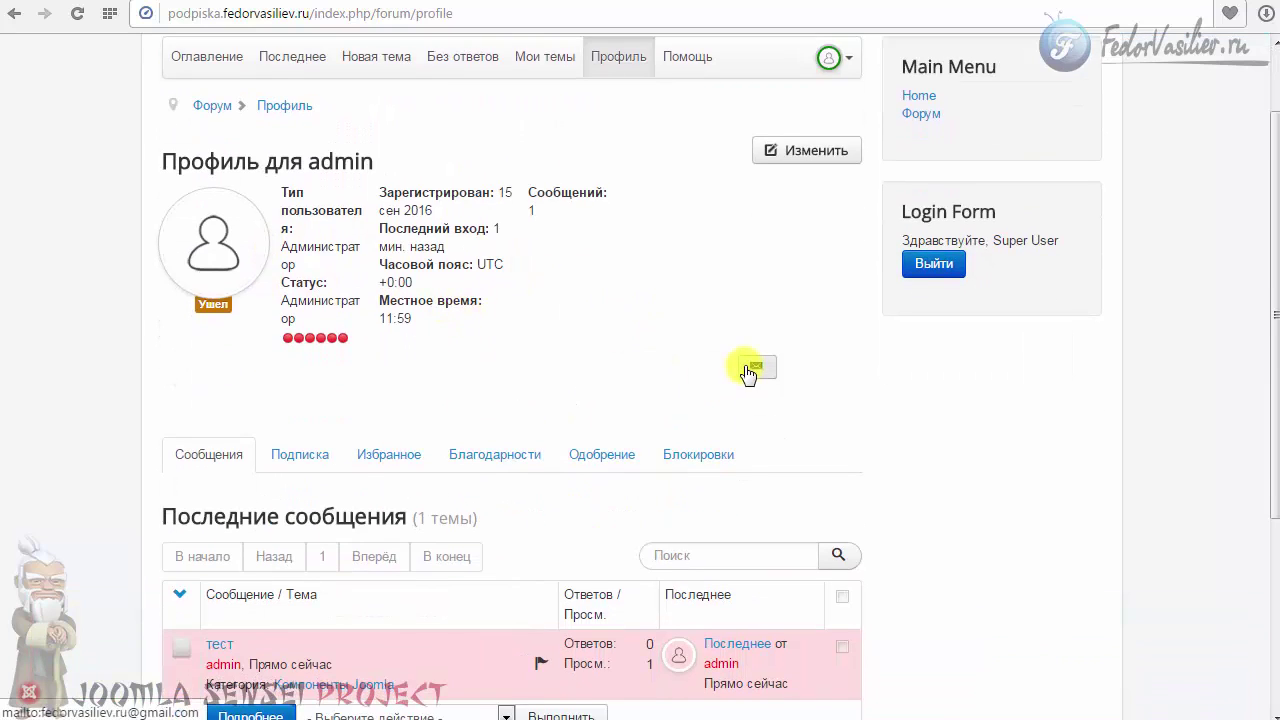
- Look through the profile's subscriptions, bans, approval and thank-you sections
left_click(304, 455)
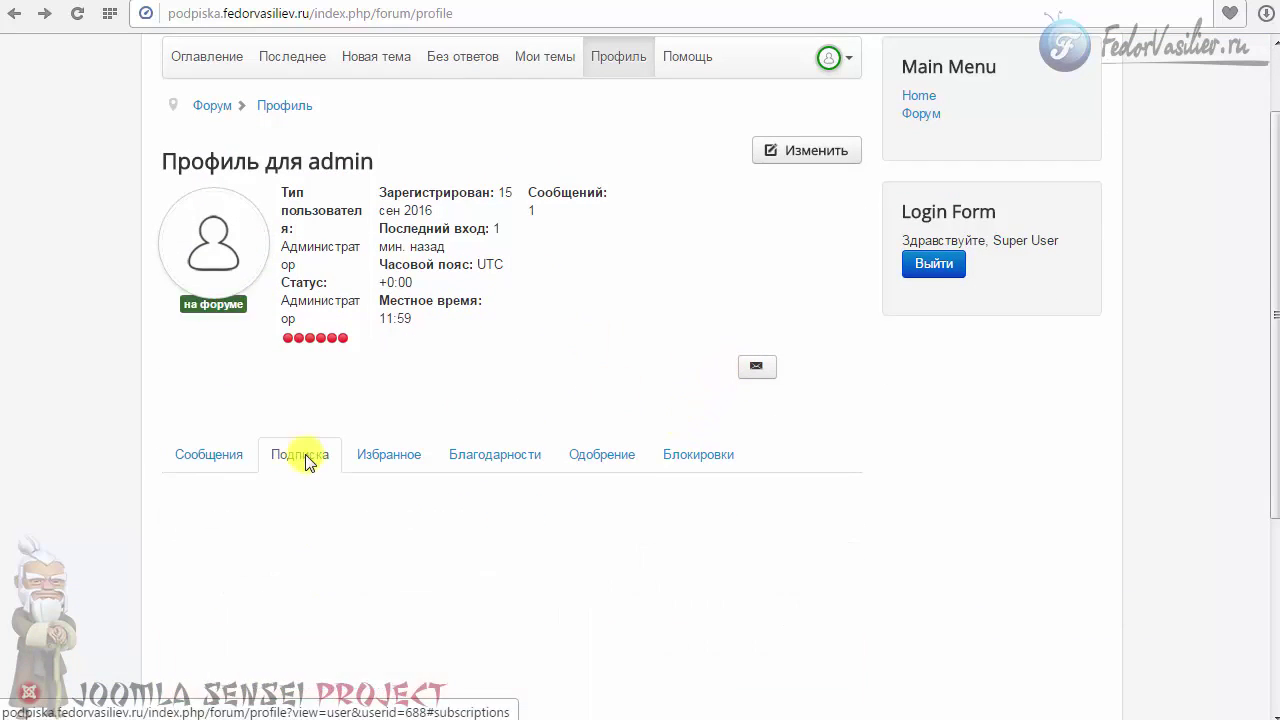
scroll(306, 462, "down", 1)
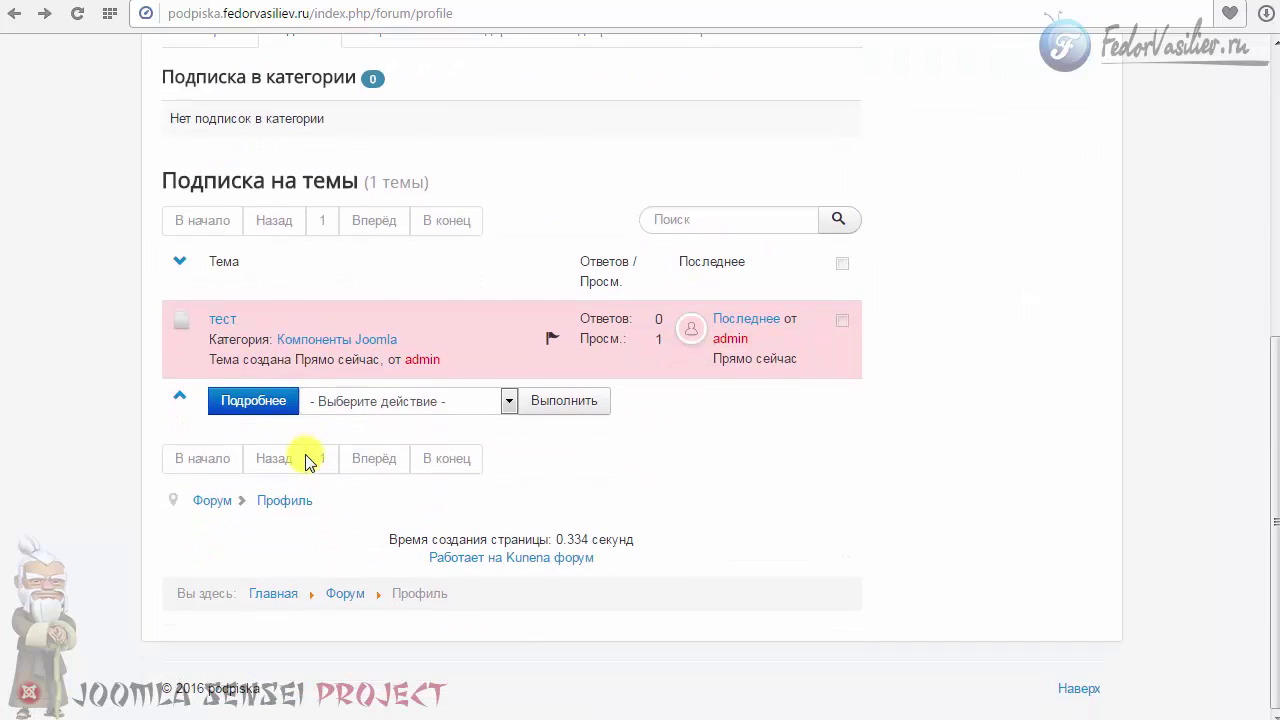
scroll(305, 458, "up", 5)
left_click(697, 297)
left_click(614, 300)
left_click(520, 300)
scroll(551, 475, "up", 2)
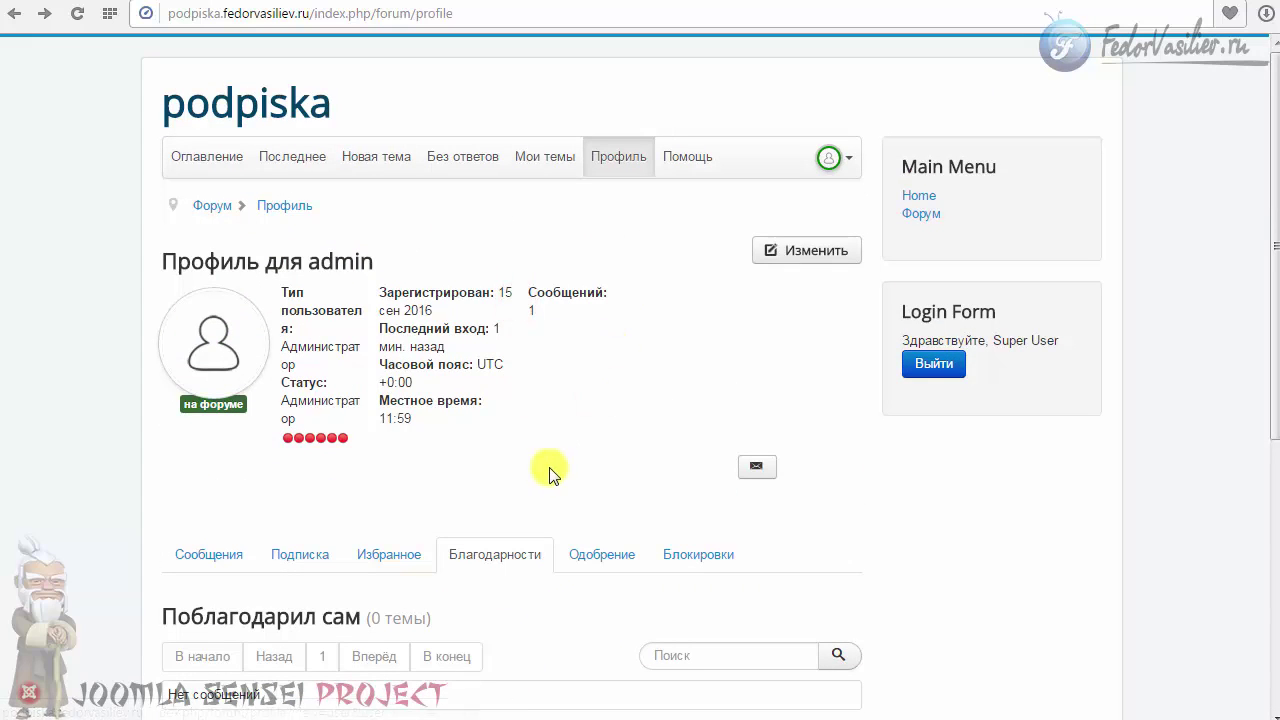
- Open the profile for editing and review the account information and general settings
left_click(816, 260)
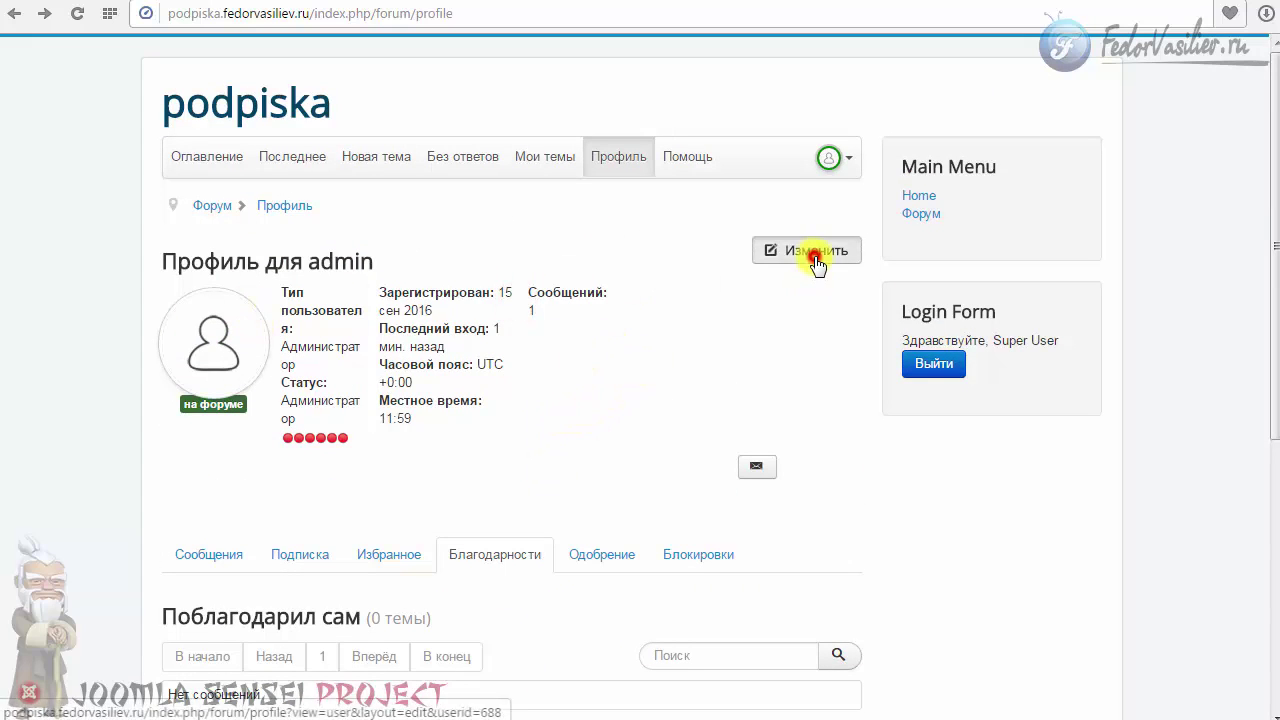
scroll(748, 312, "down", 2)
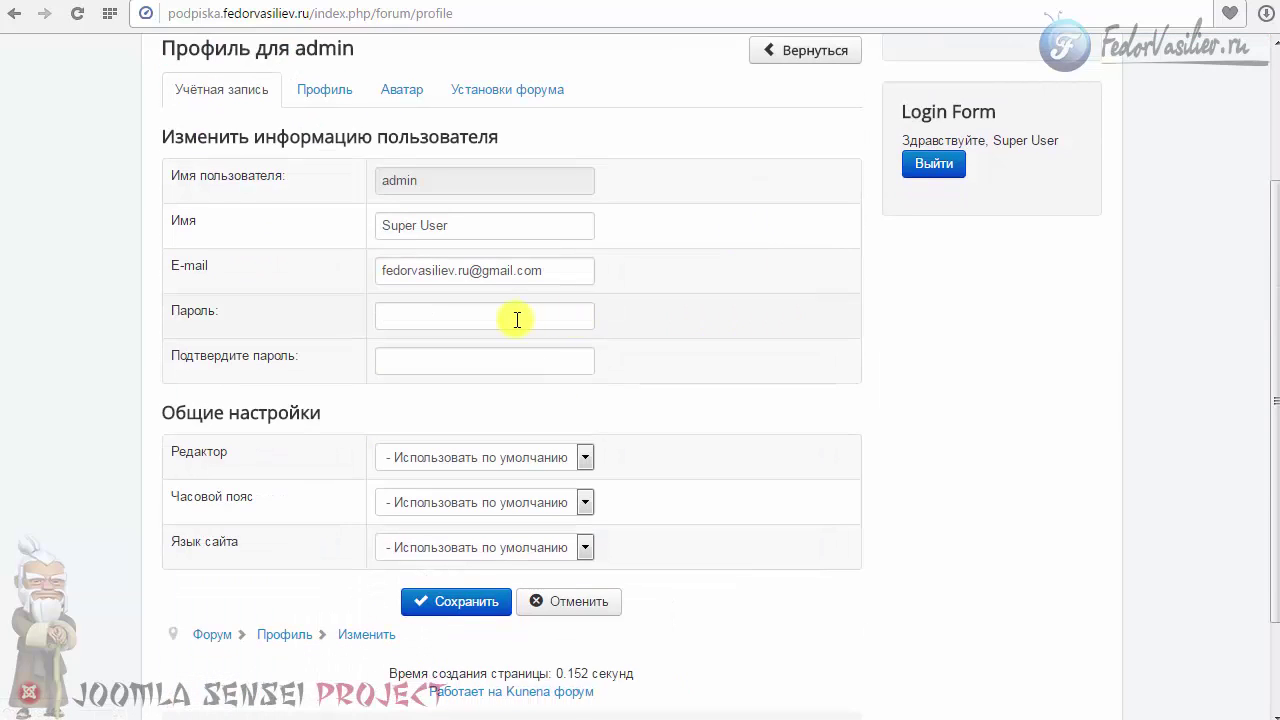
scroll(500, 317, "down", 1)
scroll(314, 294, "up", 3)
- Review the editable personal details, social network fields and signature in the profile form
left_click(322, 290)
scroll(330, 300, "down", 1)
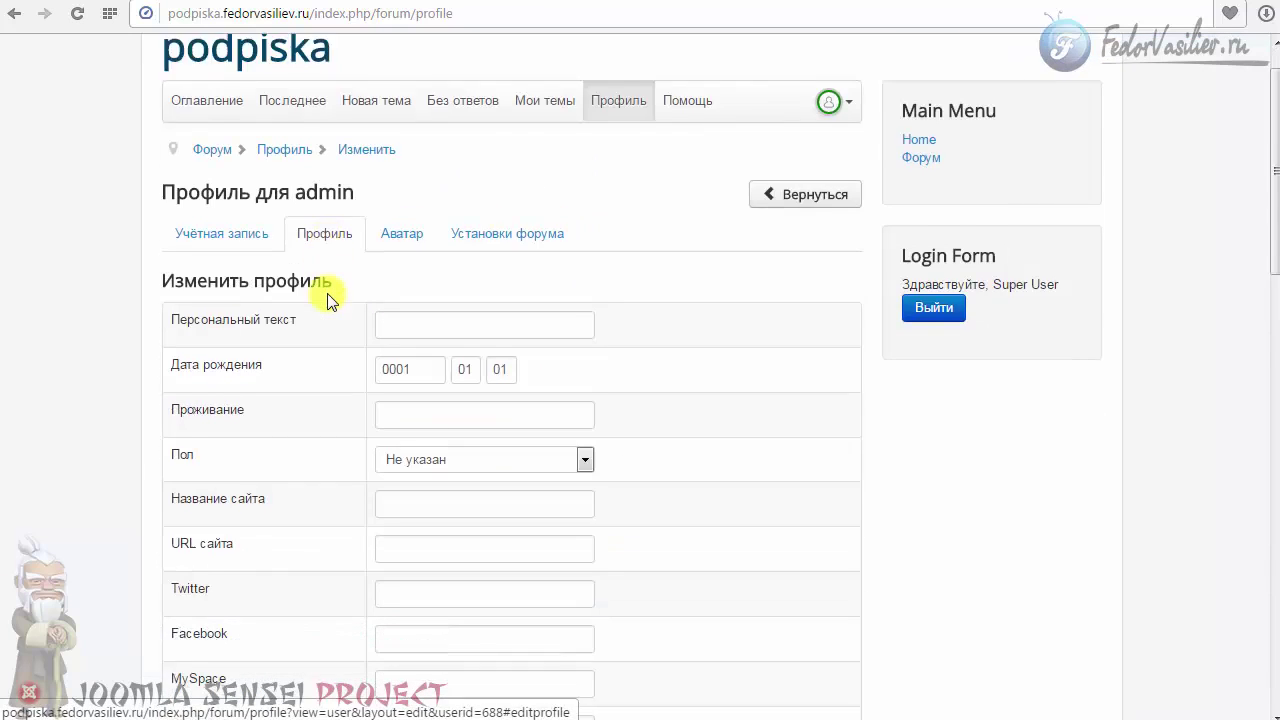
scroll(330, 298, "down", 2)
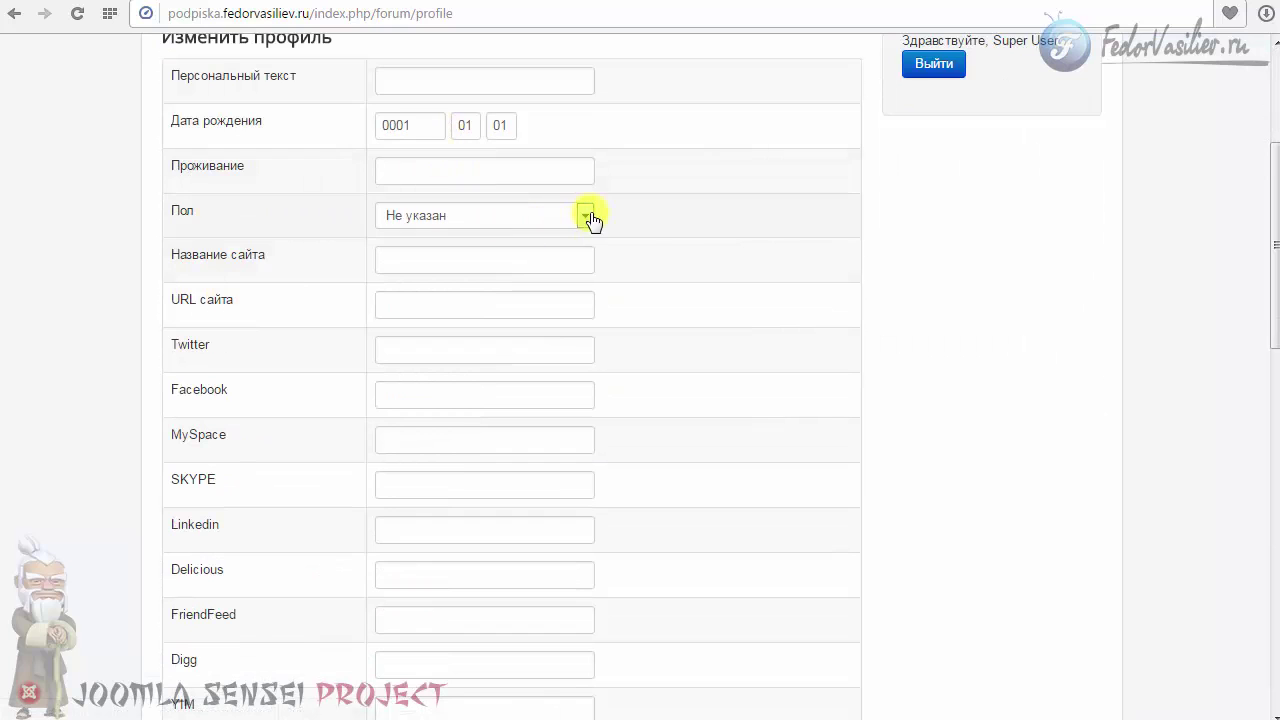
scroll(688, 243, "down", 9)
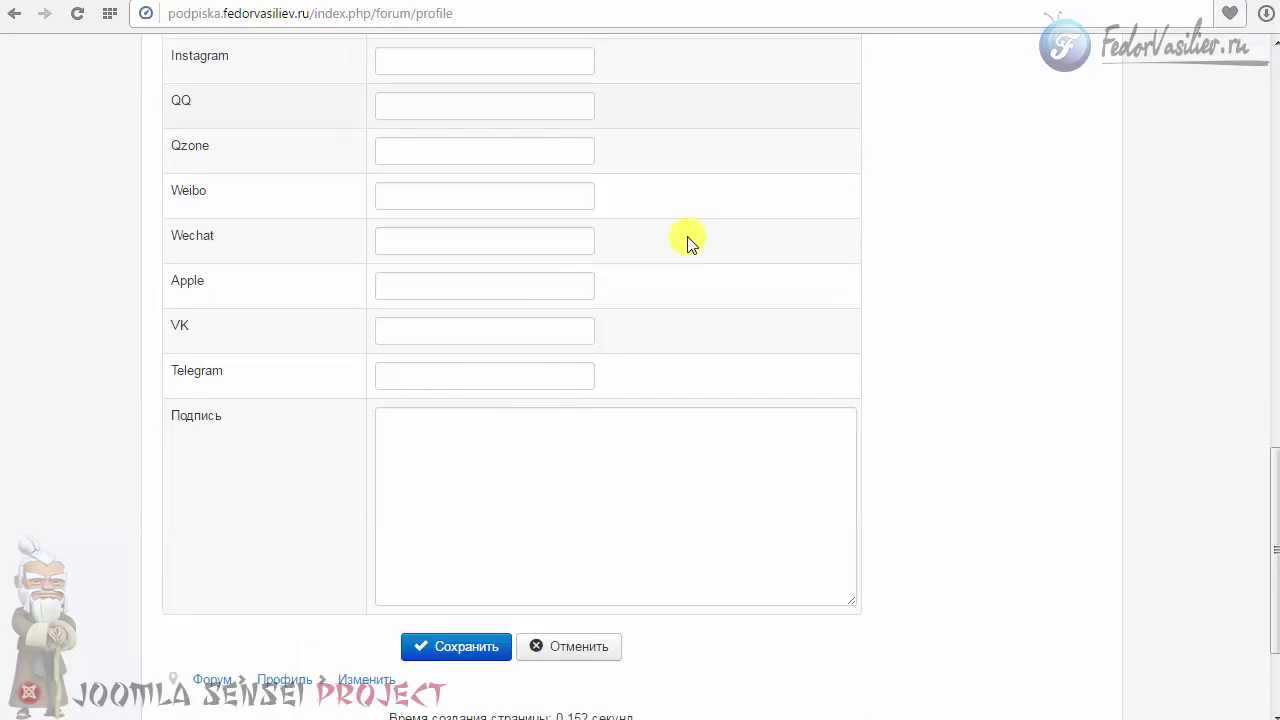
scroll(688, 243, "up", 5)
scroll(688, 243, "up", 8)
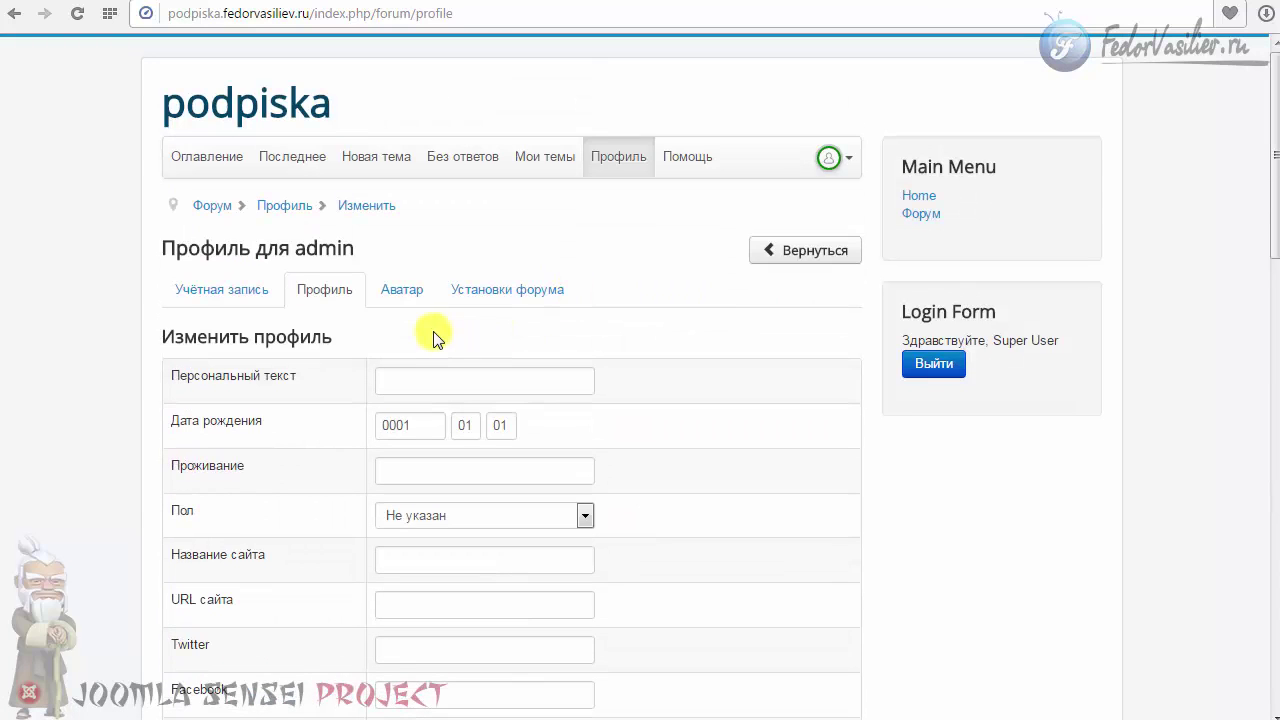
- Upload o9.png as the account's new avatar and save the profile
left_click(401, 301)
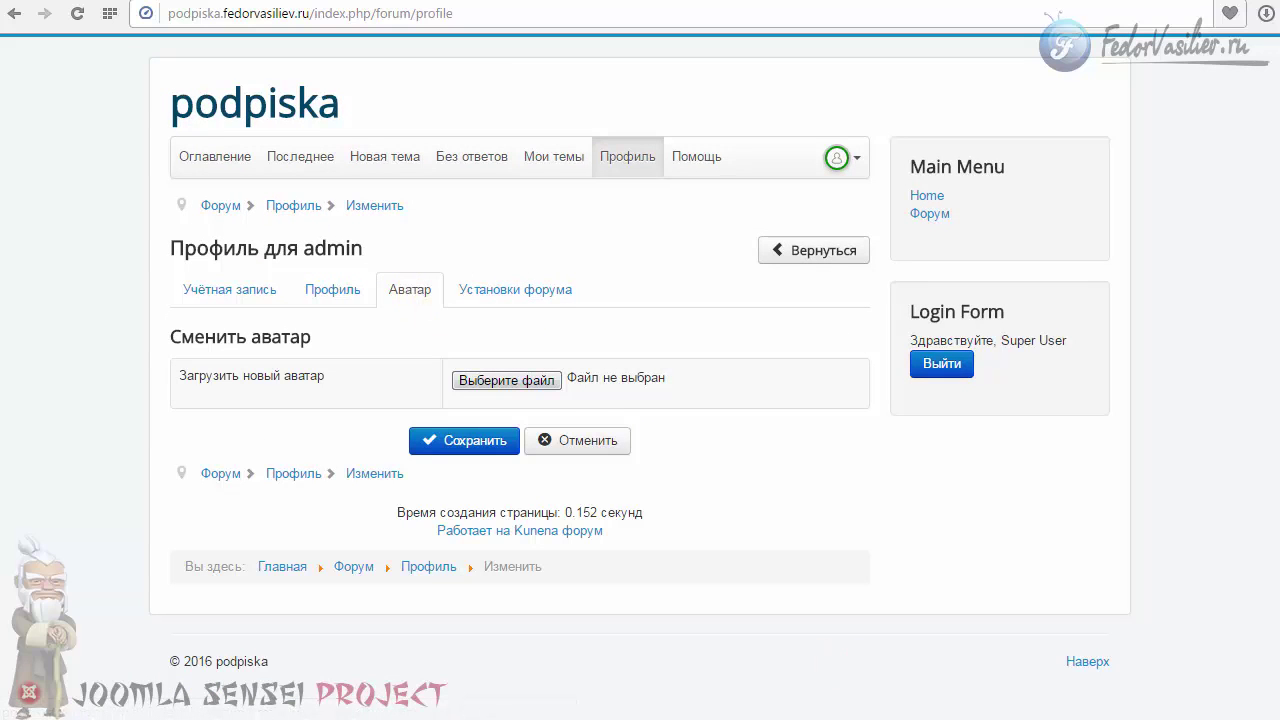
left_click(505, 383)
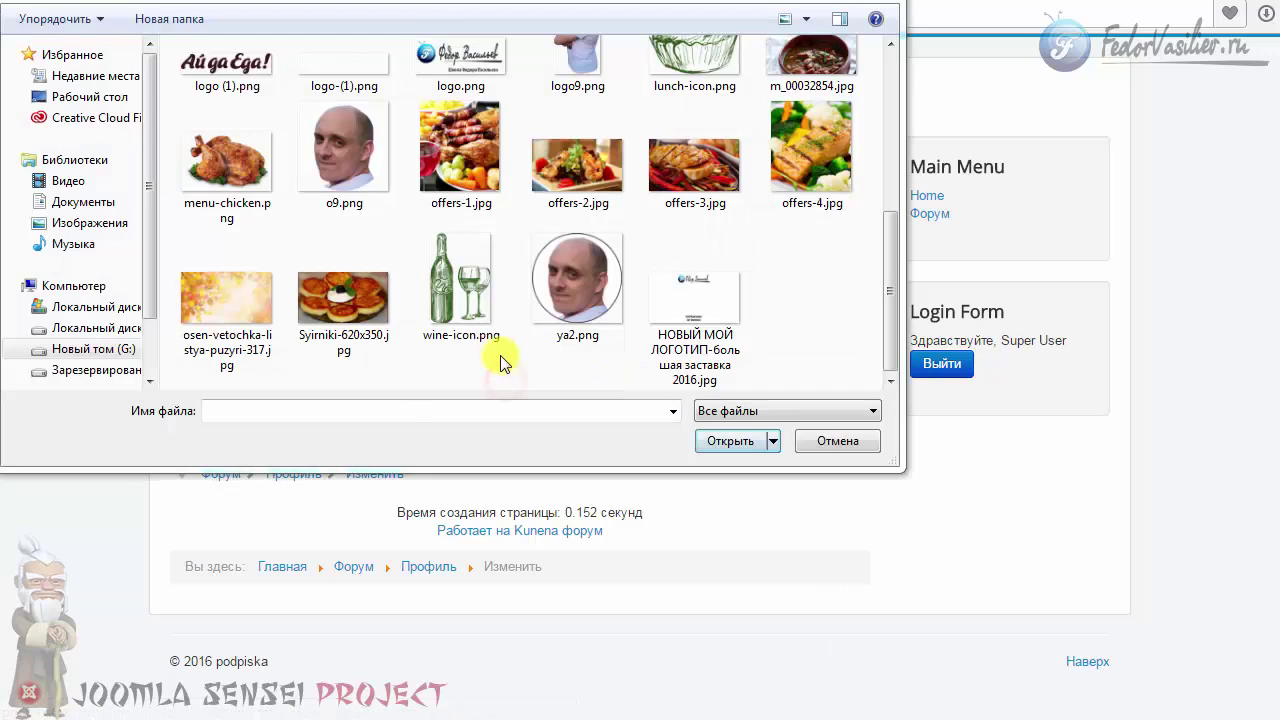
left_click(350, 170)
left_click(740, 443)
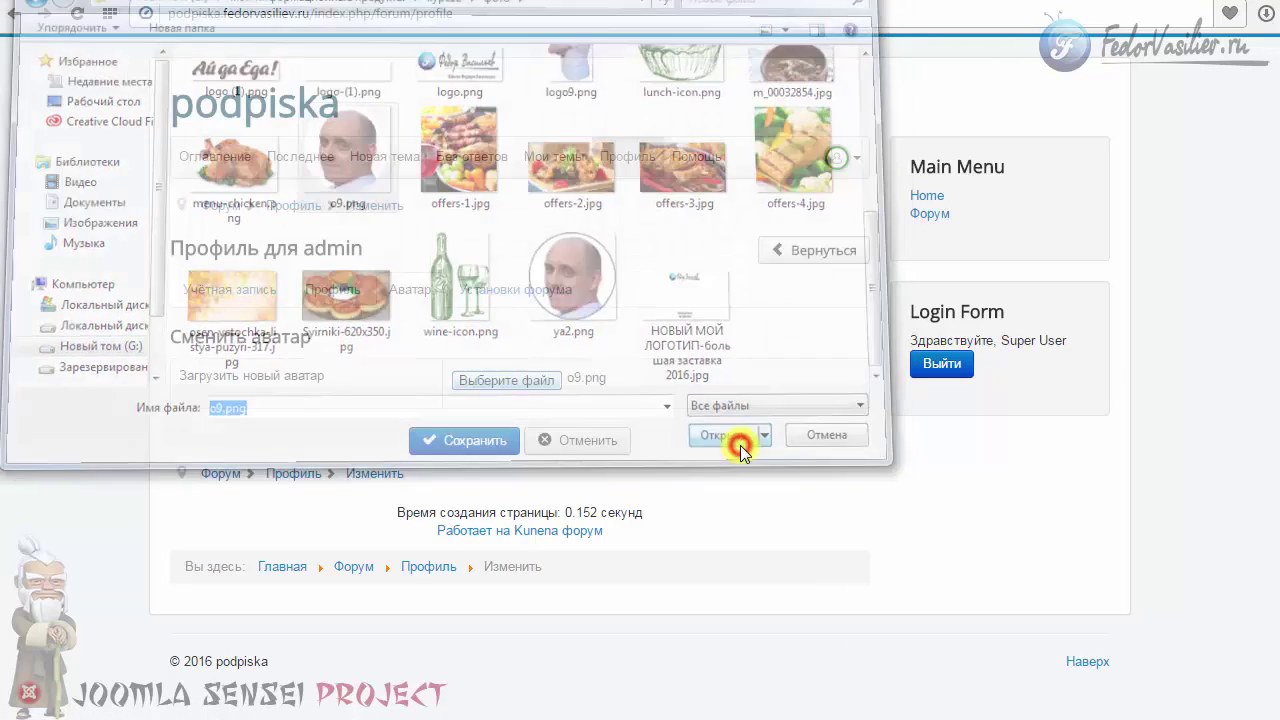
left_click(485, 443)
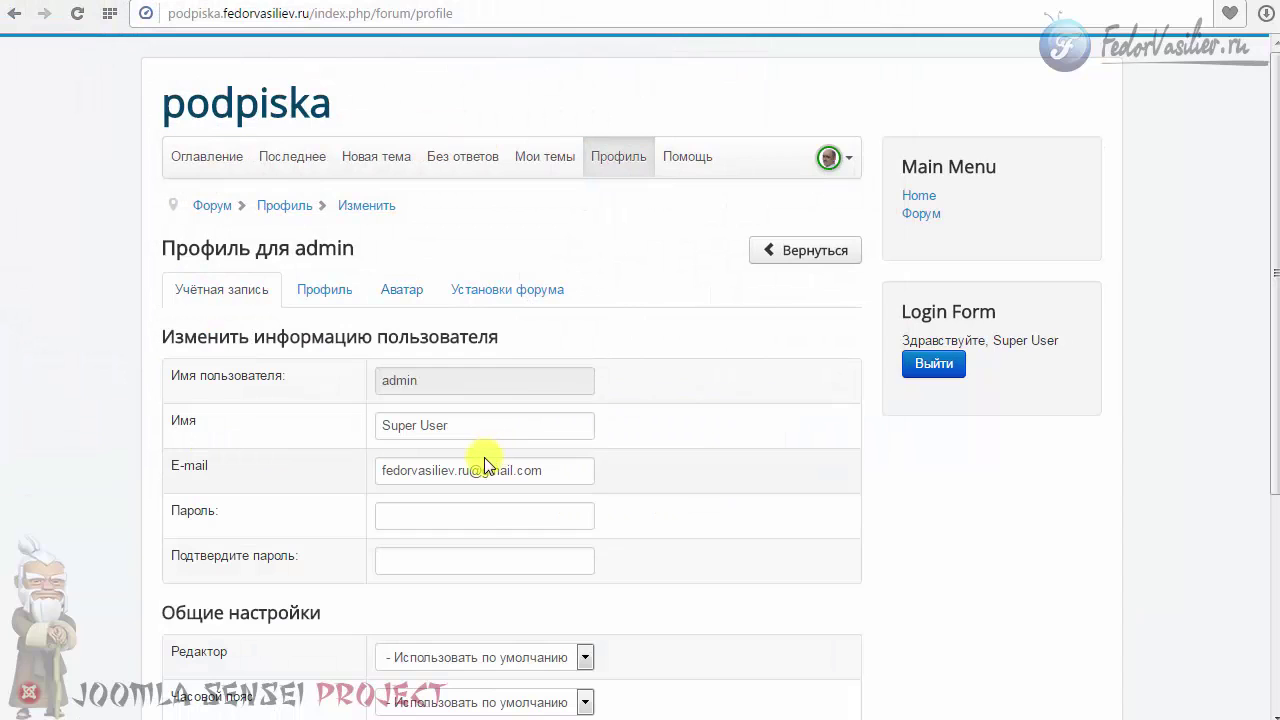
- Check the new avatar in the account's drop-down card
left_click(830, 157)
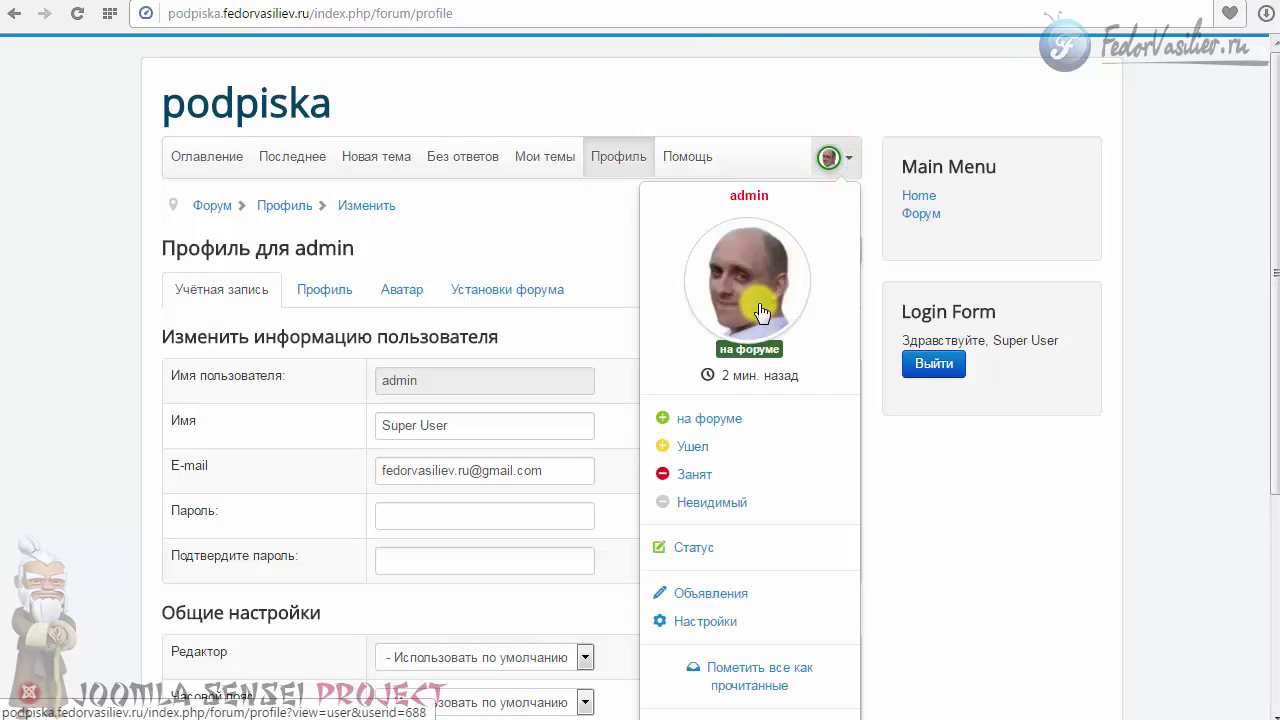
left_click(846, 158)
left_click(834, 160)
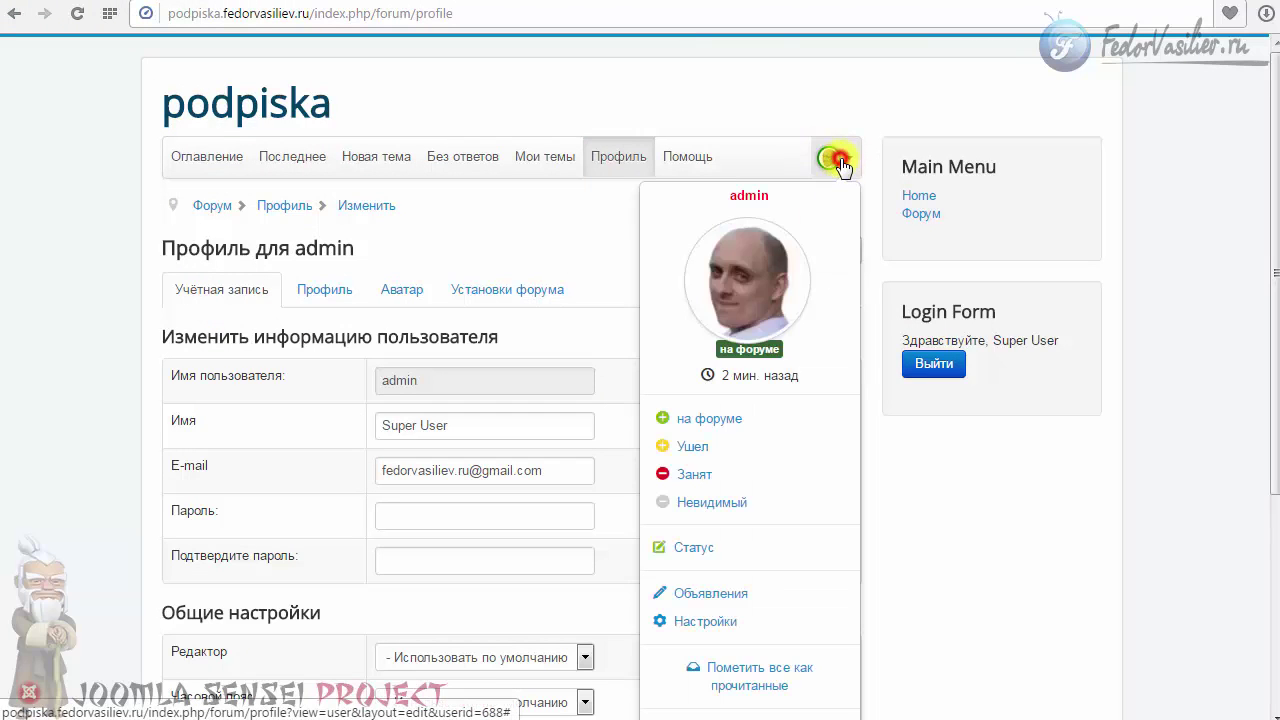
left_click(834, 168)
- Open the forum index, check the latest post's avatar, and go into the Компоненты Joomla category
left_click(206, 157)
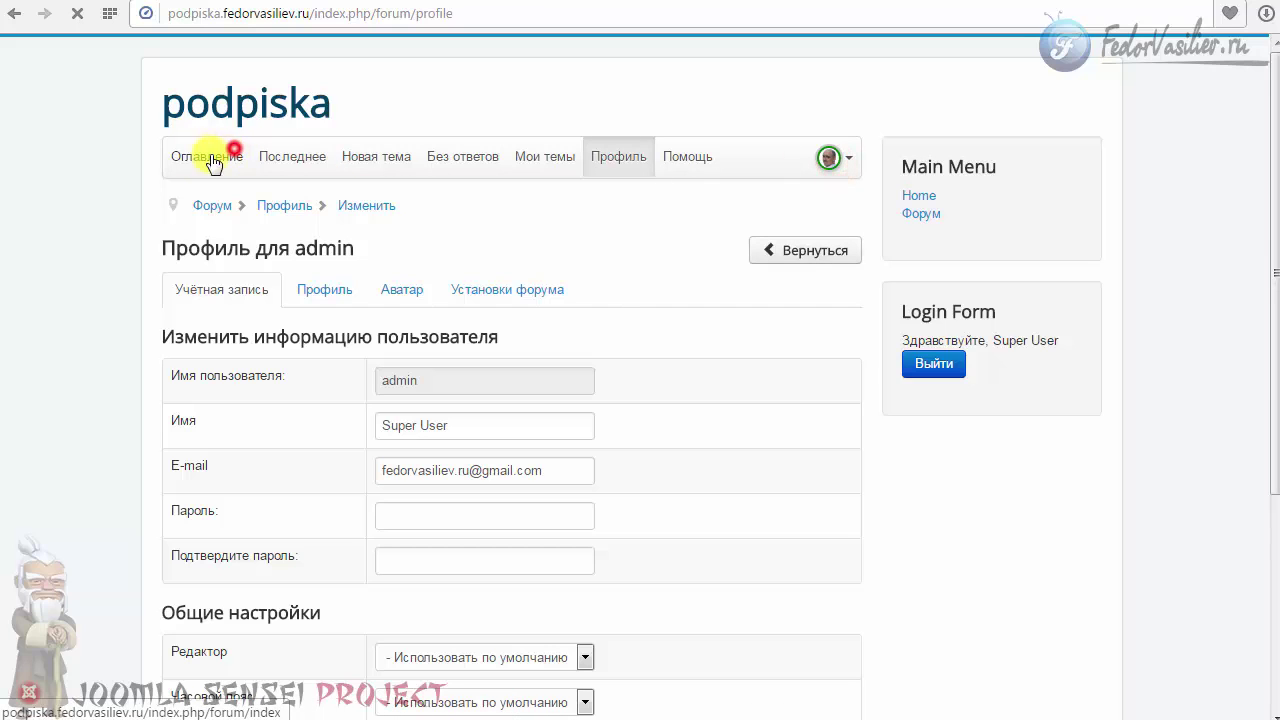
scroll(83, 230, "down", 1)
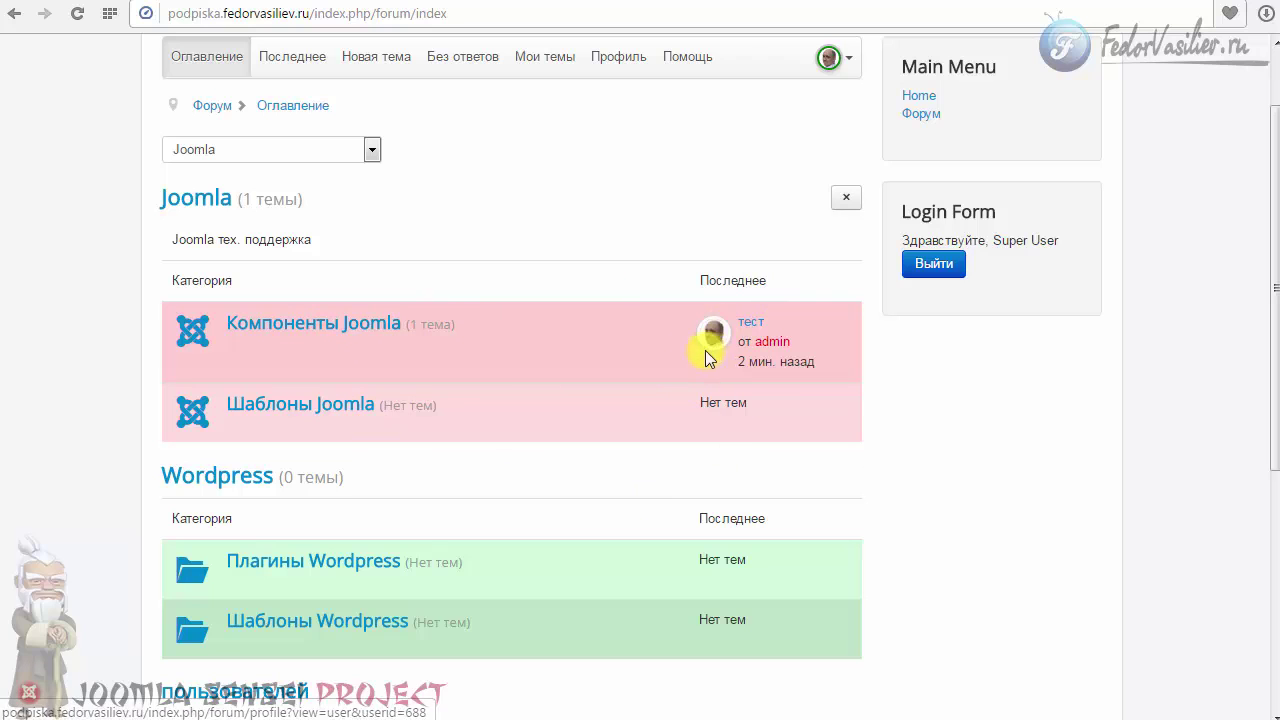
left_click(310, 325)
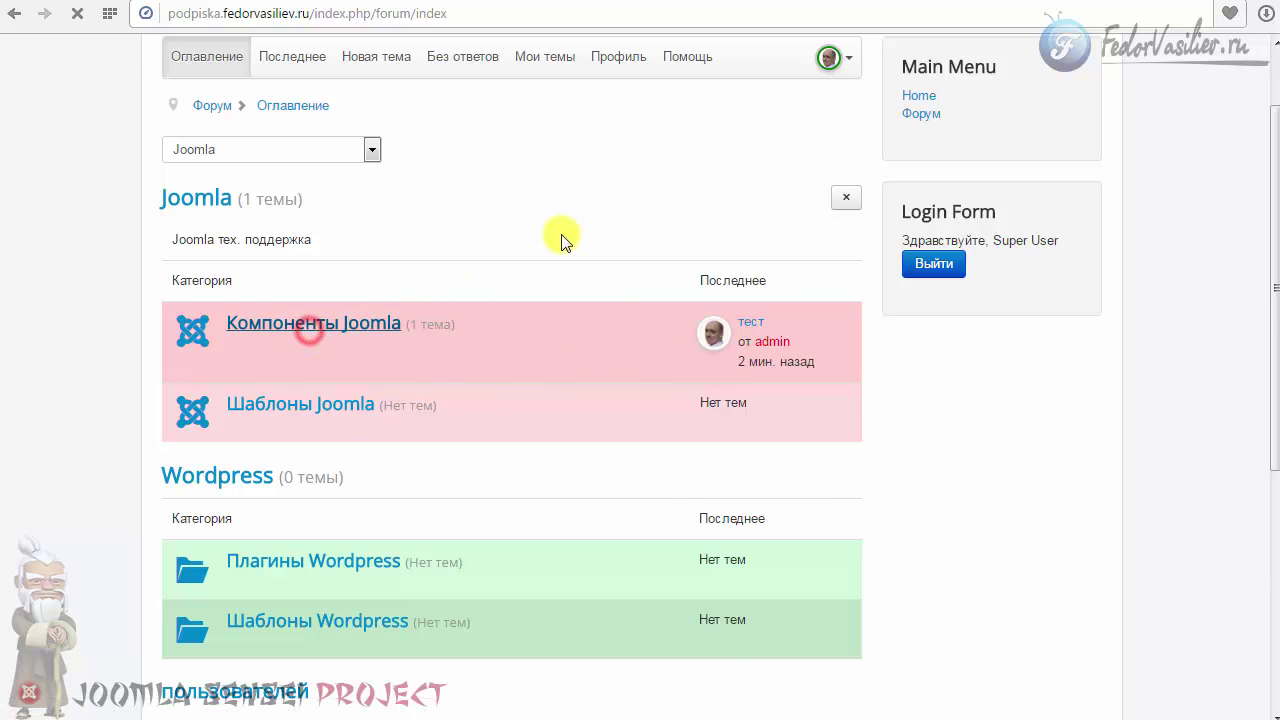
scroll(563, 237, "down", 2)
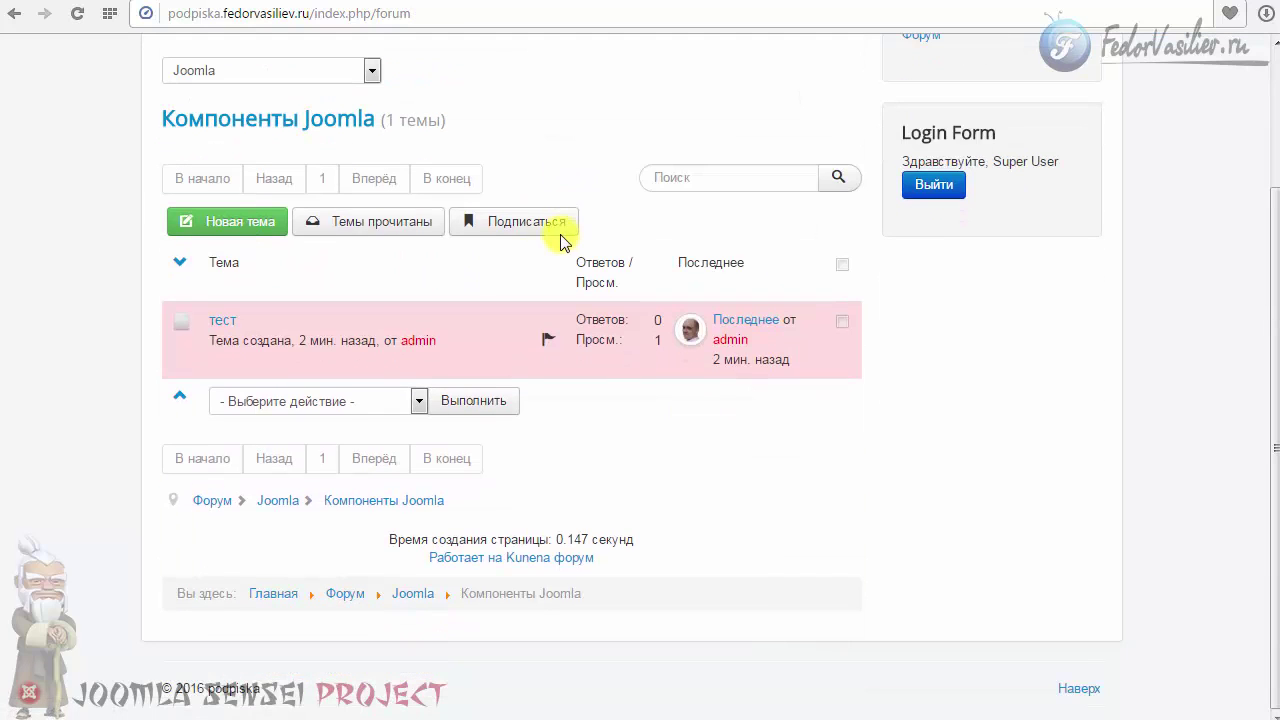
- Open the тест topic and review its post, author block and available actions
left_click(220, 322)
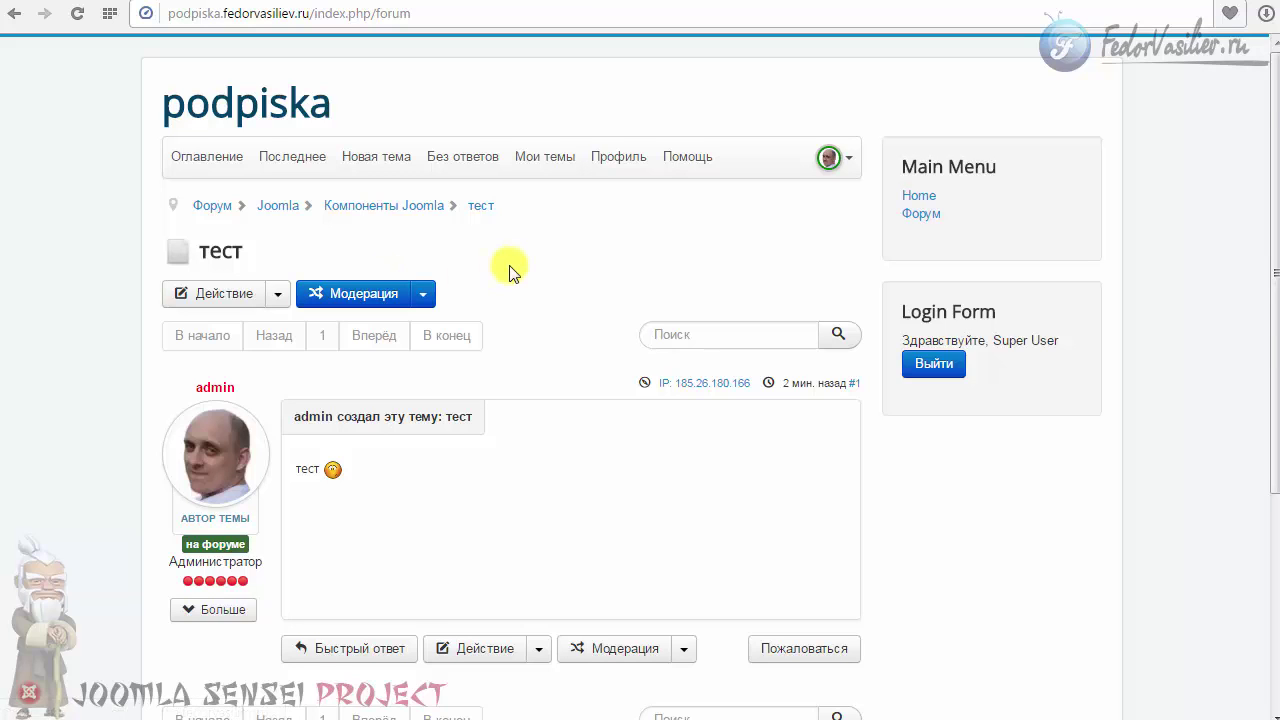
scroll(380, 330, "down", 1)
scroll(205, 352, "down", 1)
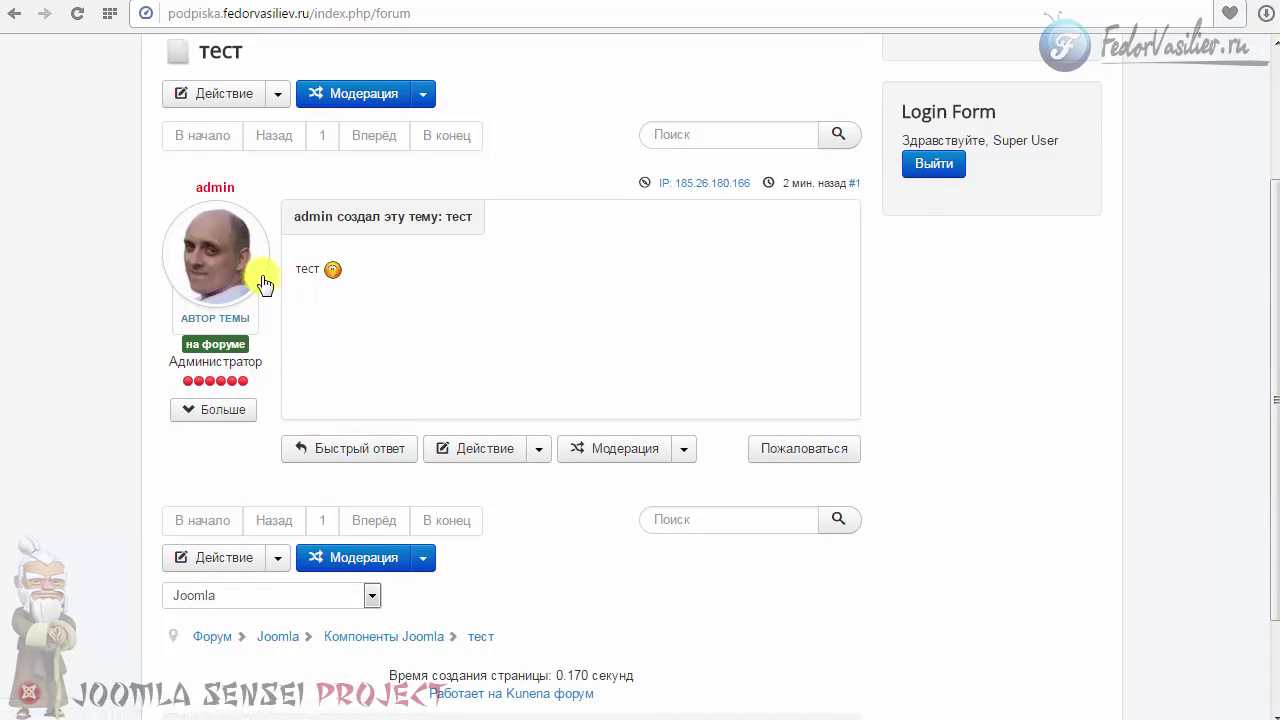
scroll(557, 349, "down", 2)
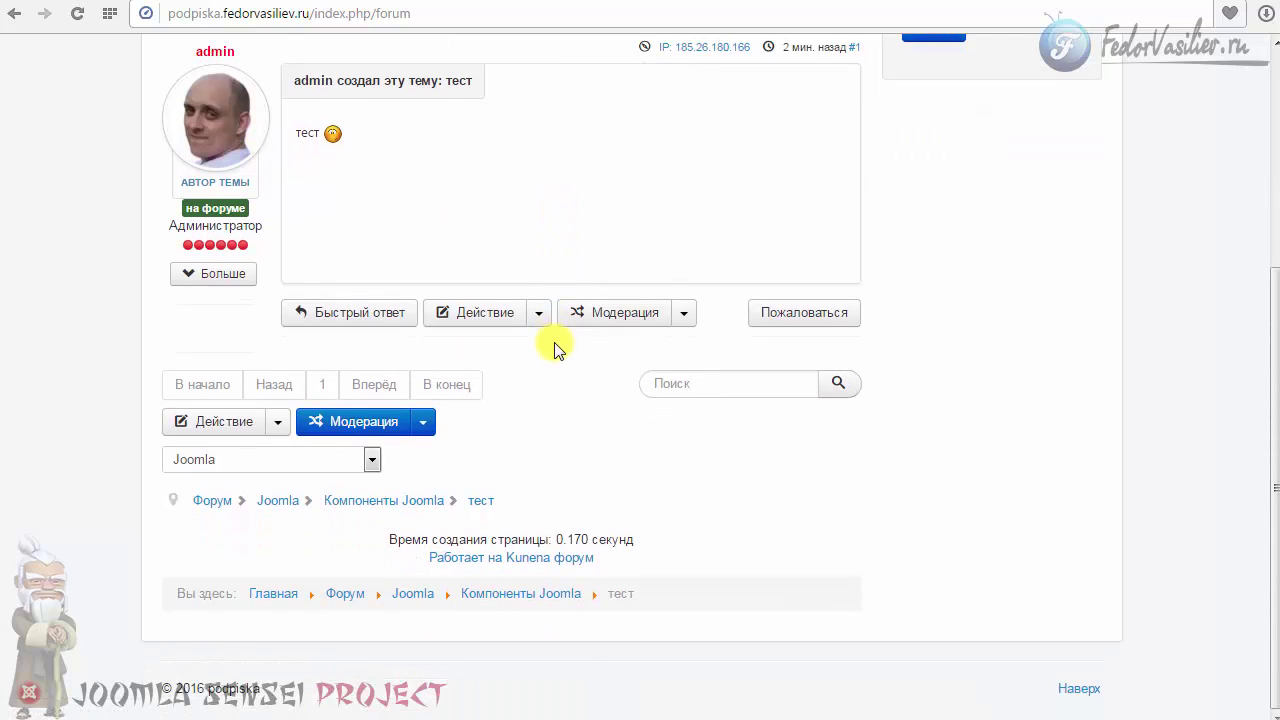
scroll(557, 349, "up", 2)
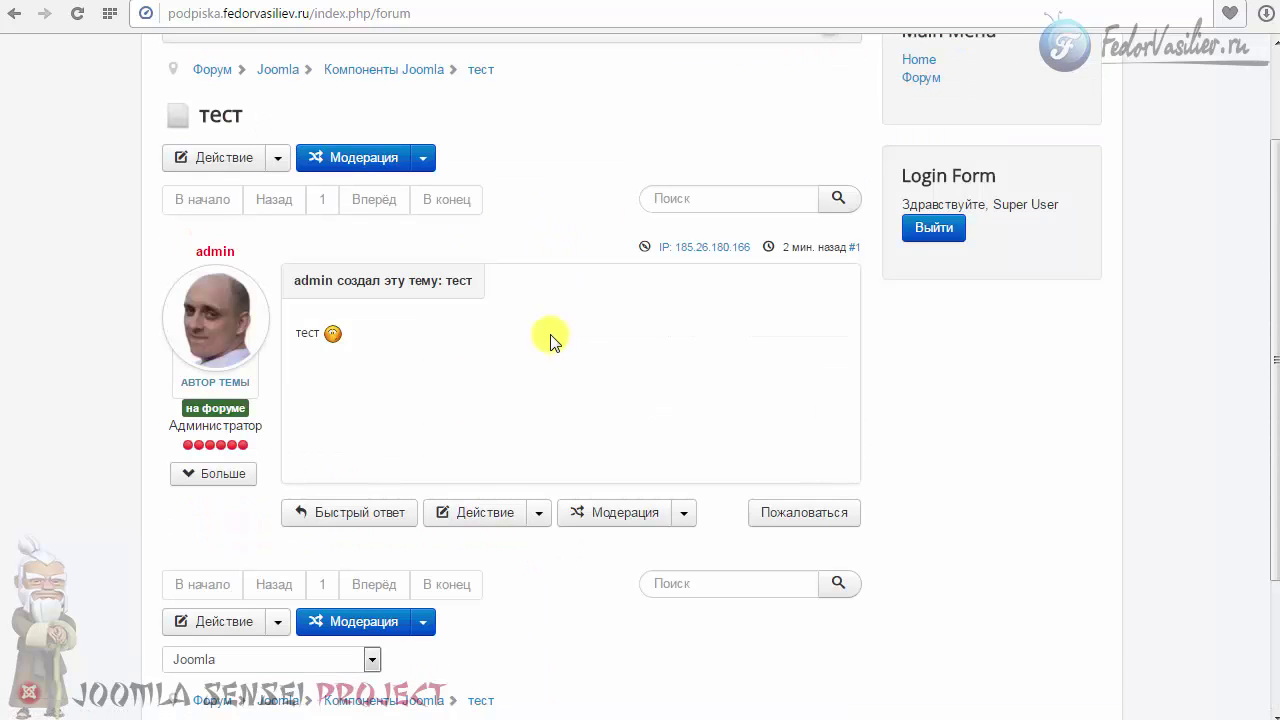
- Switch to the Joomla administration and open the Crypsis template from Kunena's template list
left_click(752, 2)
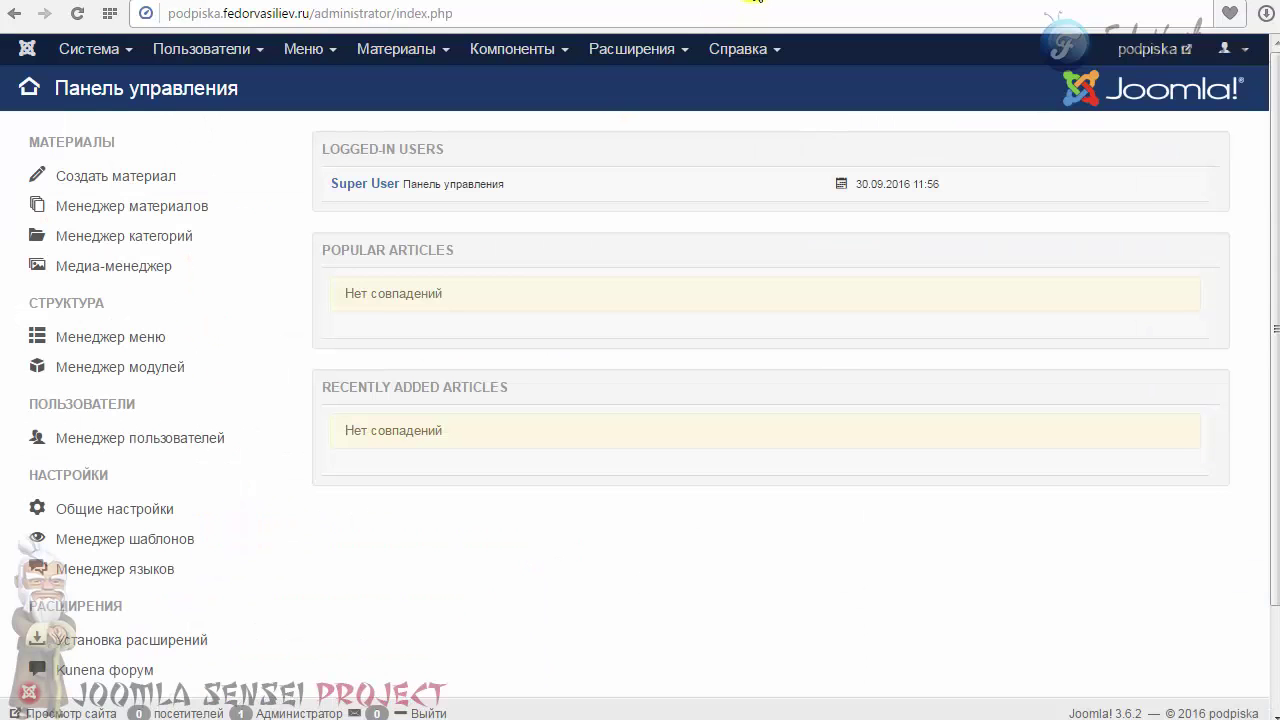
left_click(500, 58)
left_click(508, 105)
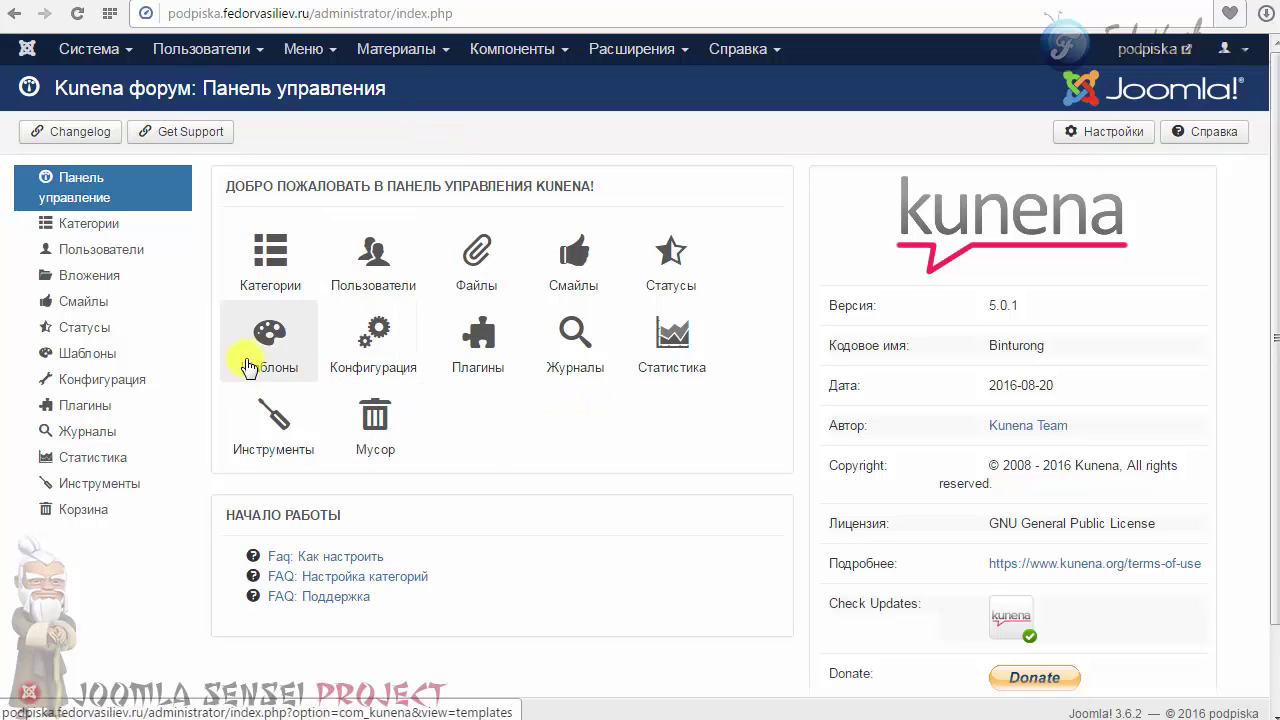
left_click(255, 345)
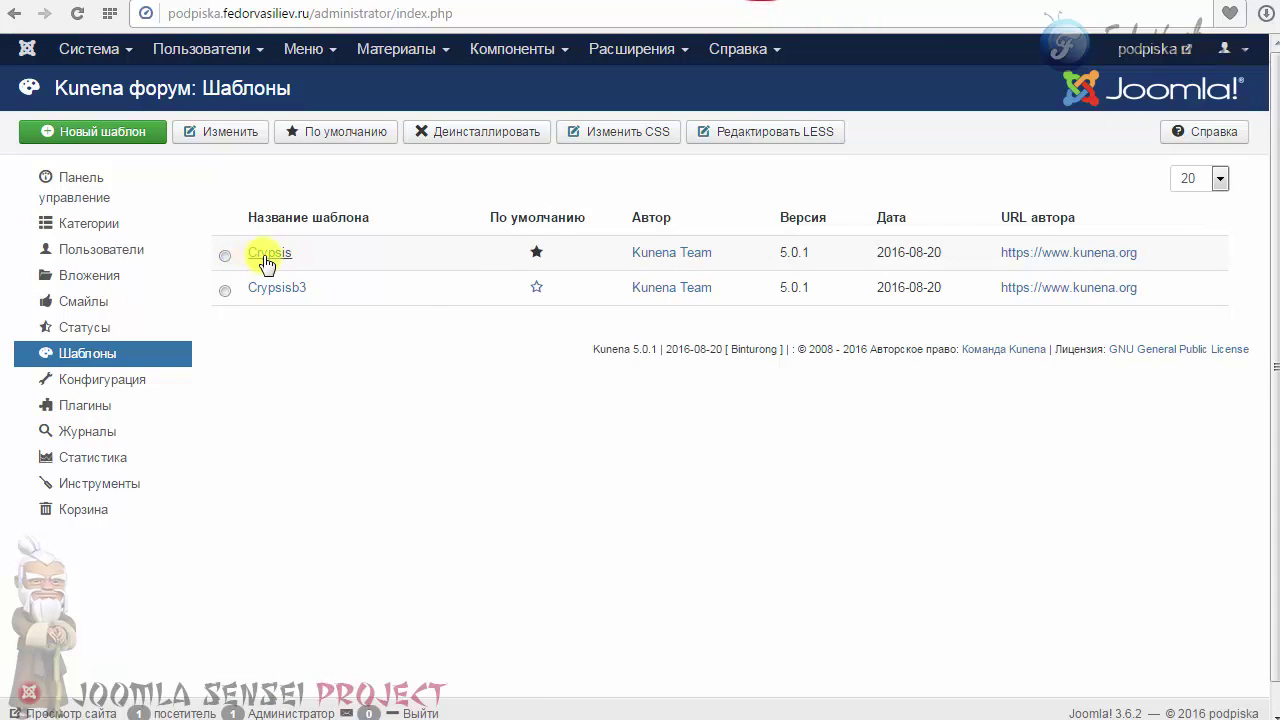
mouse_move(270, 263)
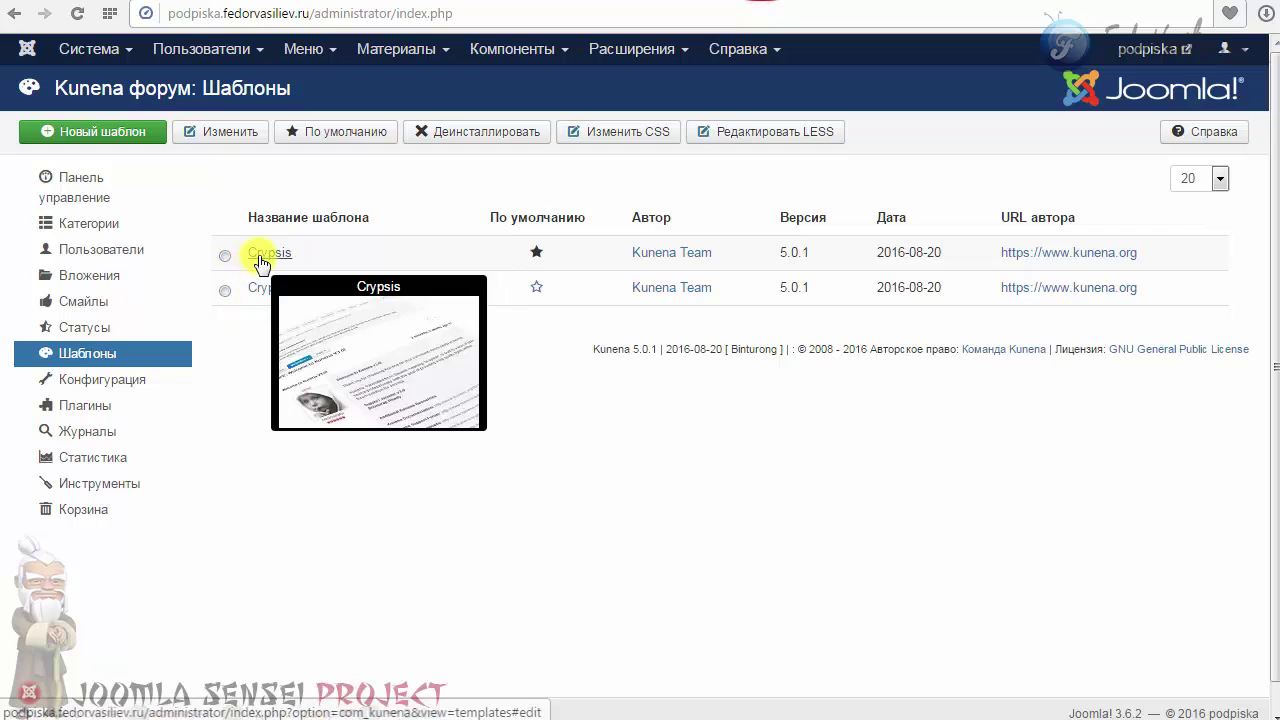
left_click(258, 254)
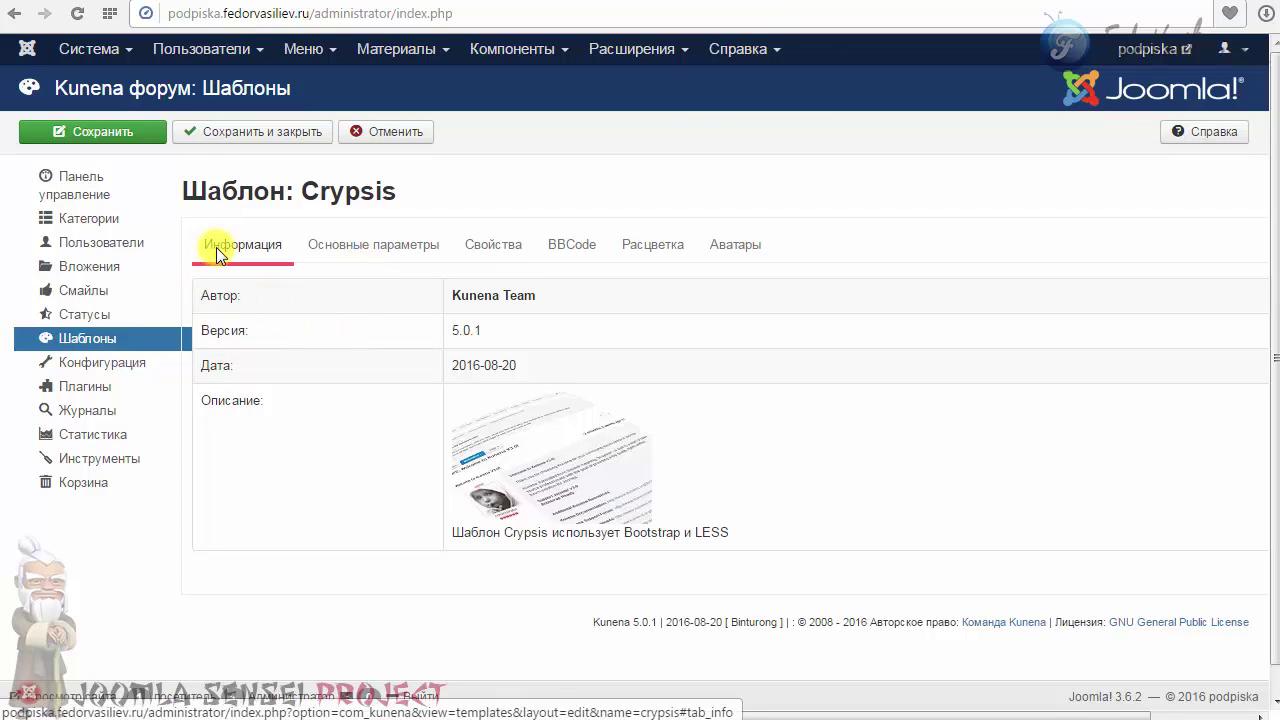
- Review the Crypsis template information and the default category icon under its basic parameters
double_click(272, 325)
left_click(316, 334)
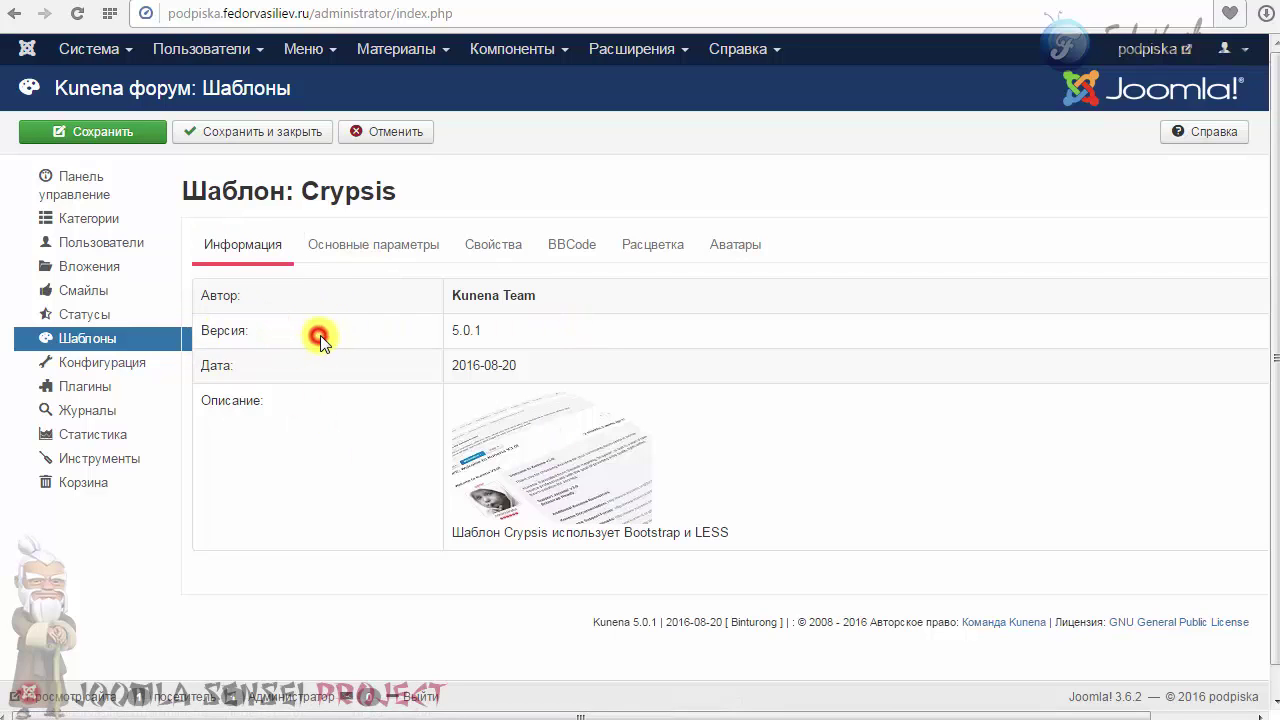
left_click(356, 257)
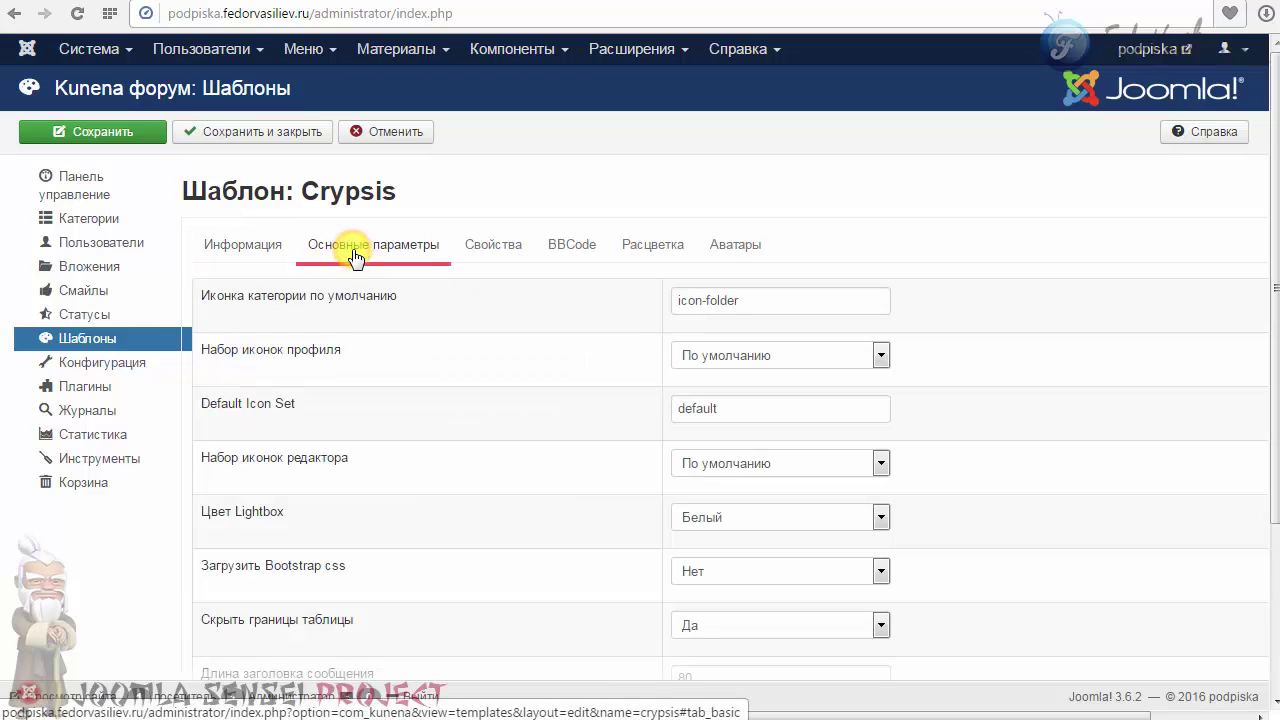
left_click_drag(428, 300, 285, 305)
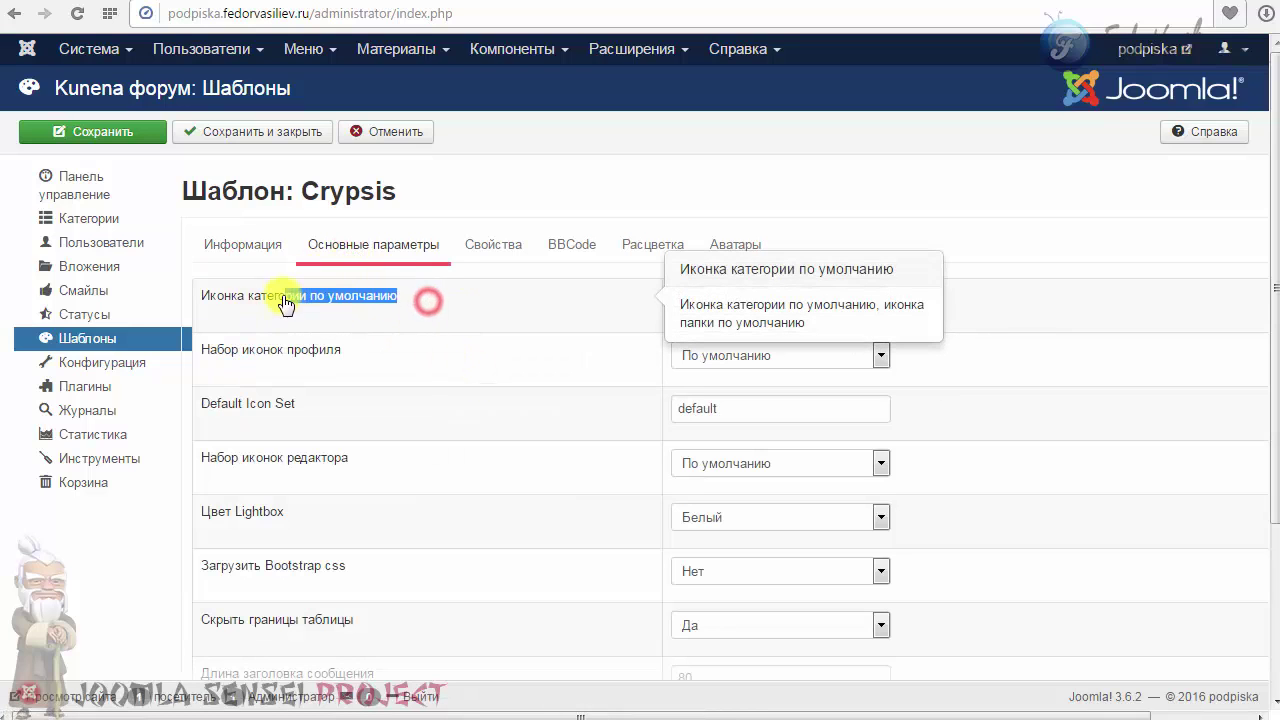
left_click(363, 306)
double_click(755, 303)
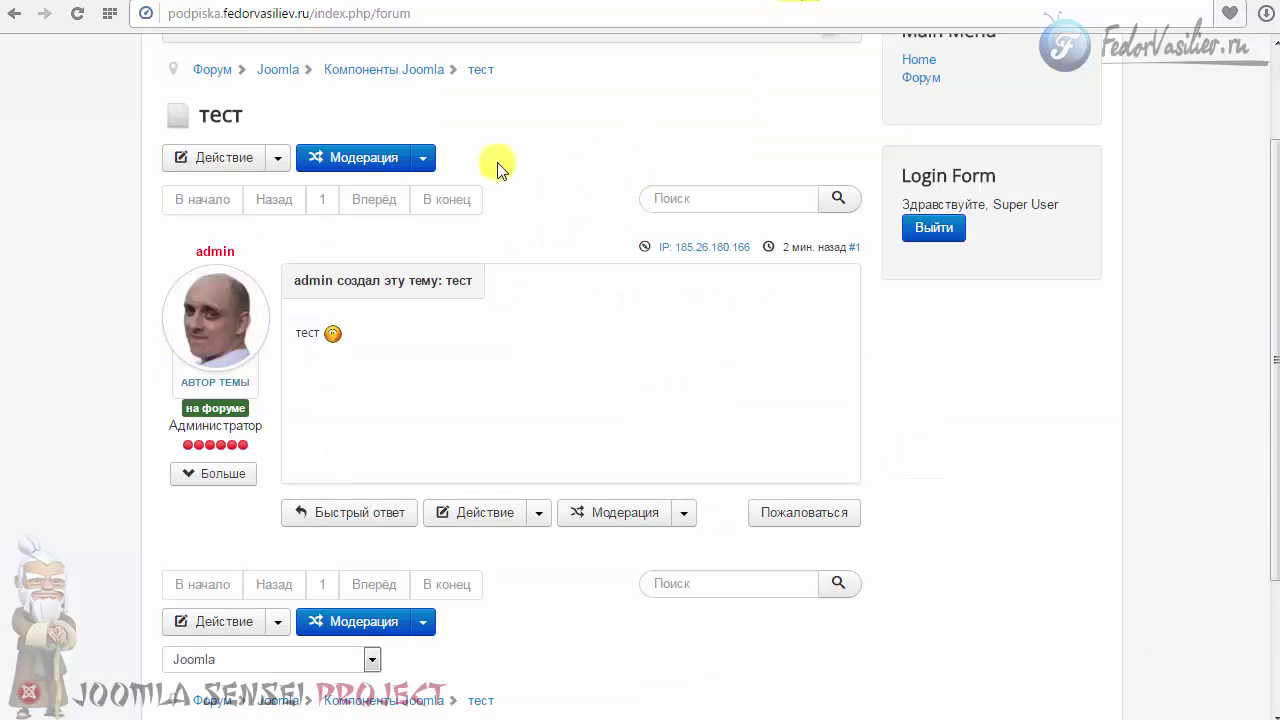
- Switch to the forum's front end and check the category icons on its main page
scroll(206, 206, "up", 2)
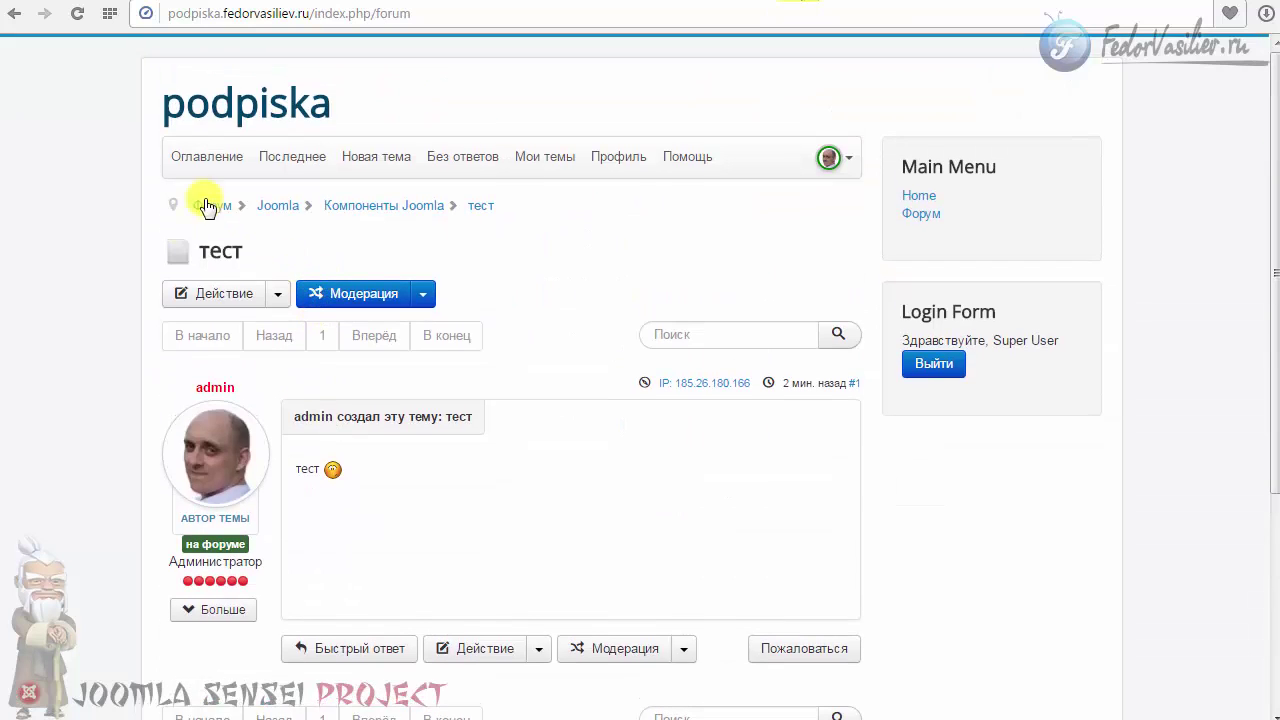
left_click(211, 205)
scroll(157, 249, "down", 2)
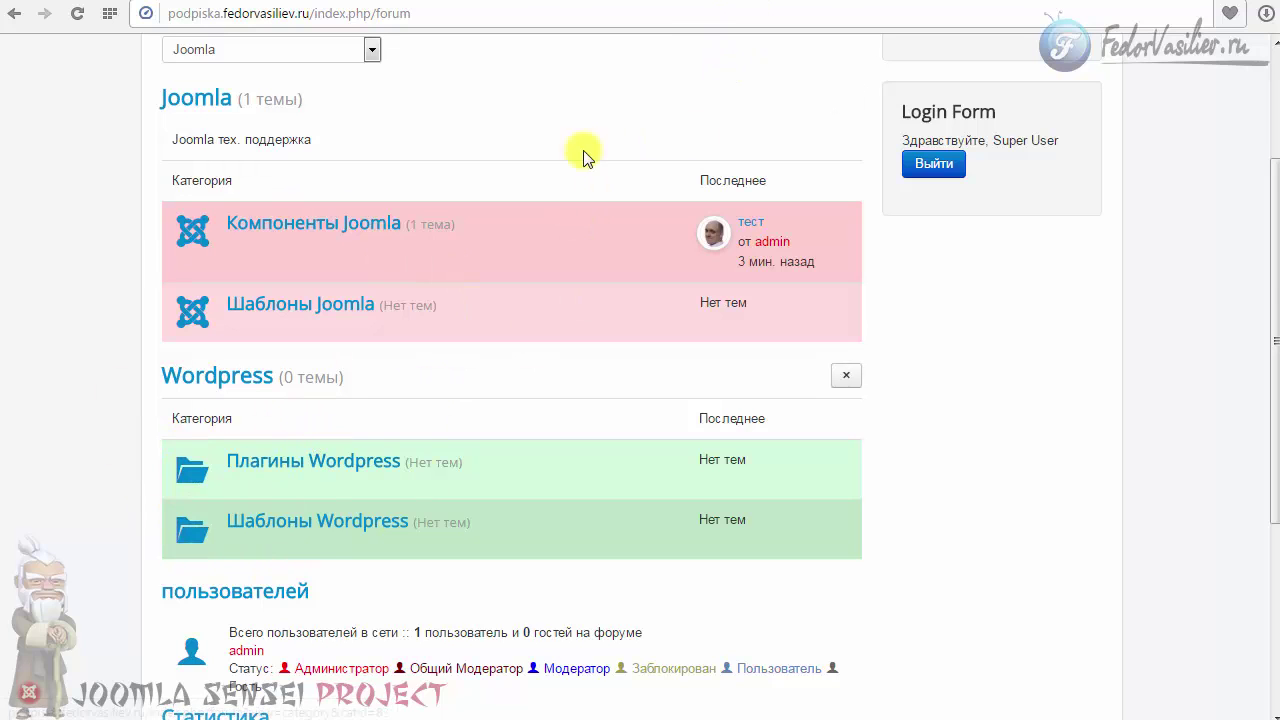
- Return to the Crypsis basic parameters and review the category, profile, default and editor icon set options
left_click(750, 2)
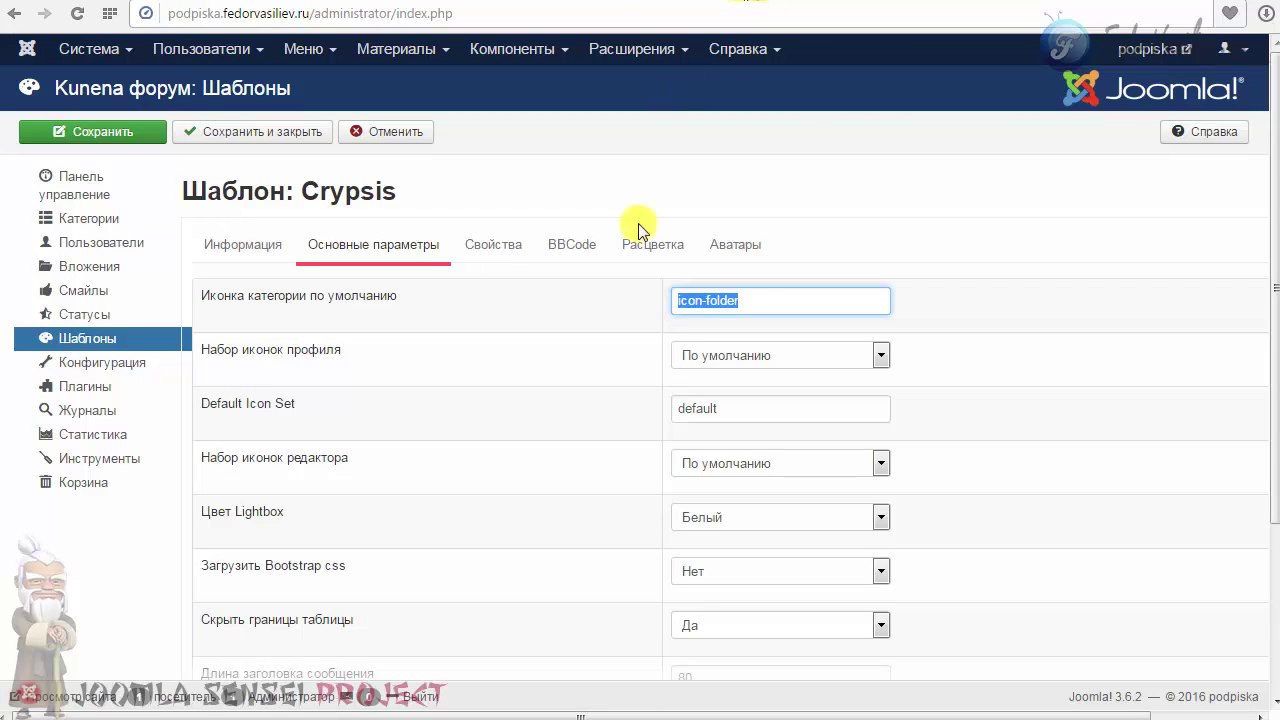
triple_click(771, 306)
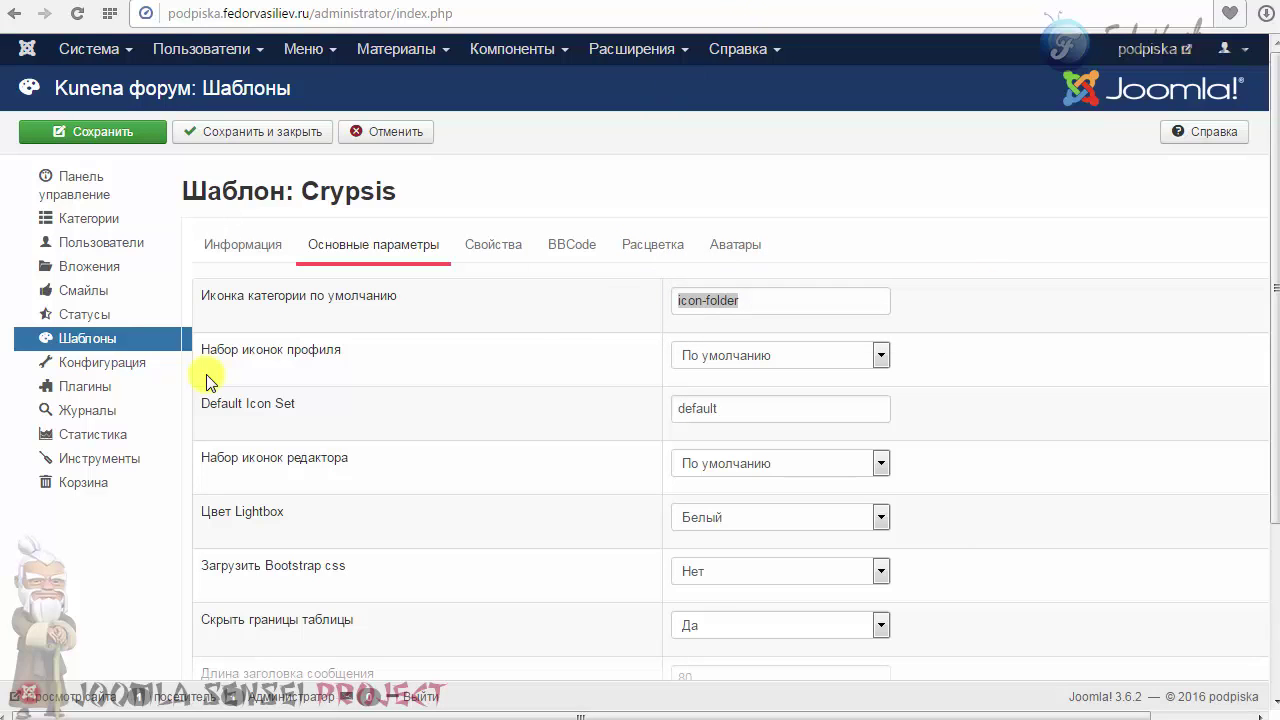
left_click(678, 356)
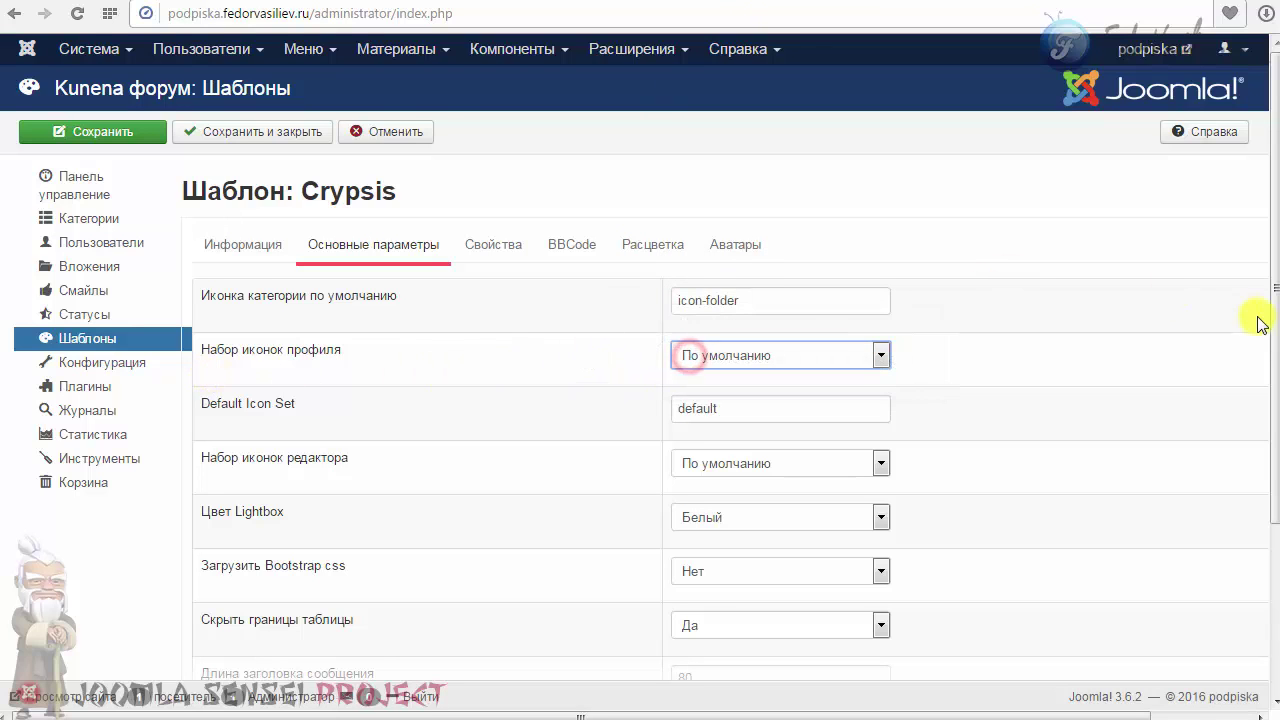
scroll(731, 193, "down", 3)
left_click_drag(729, 171, 378, 180)
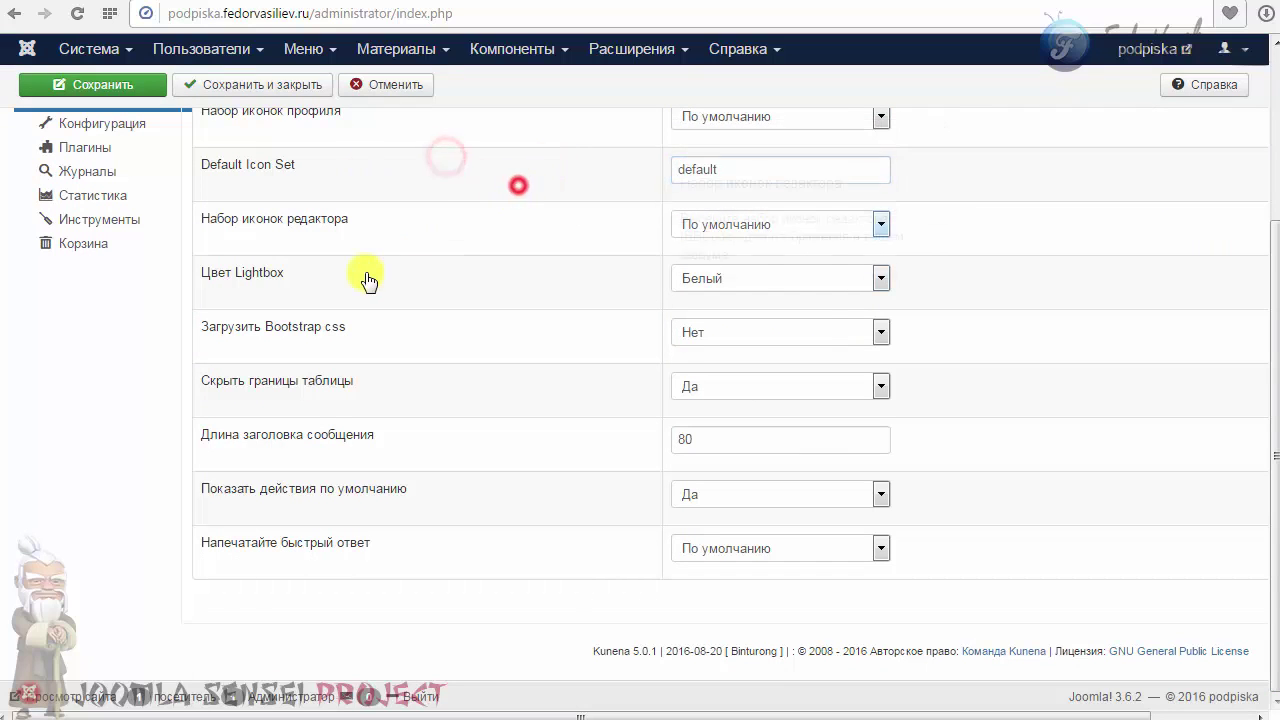
left_click(850, 224)
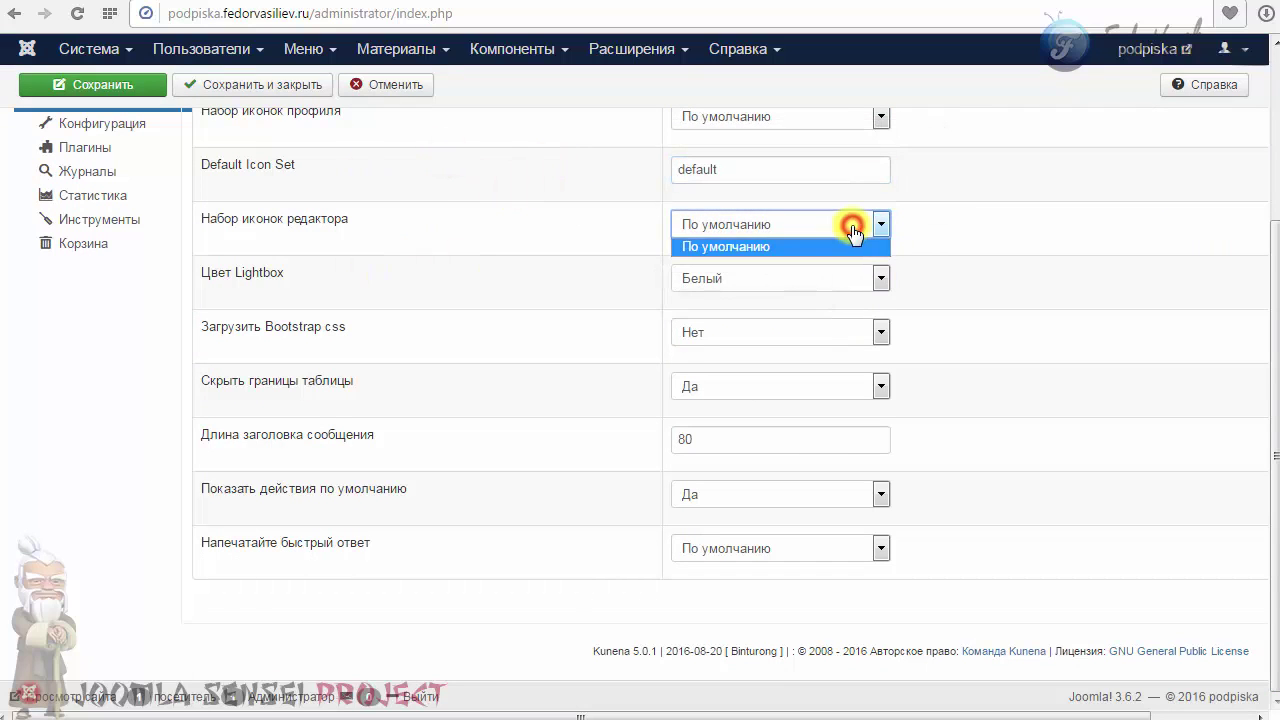
left_click(850, 226)
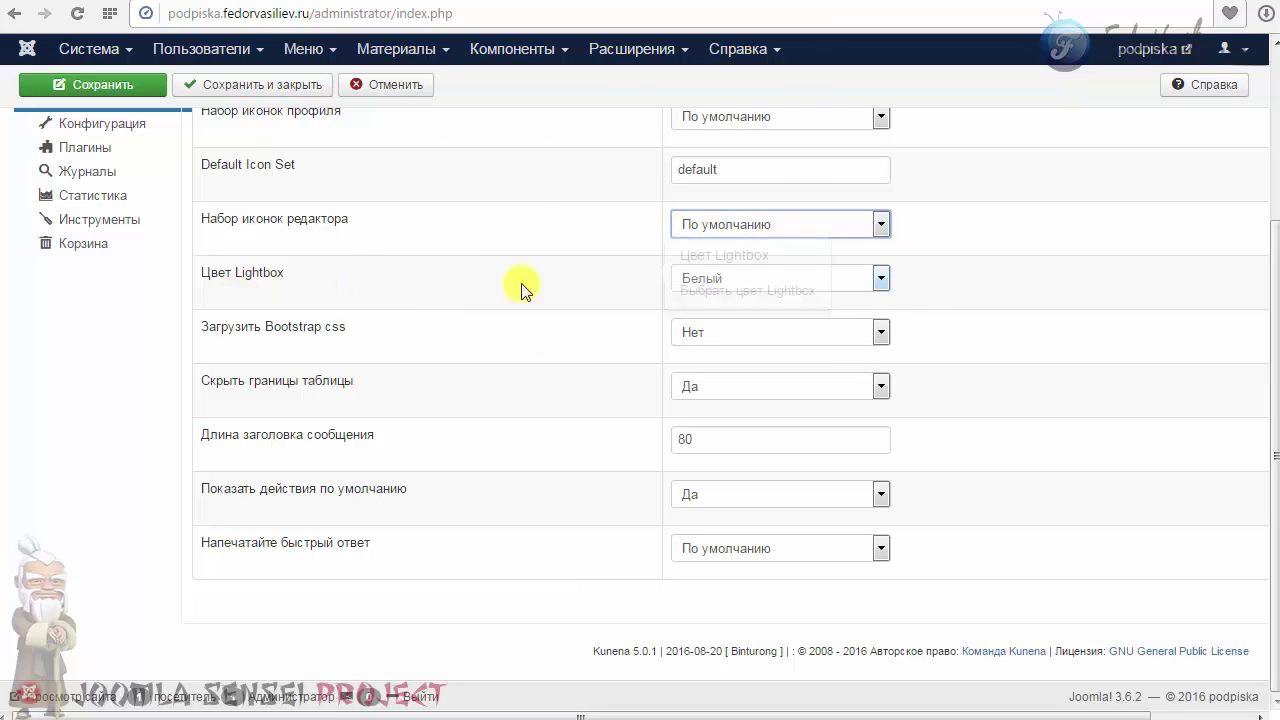
- Check the Lightbox colour choices and set Загрузить Bootstrap css to Да for the Crypsis template
mouse_move(318, 276)
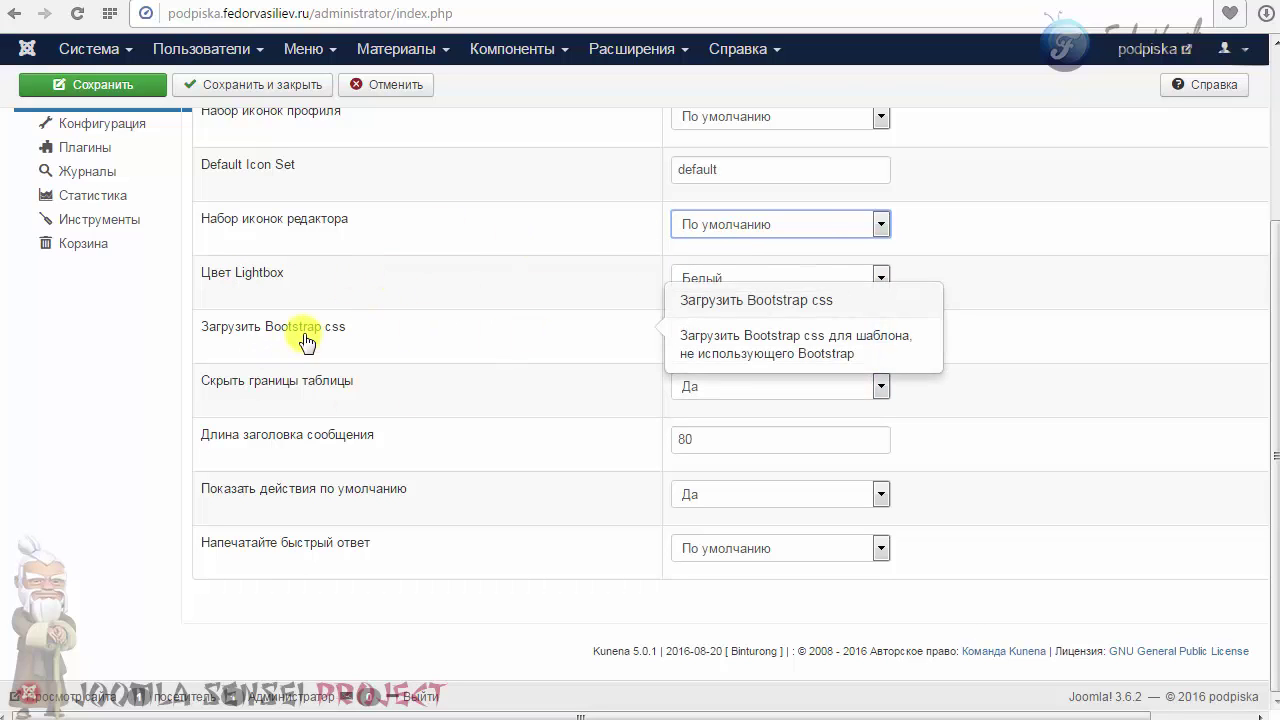
mouse_move(287, 318)
left_click(684, 288)
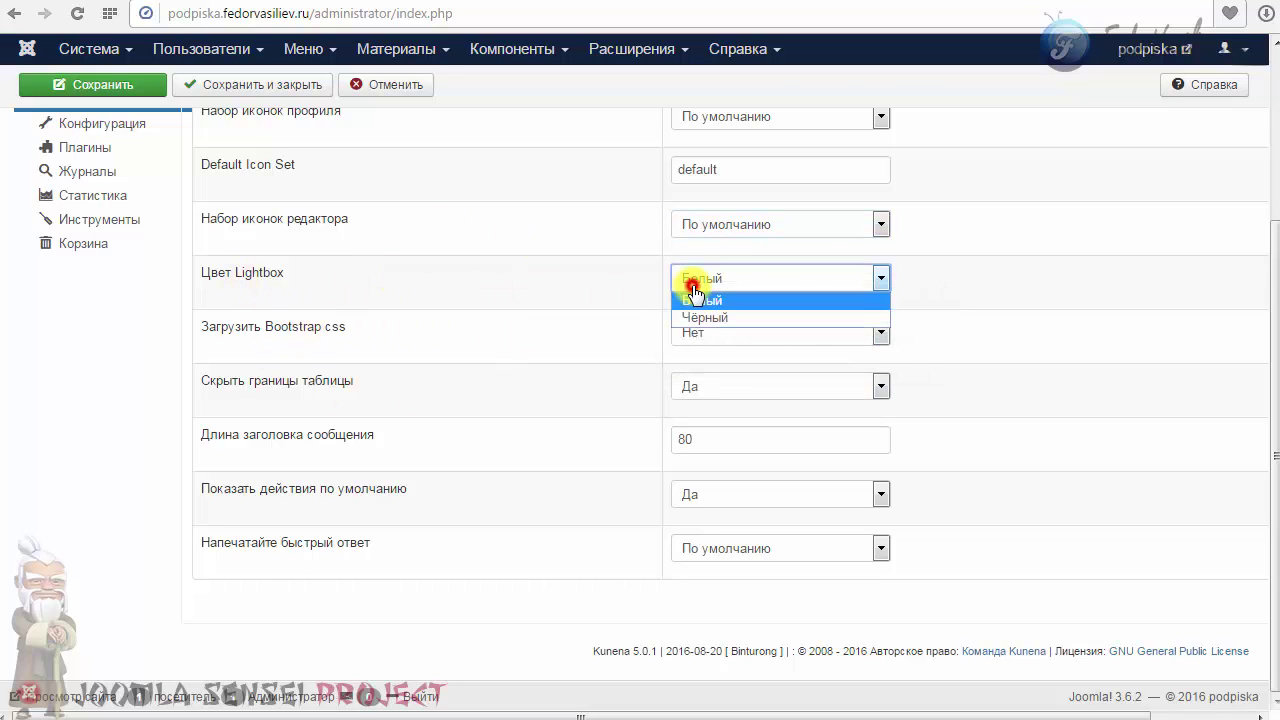
left_click(605, 288)
mouse_move(605, 288)
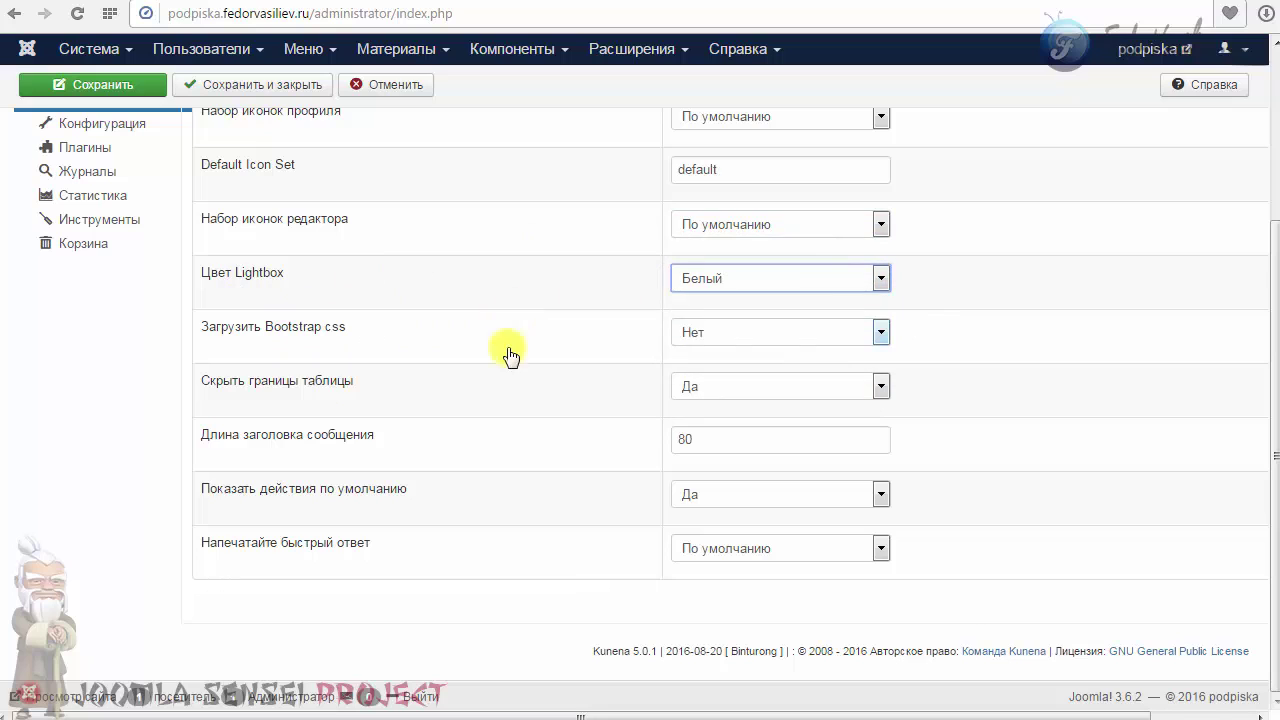
left_click(714, 333)
left_click(700, 371)
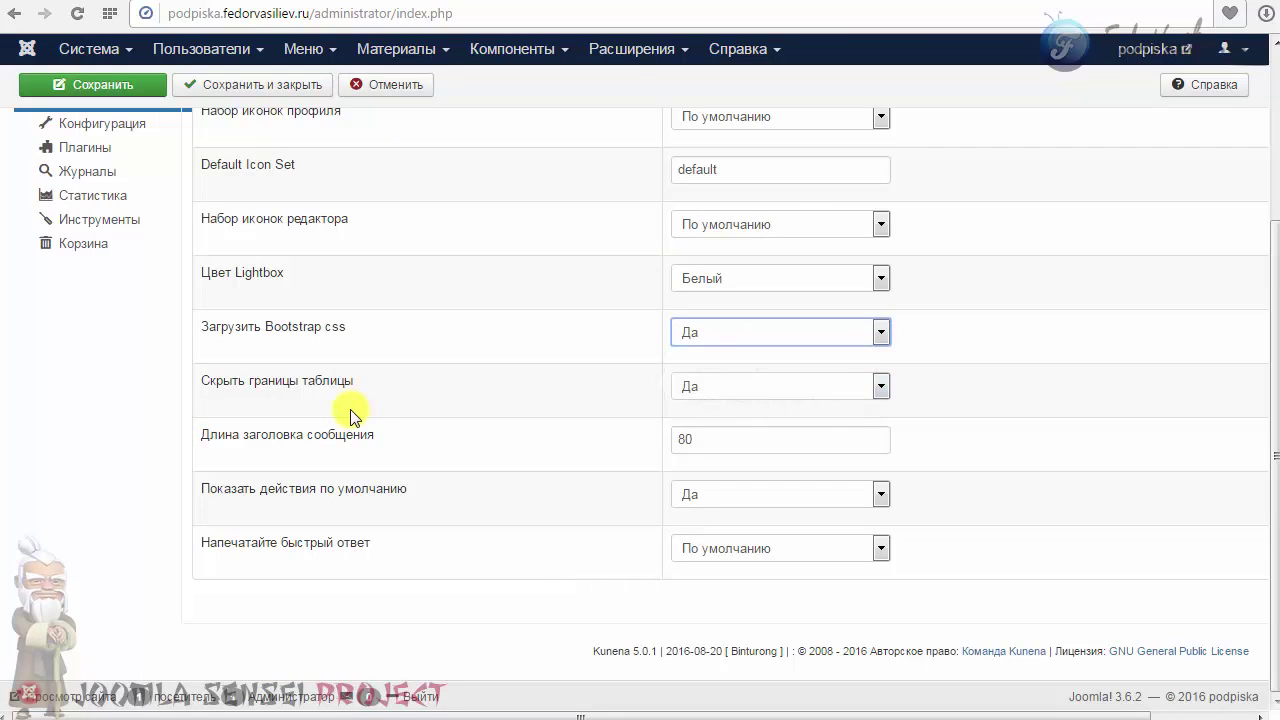
- Review the Скрыть границы таблицы, Длина заголовка сообщения and Показать действия по умолчанию options of the Crypsis template
left_click(706, 392)
left_click(706, 392)
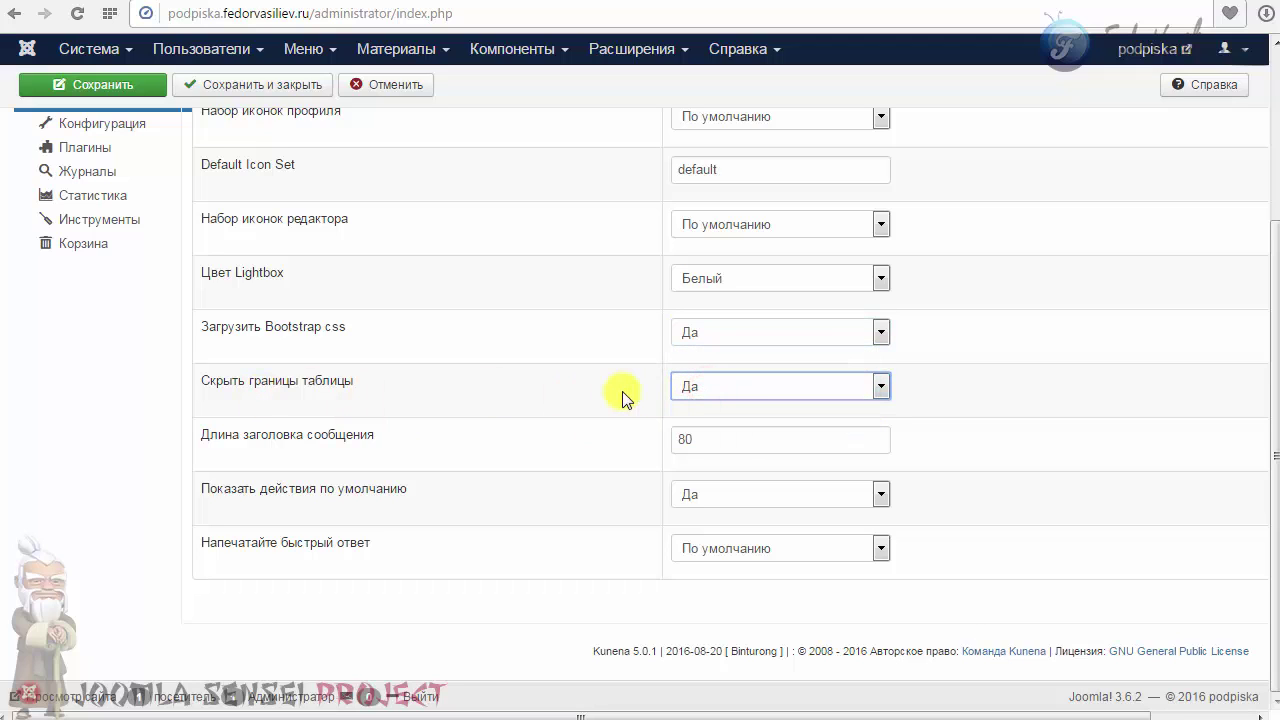
left_click(689, 438)
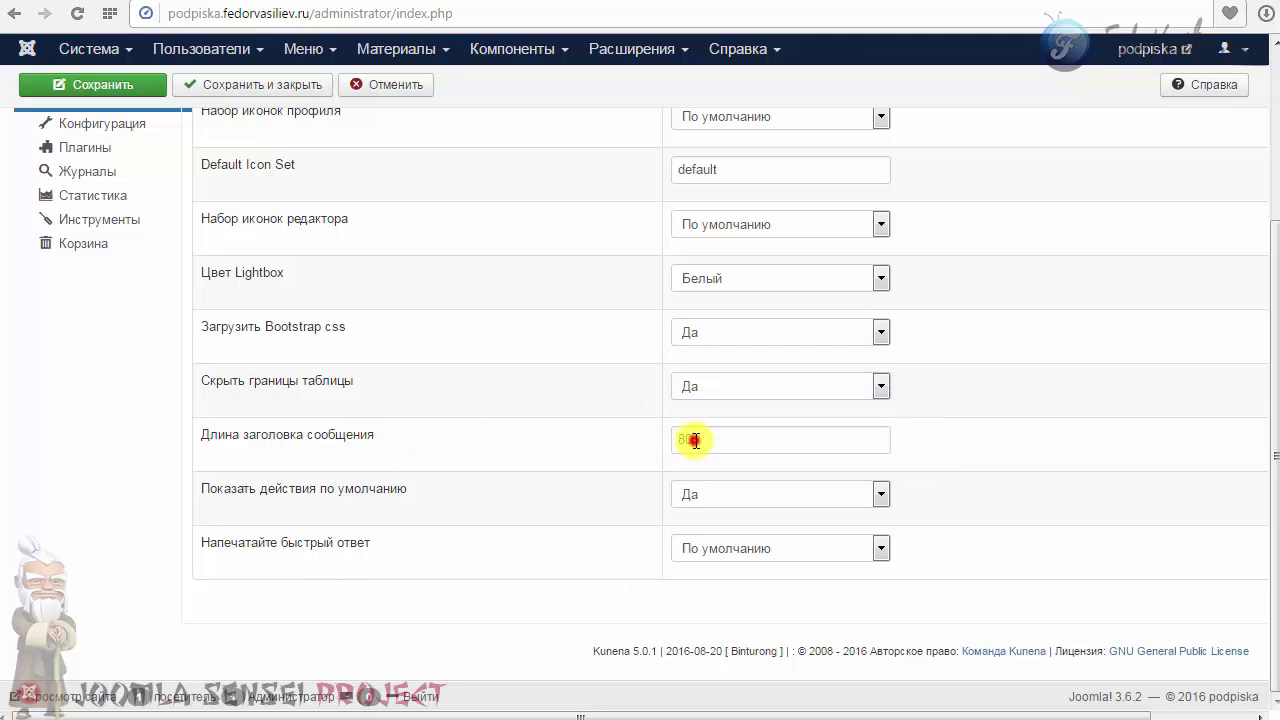
mouse_move(349, 443)
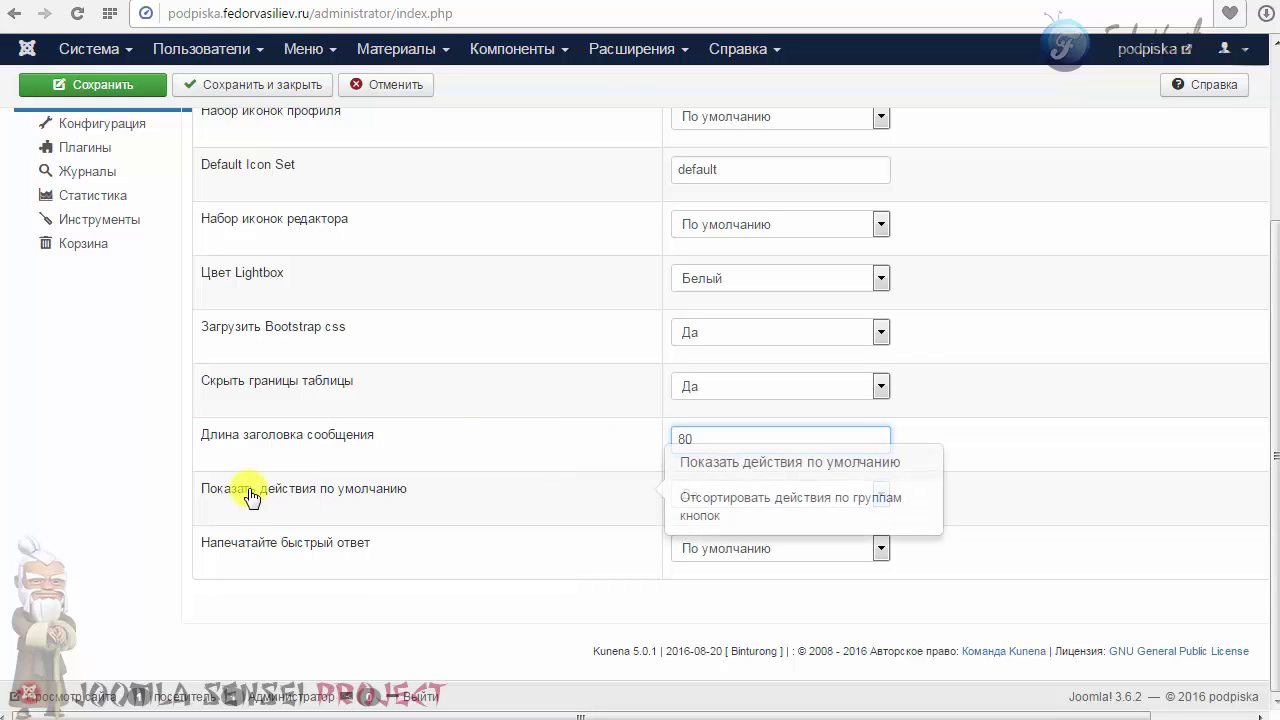
left_click(714, 496)
left_click(714, 494)
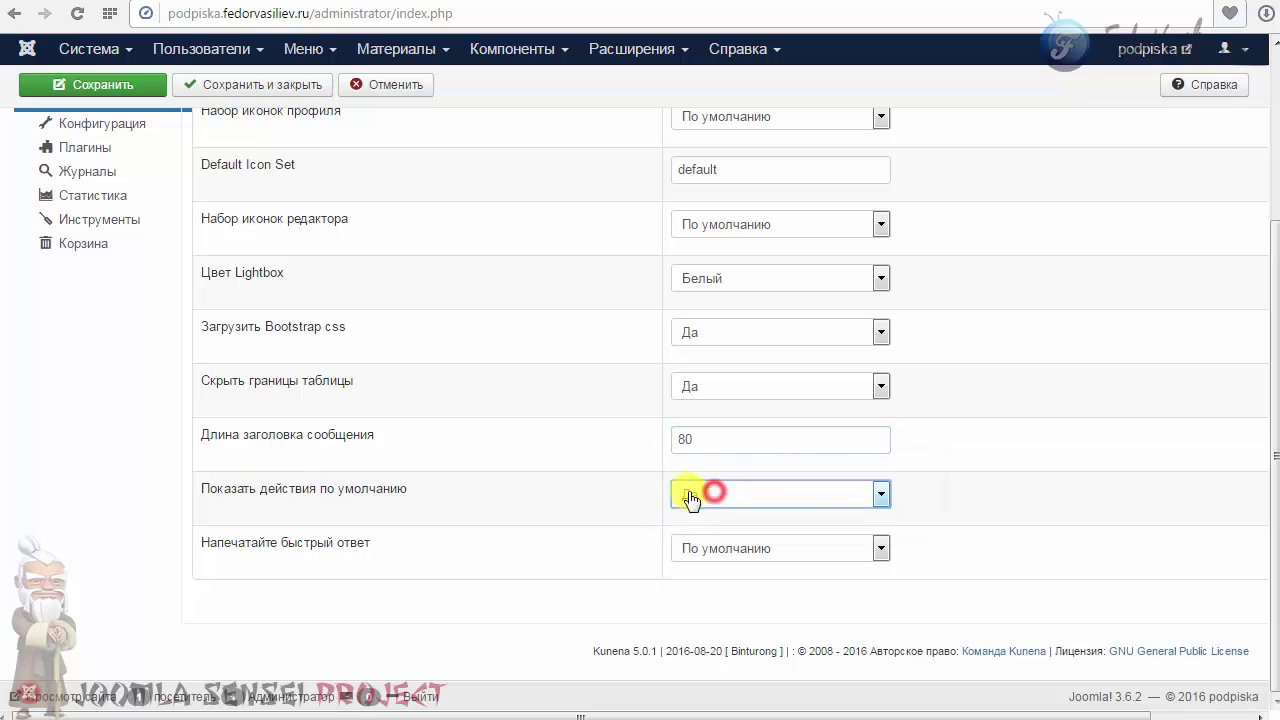
- Review the choices for Напечатайте быстрый ответ and set it to Модальный
left_click(760, 552)
left_click(748, 588)
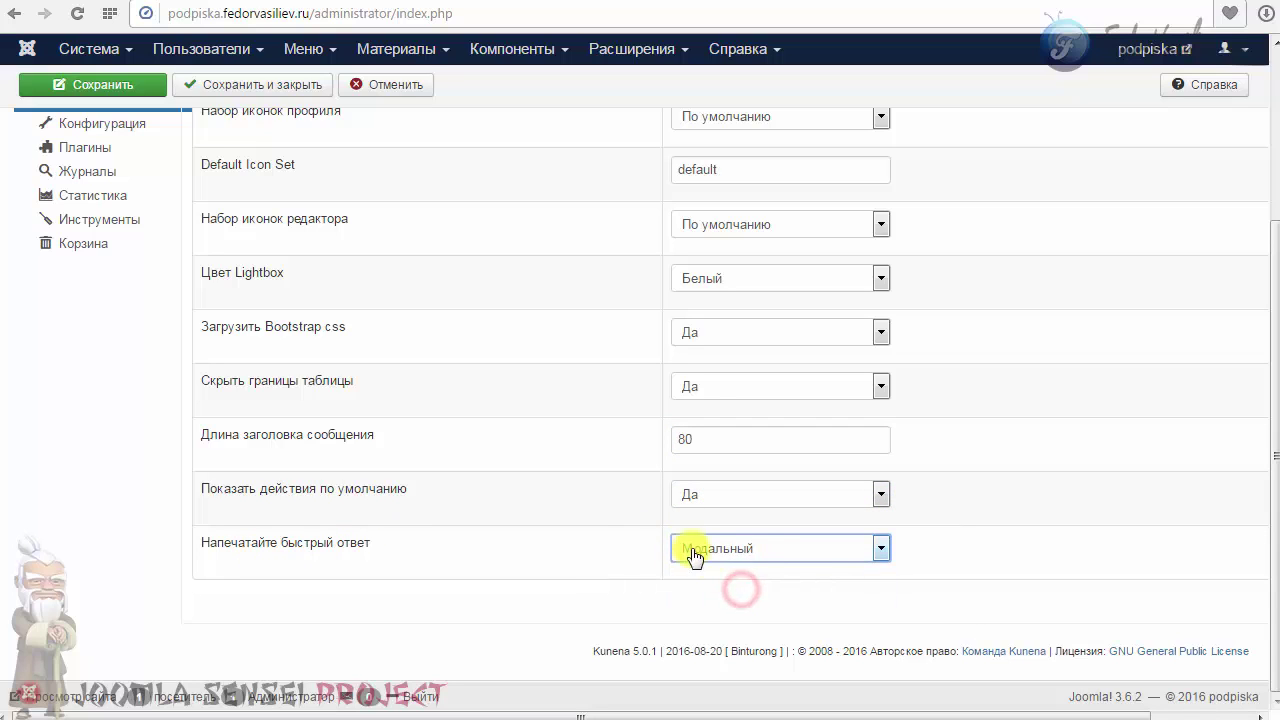
left_click(736, 554)
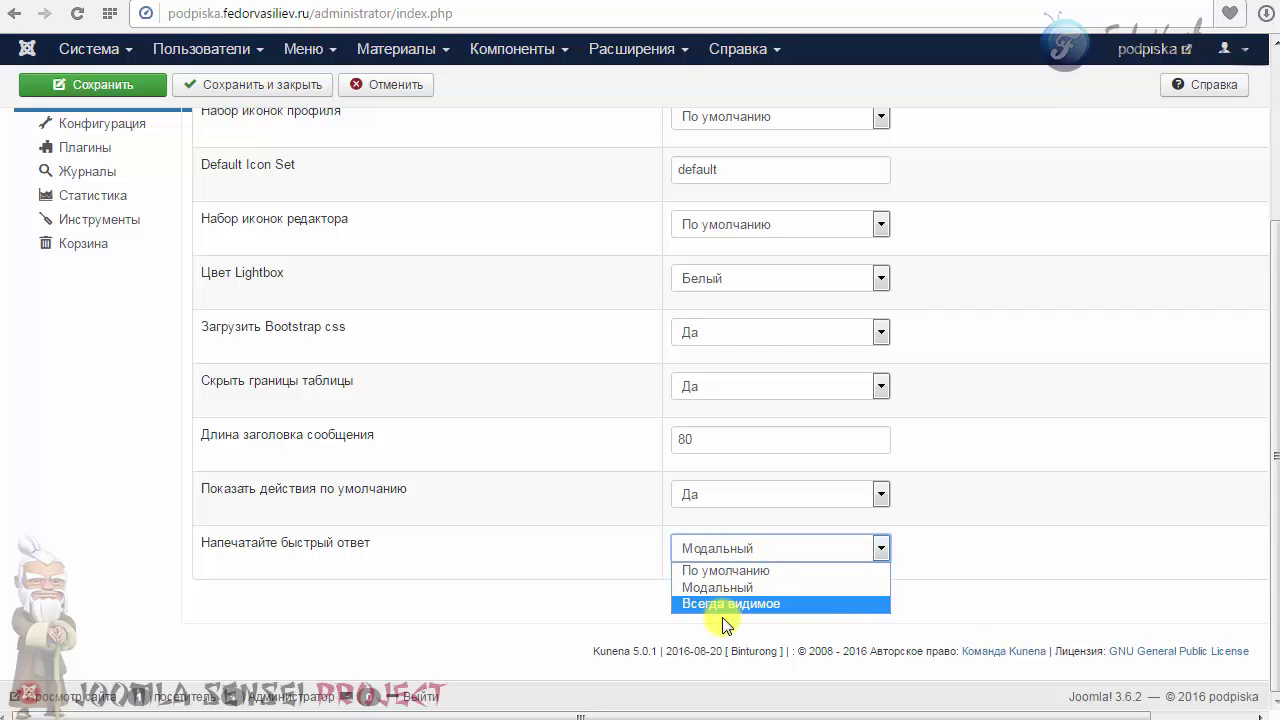
left_click(719, 590)
- Reload the forum's front end, open topic тест in Компоненты Joomla, and check its modal quick reply form without sending a reply
scroll(745, 578, "up", 10)
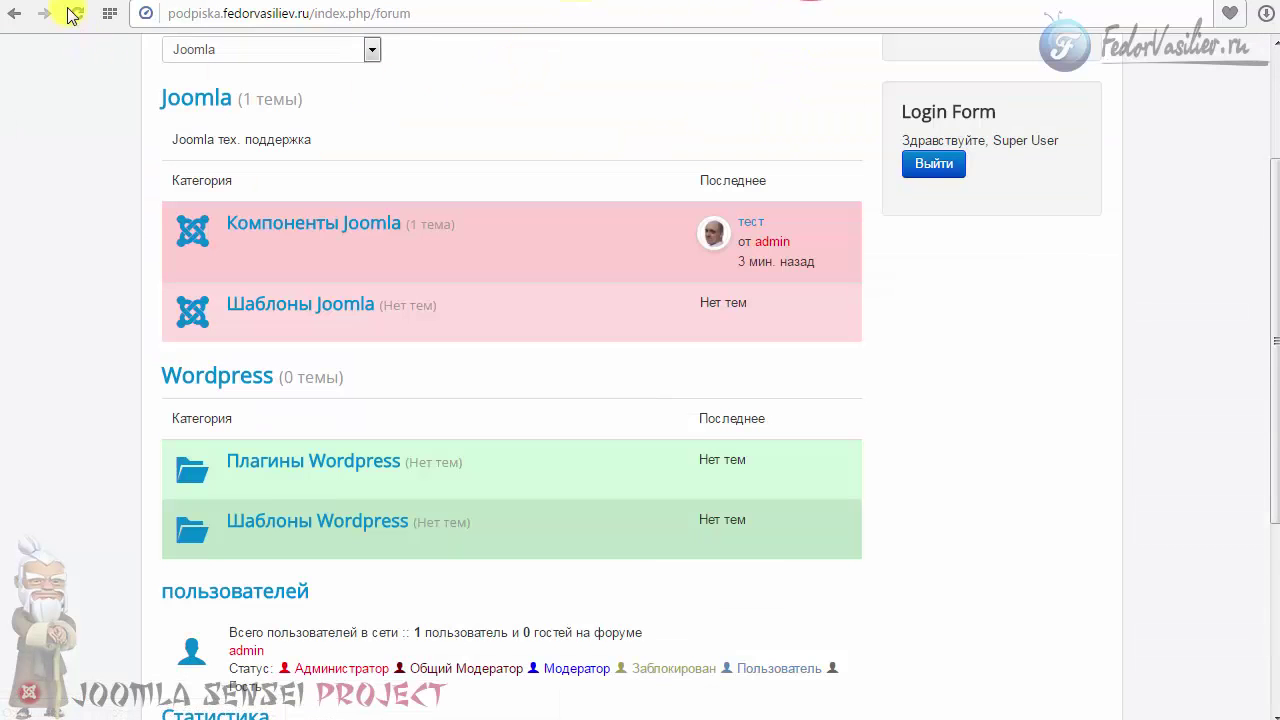
left_click(79, 14)
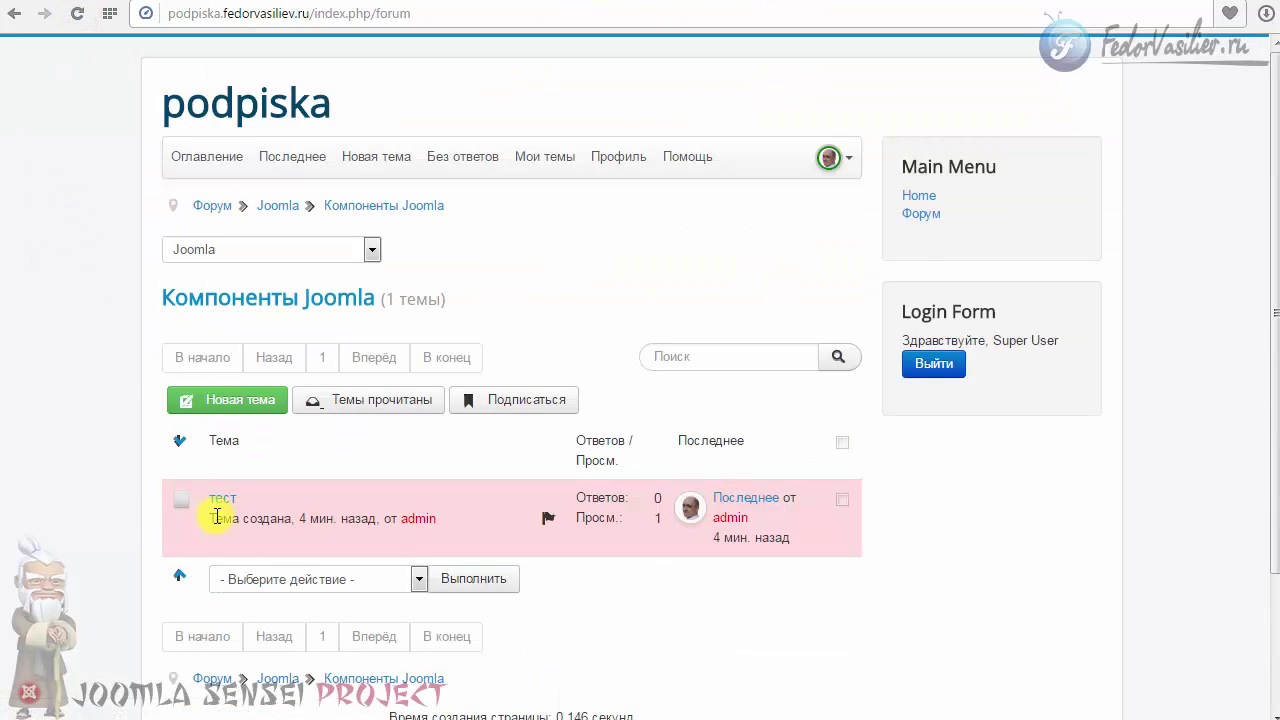
left_click(220, 502)
left_click(363, 409)
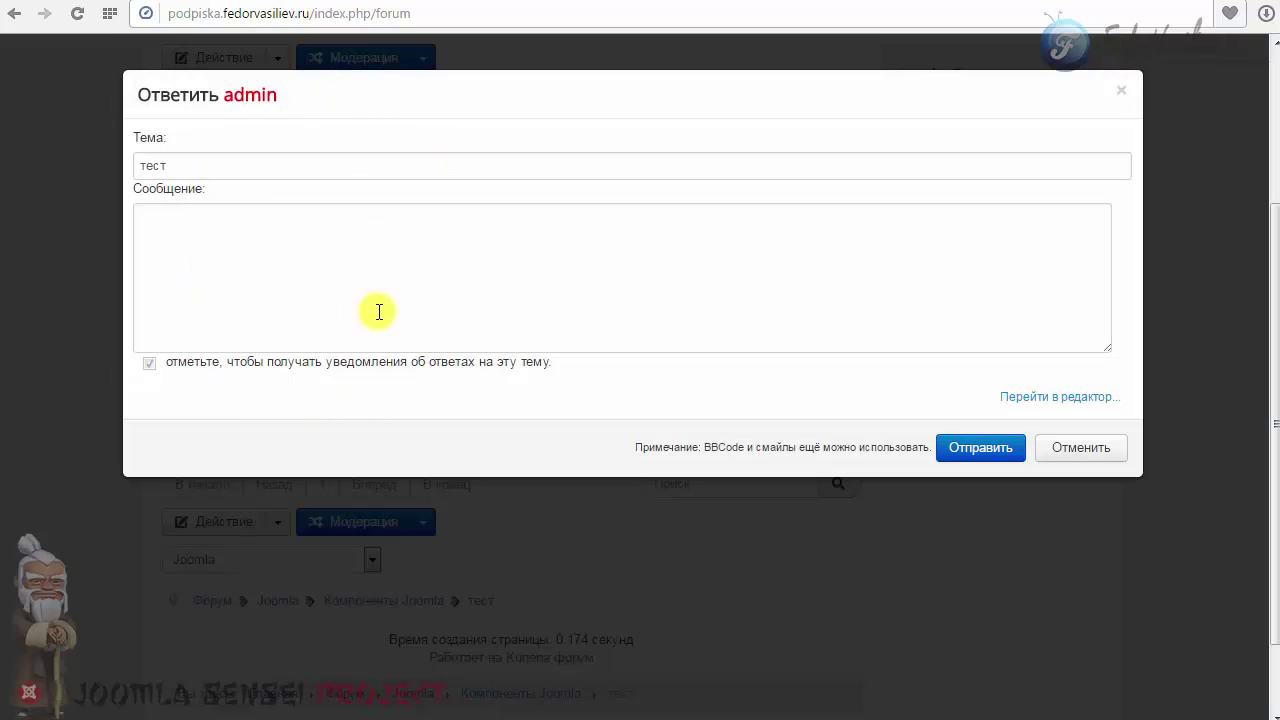
left_click(1080, 452)
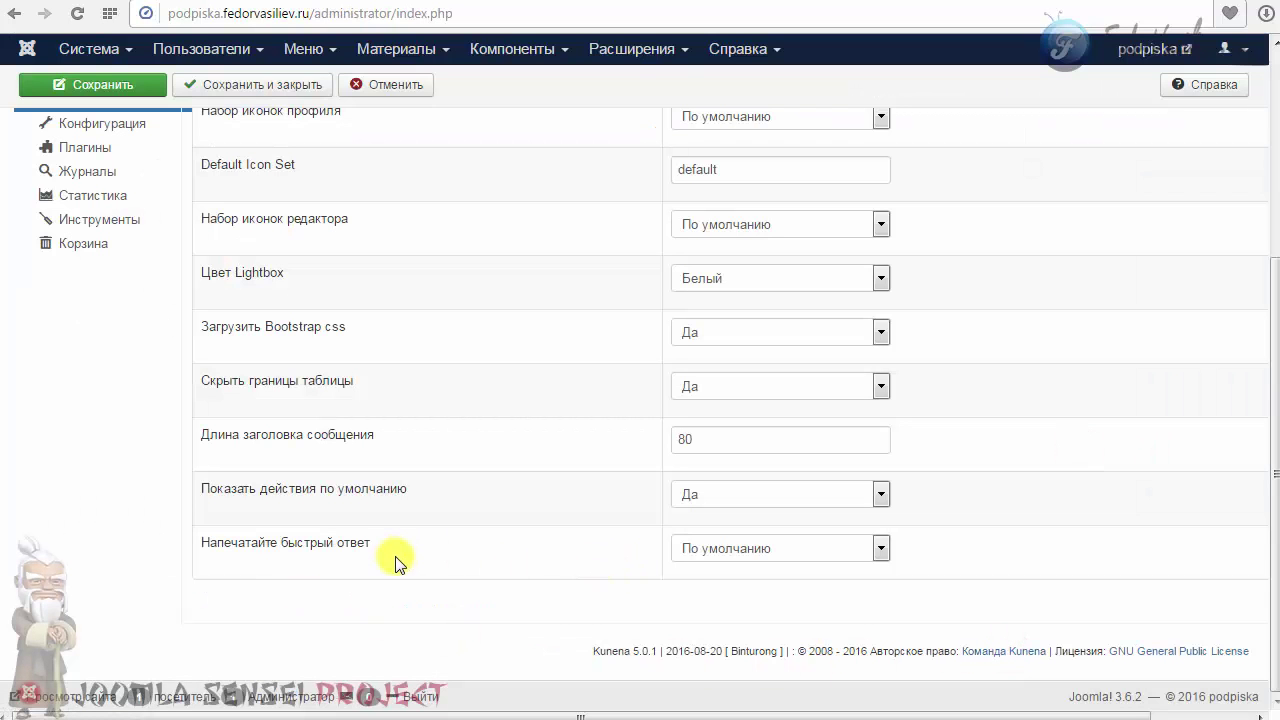
- Check Напечатайте быстрый ответ at По умолчанию in the template parameters and view the matching quick reply form in topic тест
left_click(691, 549)
left_click(686, 545)
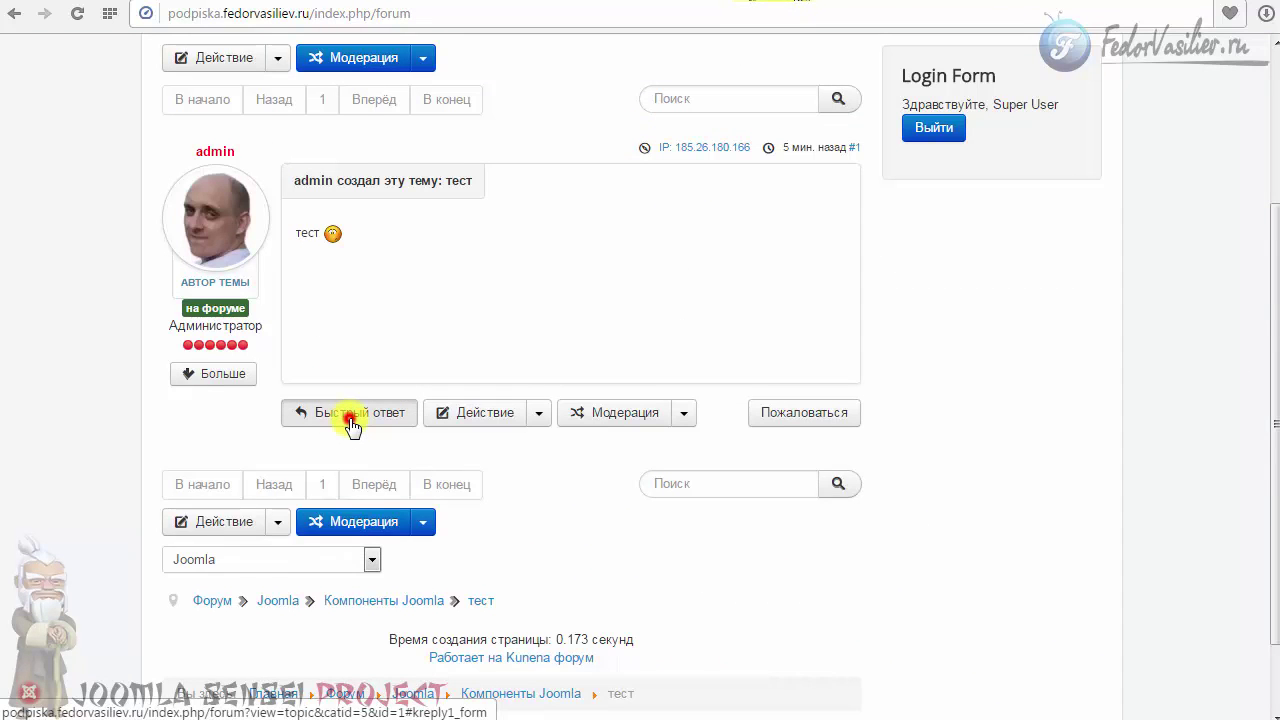
left_click(343, 417)
scroll(345, 420, "down", 3)
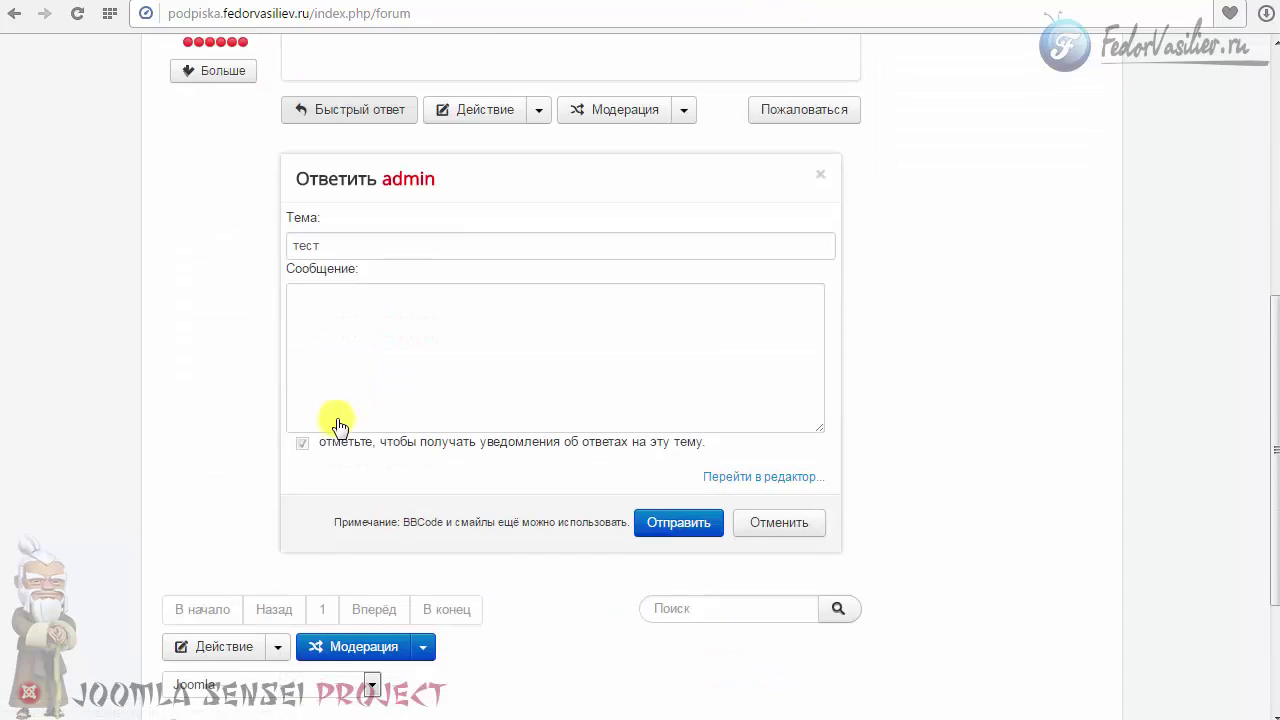
scroll(534, 303, "down", 1)
scroll(342, 343, "up", 1)
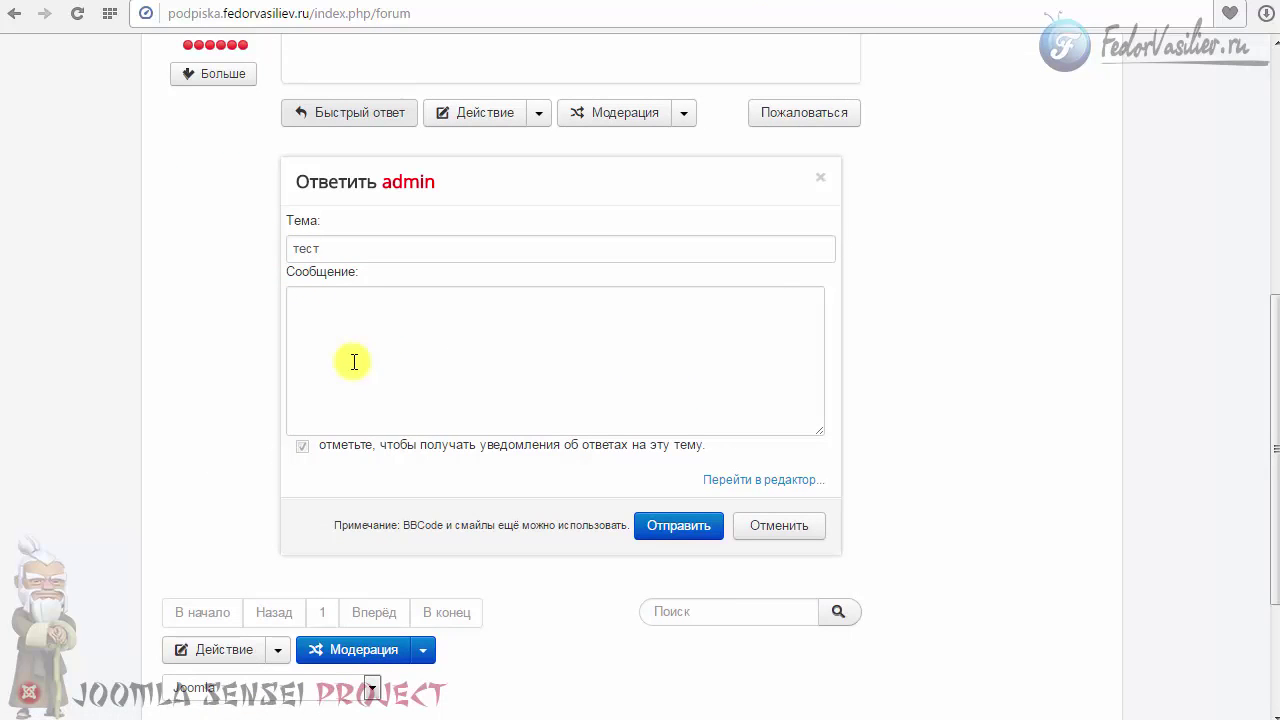
scroll(352, 362, "up", 3)
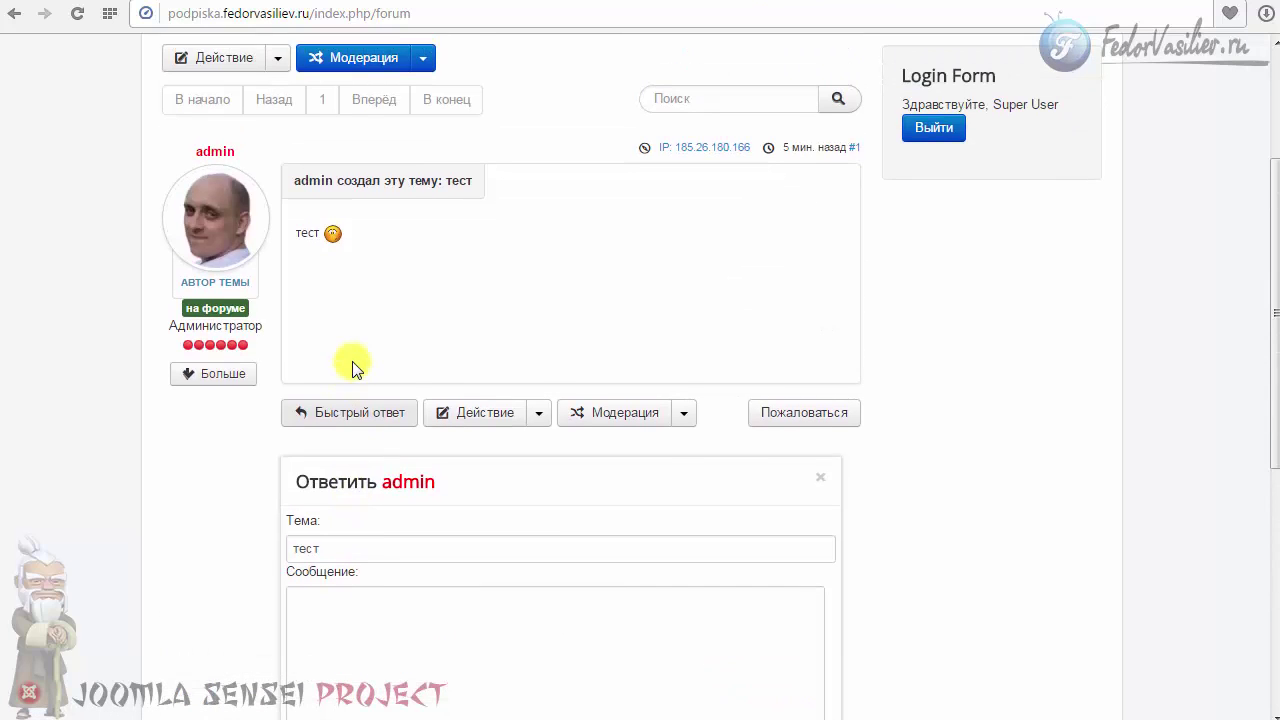
- Open the full reply editor for the post in topic тест and examine its formatting tools, text colours and message preview
left_click(538, 413)
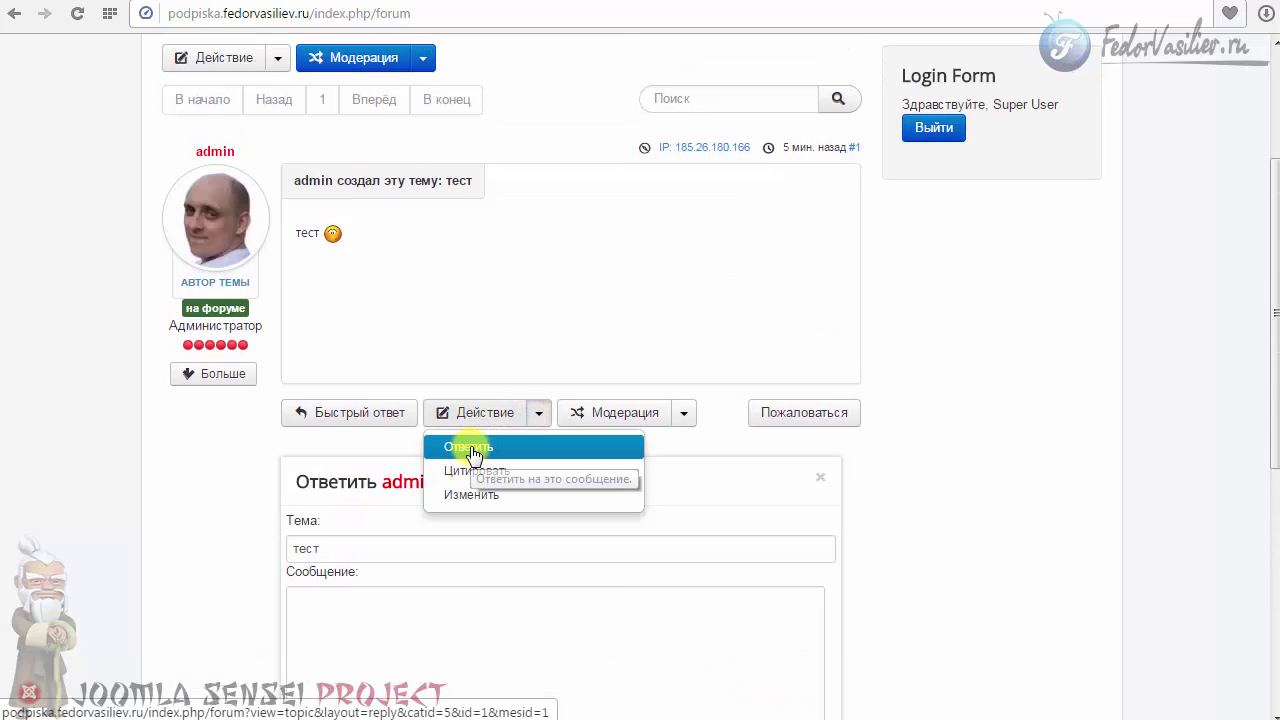
left_click(470, 450)
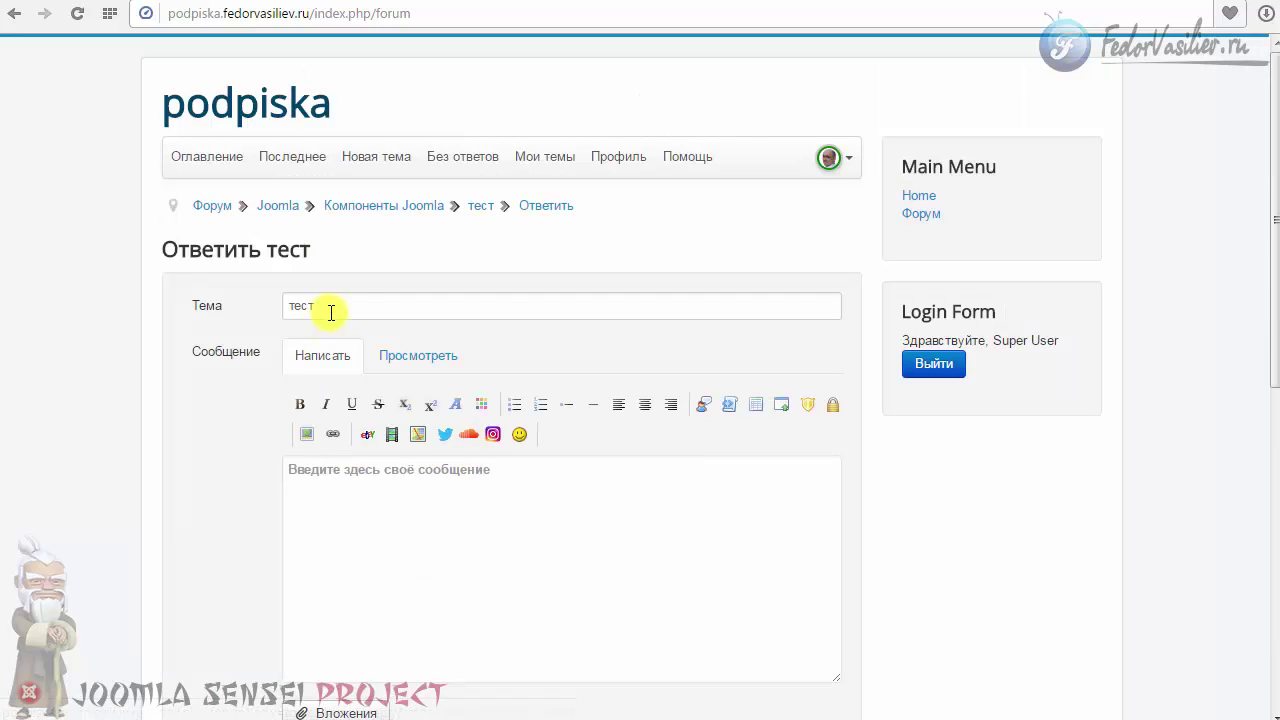
scroll(750, 392, "down", 4)
scroll(750, 392, "up", 3)
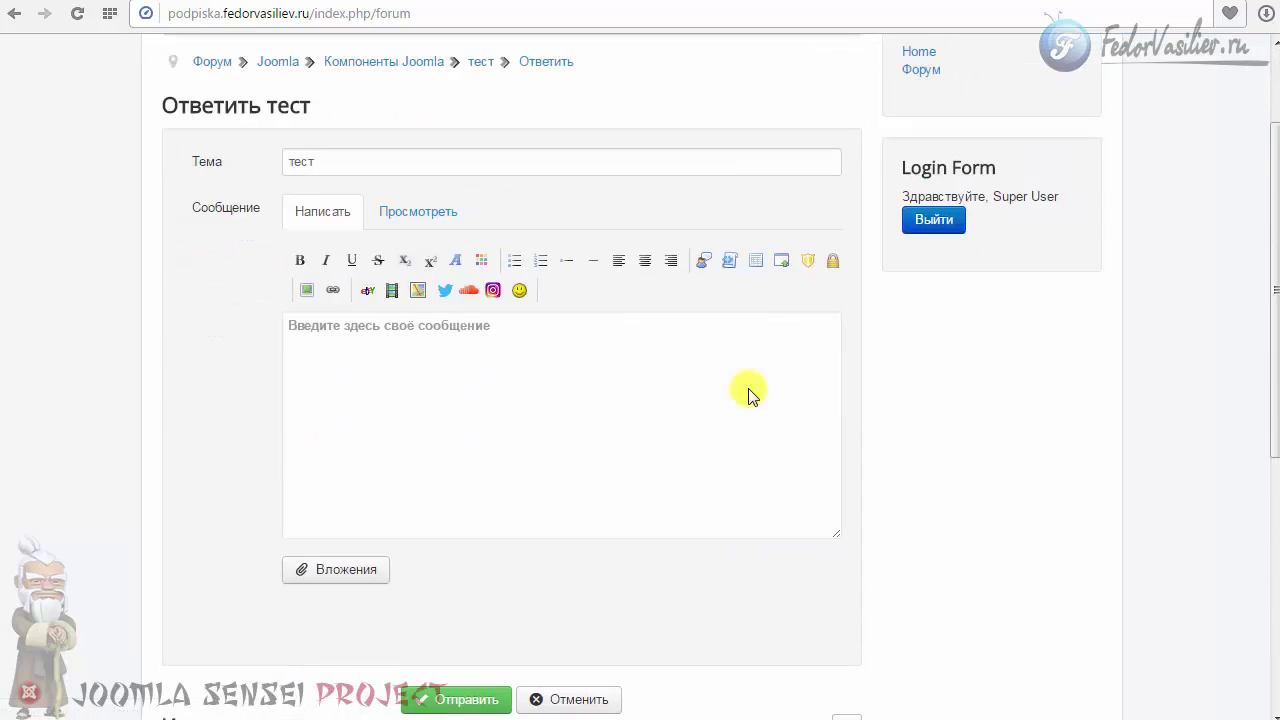
scroll(752, 395, "up", 2)
mouse_move(489, 405)
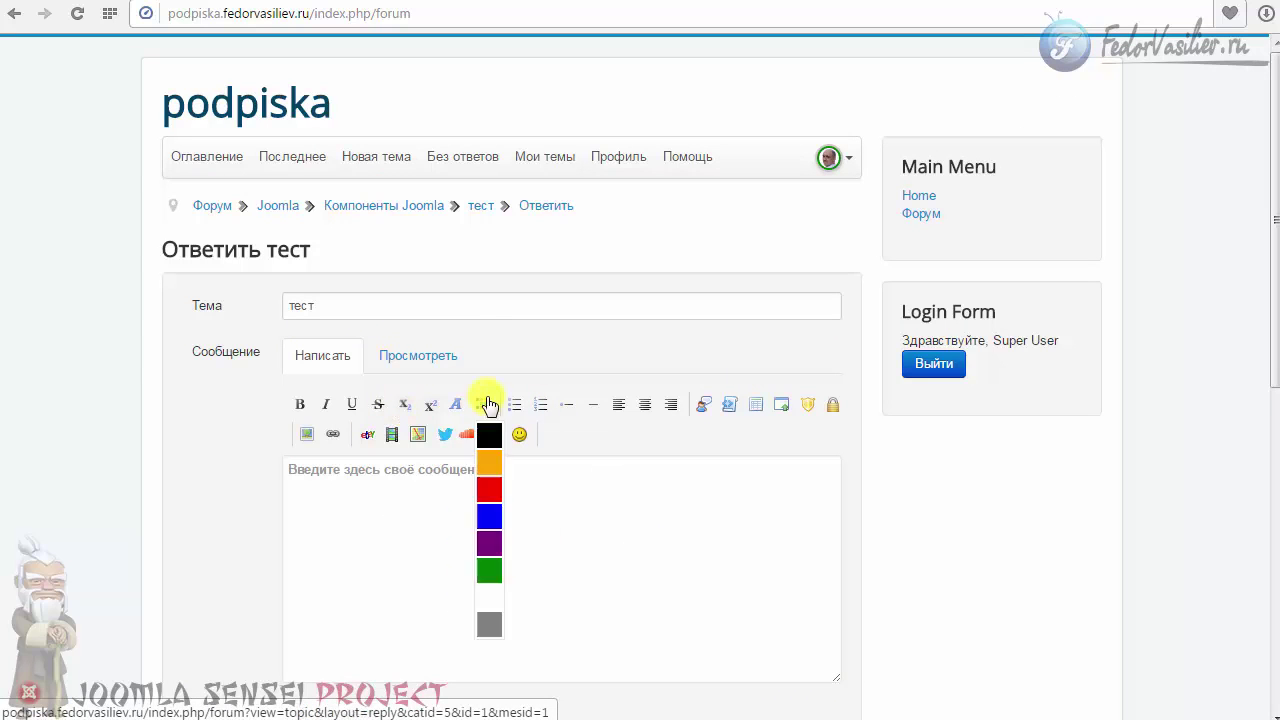
left_click(410, 356)
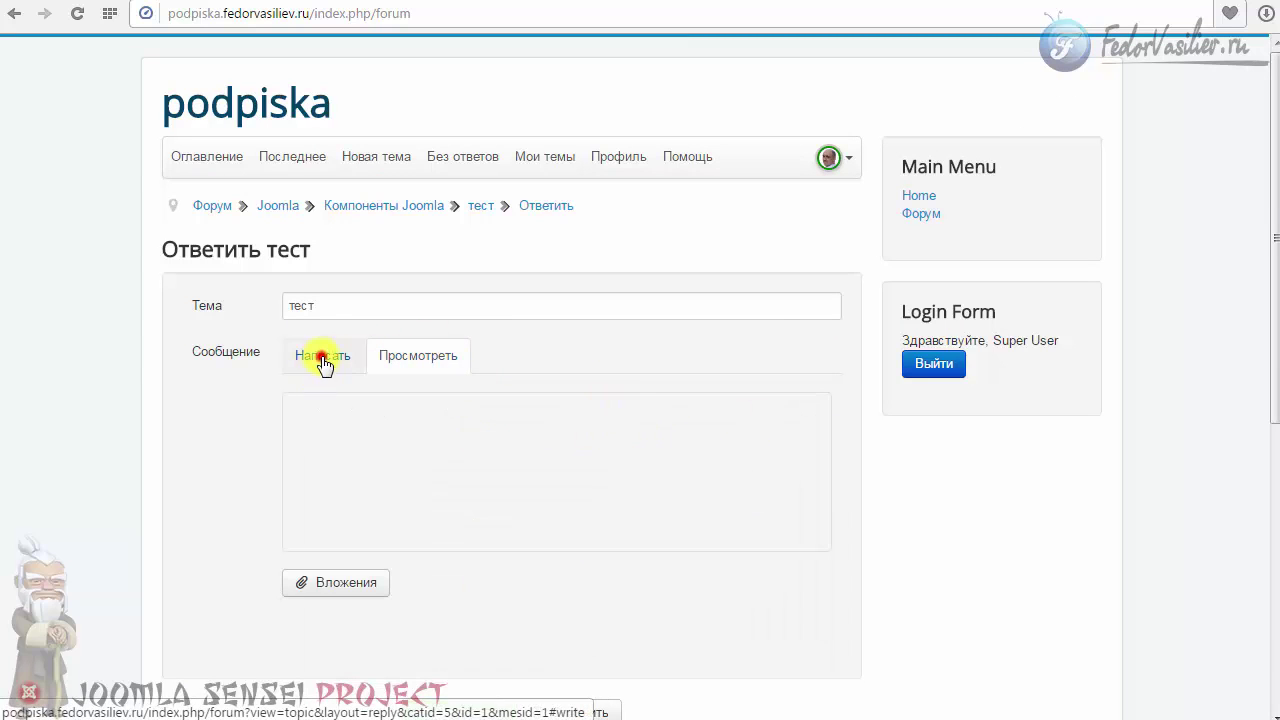
left_click(322, 362)
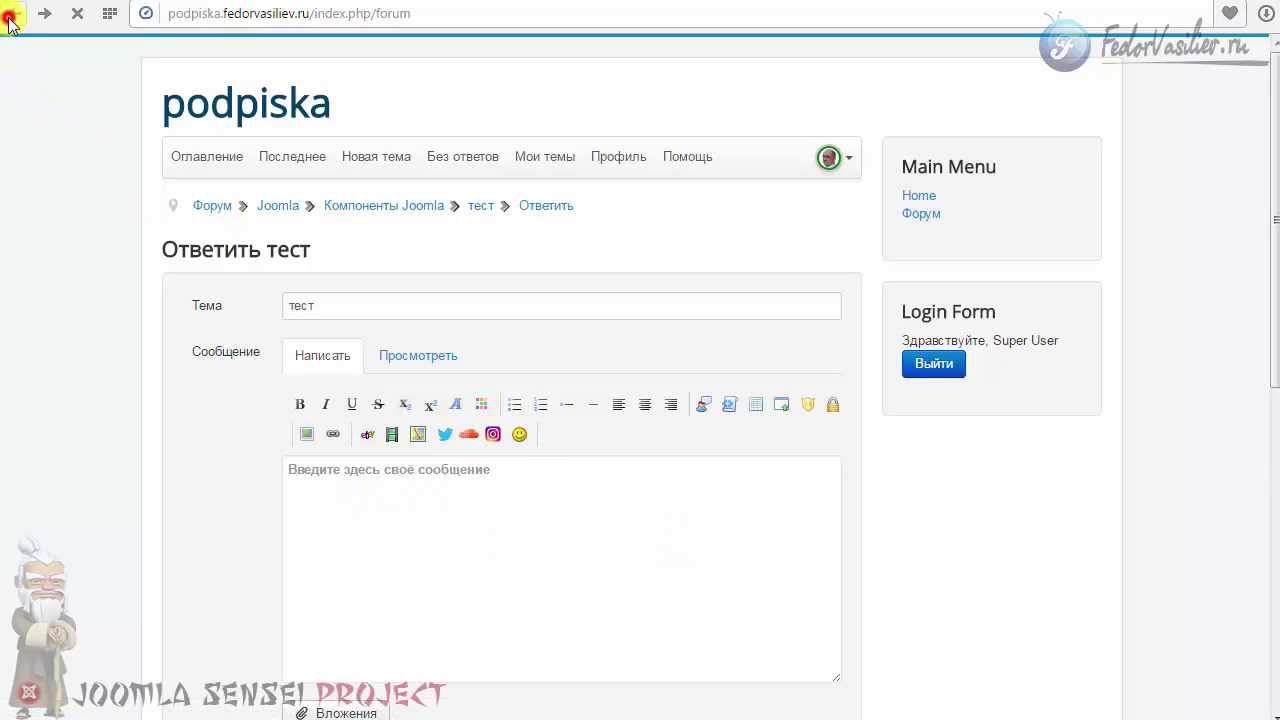
- Return to topic тест and view the inline quick reply form under the post again
left_click(334, 412)
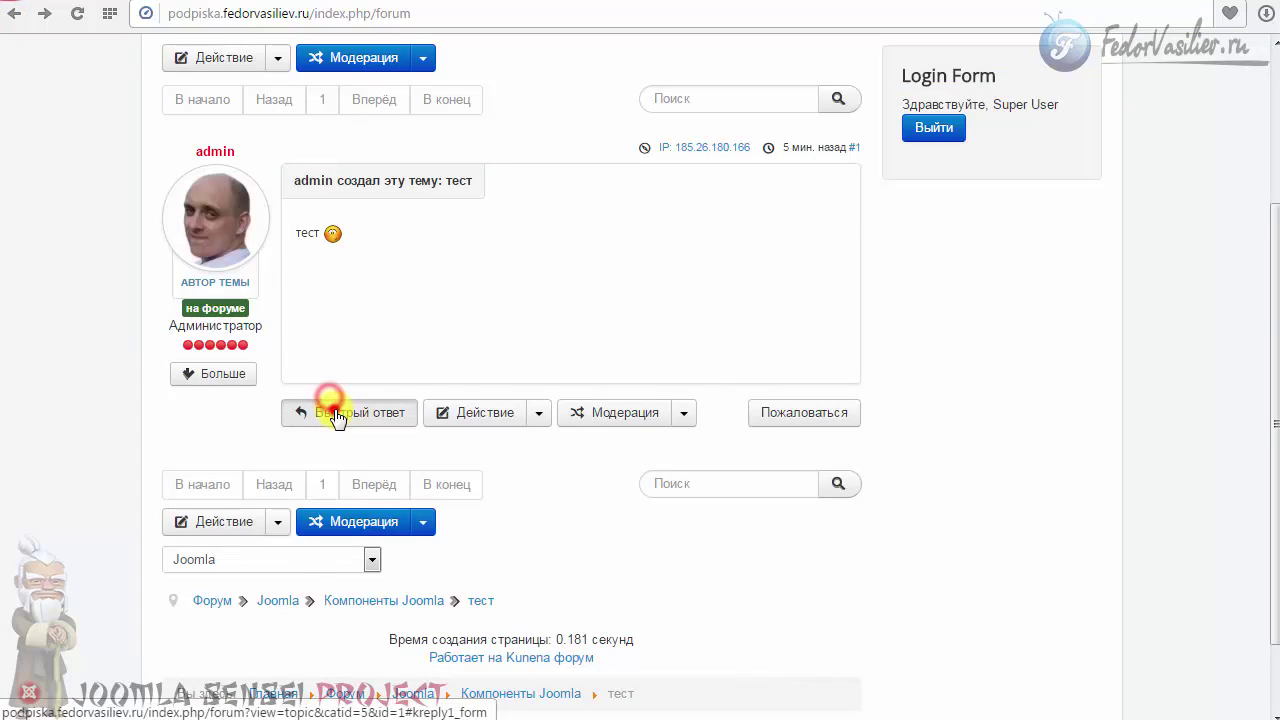
scroll(332, 440, "down", 3)
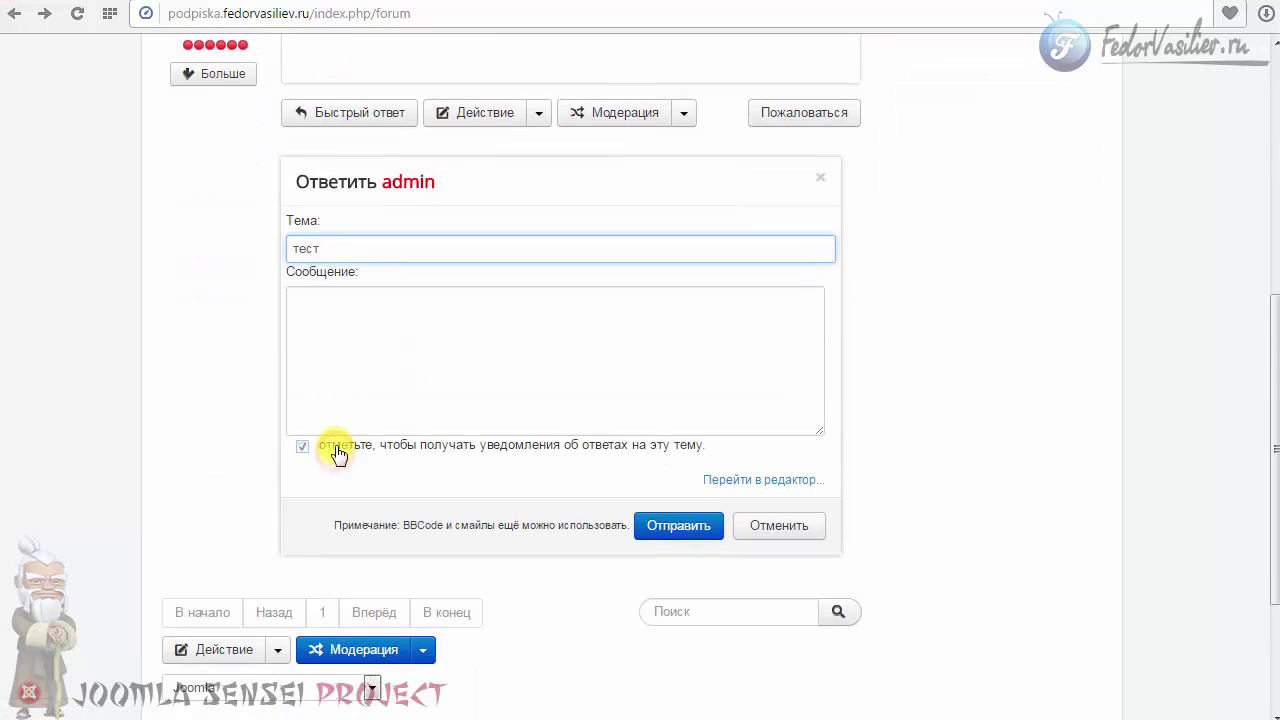
left_click(326, 314)
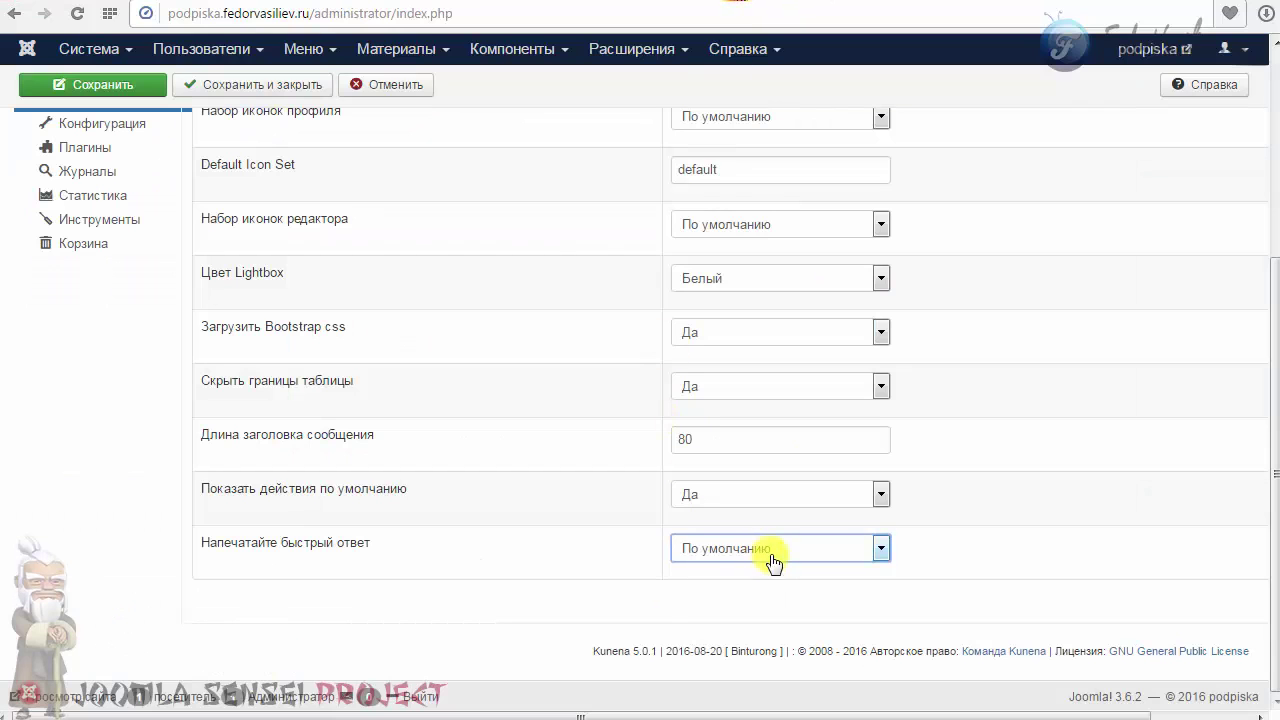
- Set Напечатайте быстрый ответ to Модальный for the Crypsis template and save the configuration
left_click(775, 563)
left_click(745, 588)
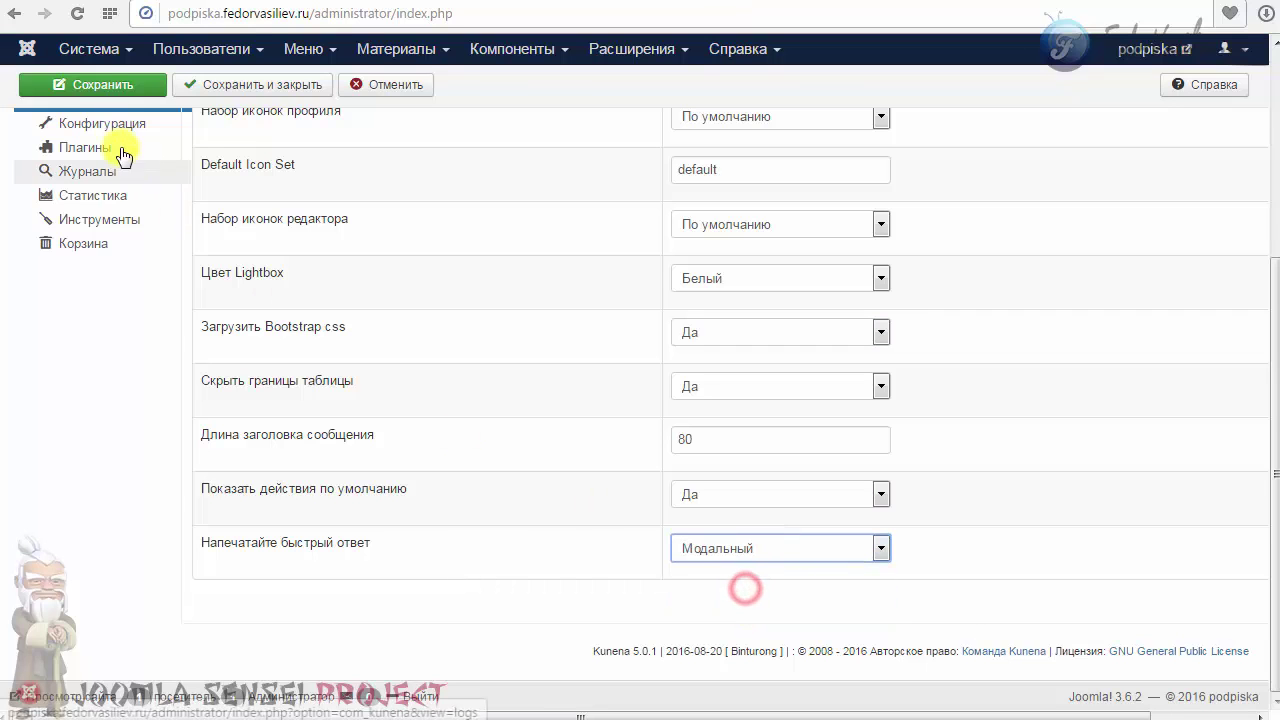
left_click(234, 86)
- Switch to the forum's front end and check the modal quick reply form in topic тест
left_click(795, 1)
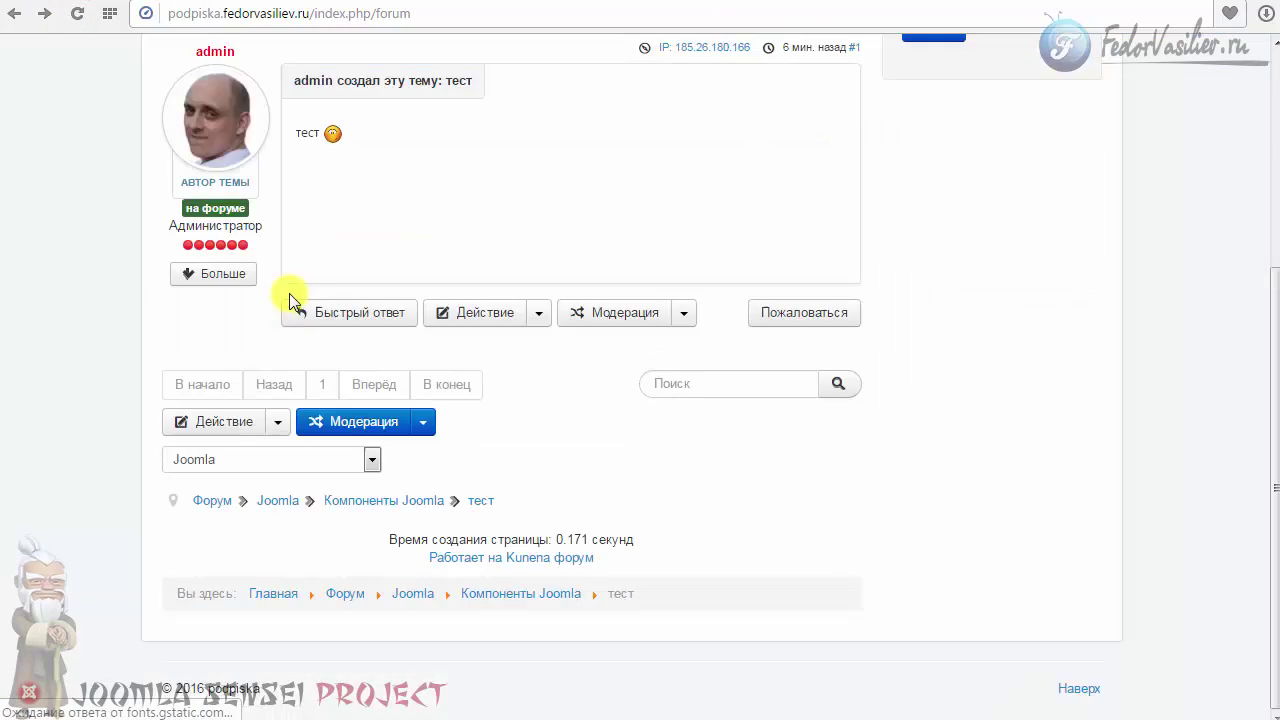
left_click(366, 413)
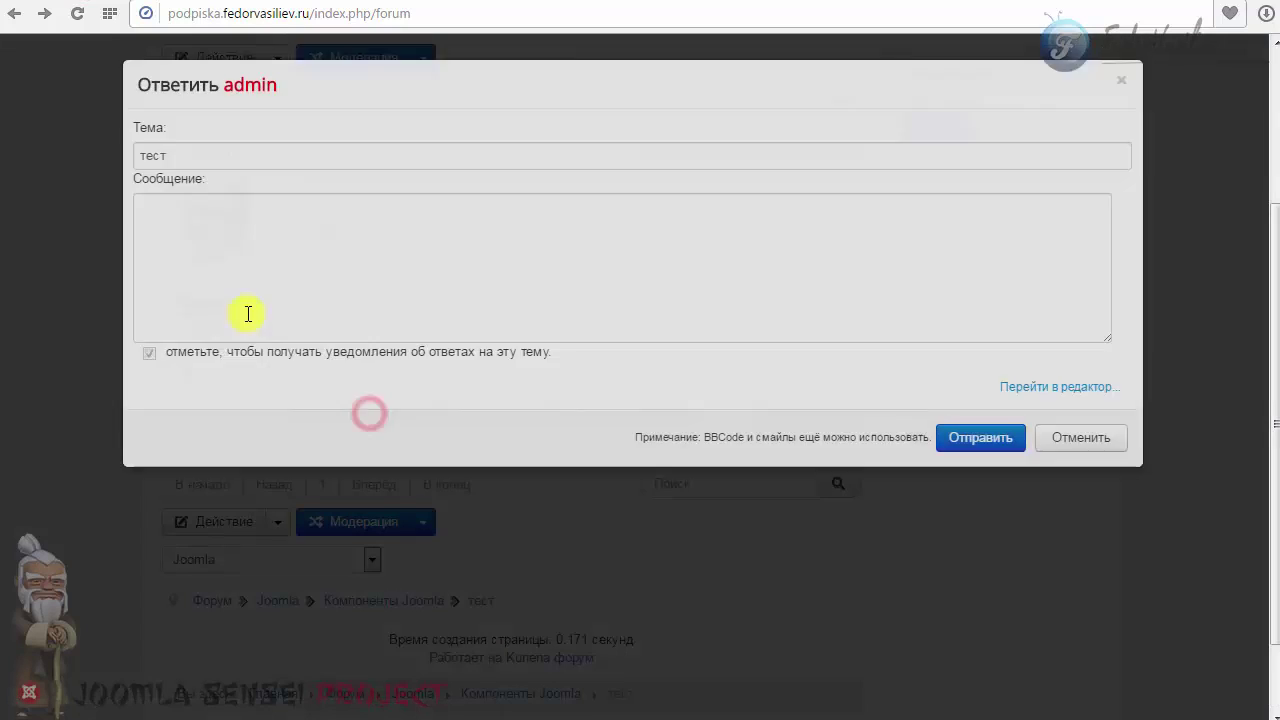
left_click(975, 447)
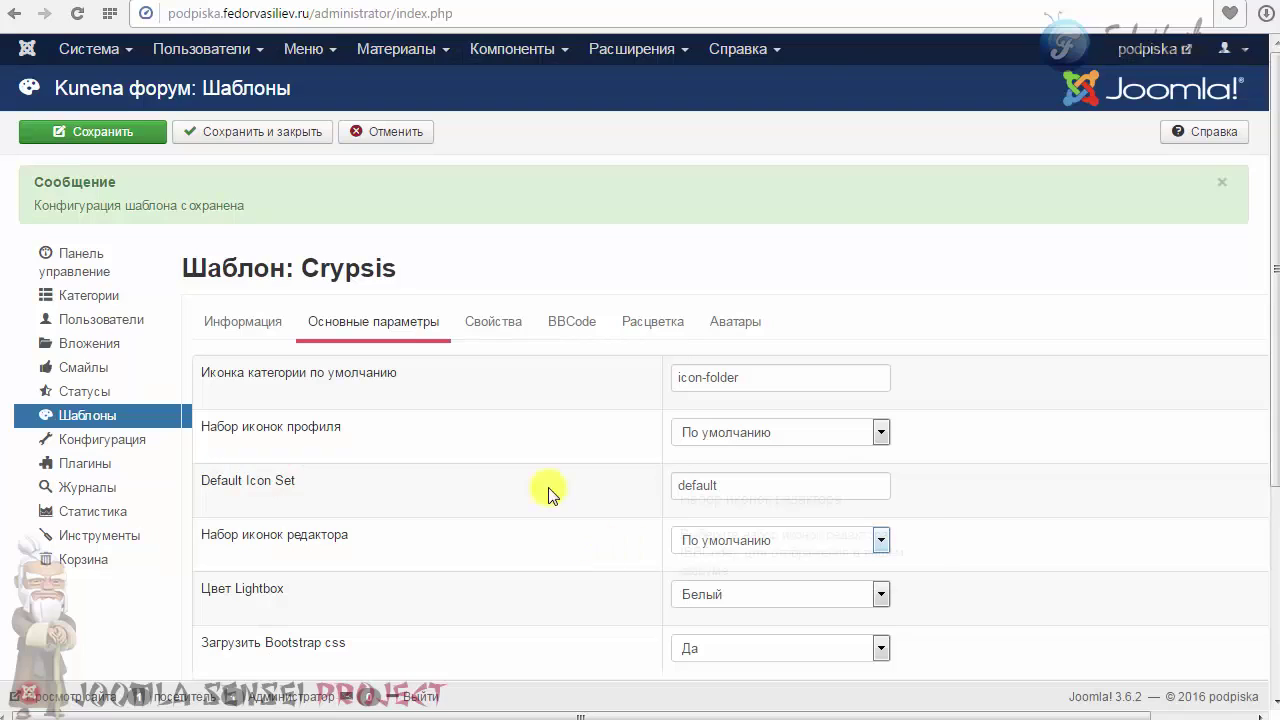
- Open the Свойства settings of the Crypsis template and review the Показать меню option and the display options below it
left_click(491, 322)
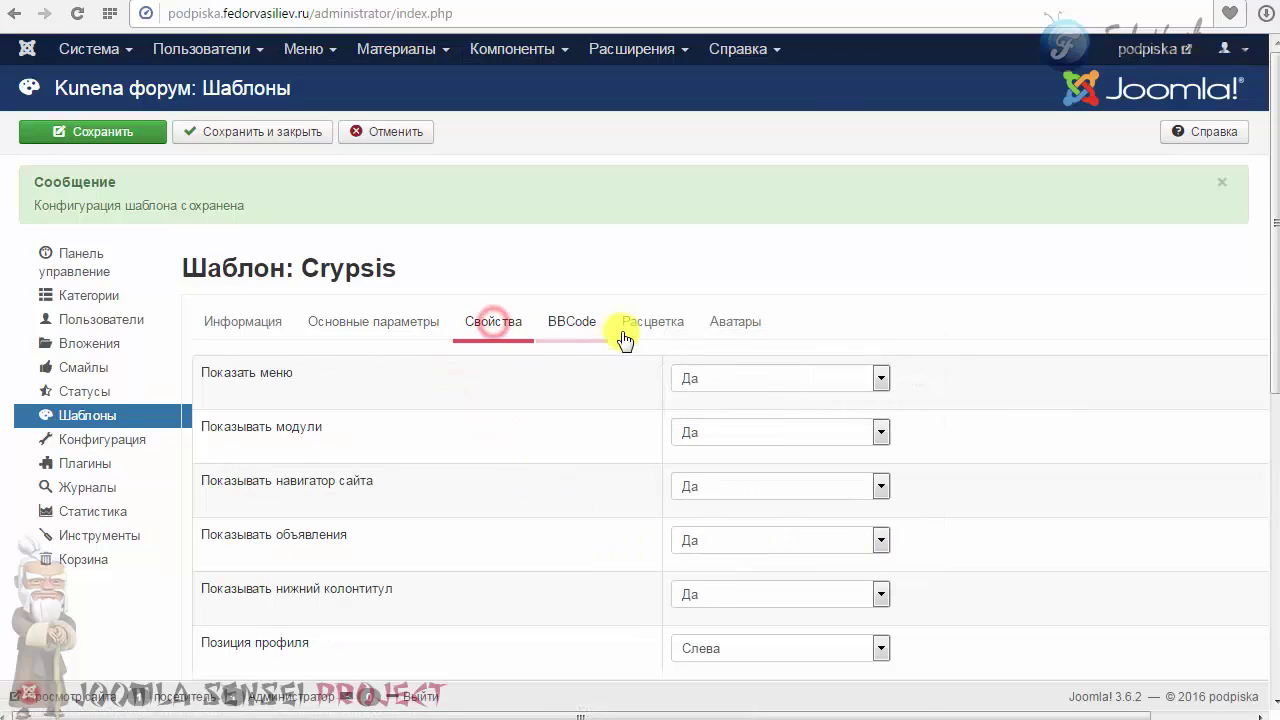
scroll(856, 312, "down", 1)
scroll(1000, 331, "down", 1)
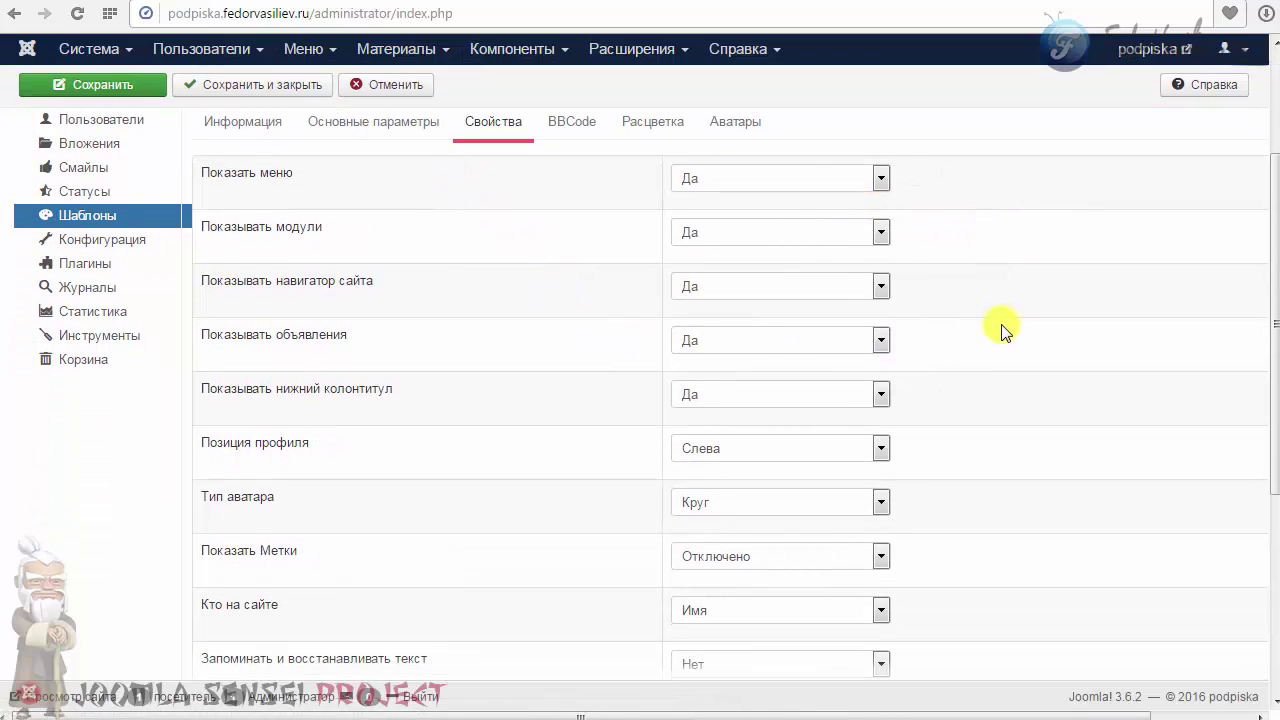
left_click(803, 180)
left_click(803, 180)
mouse_move(262, 186)
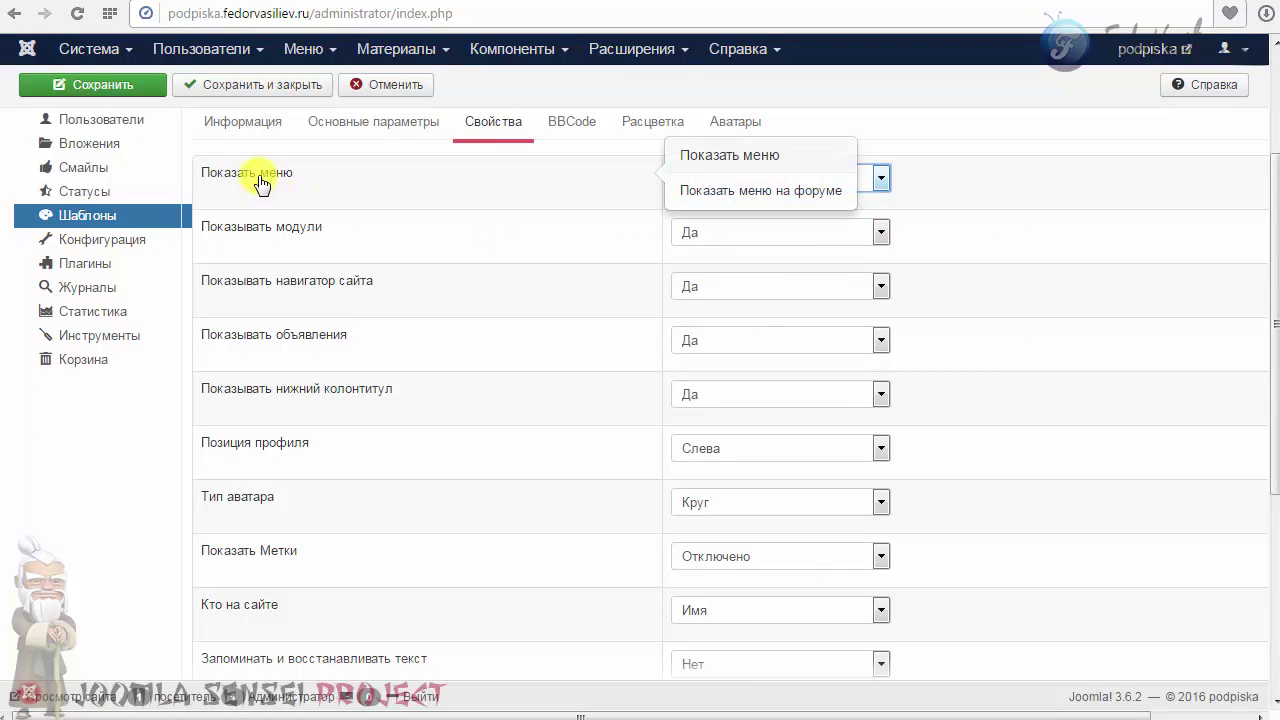
mouse_move(462, 341)
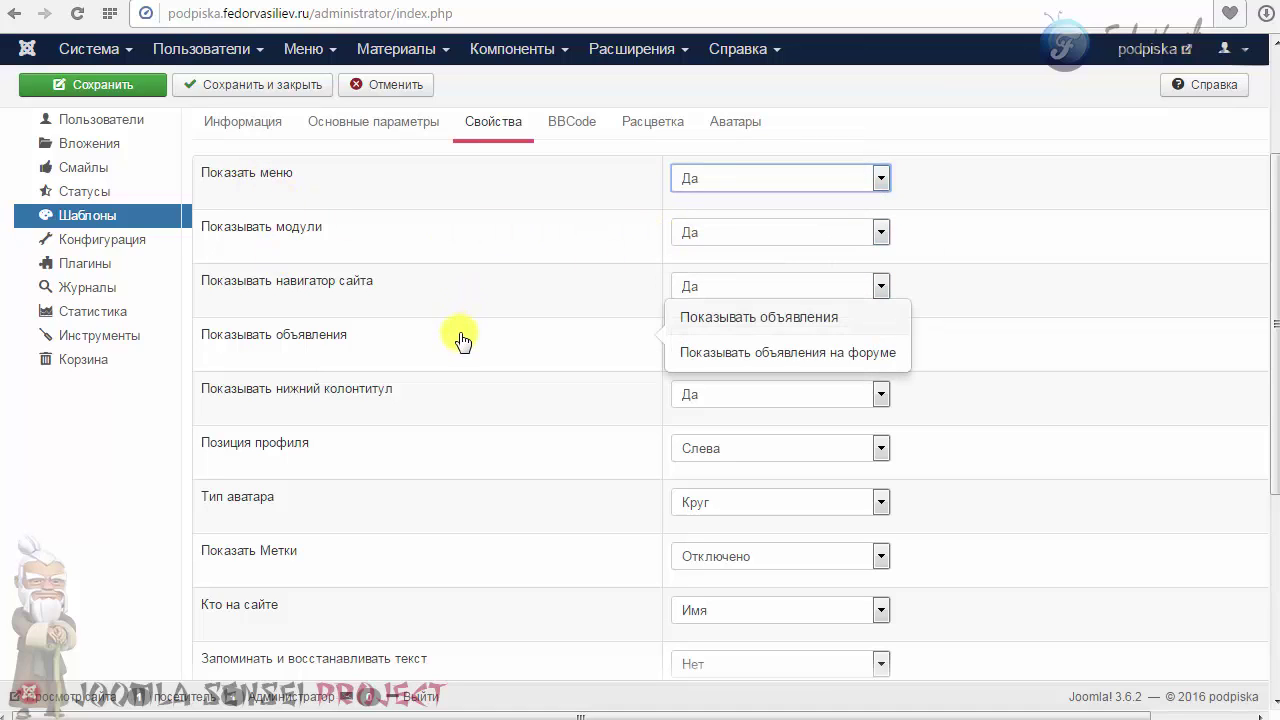
- Review the available choices for Показывать навигатор сайта, Показывать объявления and Показывать нижний колонтитул in the Crypsis template's properties
left_click(731, 296)
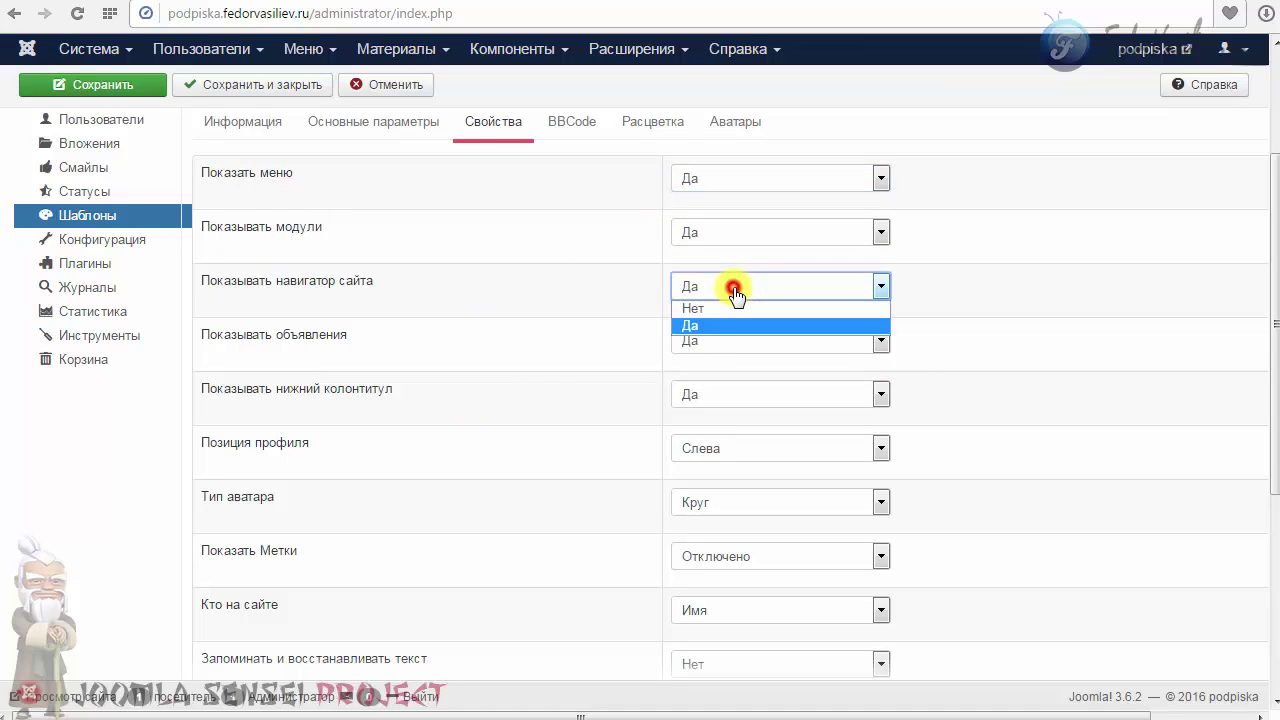
left_click(731, 290)
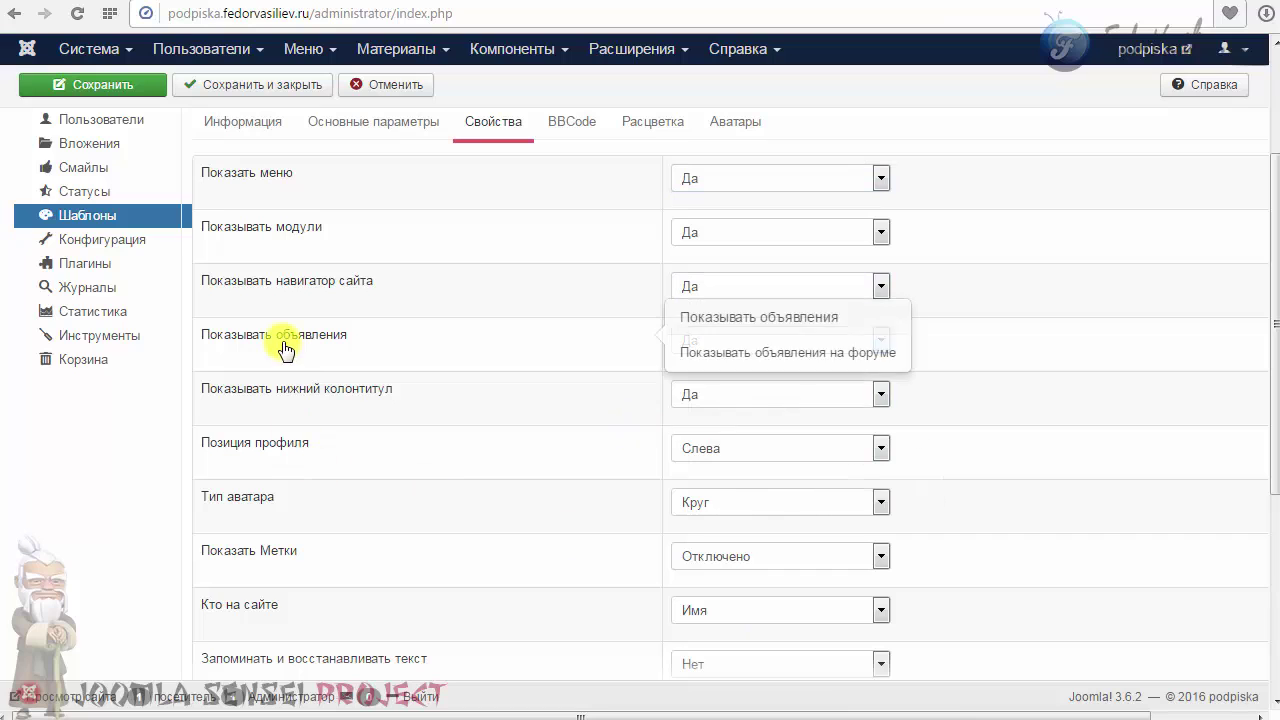
left_click(729, 345)
left_click(731, 349)
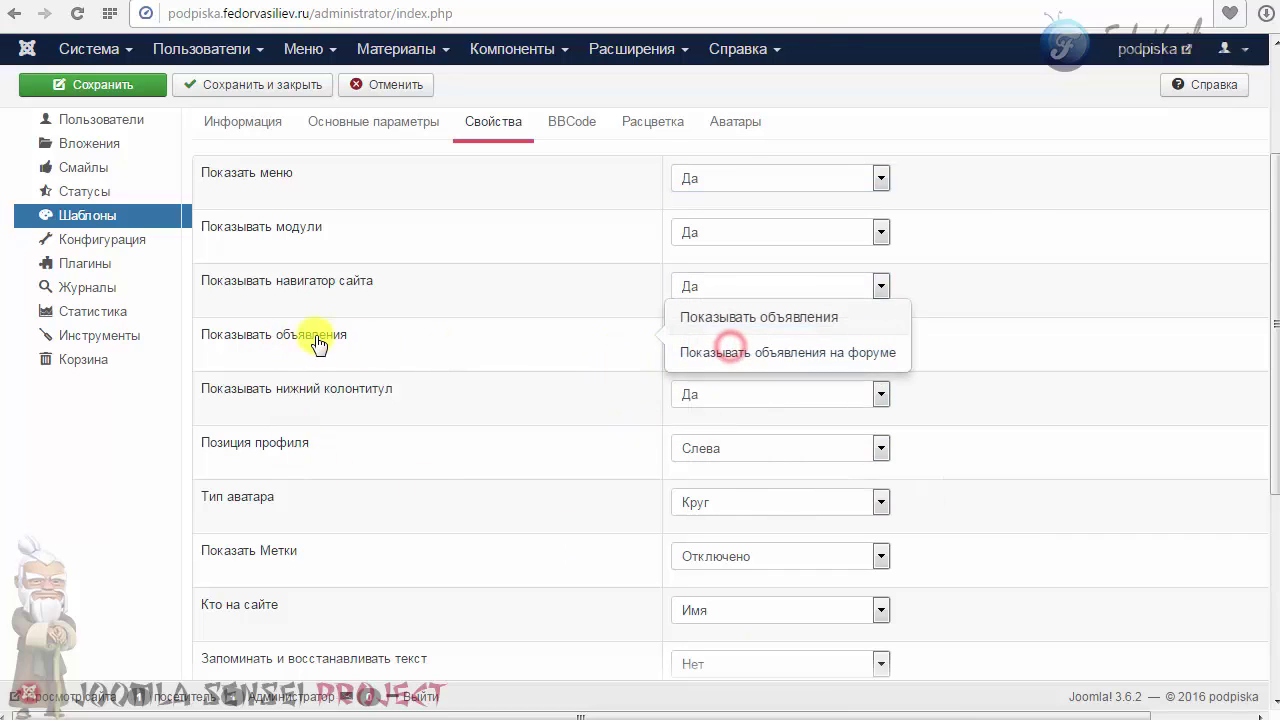
double_click(366, 338)
left_click(369, 341)
left_click(726, 352)
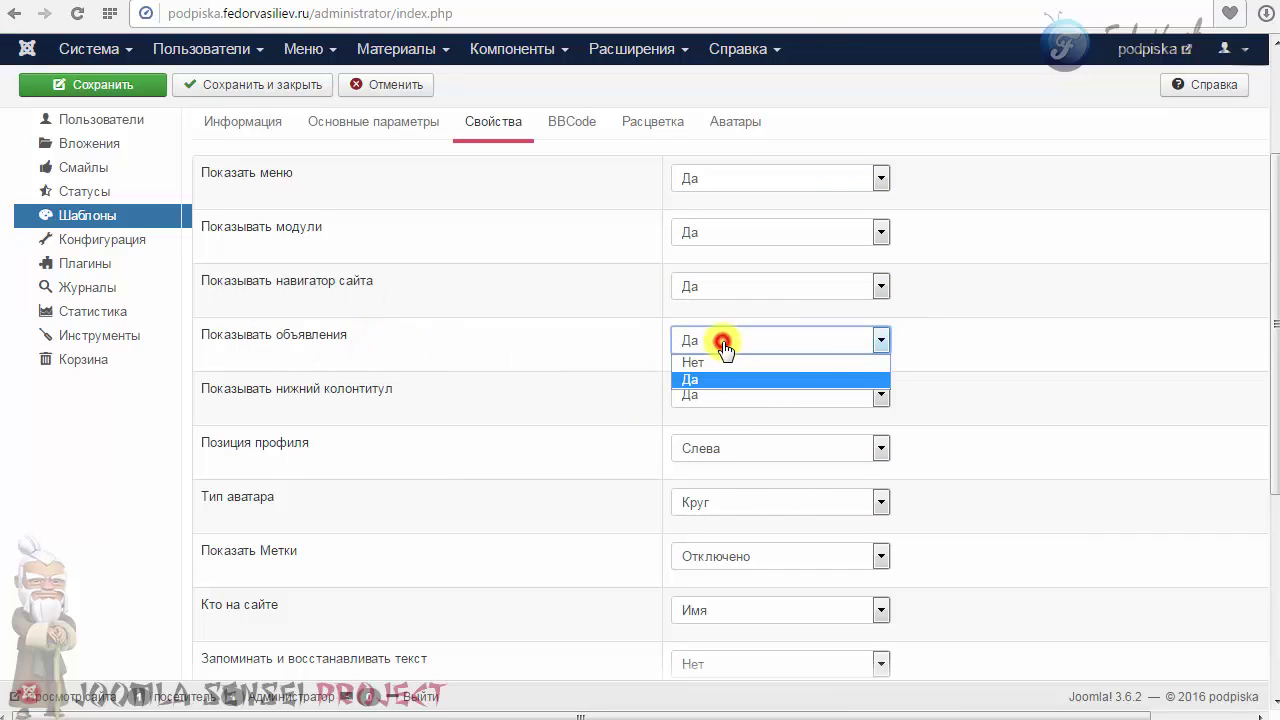
left_click(528, 346)
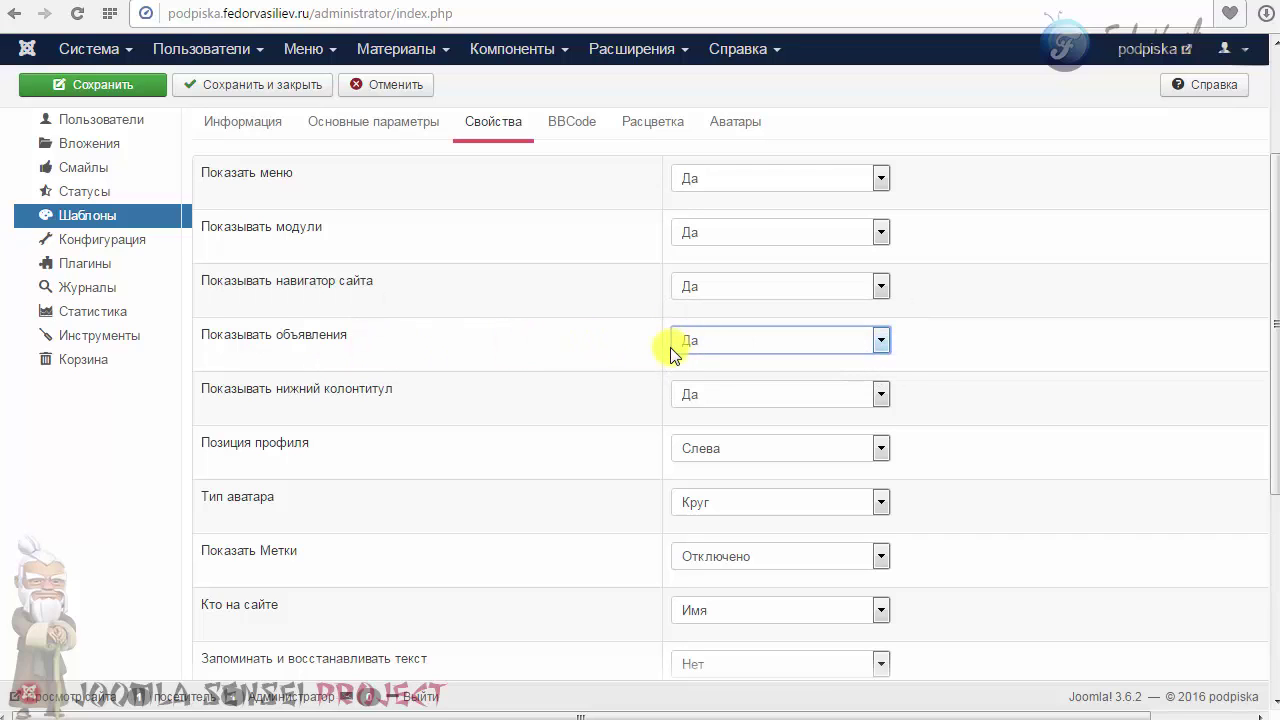
scroll(446, 352, "down", 1)
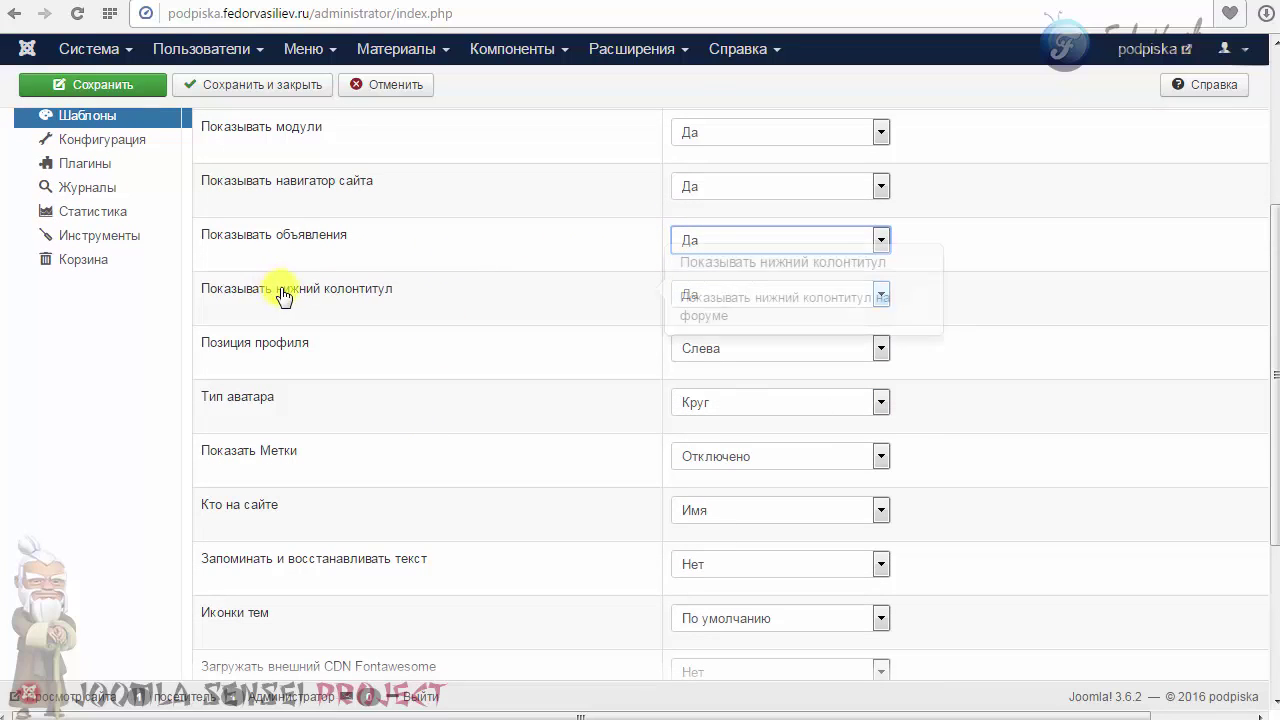
left_click(697, 305)
left_click(690, 334)
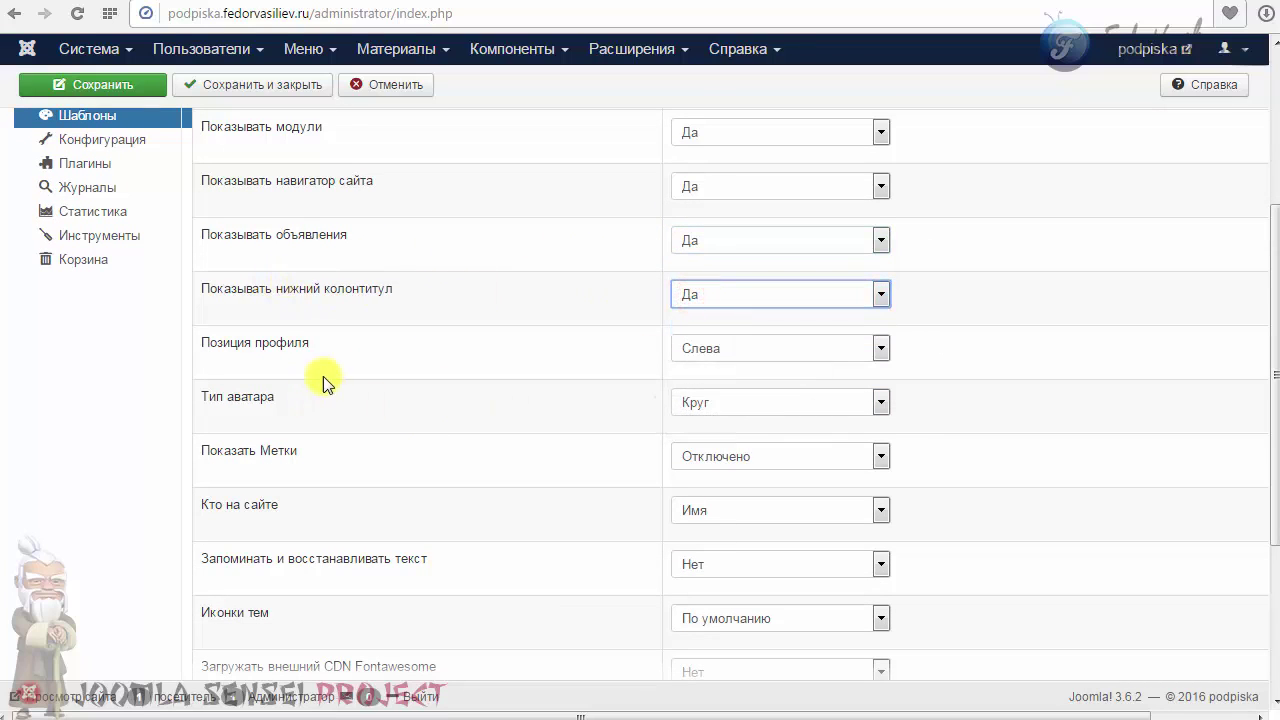
- Set Позиция профиля to Наверху for the Crypsis template and save the configuration
left_click(743, 352)
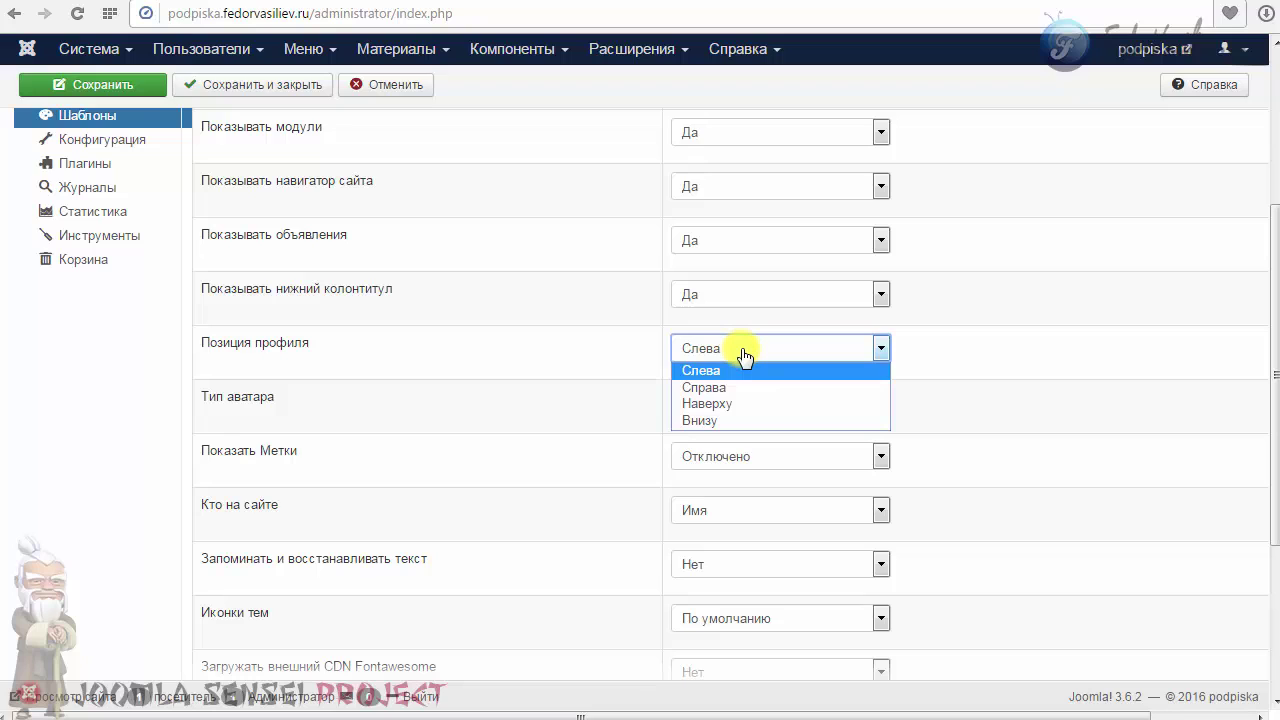
left_click(727, 410)
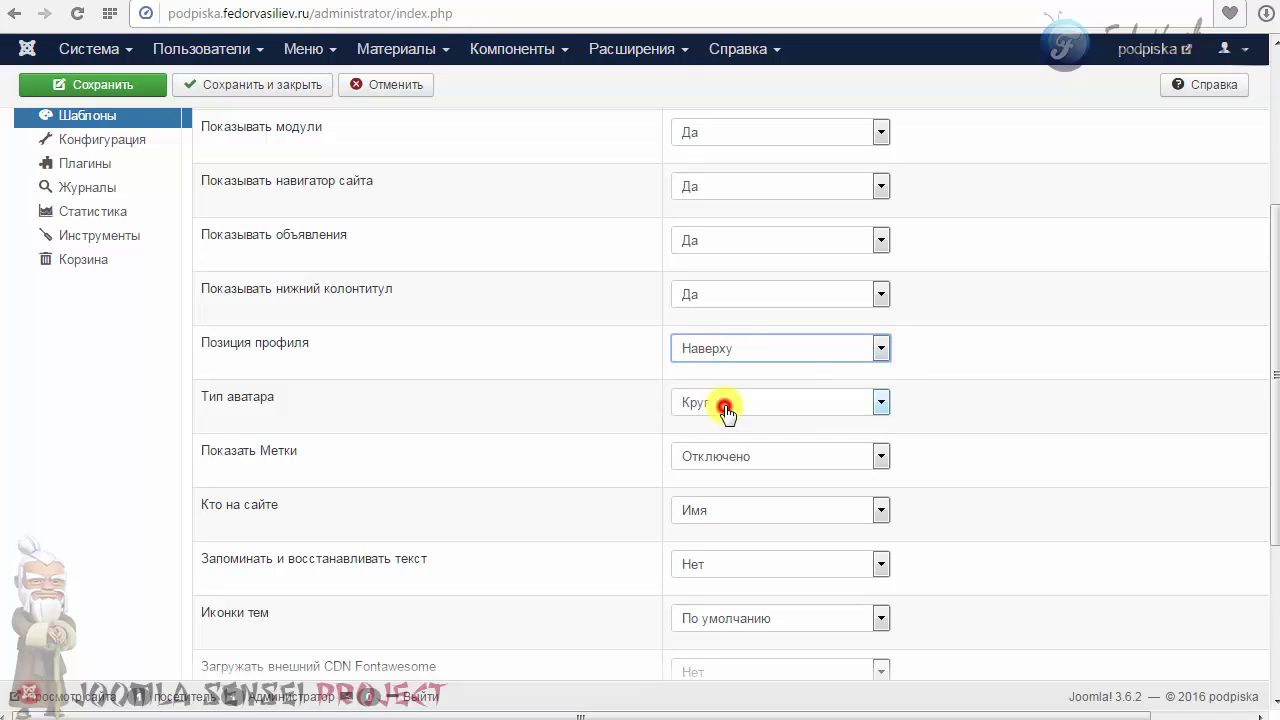
left_click(122, 85)
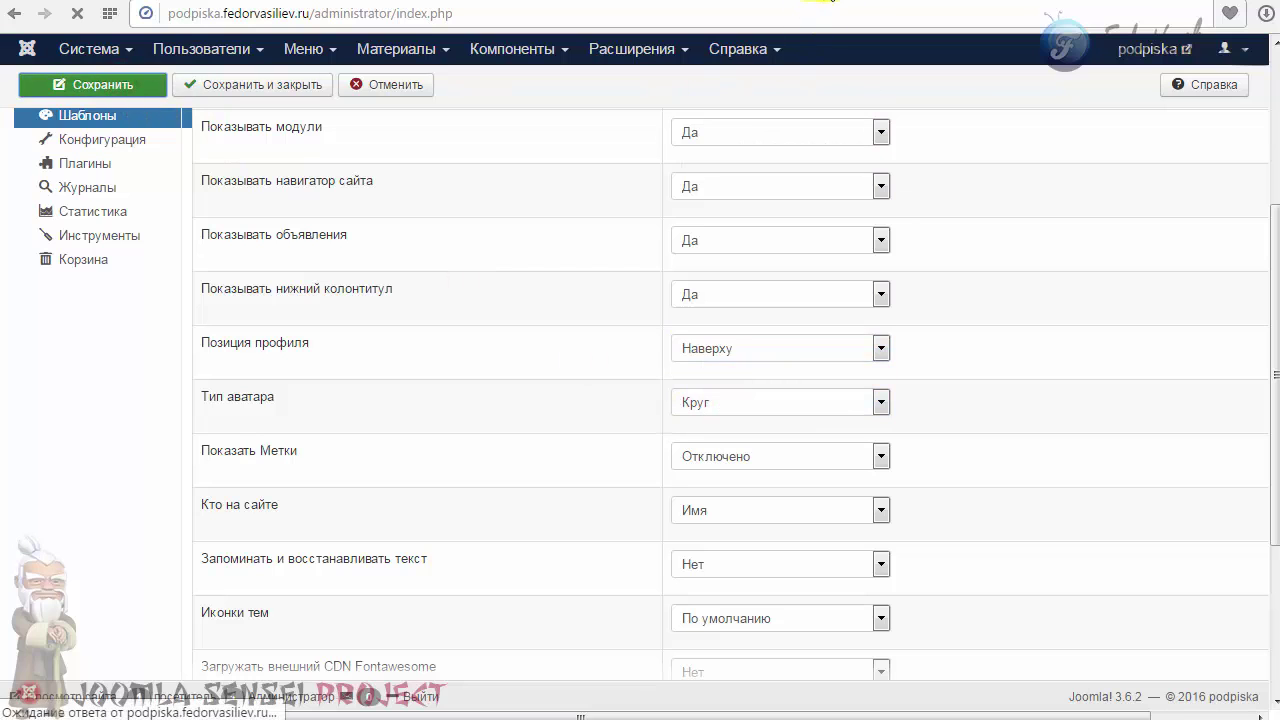
- Switch to the forum's front end, reload topic тест and examine the author profile's placement relative to the post
left_click(815, 1)
left_click(76, 18)
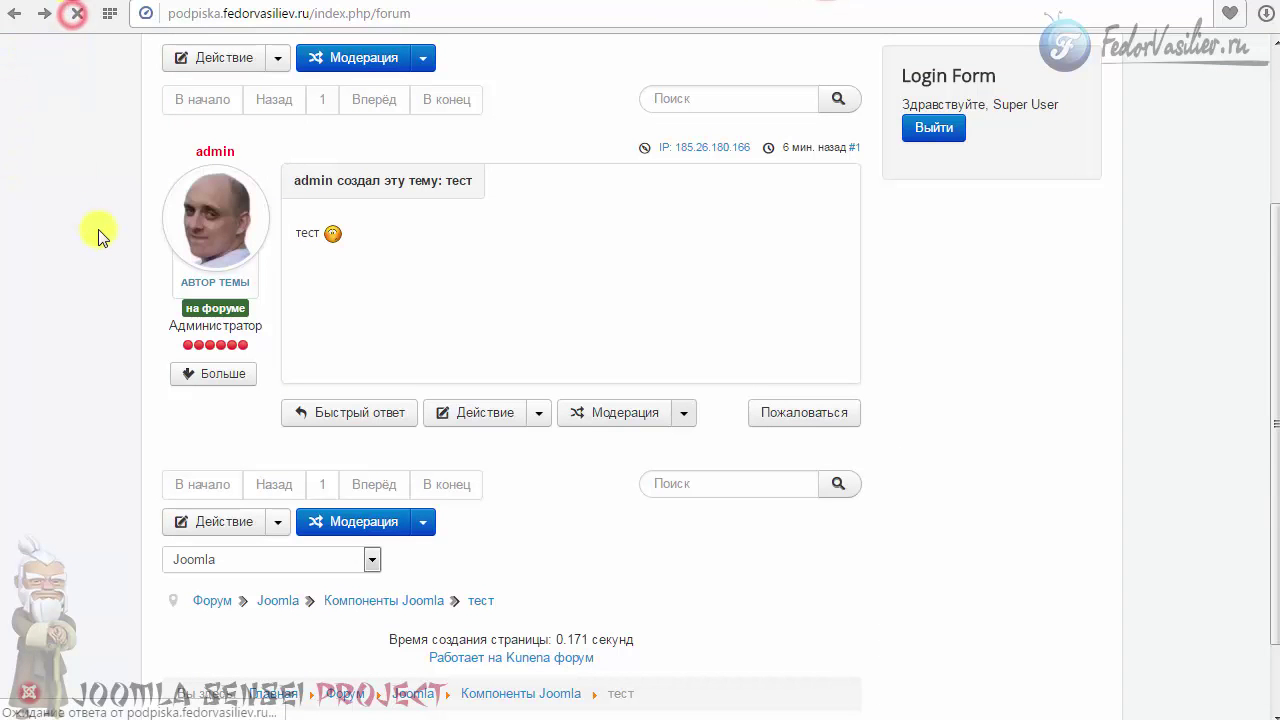
scroll(100, 257, "up", 1)
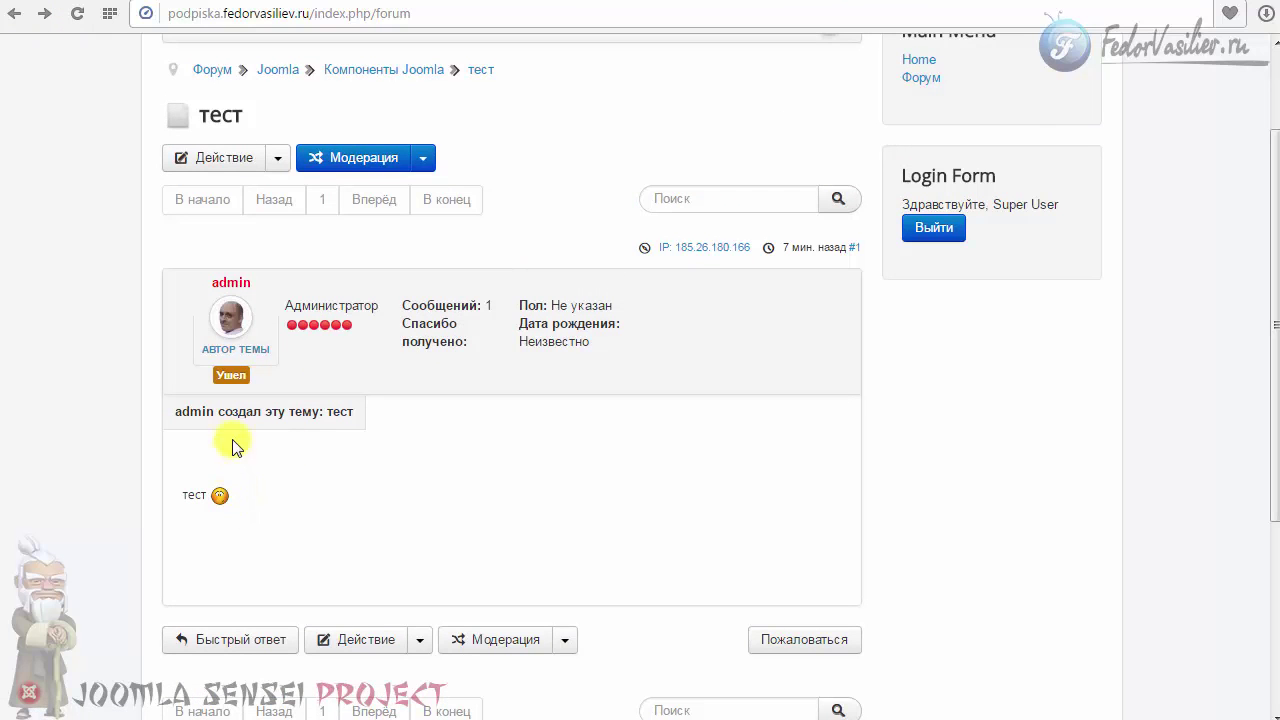
scroll(278, 477, "down", 2)
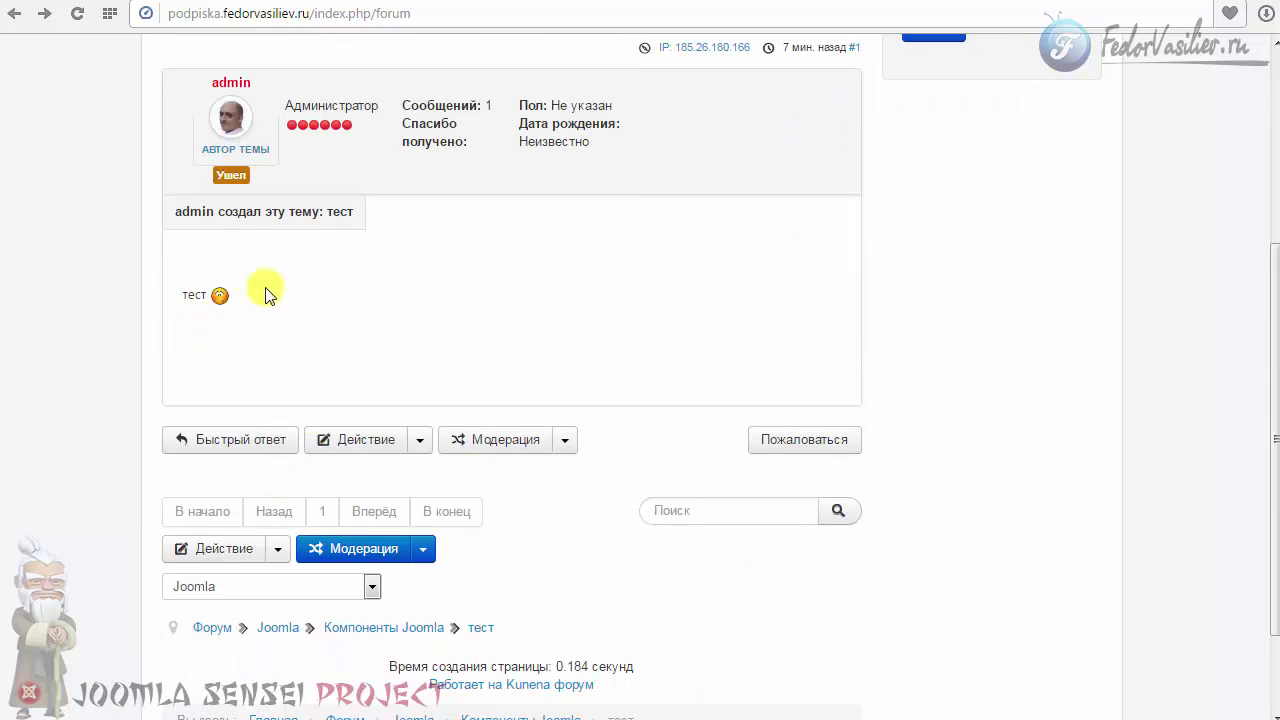
scroll(385, 338, "up", 3)
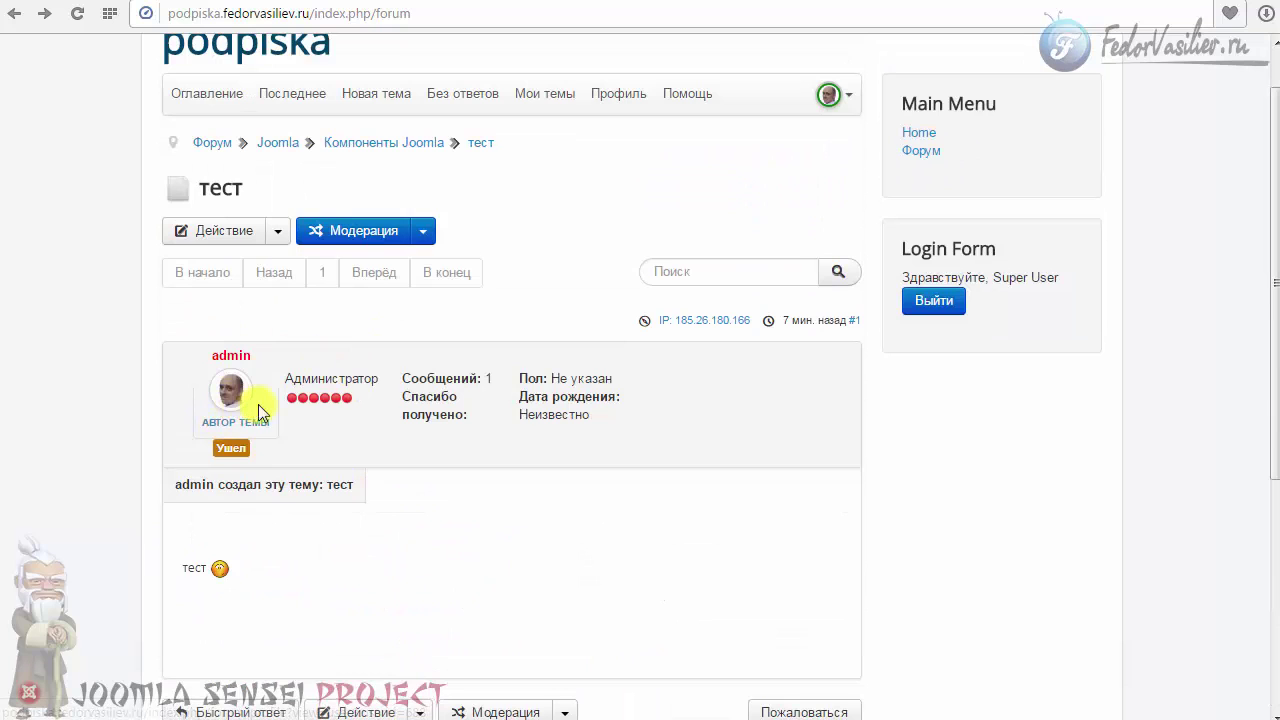
- Go to the forum's Оглавление and reopen topic тест from the Компоненты Joomla category to view its profile block
scroll(576, 393, "up", 1)
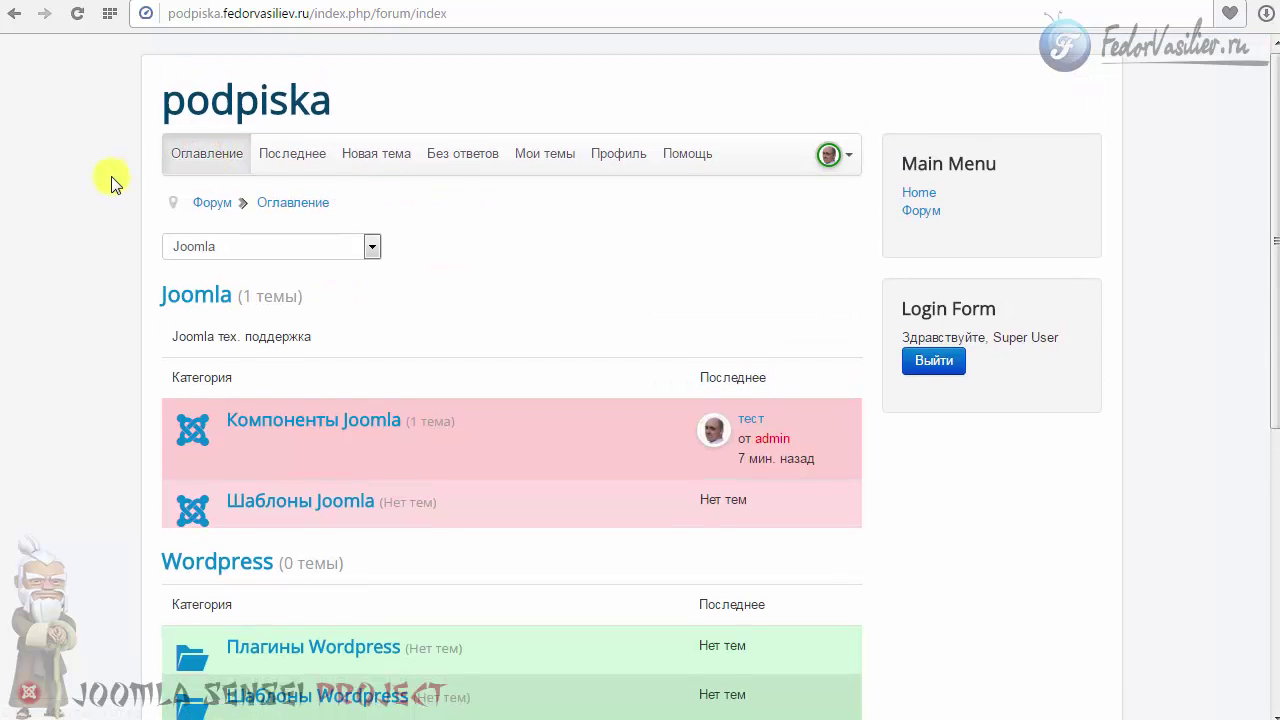
scroll(110, 178, "down", 3)
scroll(111, 176, "up", 1)
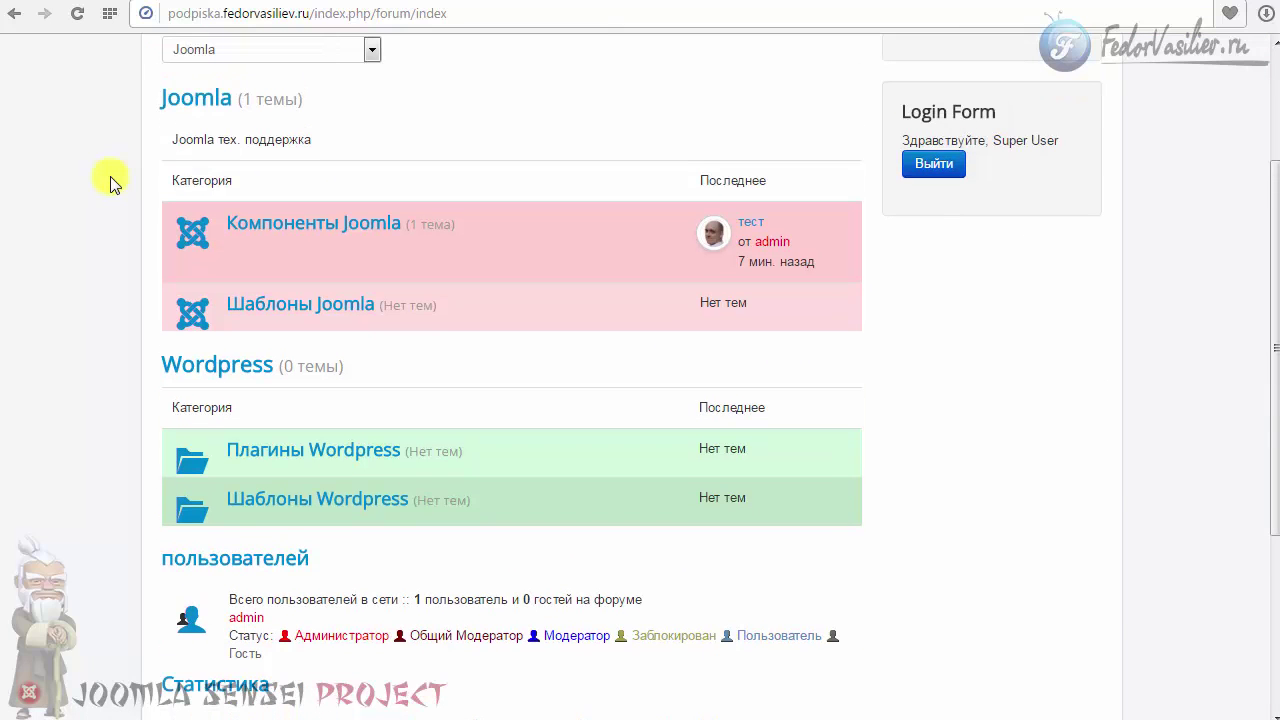
left_click(294, 222)
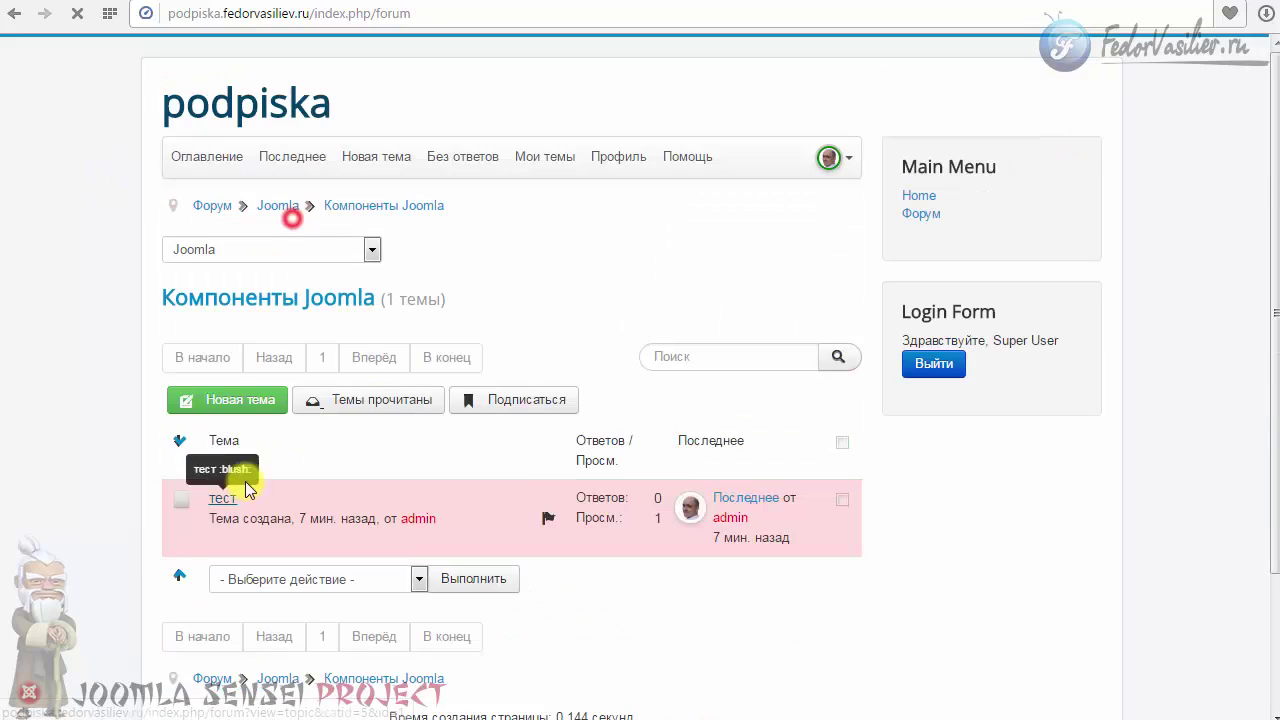
left_click(233, 478)
scroll(391, 405, "down", 2)
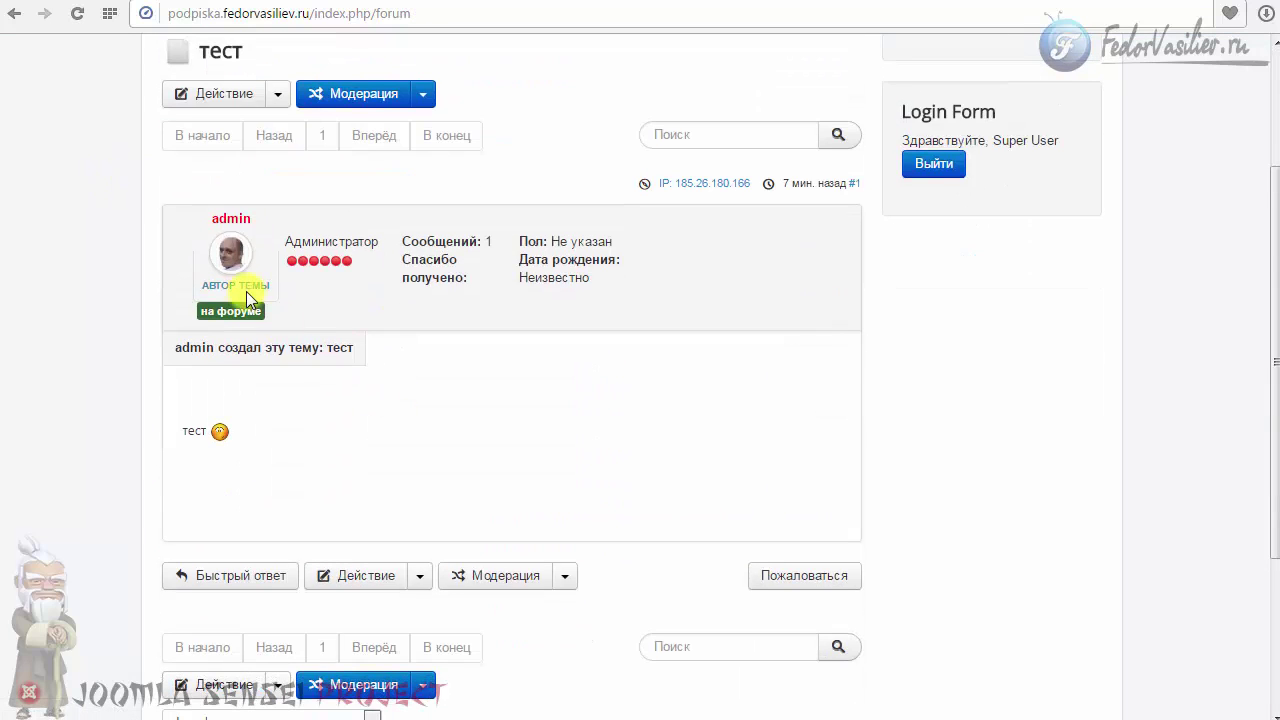
- Return to the Crypsis template's Свойства settings, set Позиция профиля to Справа and save the configuration
left_click(745, 5)
scroll(620, 215, "down", 1)
left_click(494, 277)
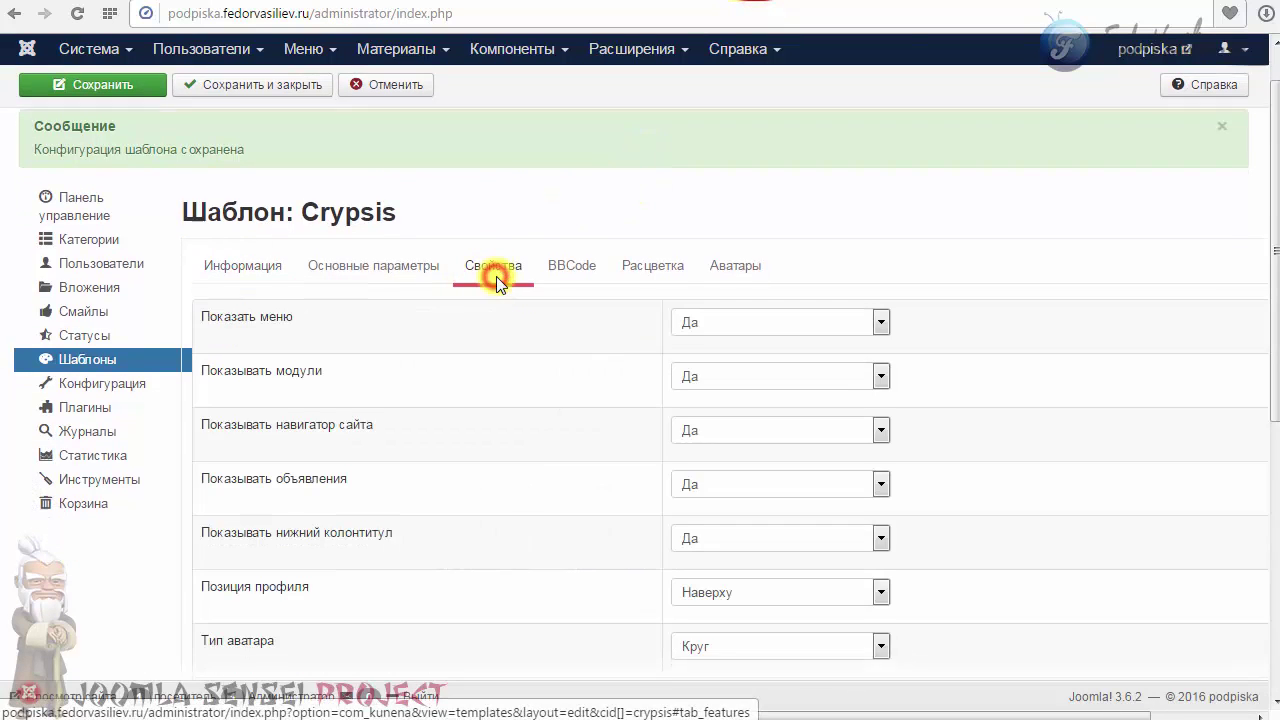
scroll(496, 277, "down", 5)
scroll(1000, 325, "up", 2)
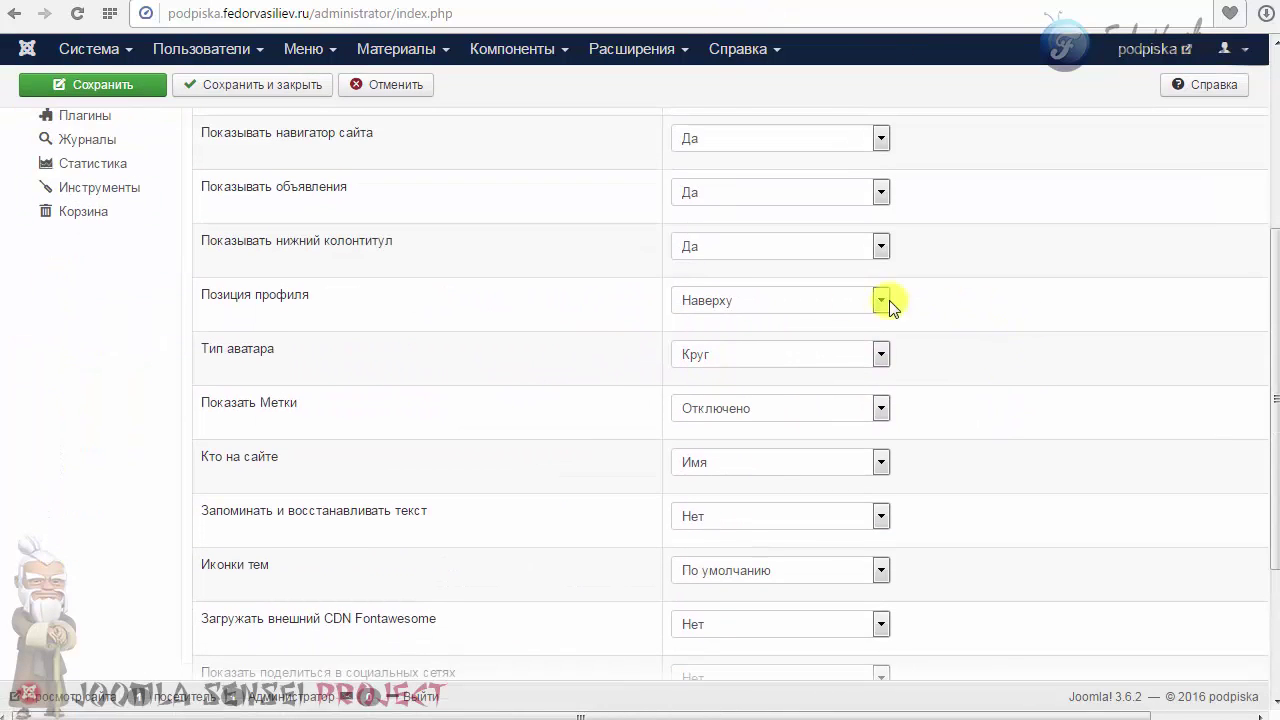
left_click(797, 302)
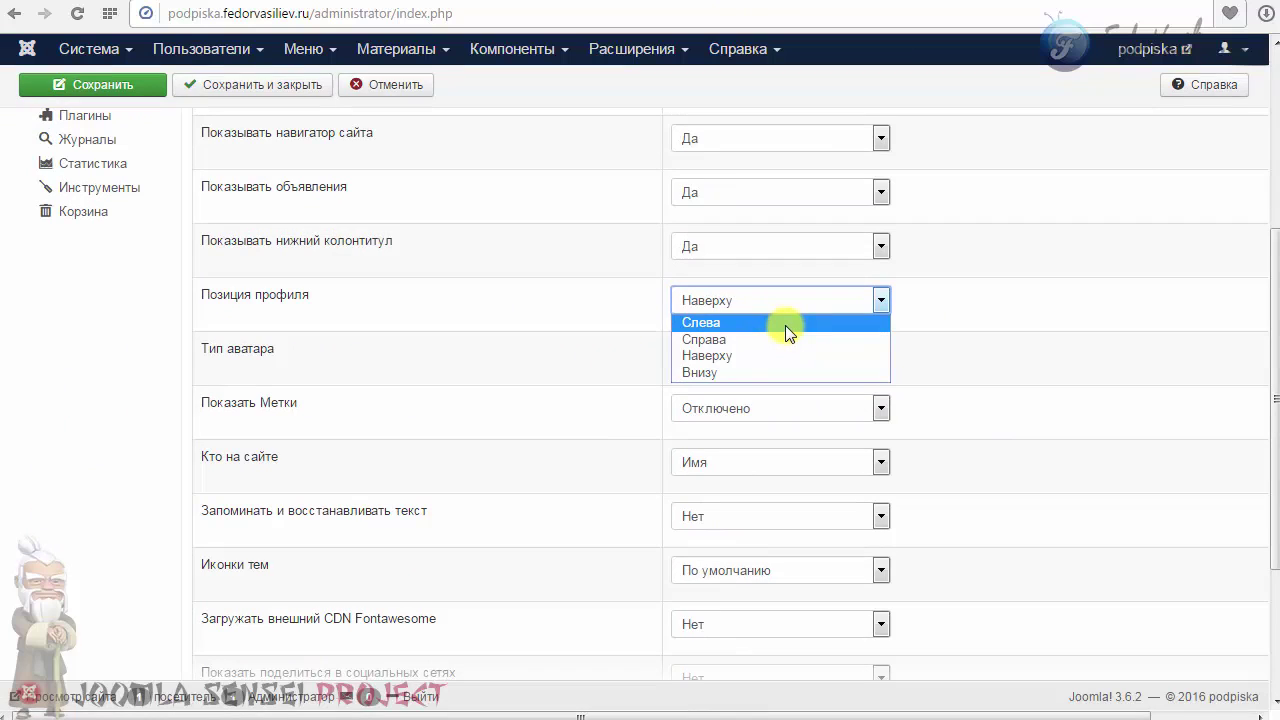
left_click(785, 340)
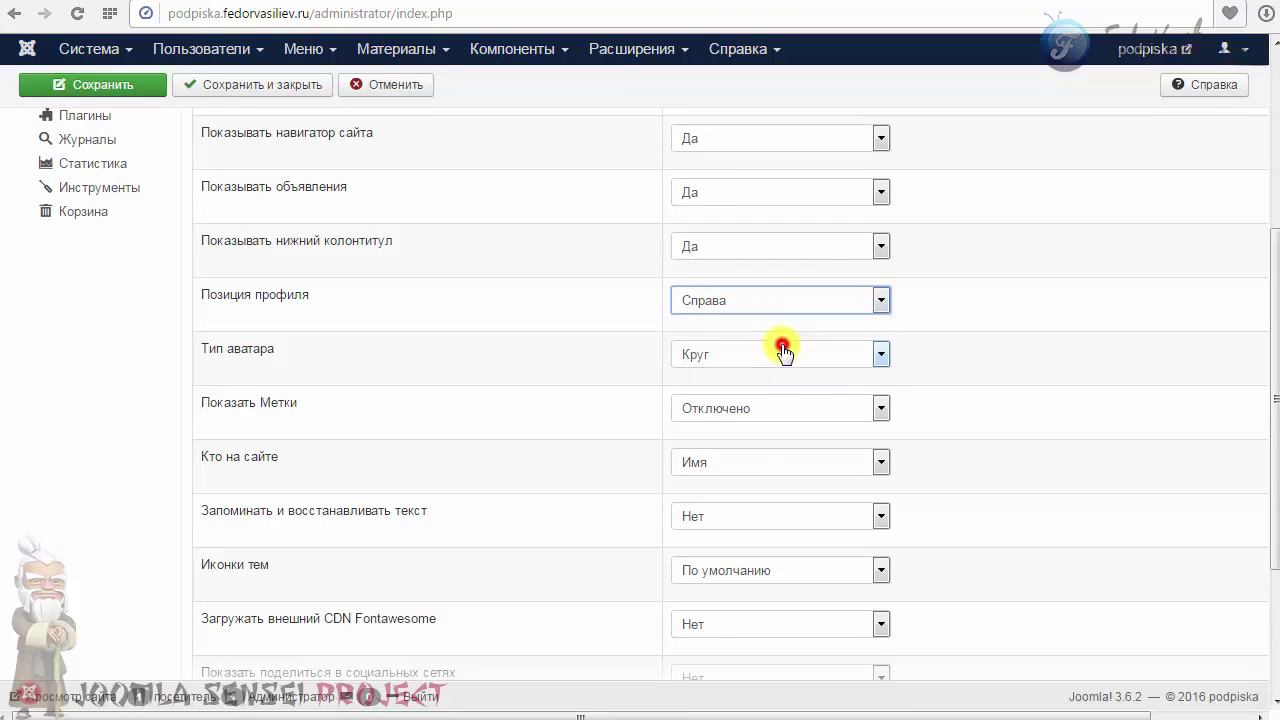
left_click(137, 86)
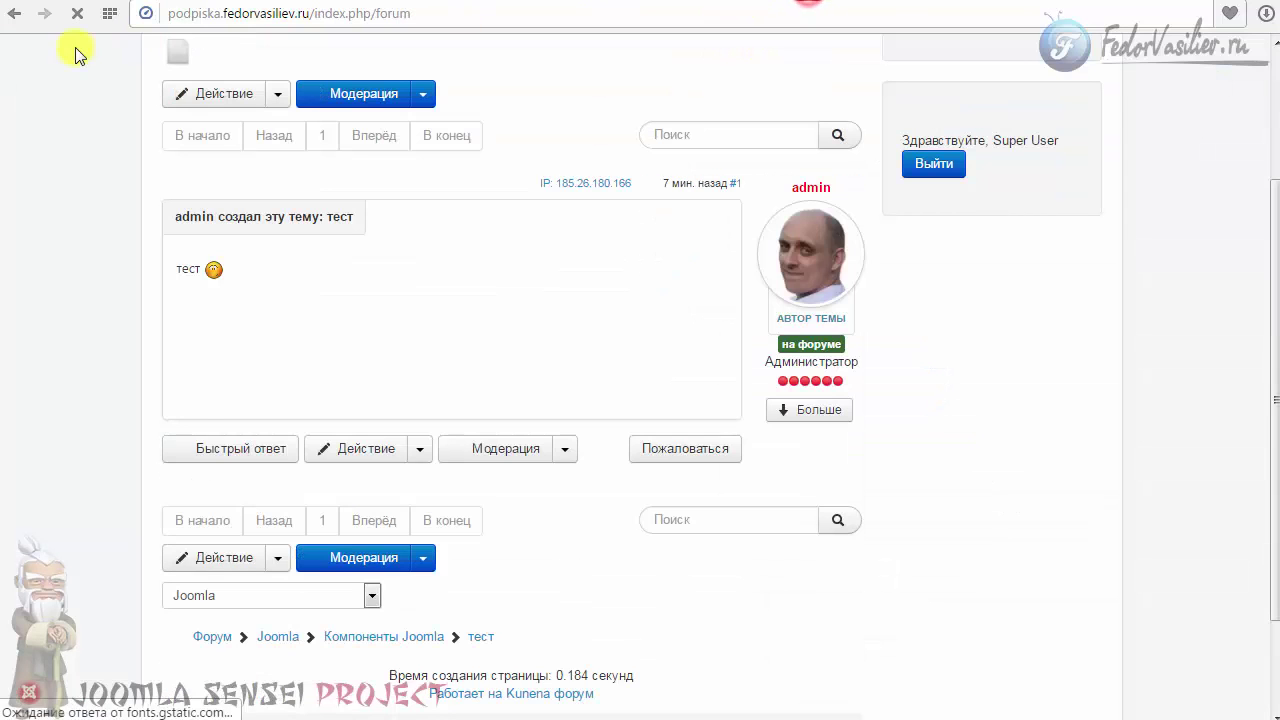
- Check the author profile's placement in topic тест on the front end and expand its additional details
left_click(841, 411)
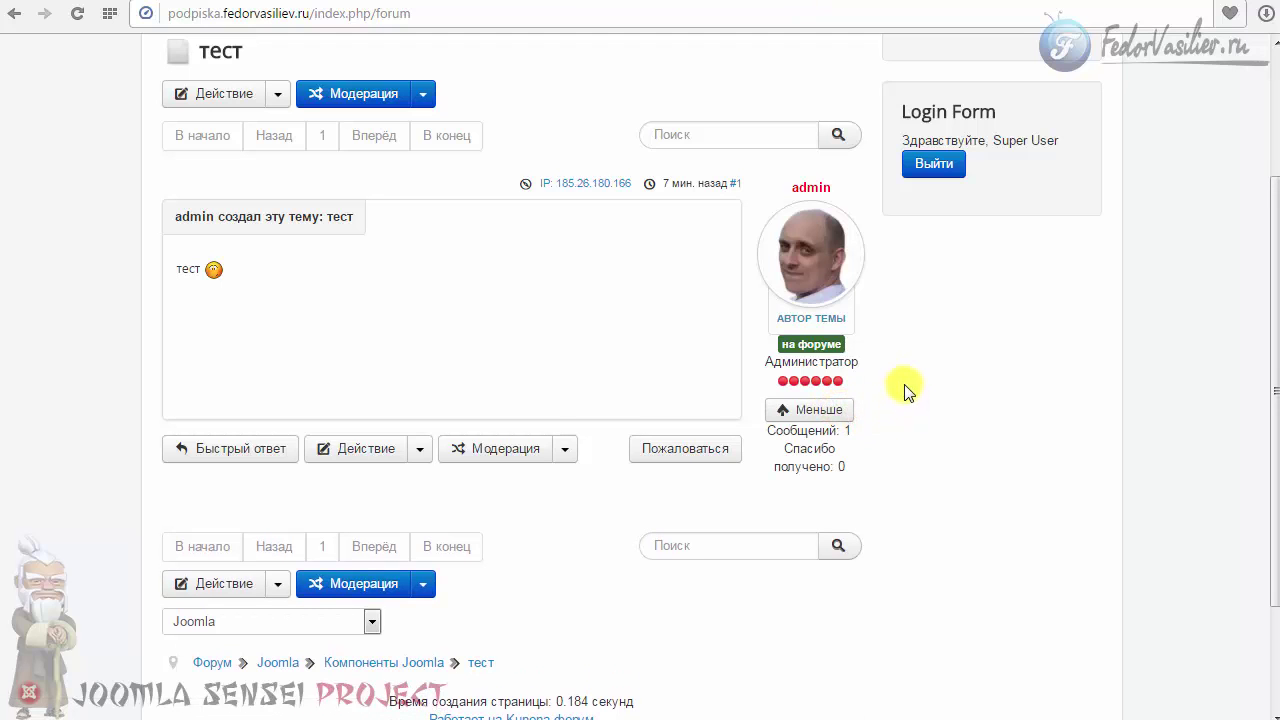
scroll(908, 375, "up", 2)
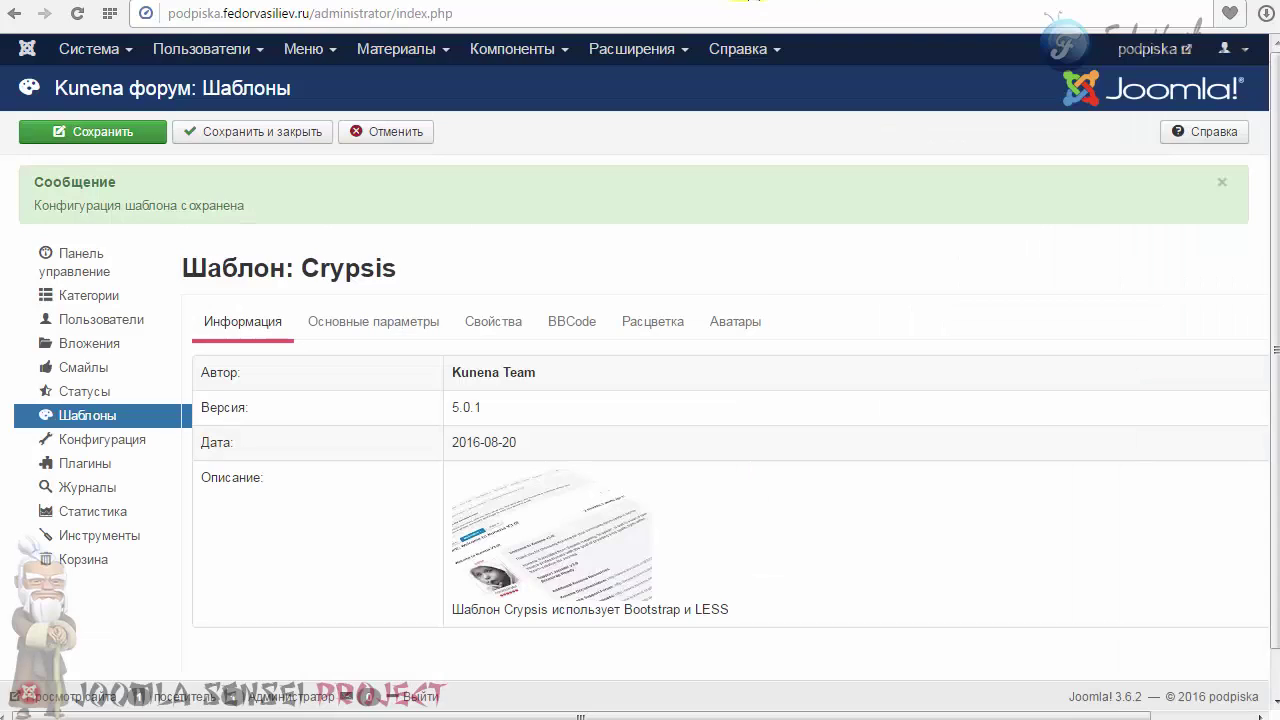
- Reopen the Crypsis template's Свойства settings in the administration area and set Позиция профиля to Слева
left_click(508, 316)
scroll(594, 318, "down", 5)
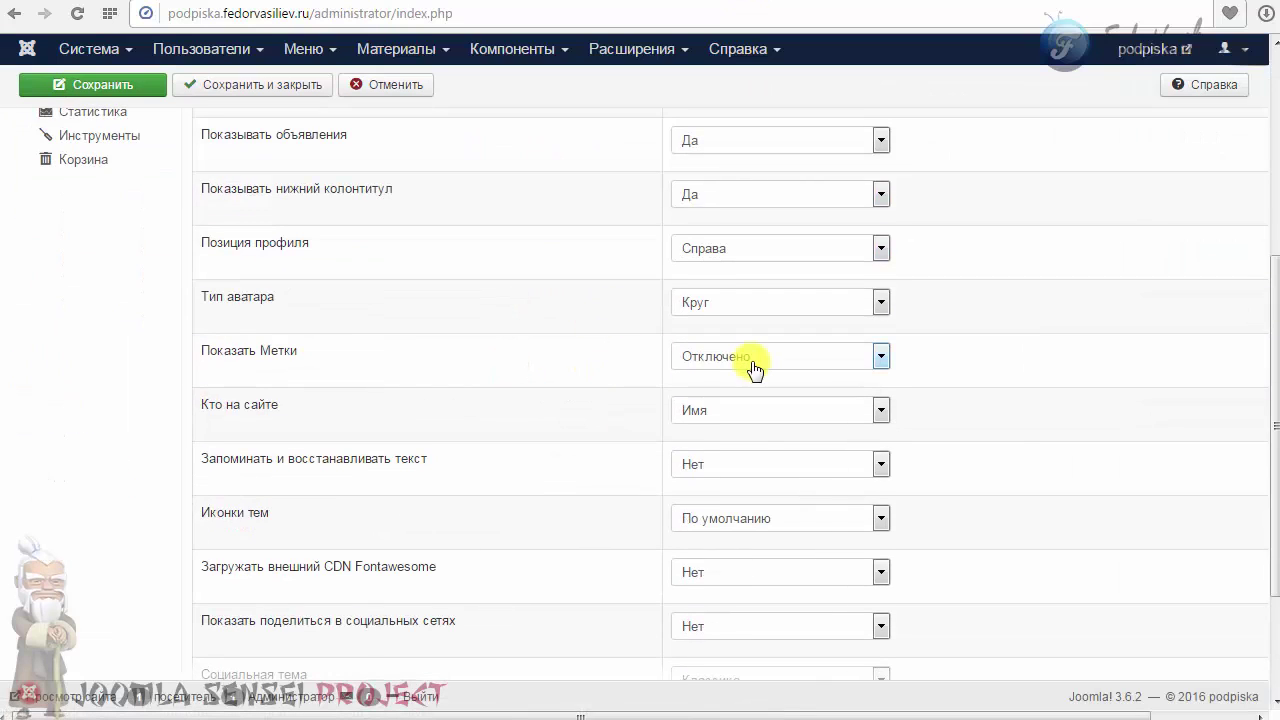
left_click(723, 252)
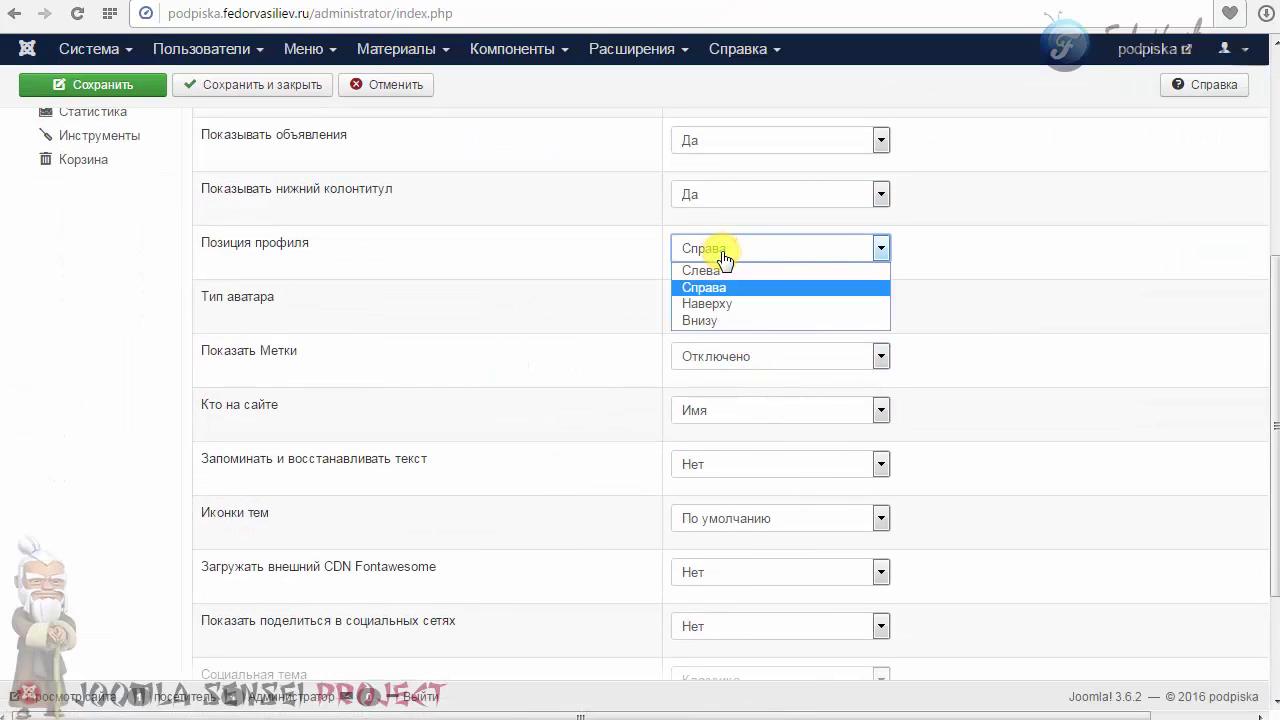
left_click(702, 270)
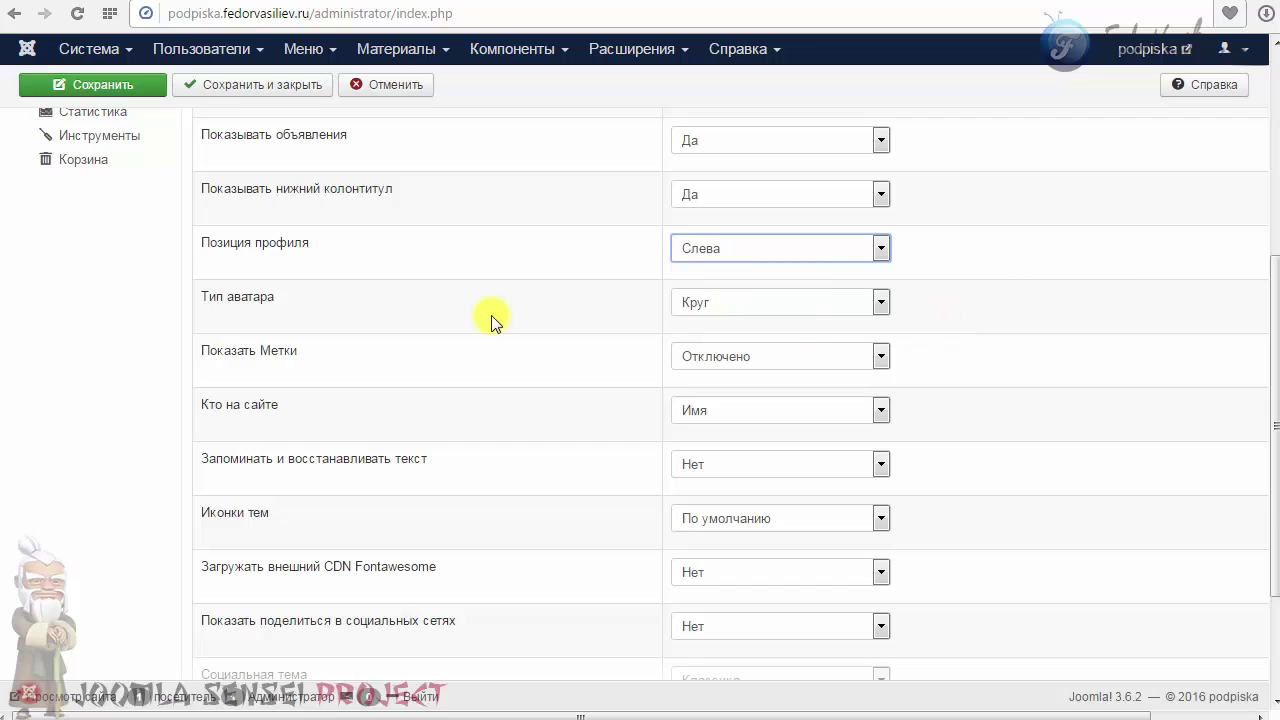
- Set Тип аватара to Закругленный, save the Crypsis configuration and reload topic тест on the front end to check the avatar
left_click(736, 303)
left_click(736, 303)
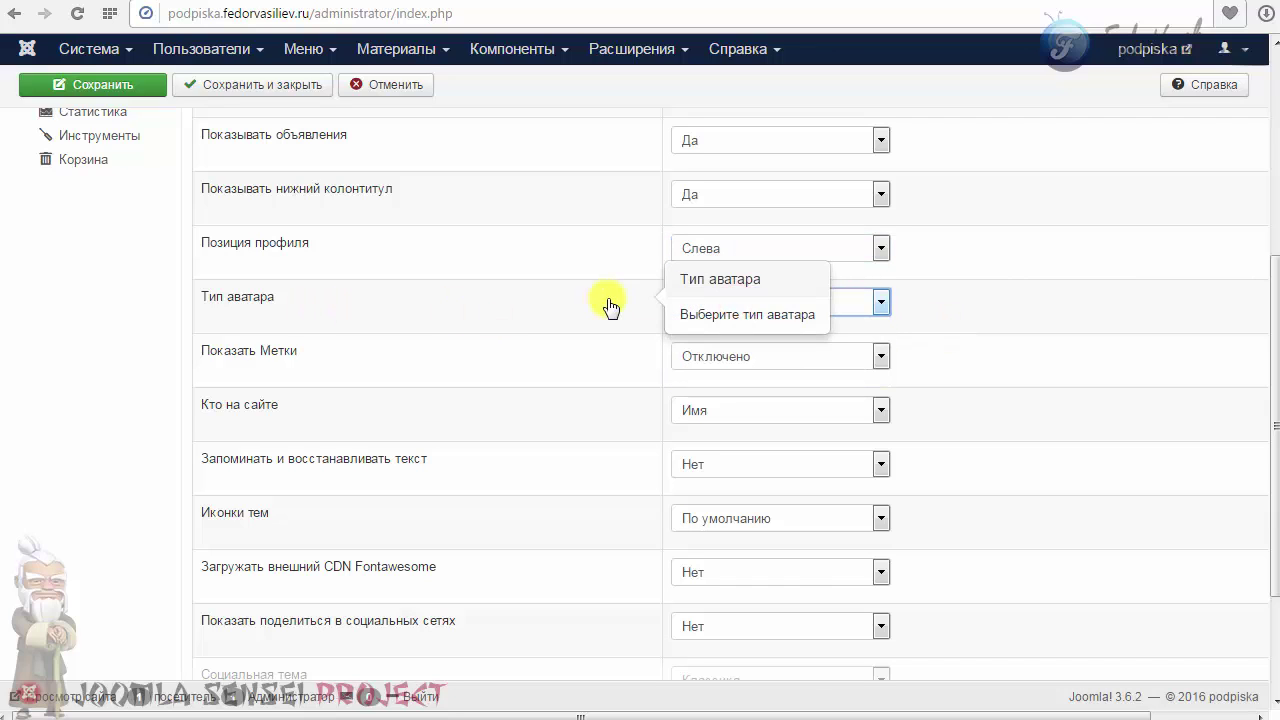
left_click(865, 309)
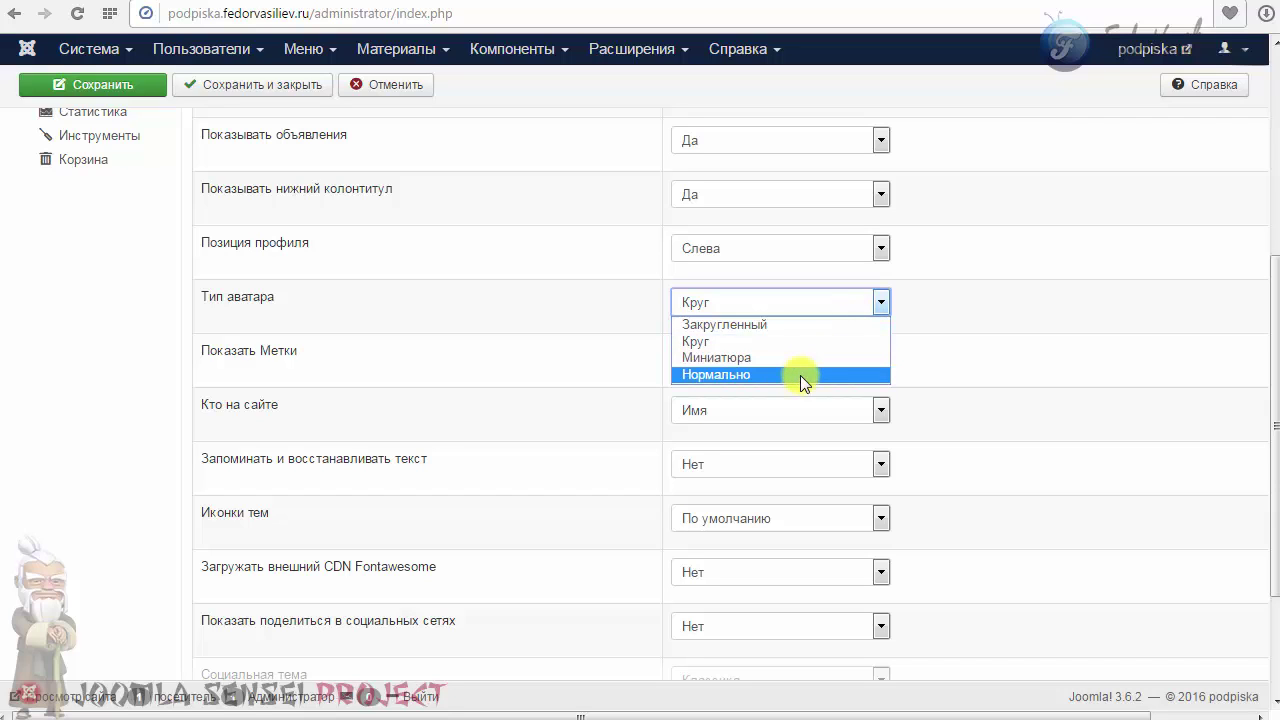
left_click(762, 325)
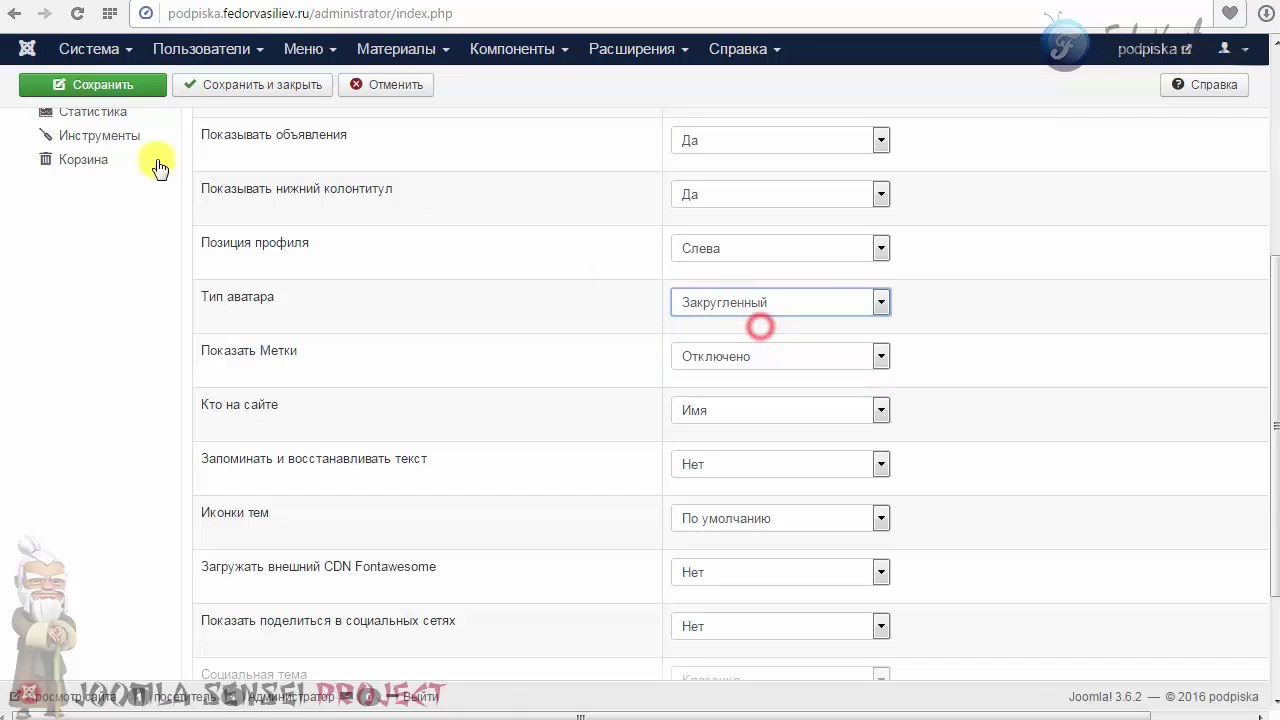
left_click(100, 88)
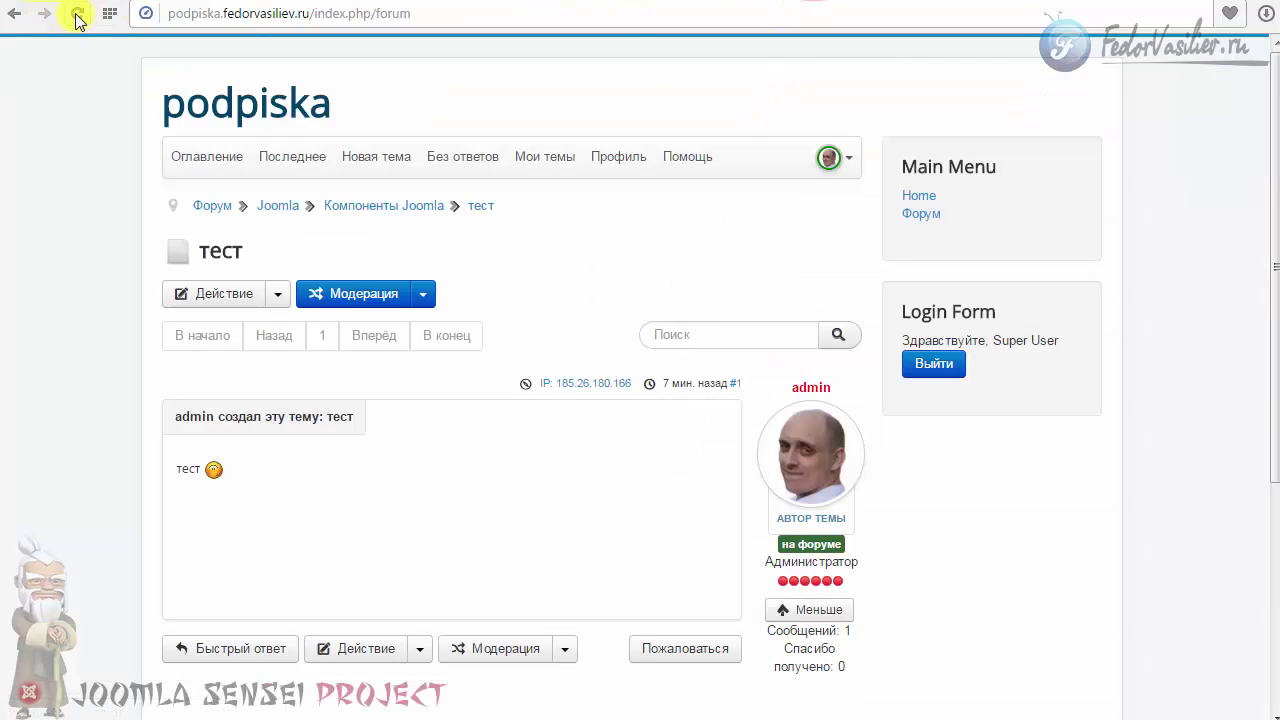
left_click(78, 14)
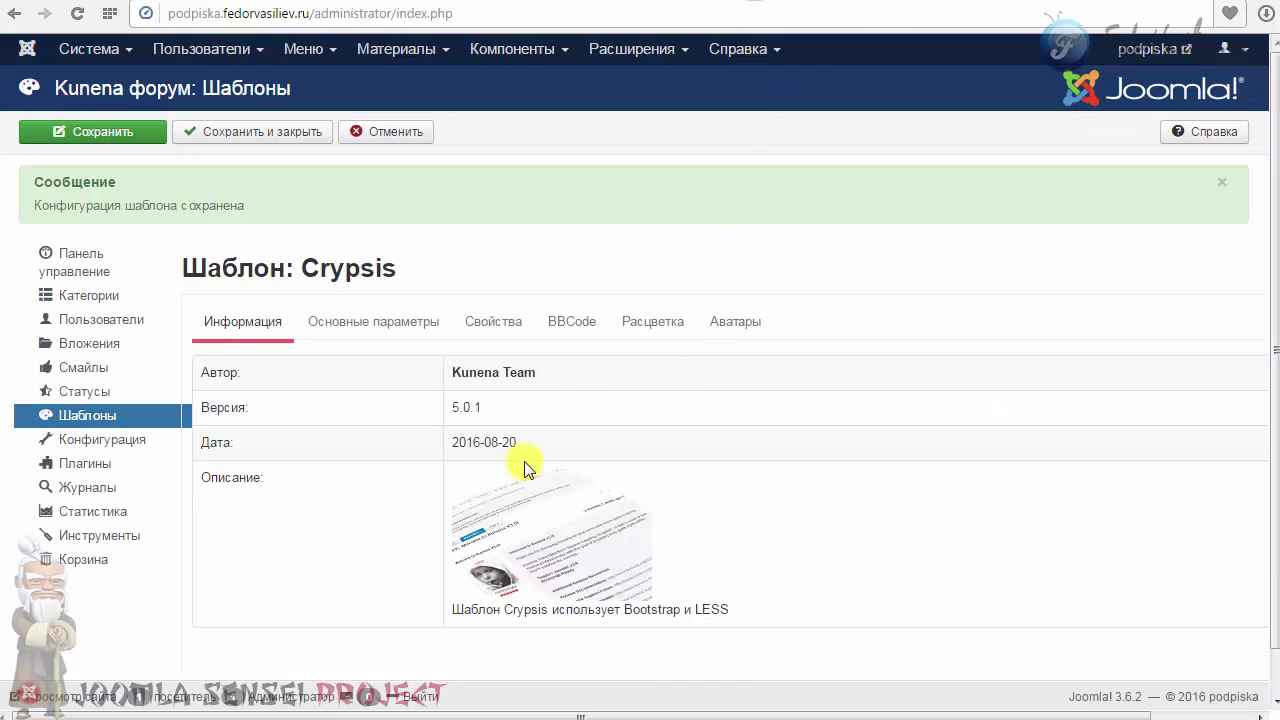
- In the Crypsis template's Свойства settings, set Тип аватара to Круг and look through the Показать Метки options
left_click(500, 332)
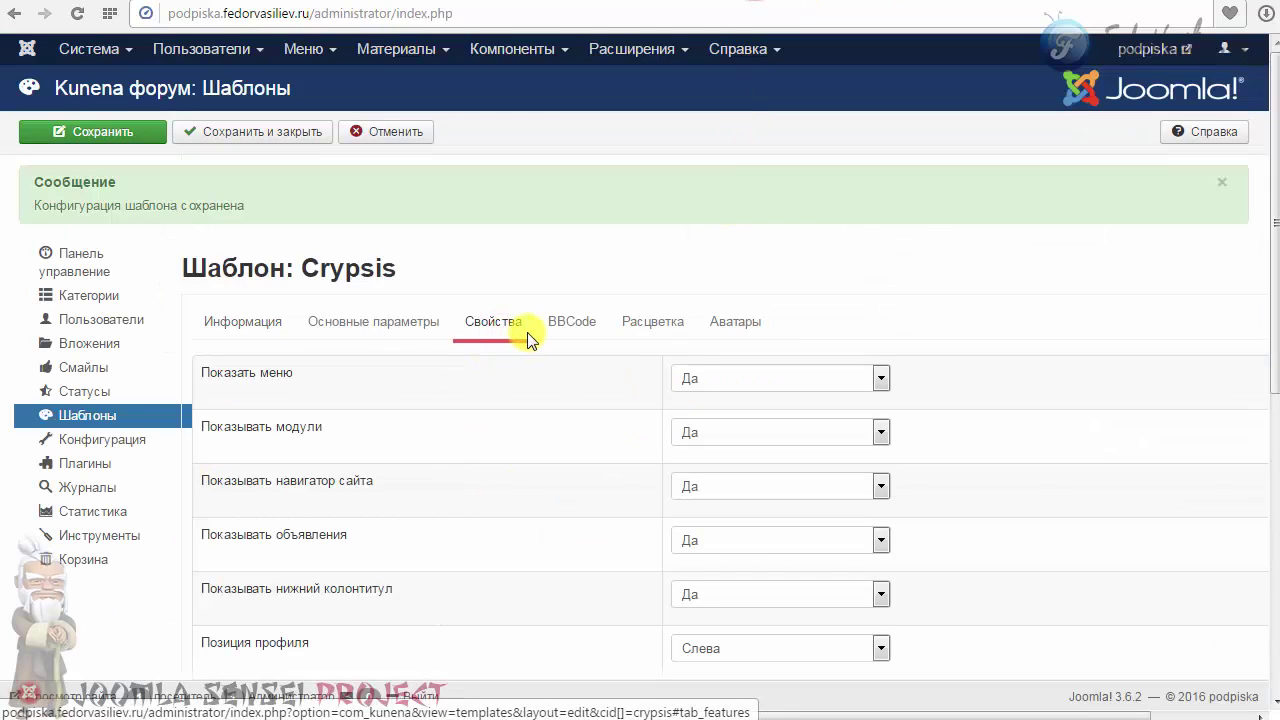
scroll(380, 340, "down", 4)
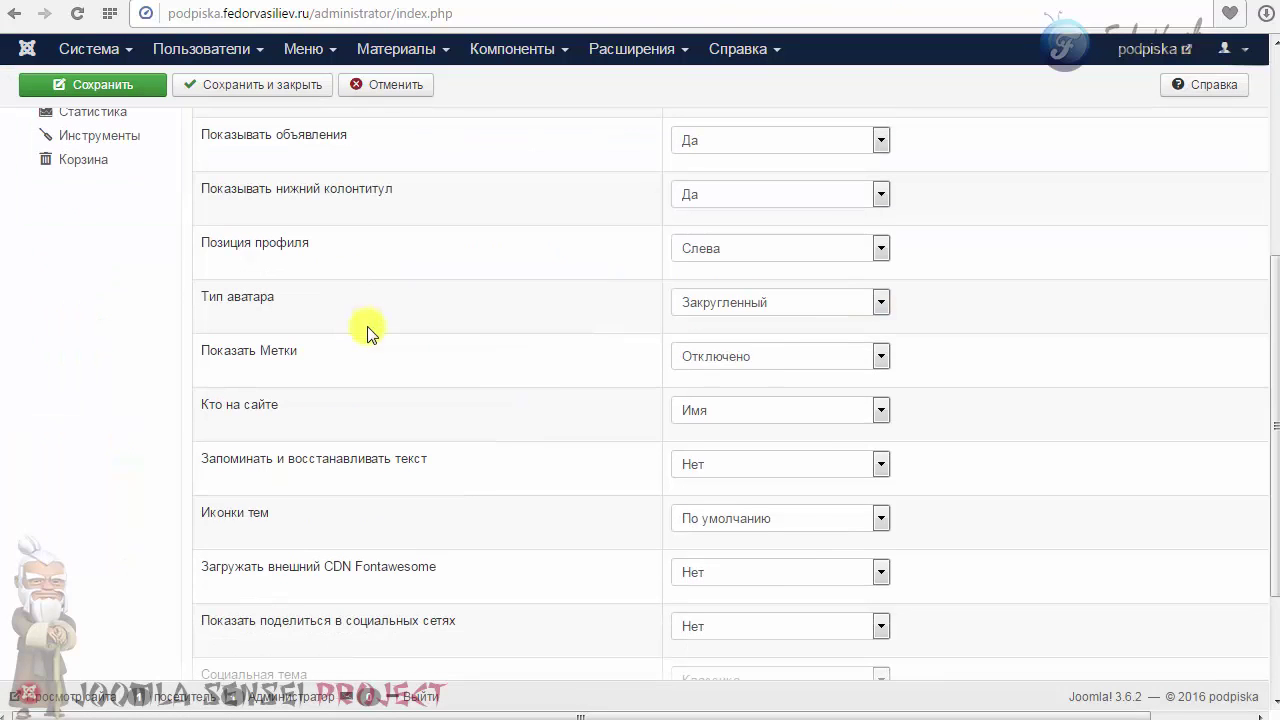
left_click(745, 300)
left_click(733, 340)
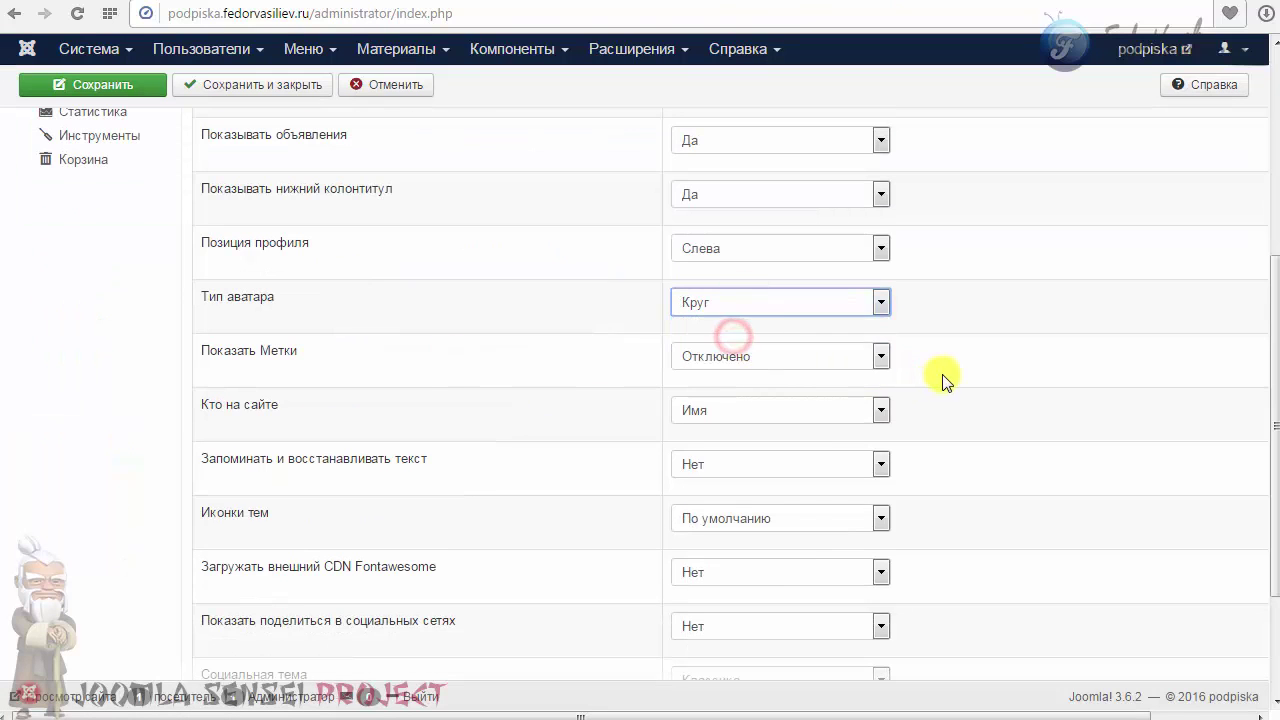
left_click(845, 360)
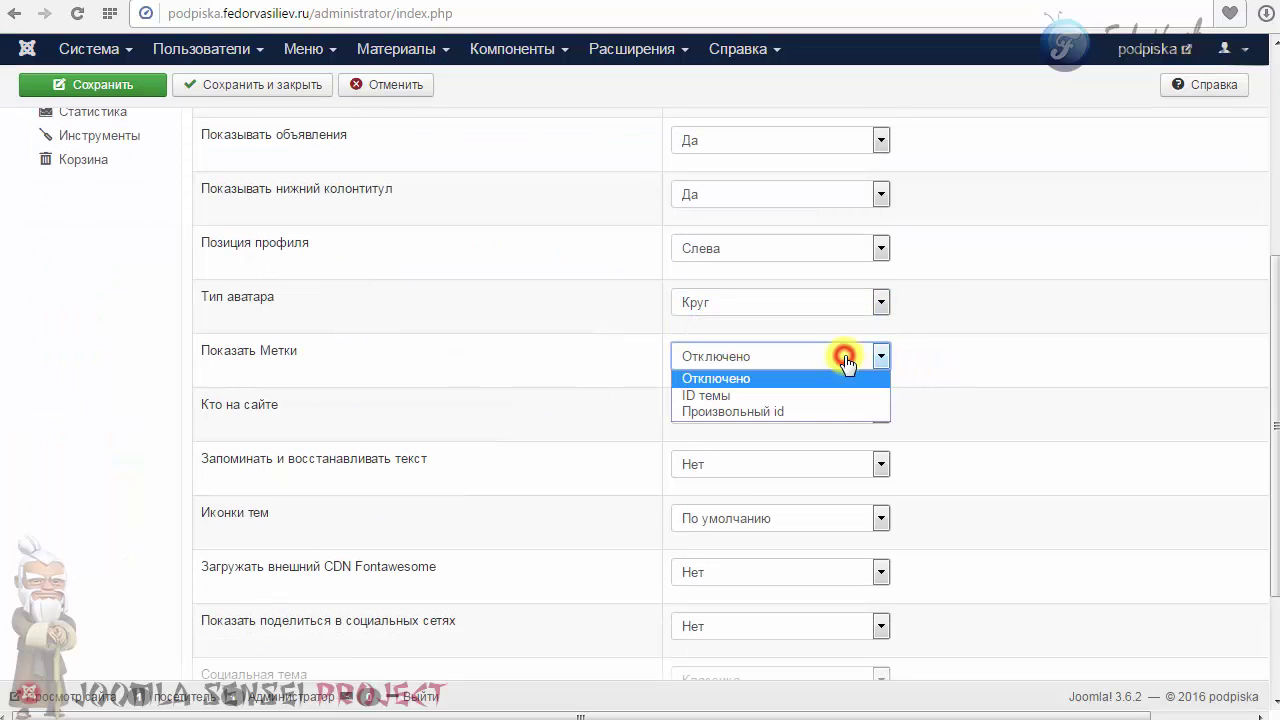
left_click(990, 366)
left_click(782, 358)
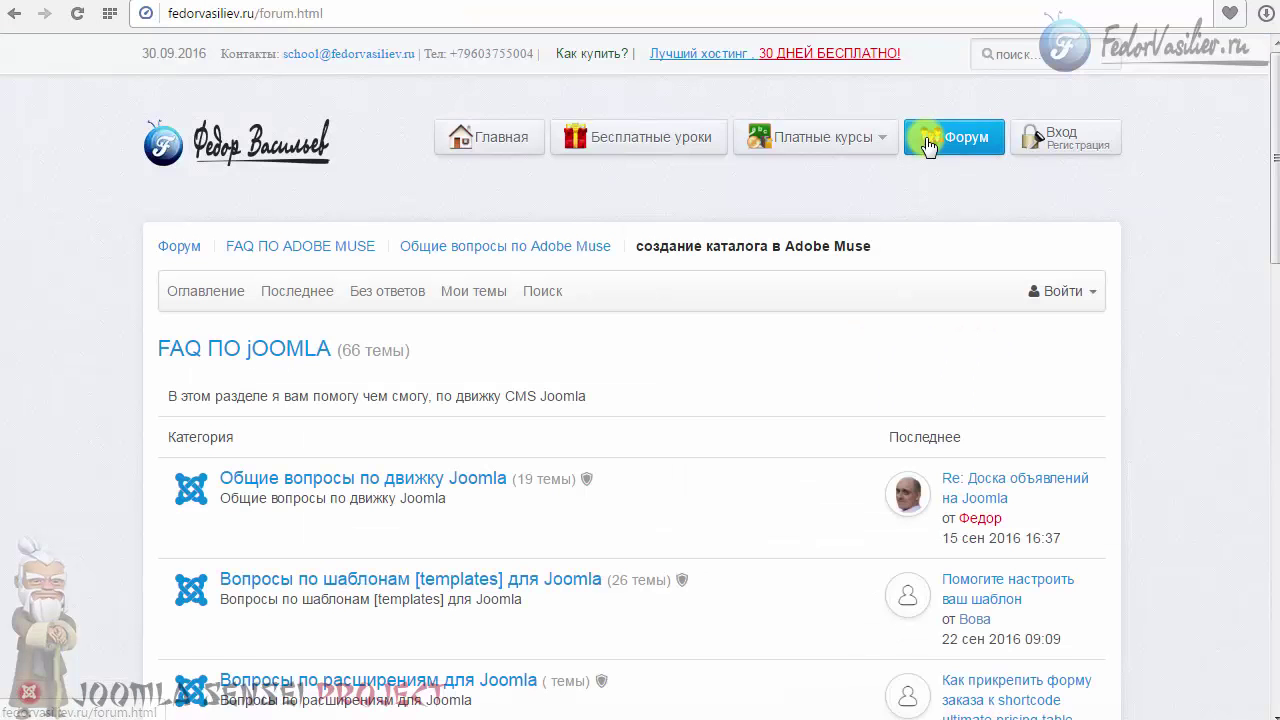
- Open the category Общие вопросы по движку Joomla on the fedorvasiliev.ru forum and examine the labels beside the topic titles
scroll(352, 258, "down", 3)
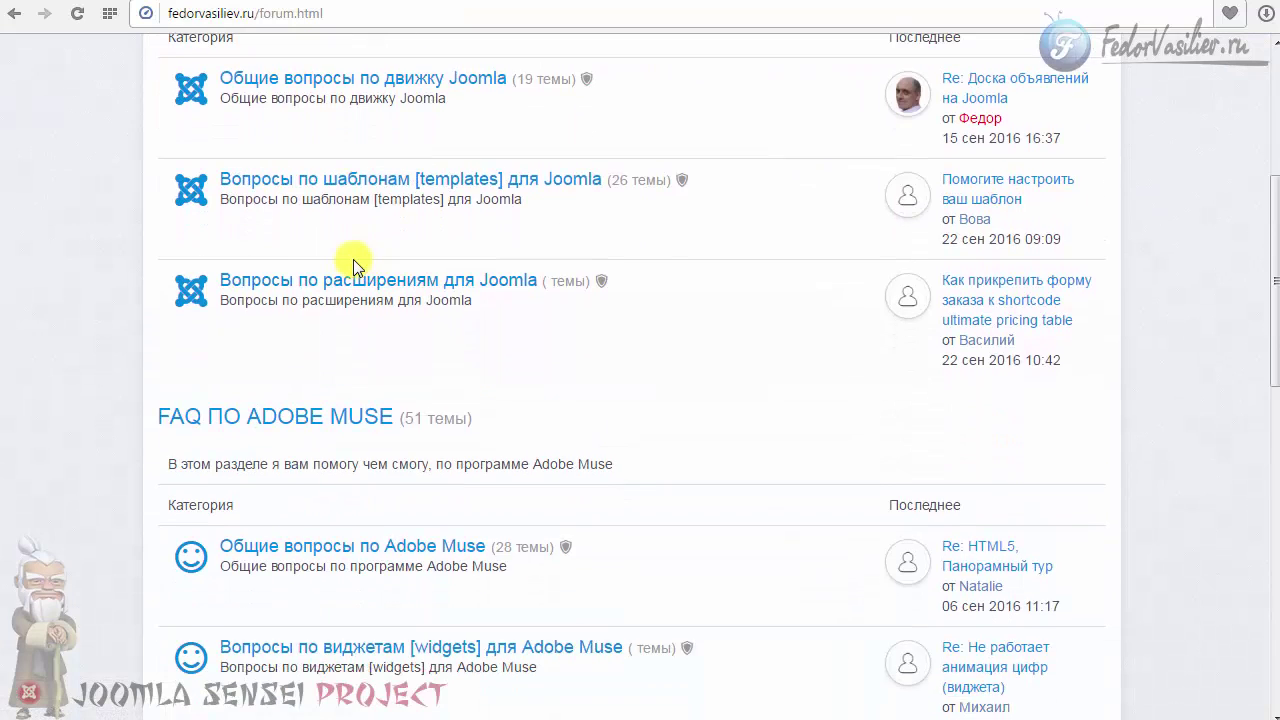
scroll(305, 278, "up", 3)
left_click(268, 377)
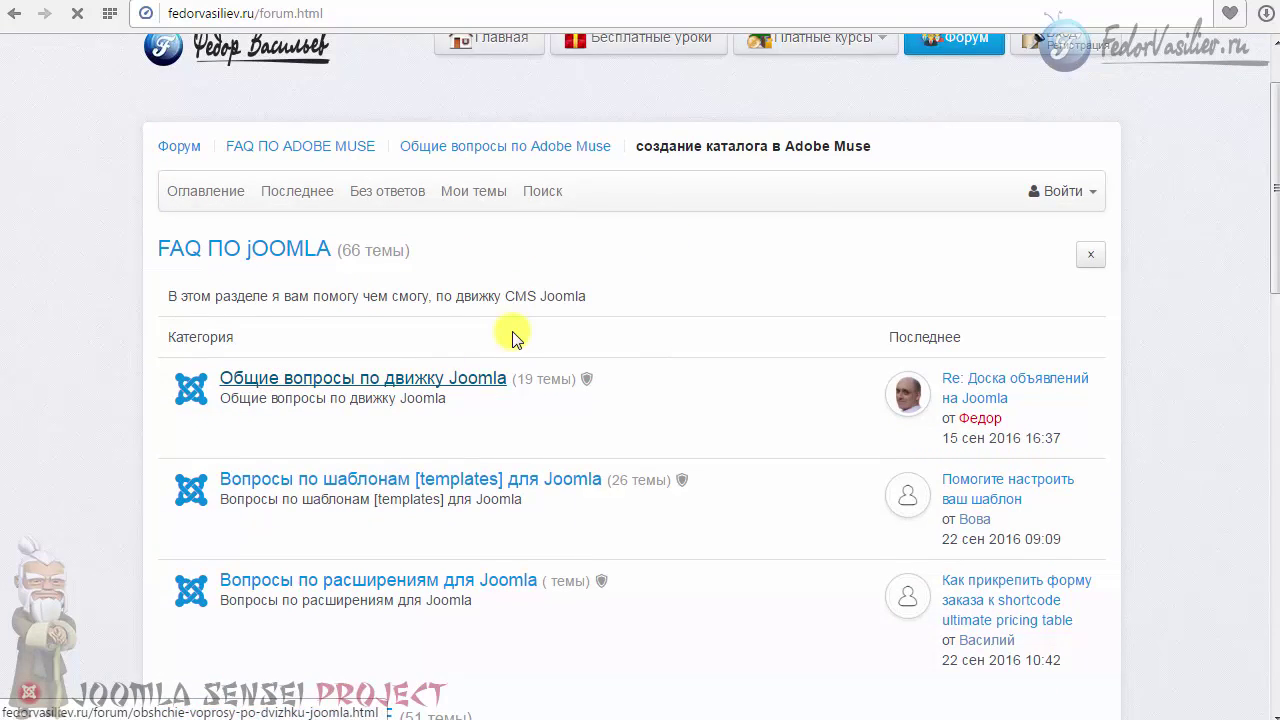
scroll(512, 338, "down", 3)
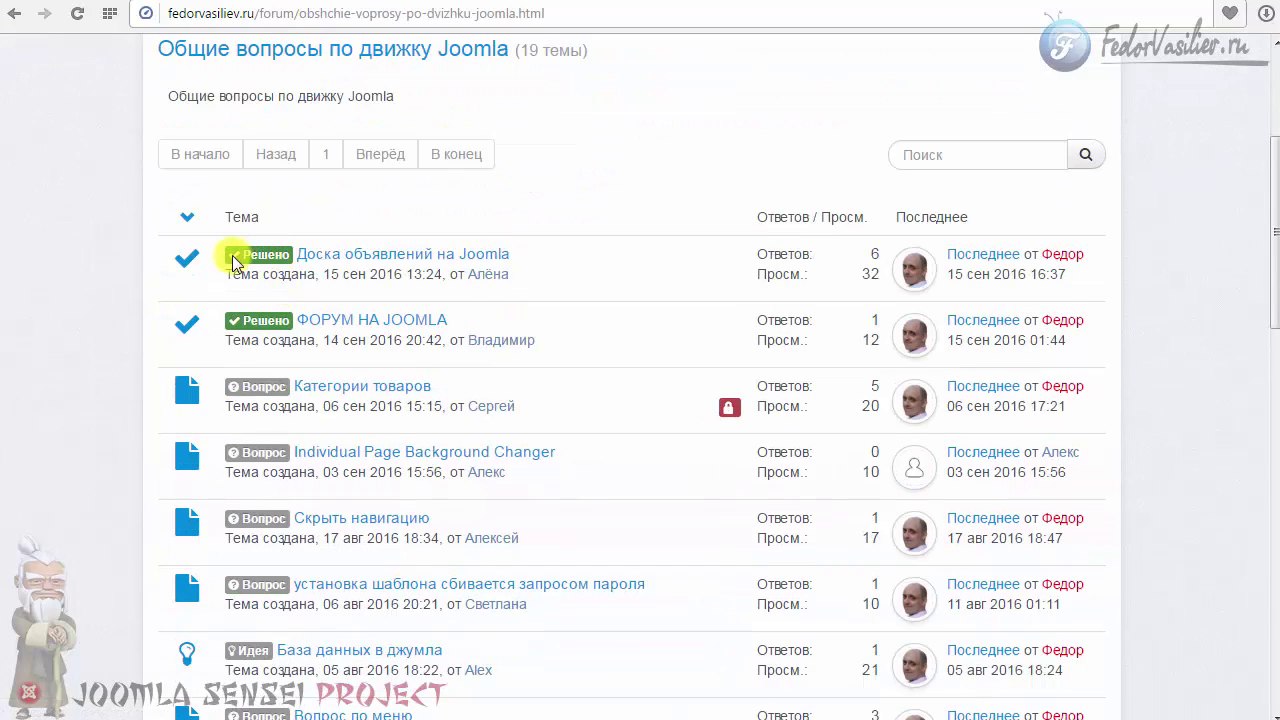
left_click(580, 273)
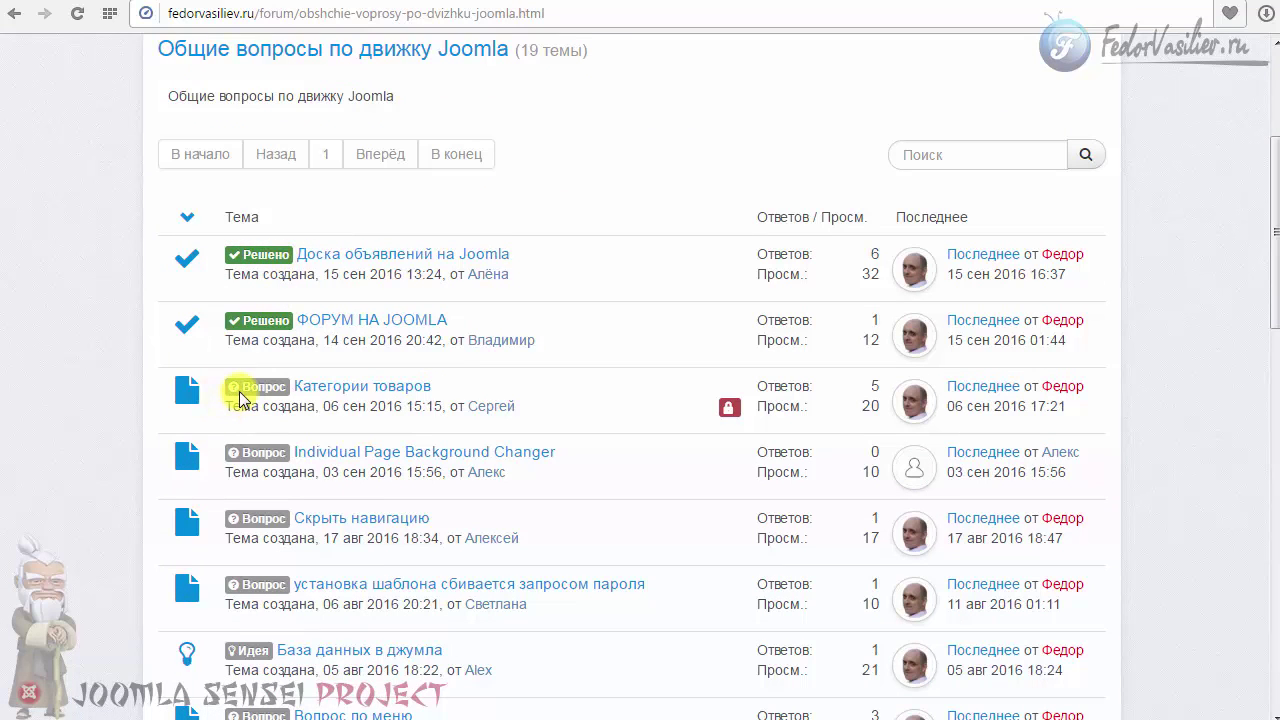
left_click_drag(240, 388, 325, 390)
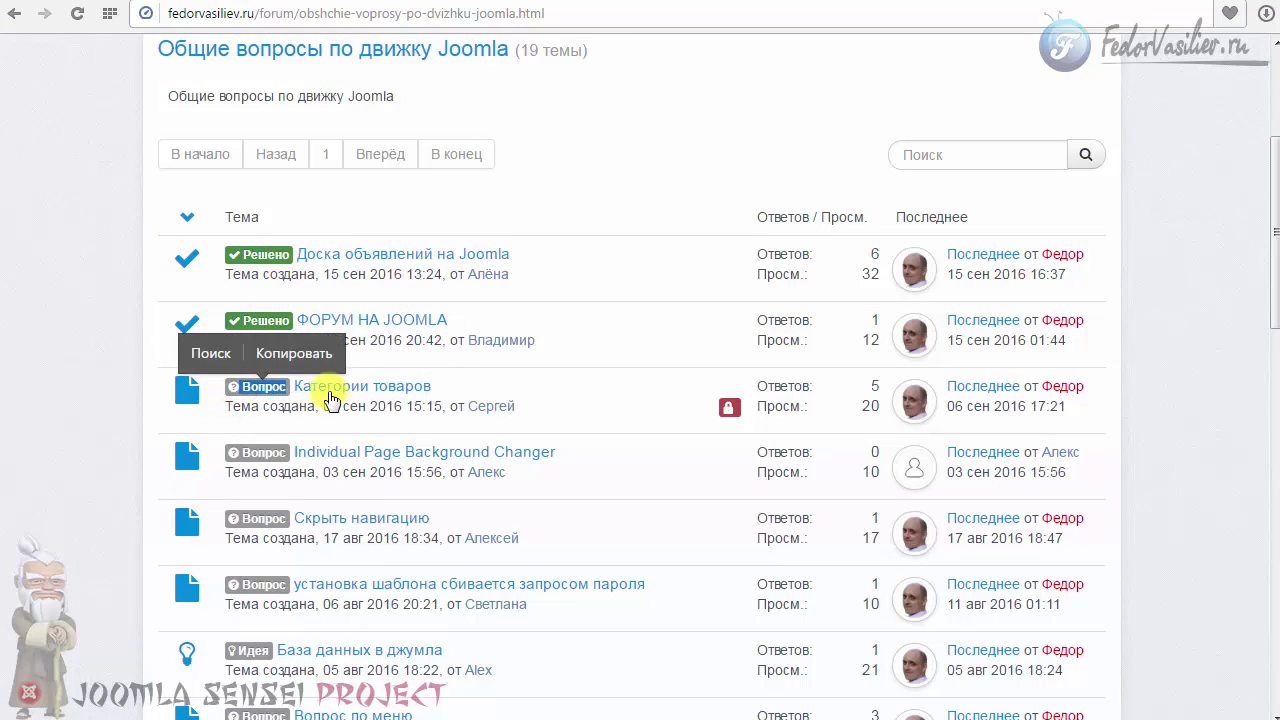
left_click(576, 329)
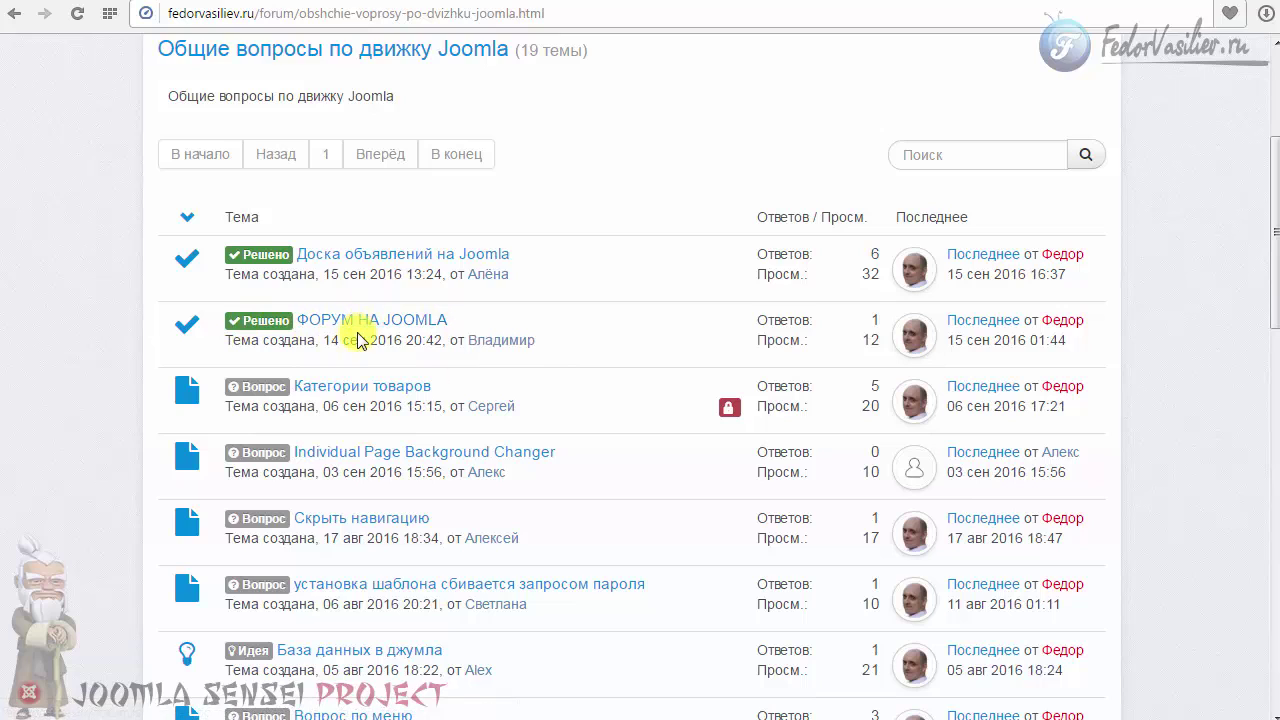
left_click_drag(277, 319, 284, 319)
left_click(280, 318)
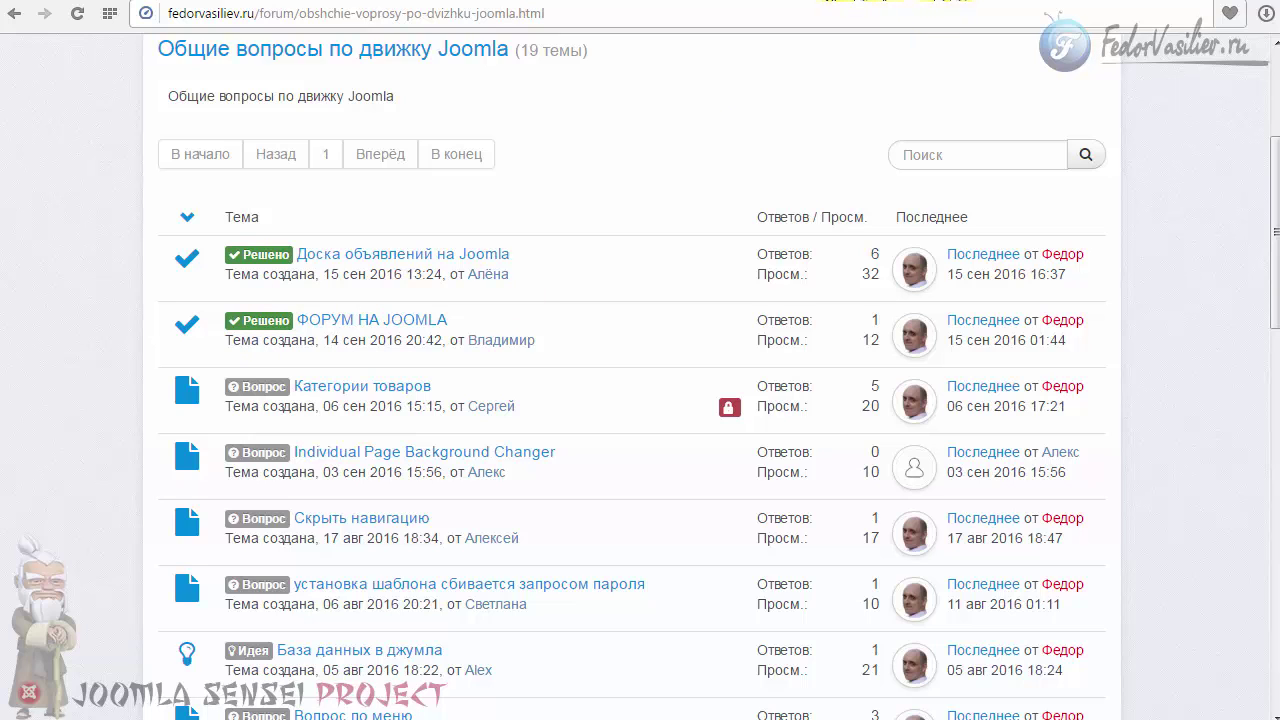
- Return to the Crypsis settings, set Показать Метки to ID темы, save, and reload topic тест on the front end to check its label
left_click(812, 2)
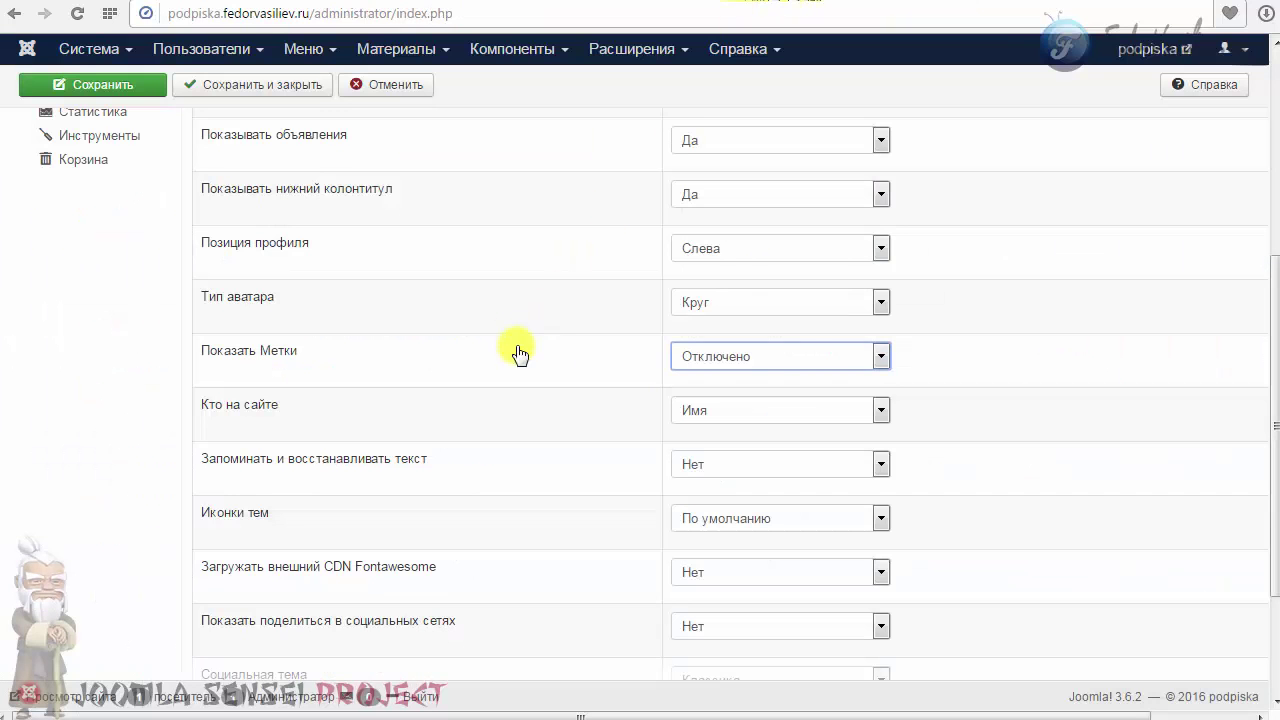
left_click(725, 356)
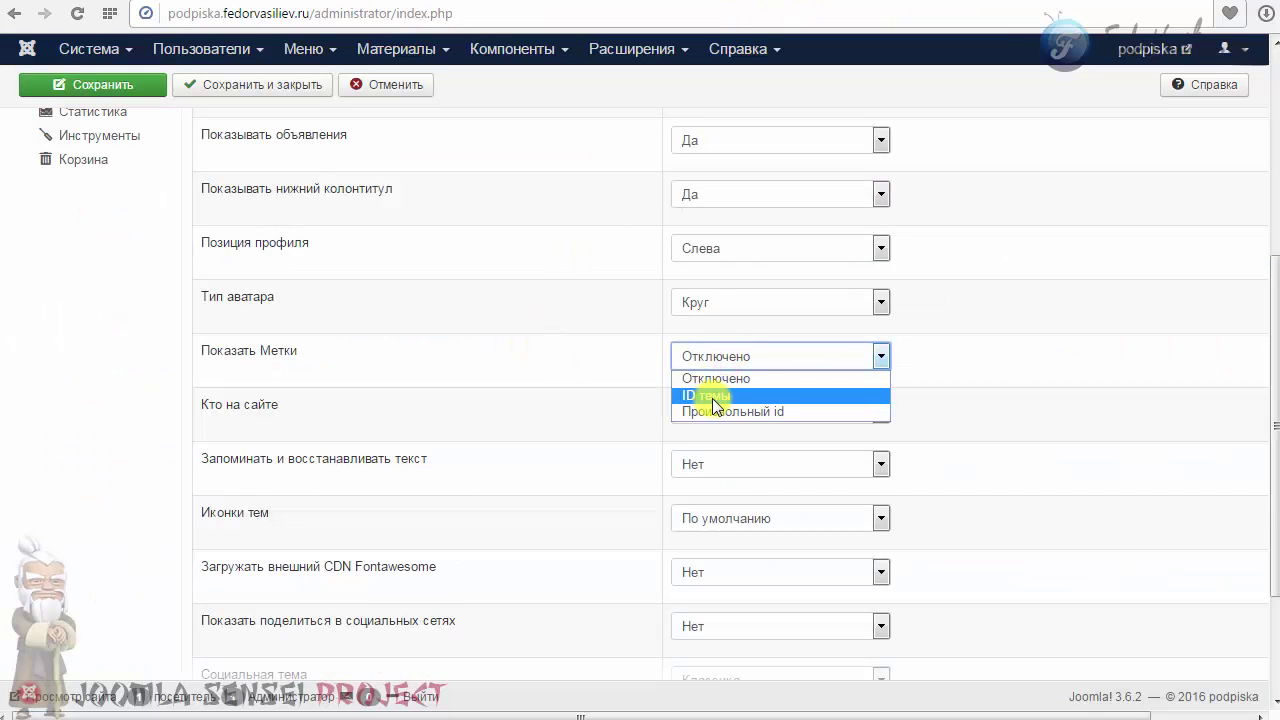
left_click(714, 396)
left_click(80, 85)
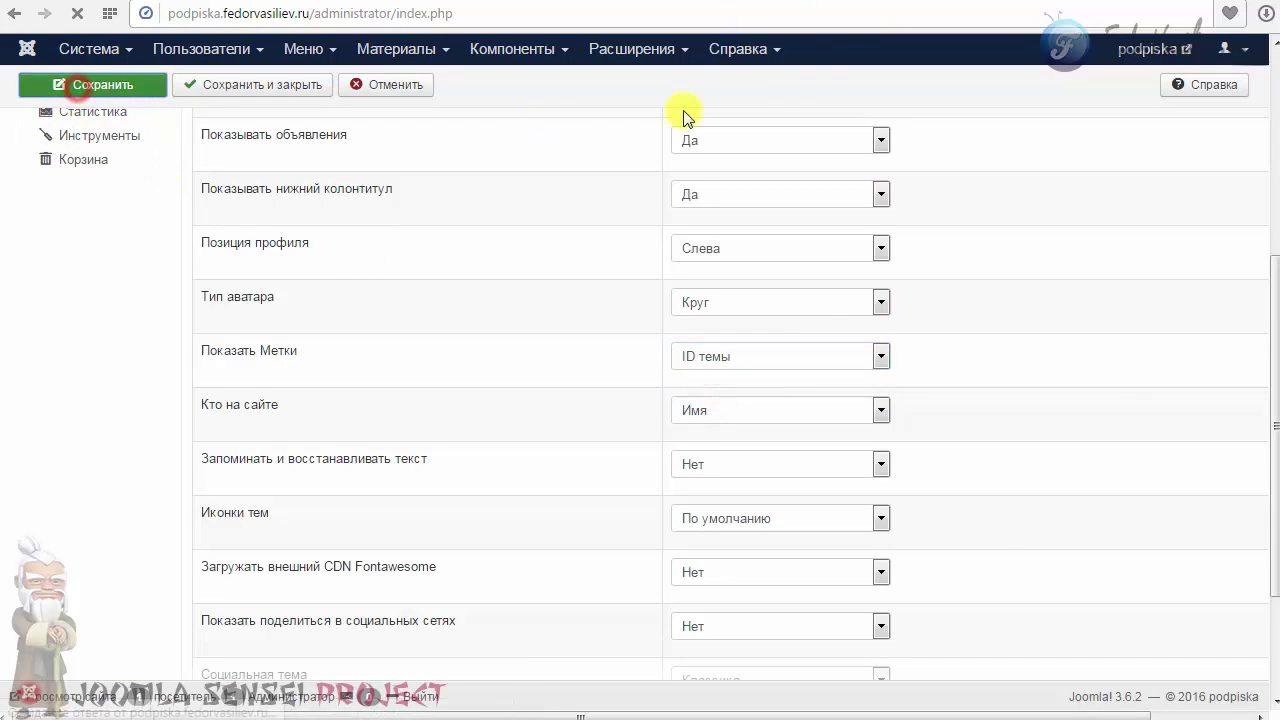
left_click(820, 2)
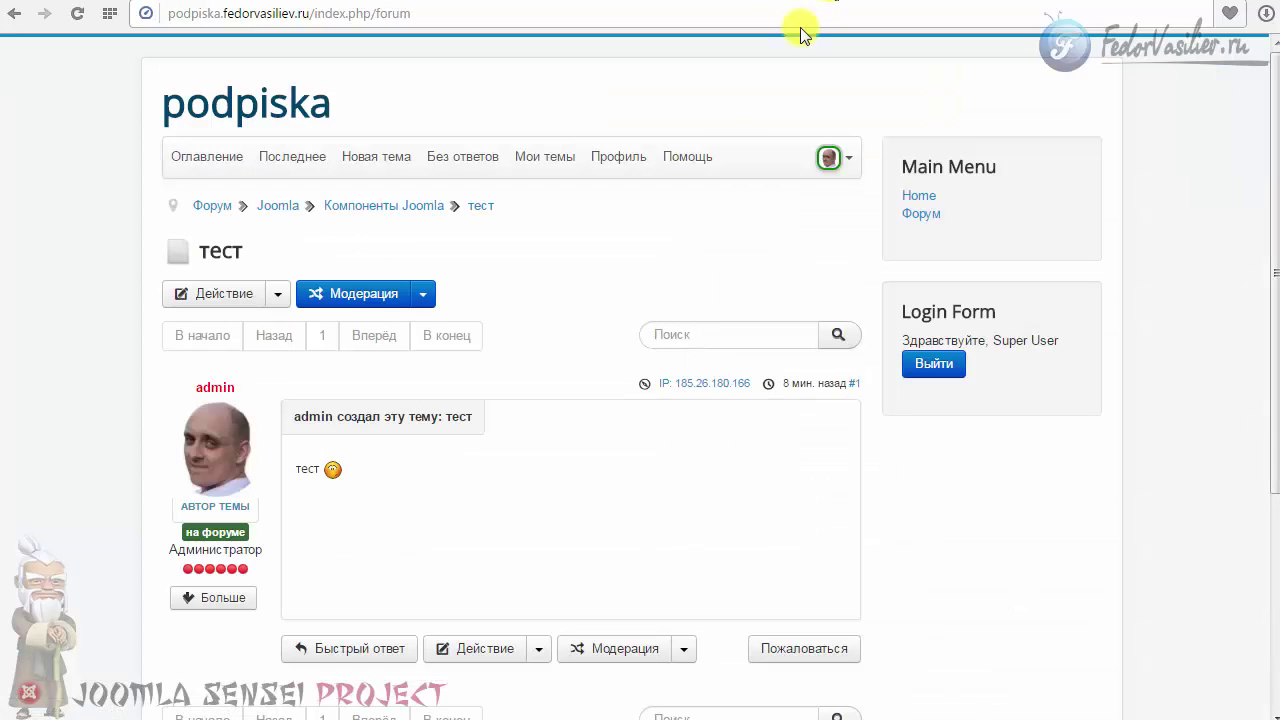
left_click(78, 16)
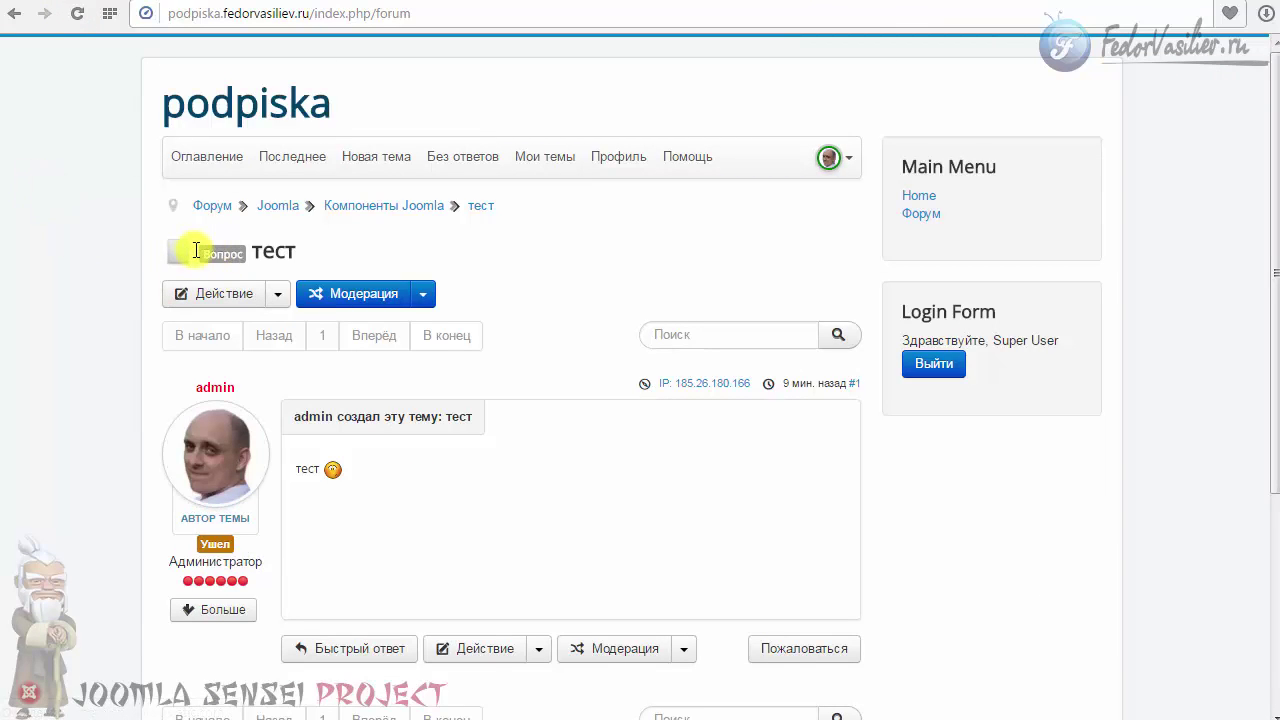
- Edit the message in topic тест, choose the green check mark as its Иконка темы and submit the change
scroll(585, 312, "down", 1)
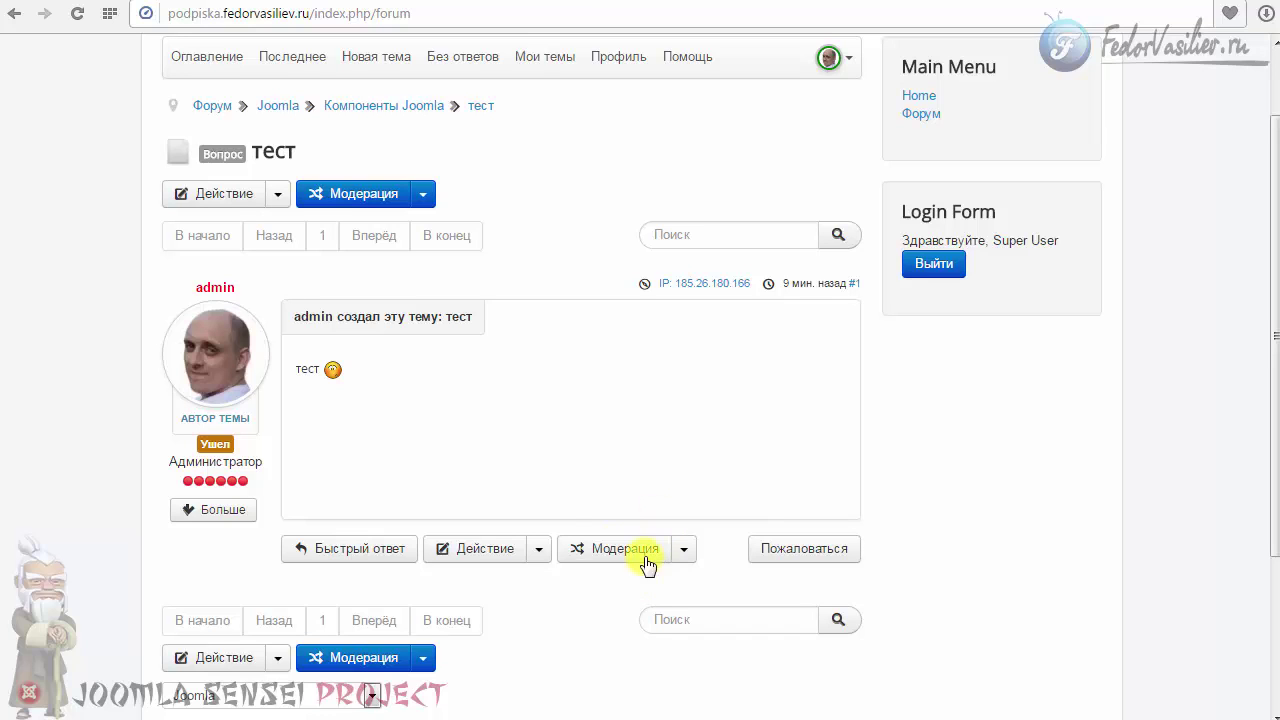
left_click(541, 549)
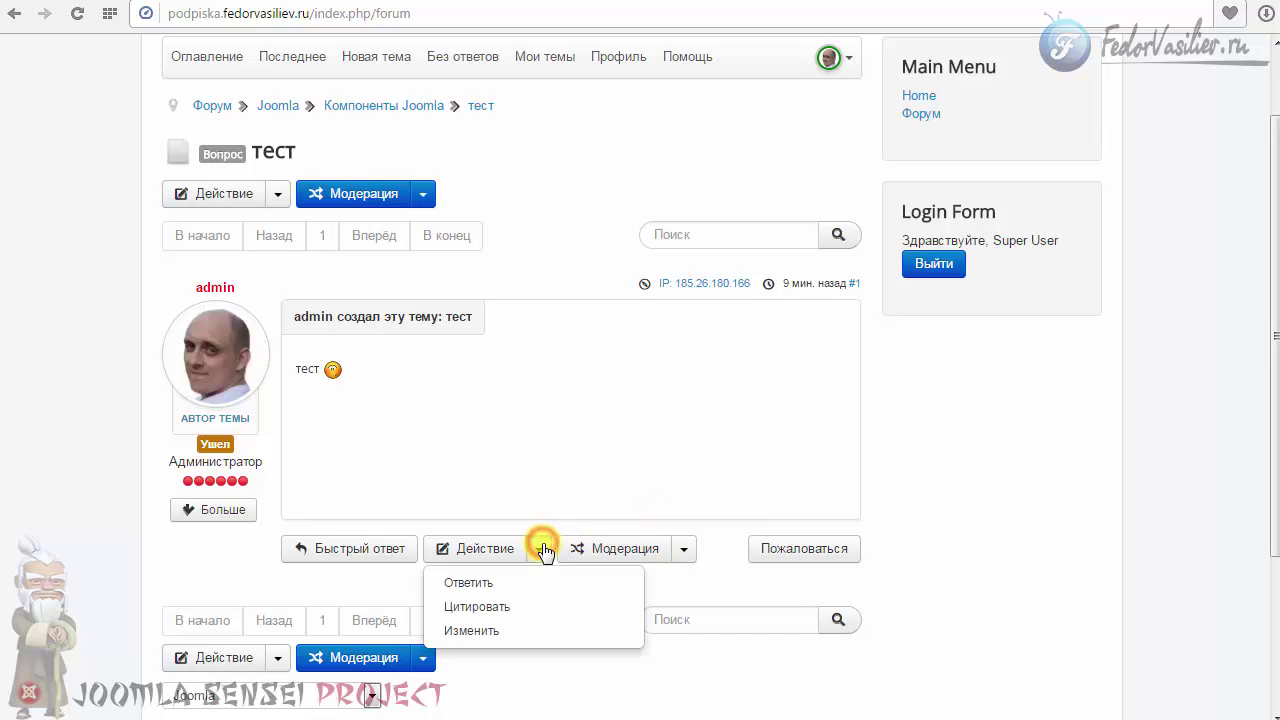
left_click(478, 630)
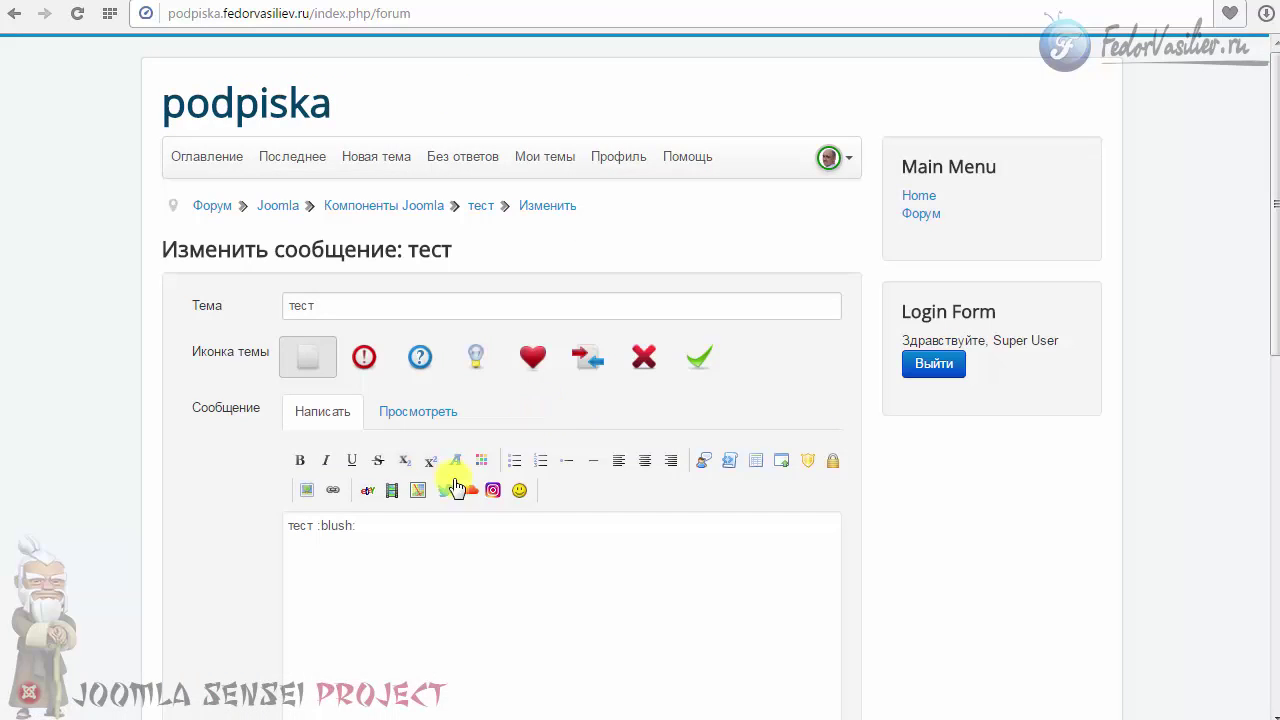
scroll(521, 470, "down", 3)
scroll(524, 393, "up", 3)
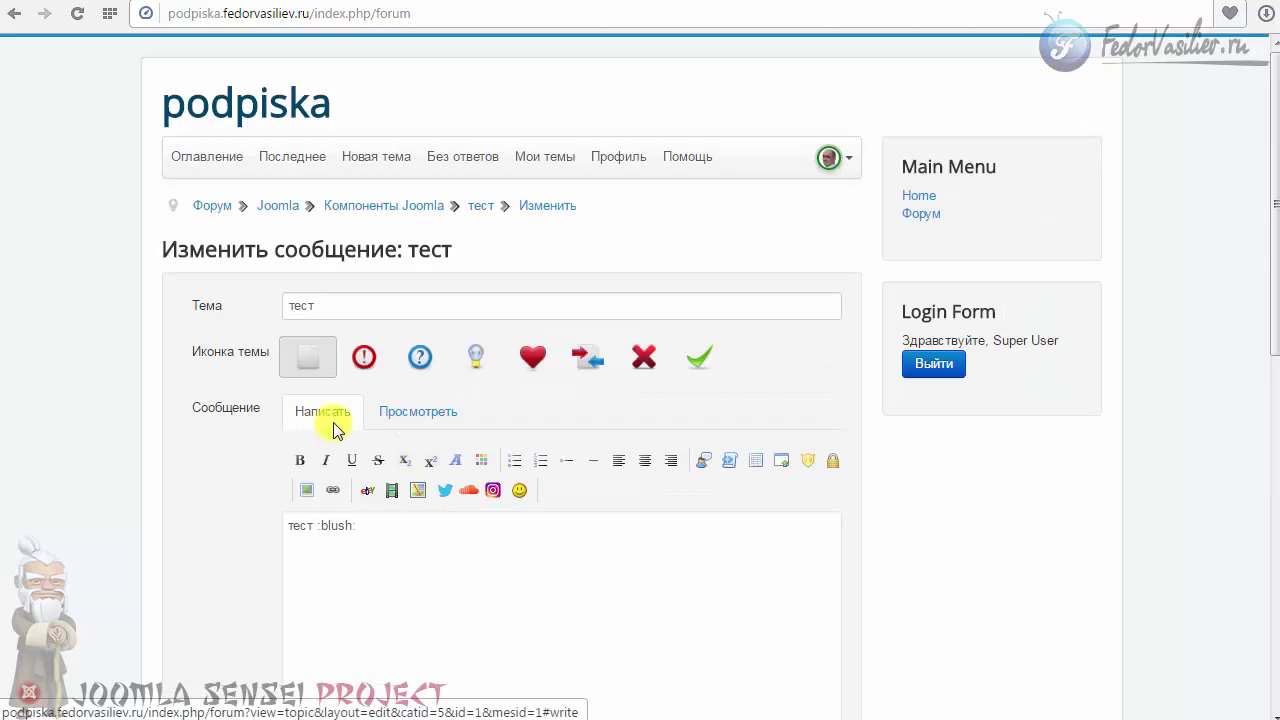
left_click(698, 358)
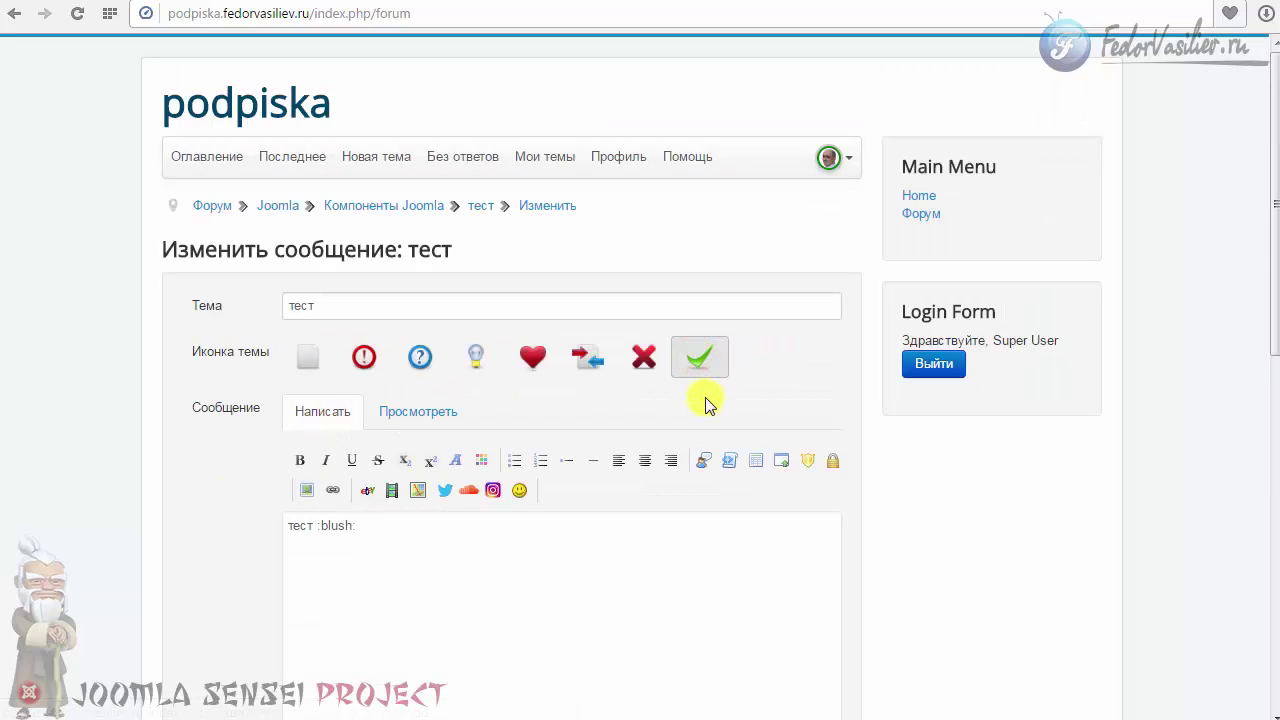
scroll(655, 360, "down", 3)
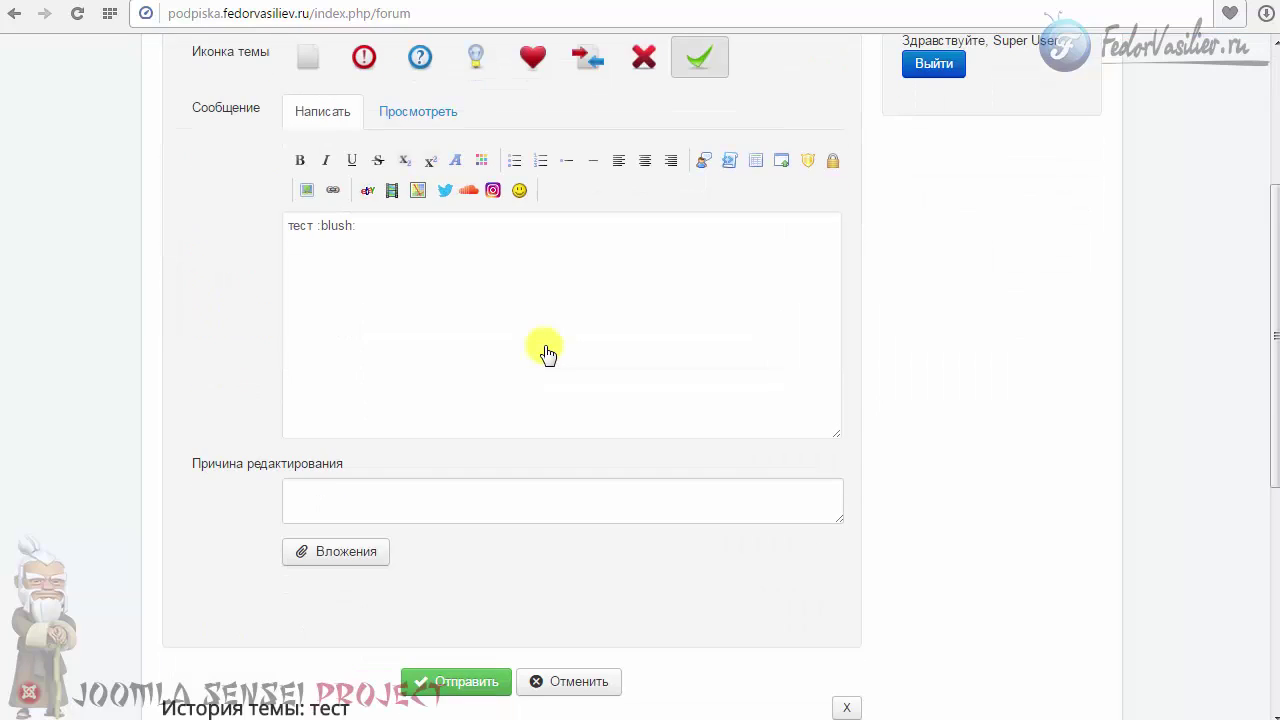
left_click(423, 677)
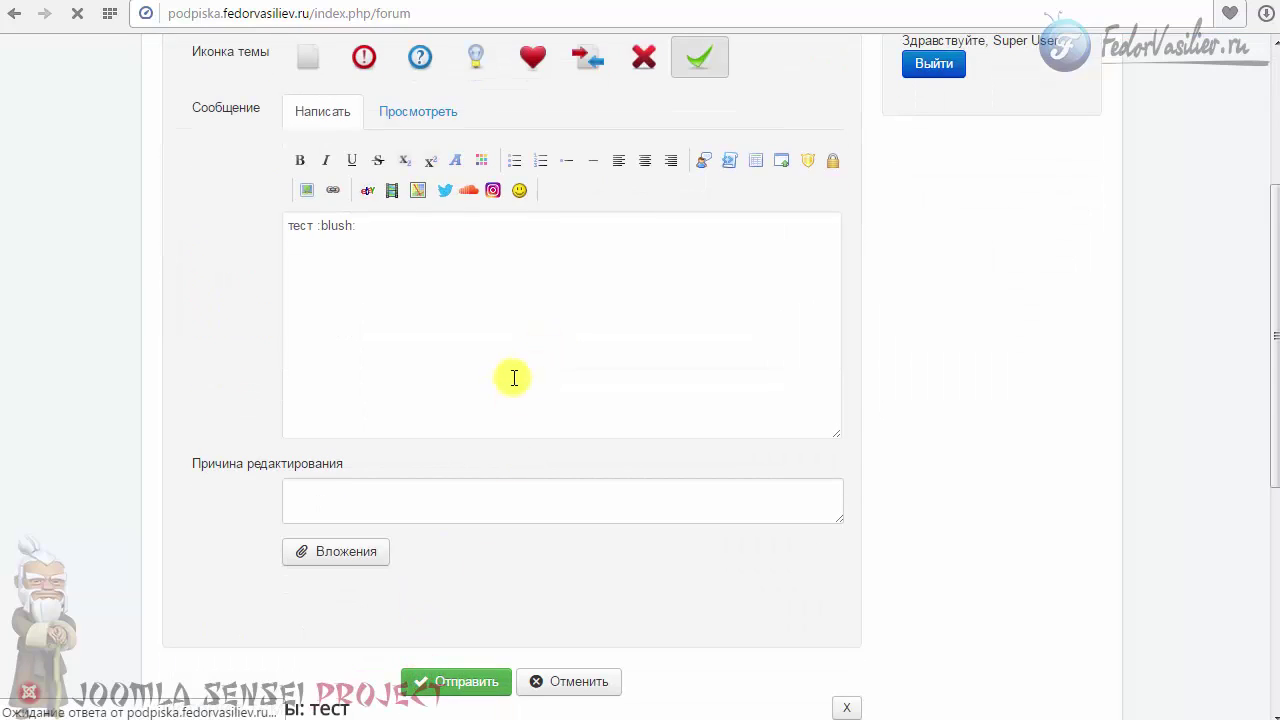
scroll(514, 375, "up", 3)
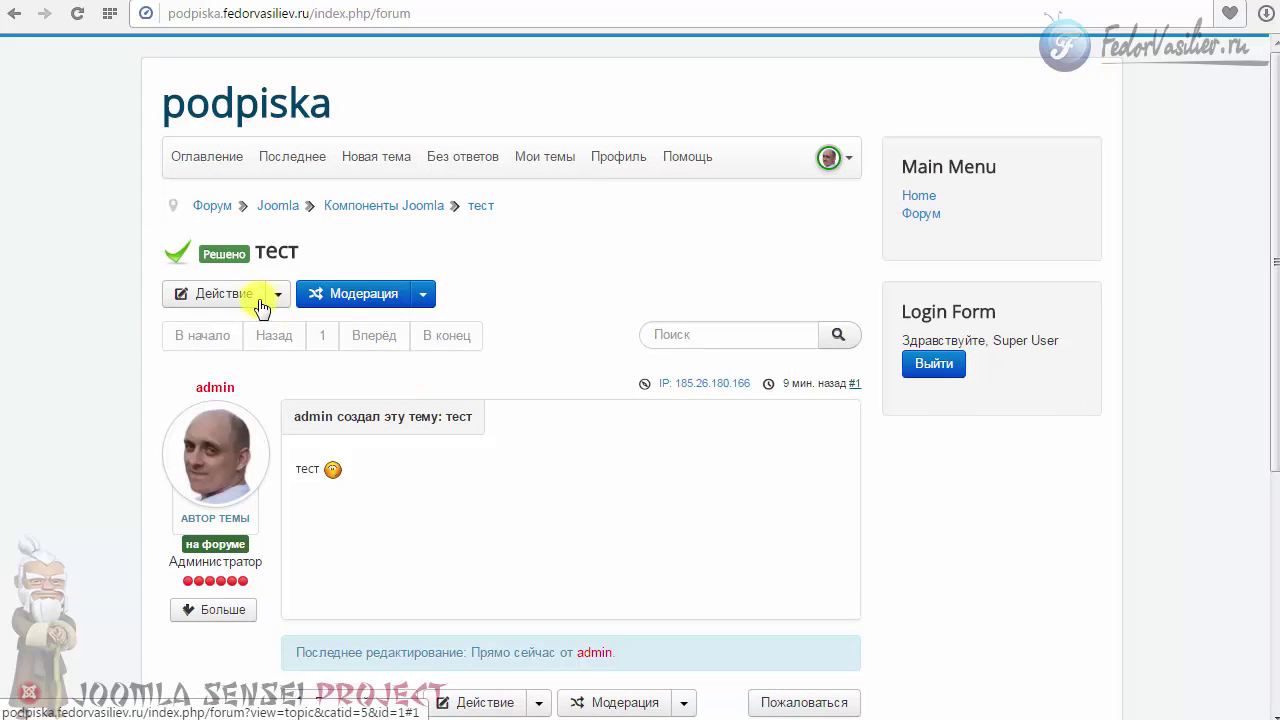
left_click(337, 257)
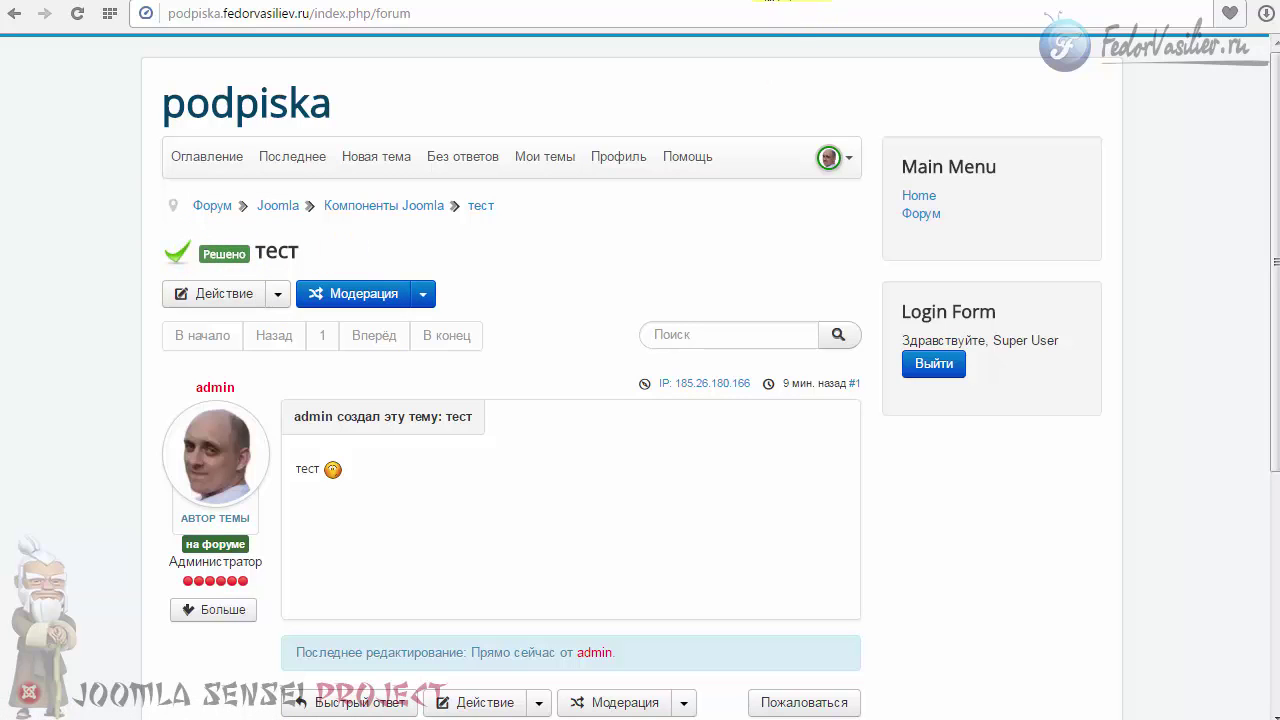
- In the Crypsis template's Свойства settings, set Кто на сайте to Оба and Запоминать и восстанавливать текст to Да
left_click(790, 1)
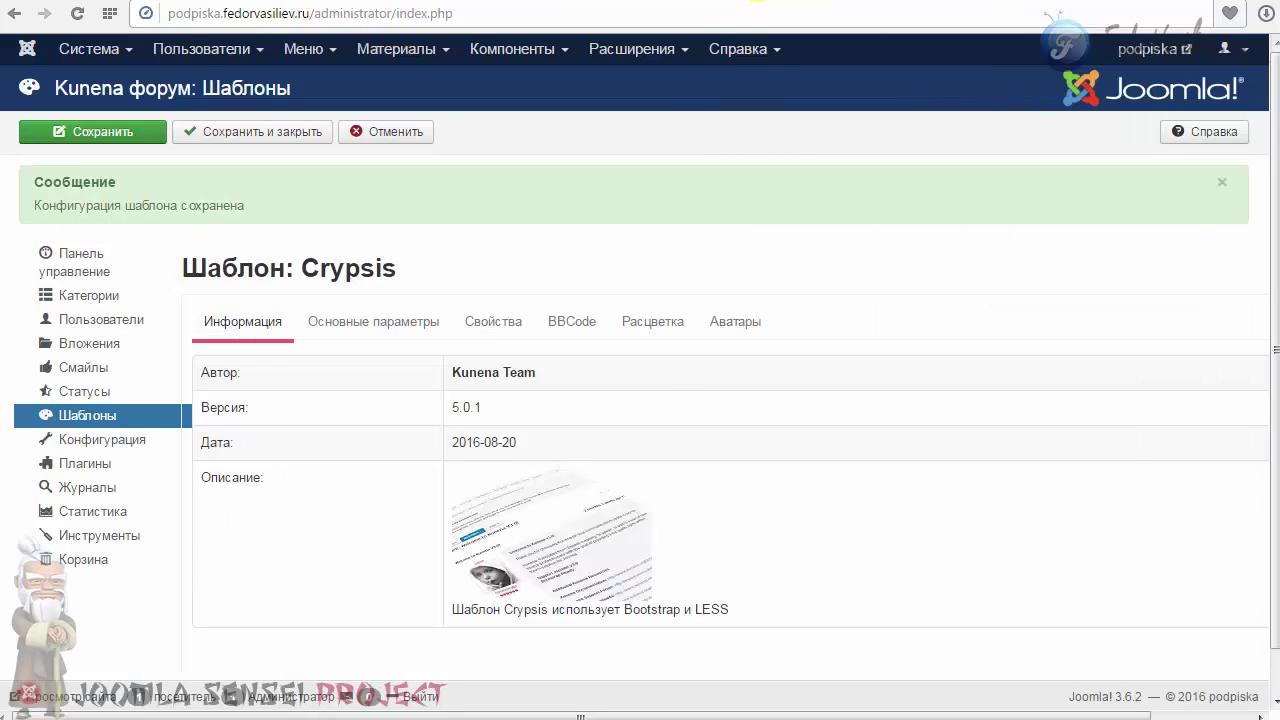
left_click(486, 300)
scroll(733, 511, "down", 3)
scroll(588, 432, "down", 3)
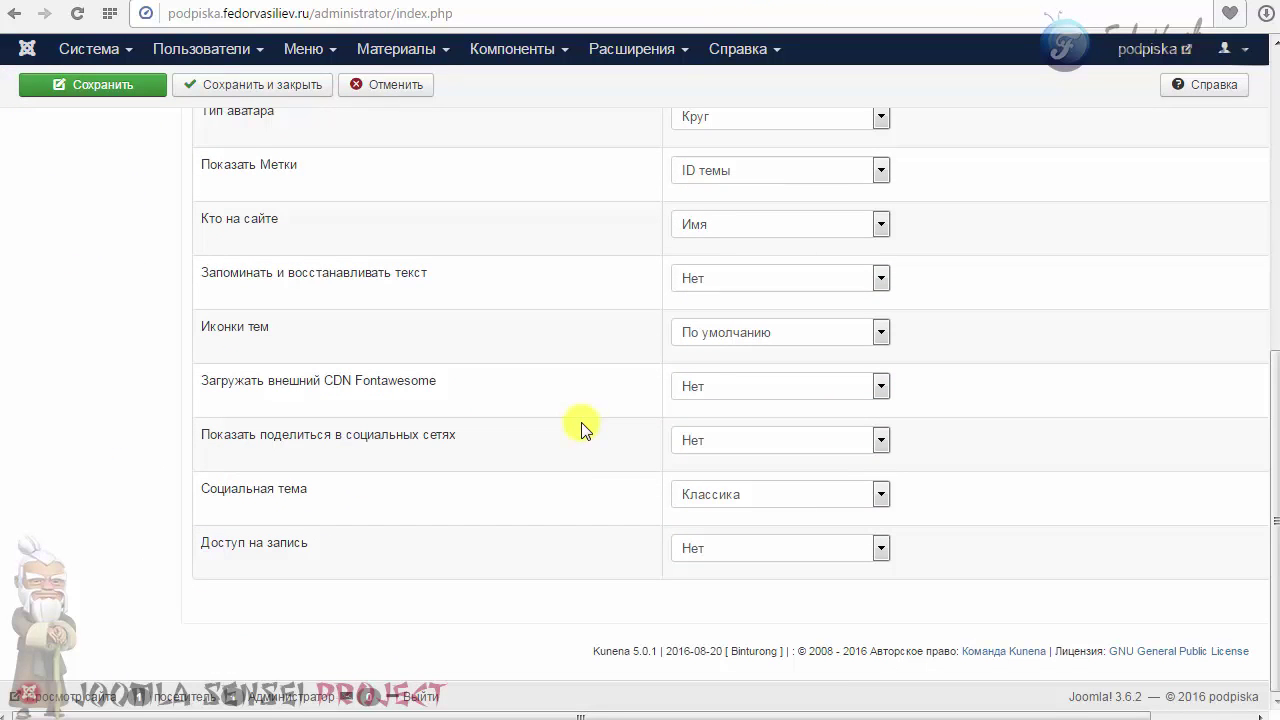
left_click(711, 230)
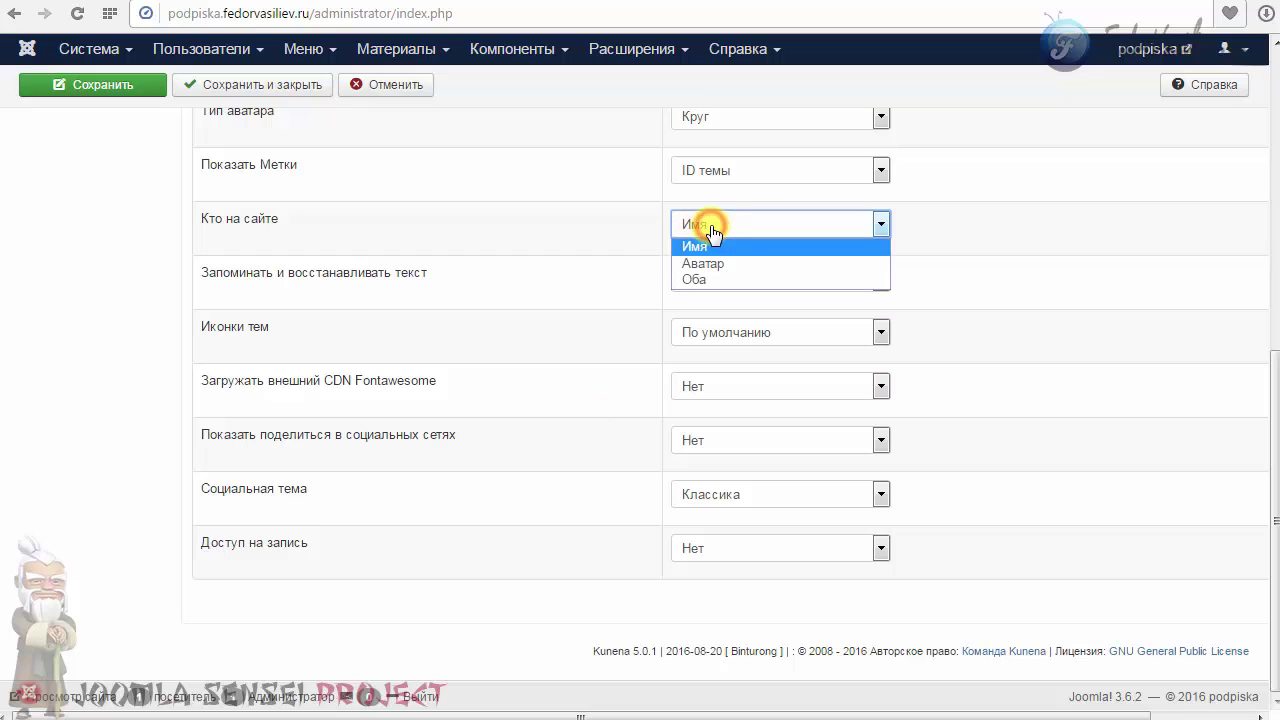
left_click(704, 278)
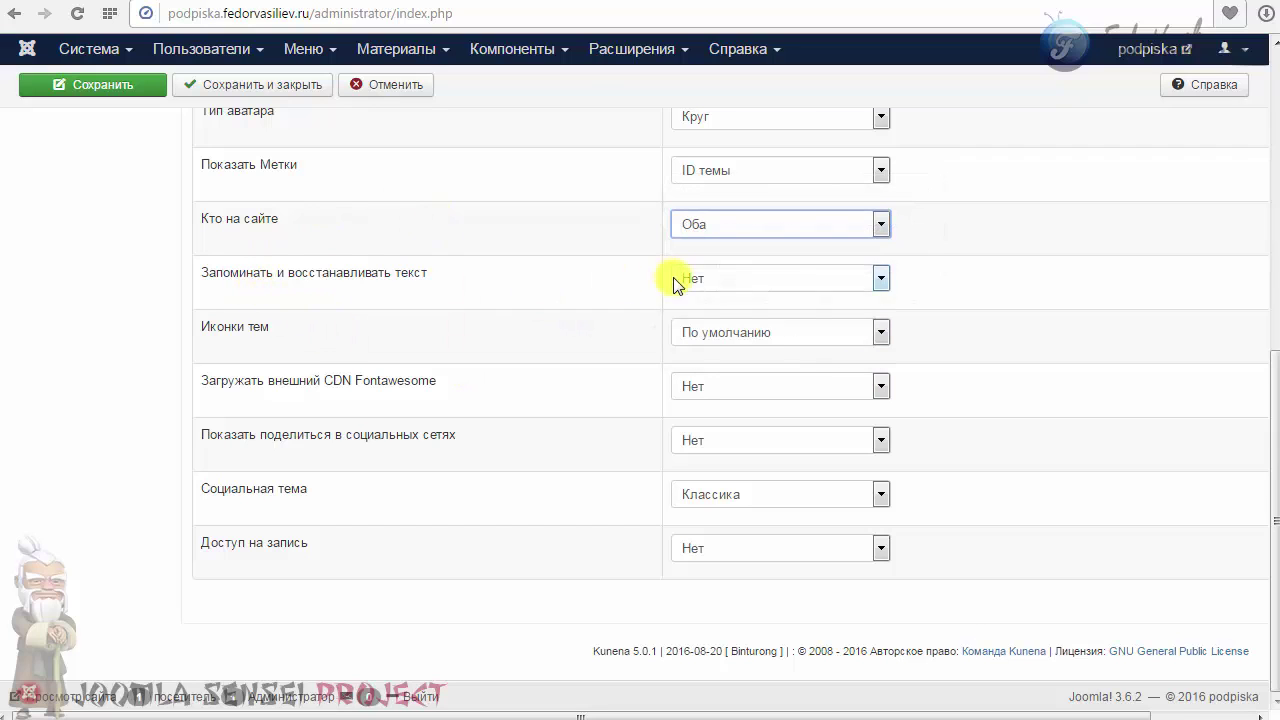
left_click(718, 277)
left_click(708, 318)
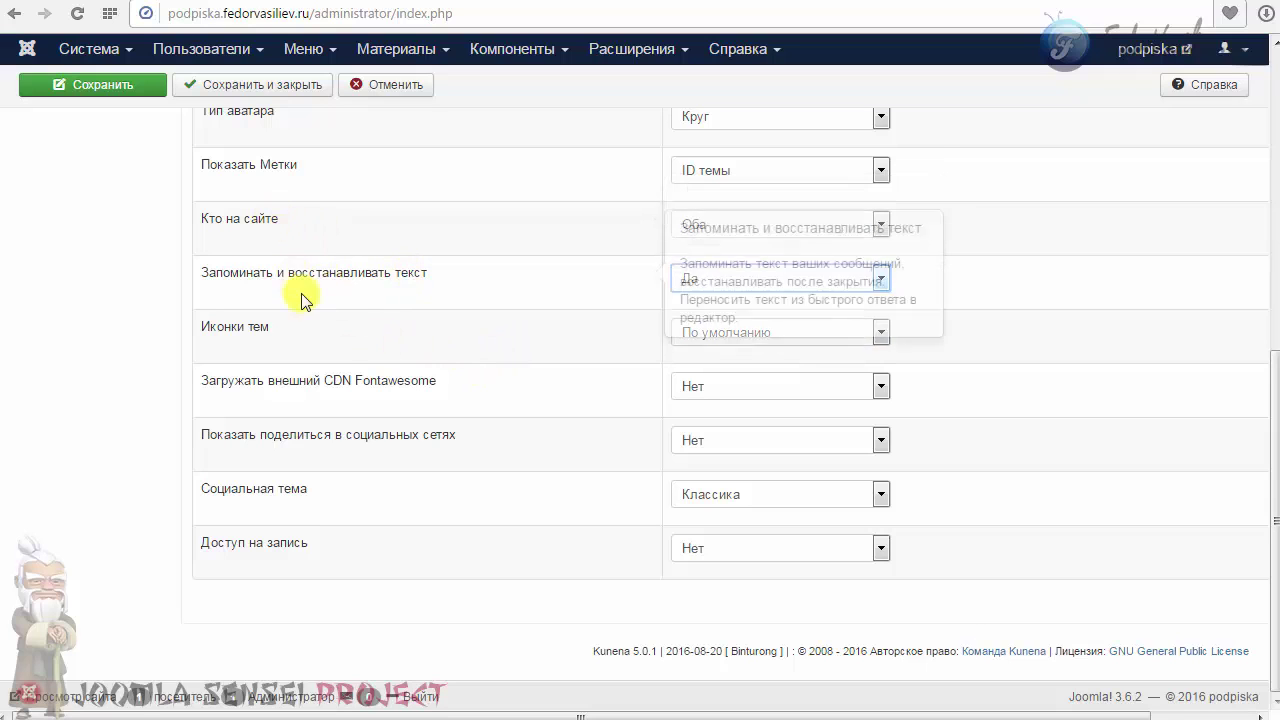
mouse_move(306, 279)
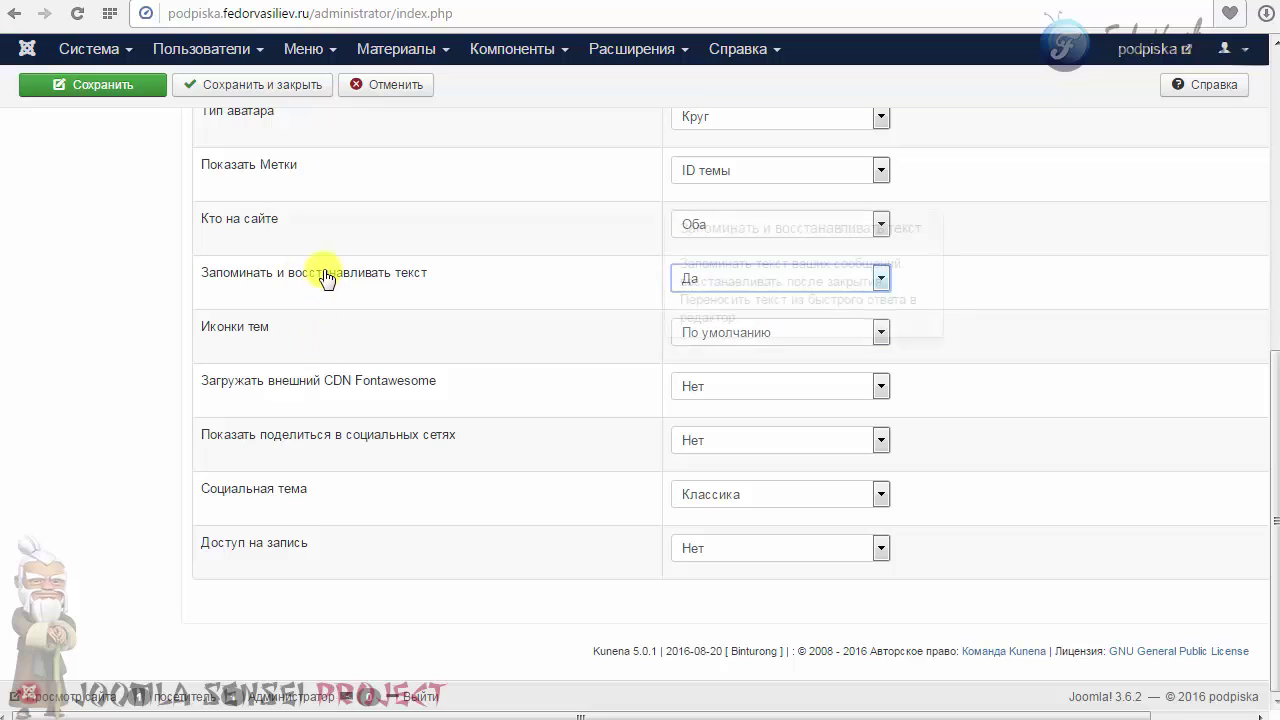
- Set Иконки тем to Fontawesome, save the Crypsis configuration and reload topic тест on the front end to check its icon
left_click(720, 336)
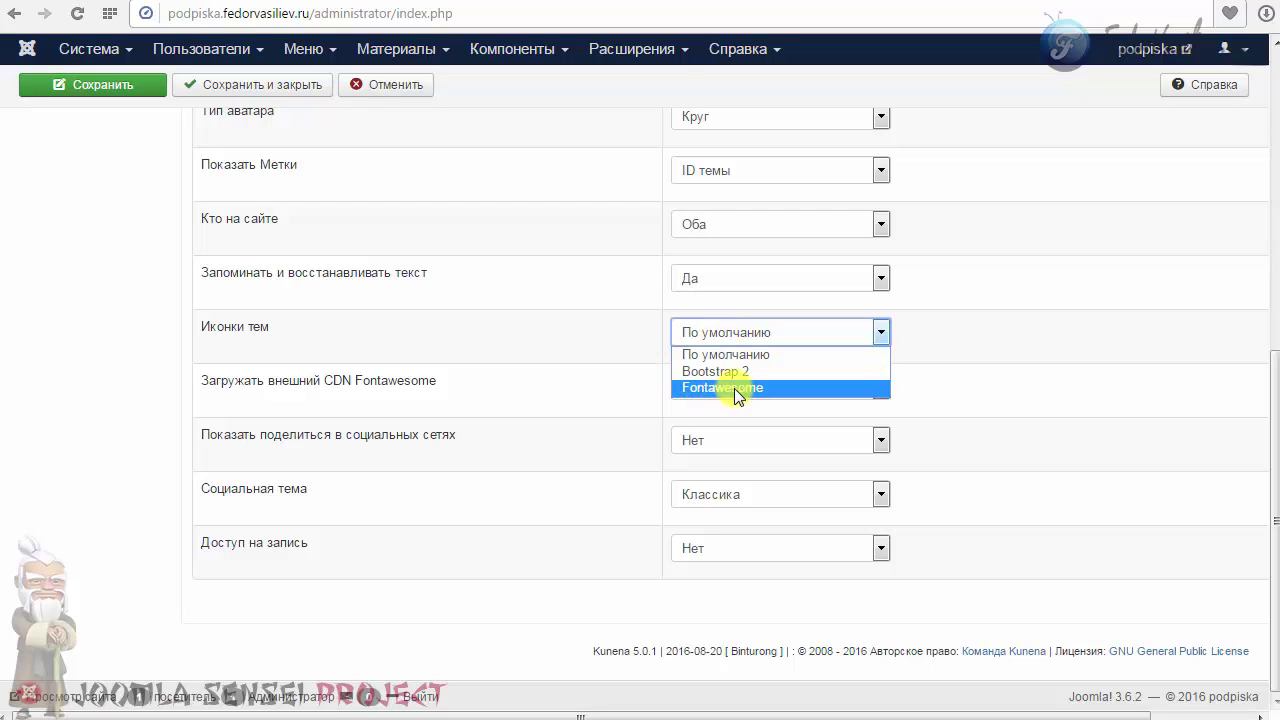
left_click(734, 388)
left_click(134, 80)
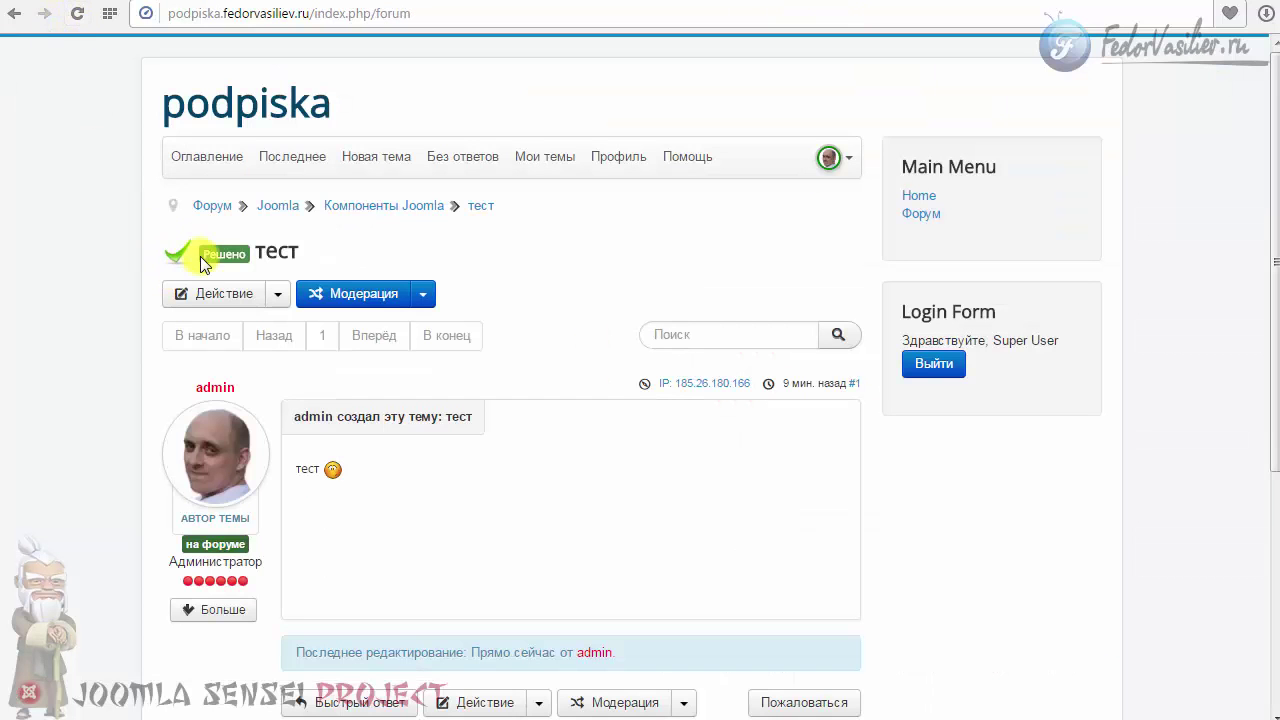
left_click(77, 14)
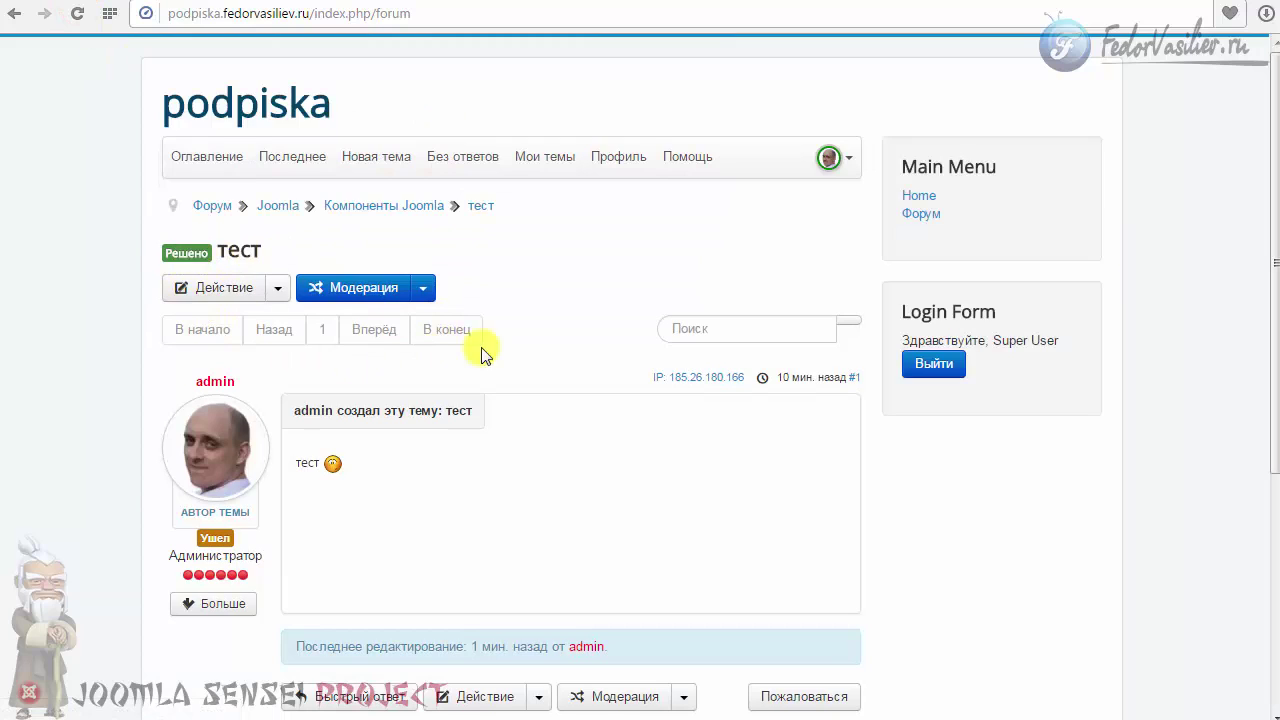
- Open the message in topic тест for editing and look over the Иконка темы choices and the rest of the form
scroll(481, 355, "down", 2)
left_click(528, 507)
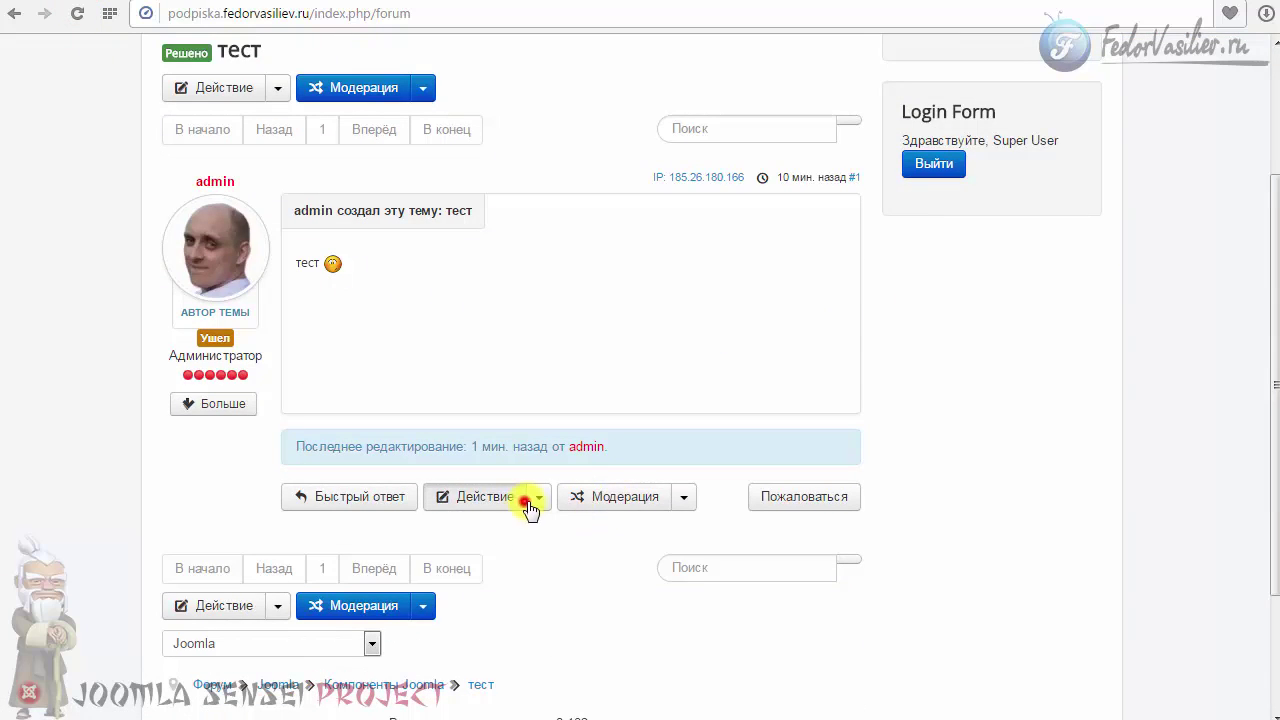
left_click(492, 577)
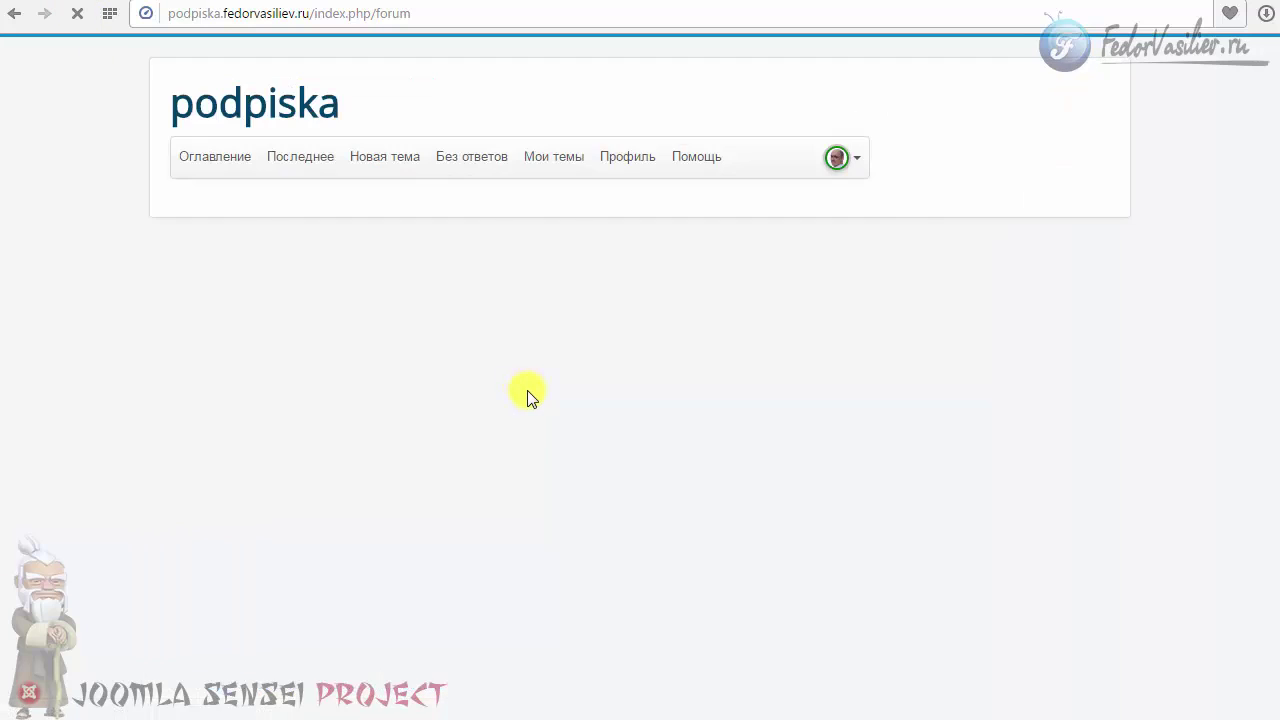
scroll(527, 395, "down", 1)
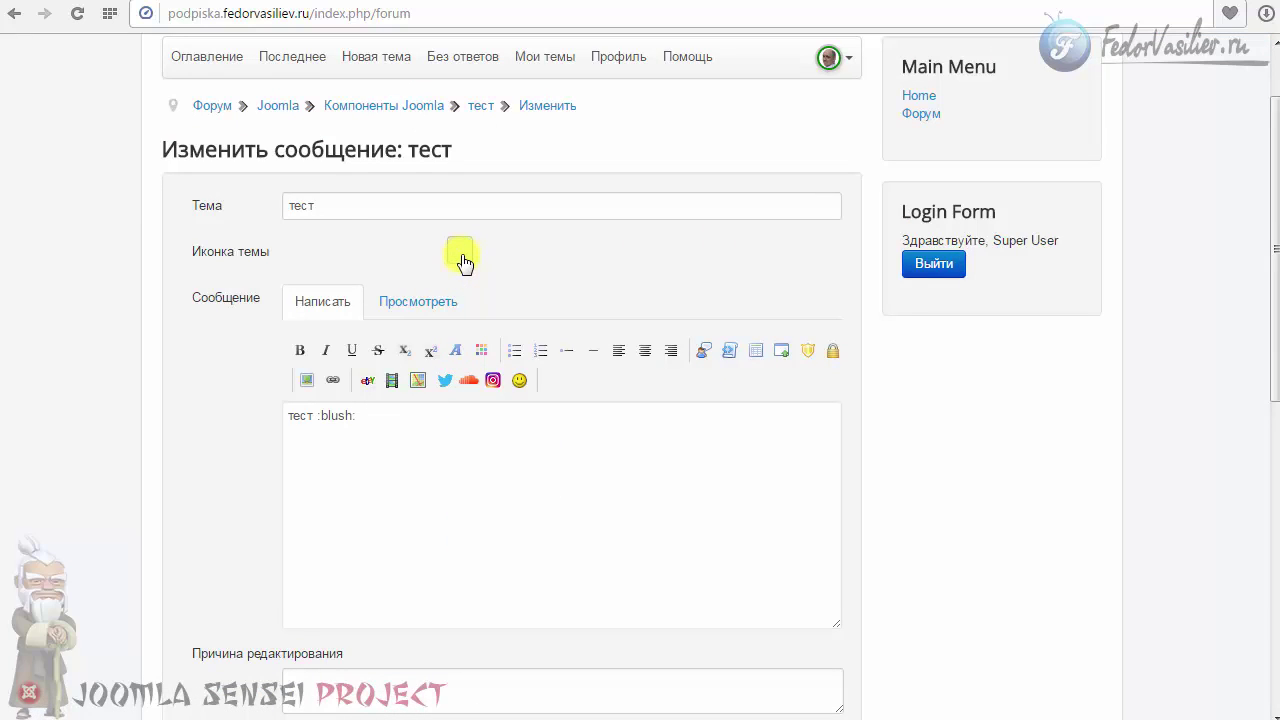
scroll(460, 262, "down", 7)
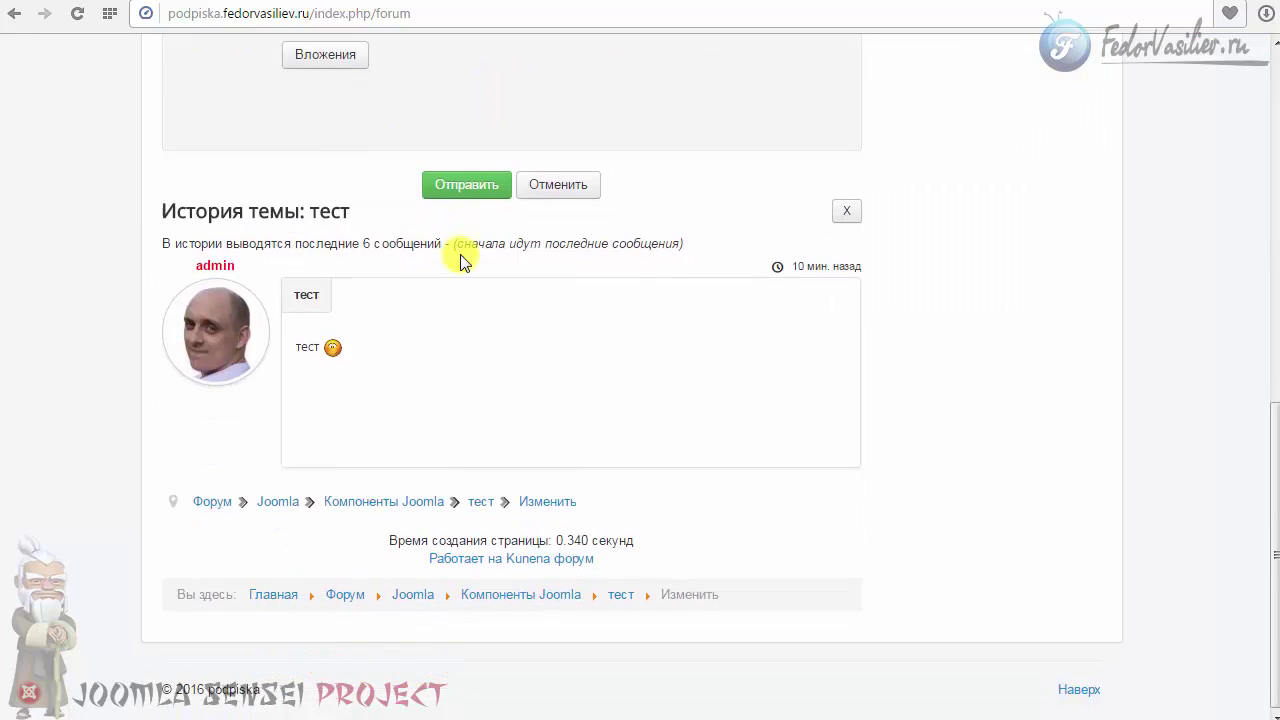
scroll(460, 262, "up", 7)
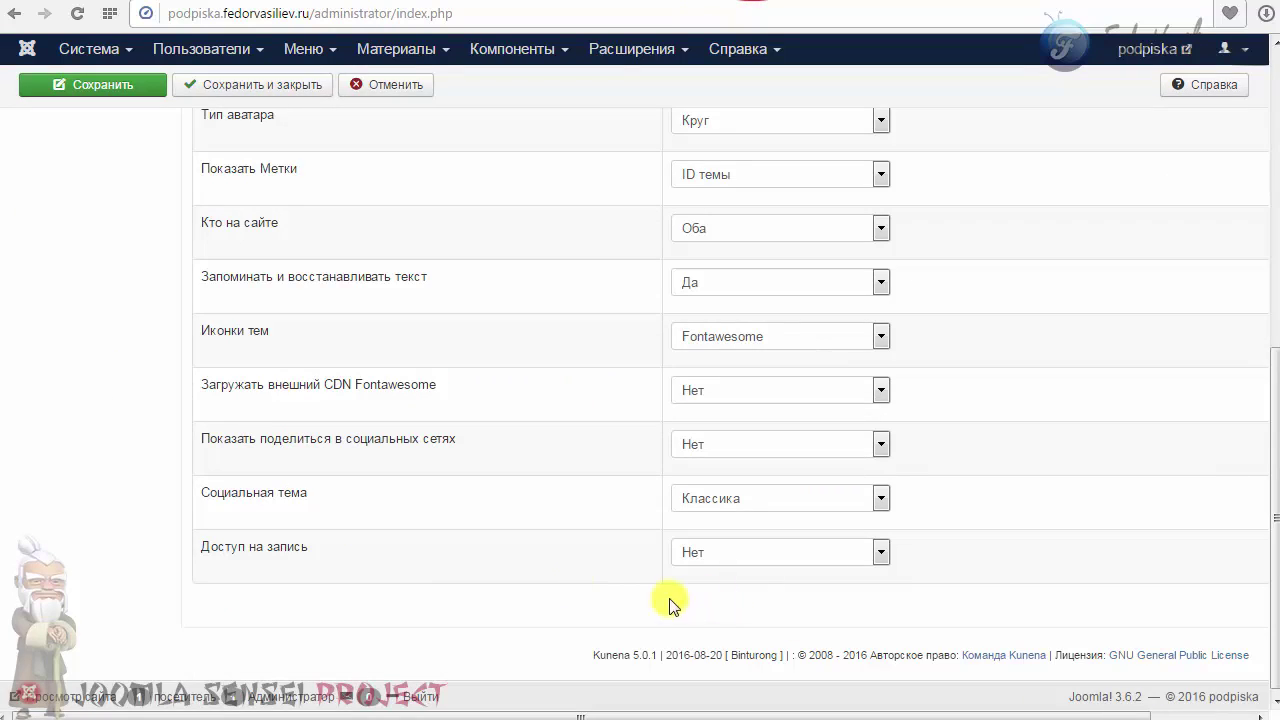
- In the Crypsis settings, set Загружать внешний CDN Fontawesome to Да, save, and reload the message editing form on the front end
left_click_drag(445, 384, 256, 392)
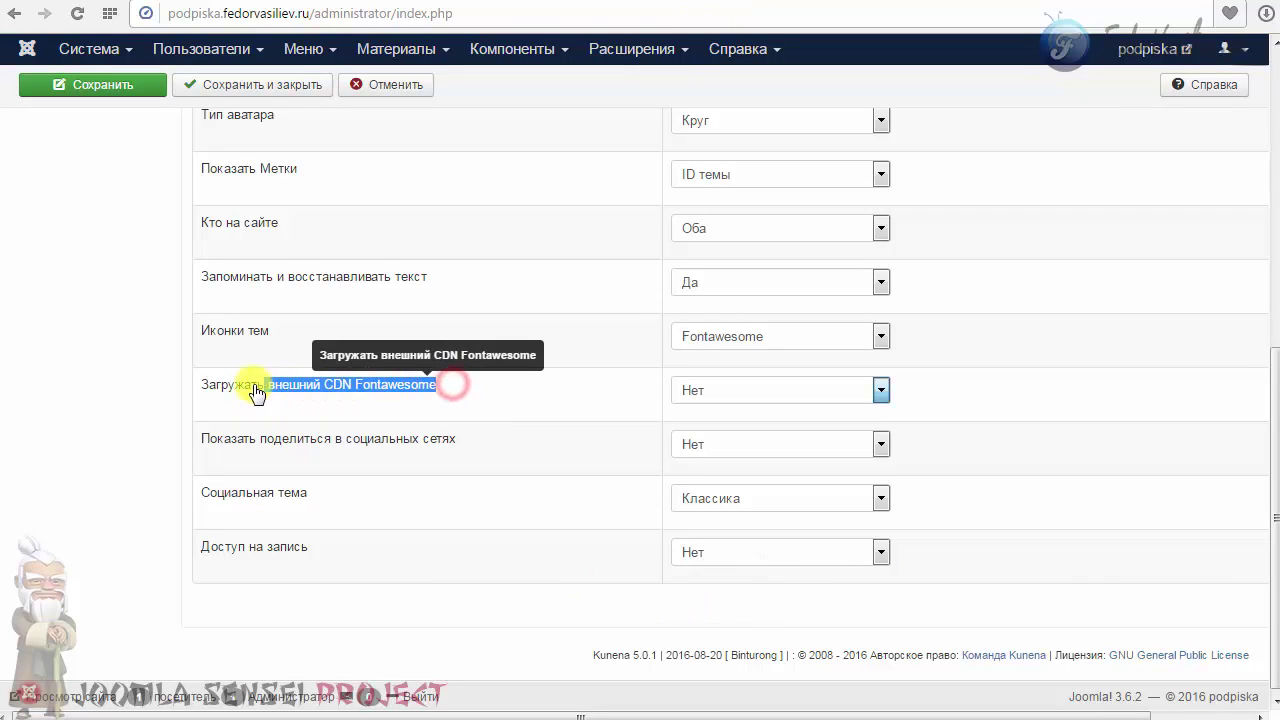
left_click(533, 401)
left_click(729, 394)
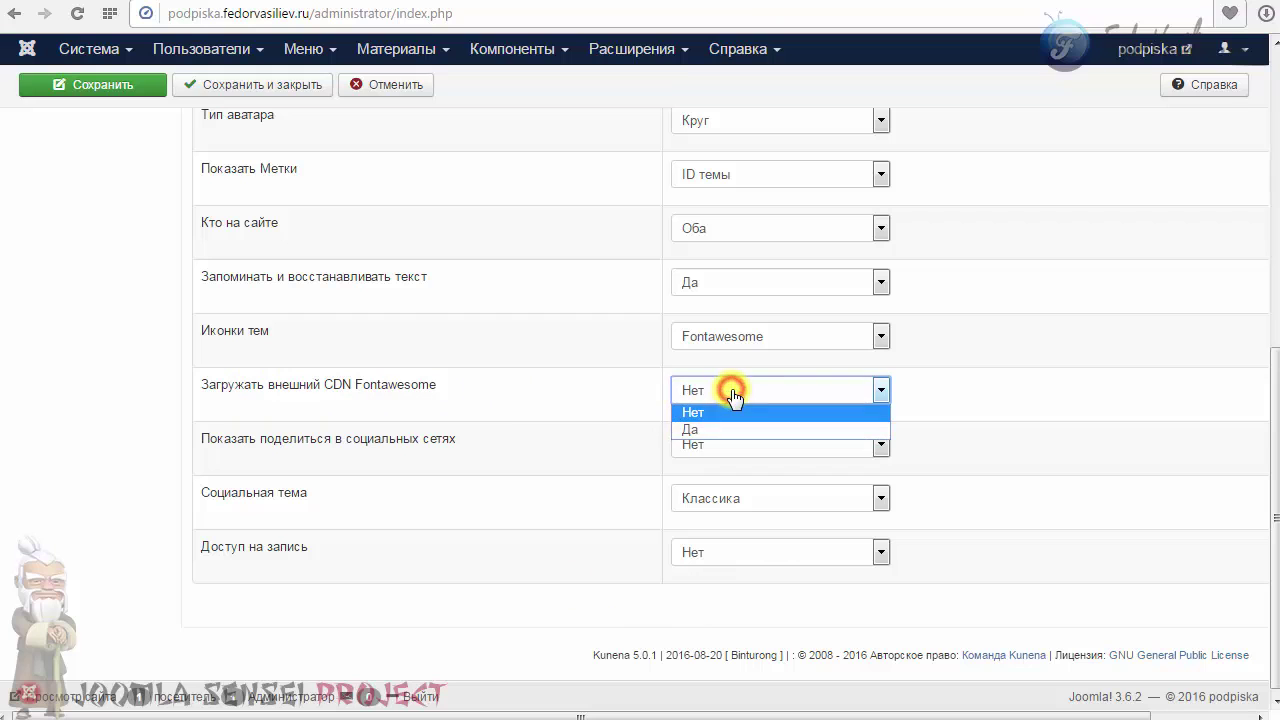
left_click(702, 433)
left_click(134, 84)
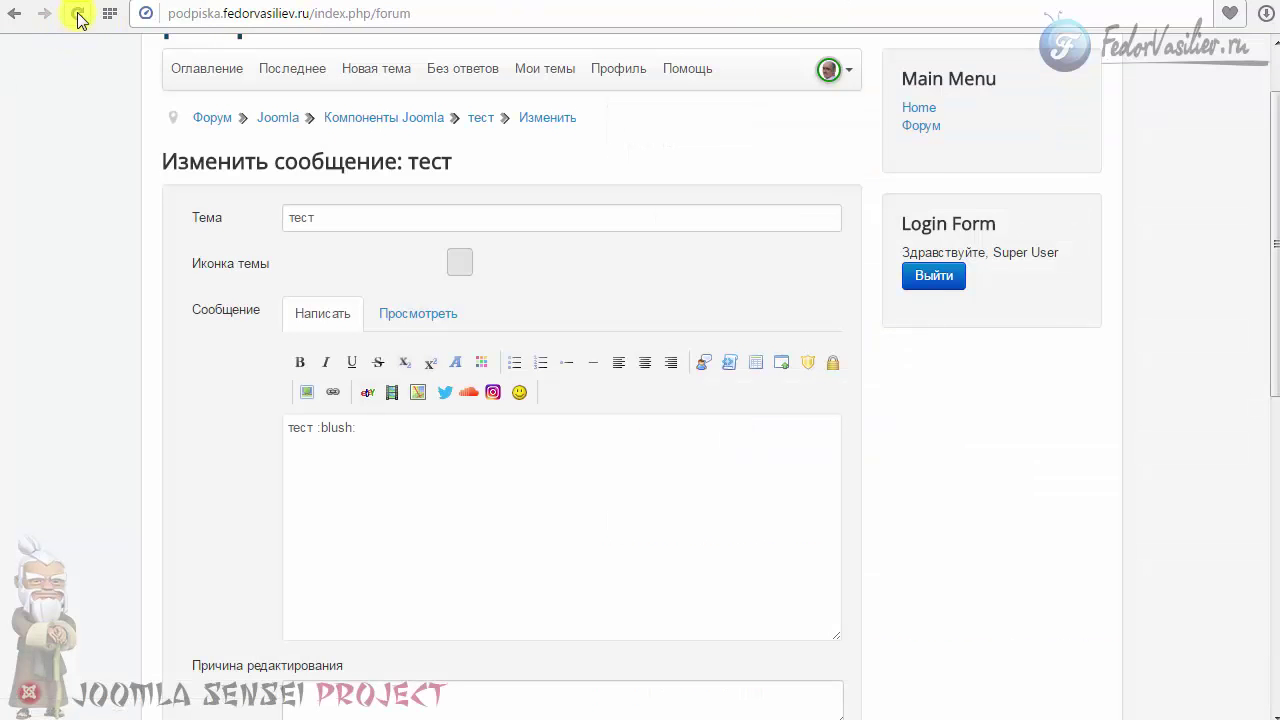
key("F5")
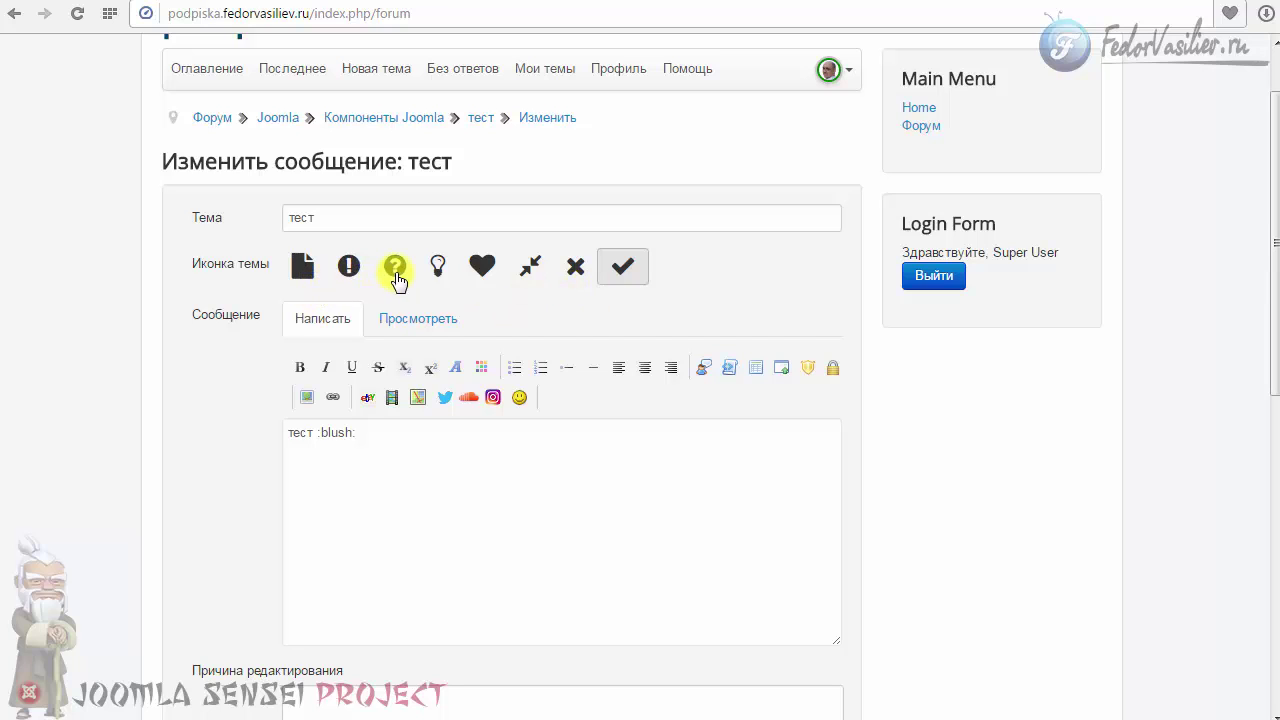
- Choose the heart as the Иконка темы of topic тест and submit the edited message
left_click(396, 278)
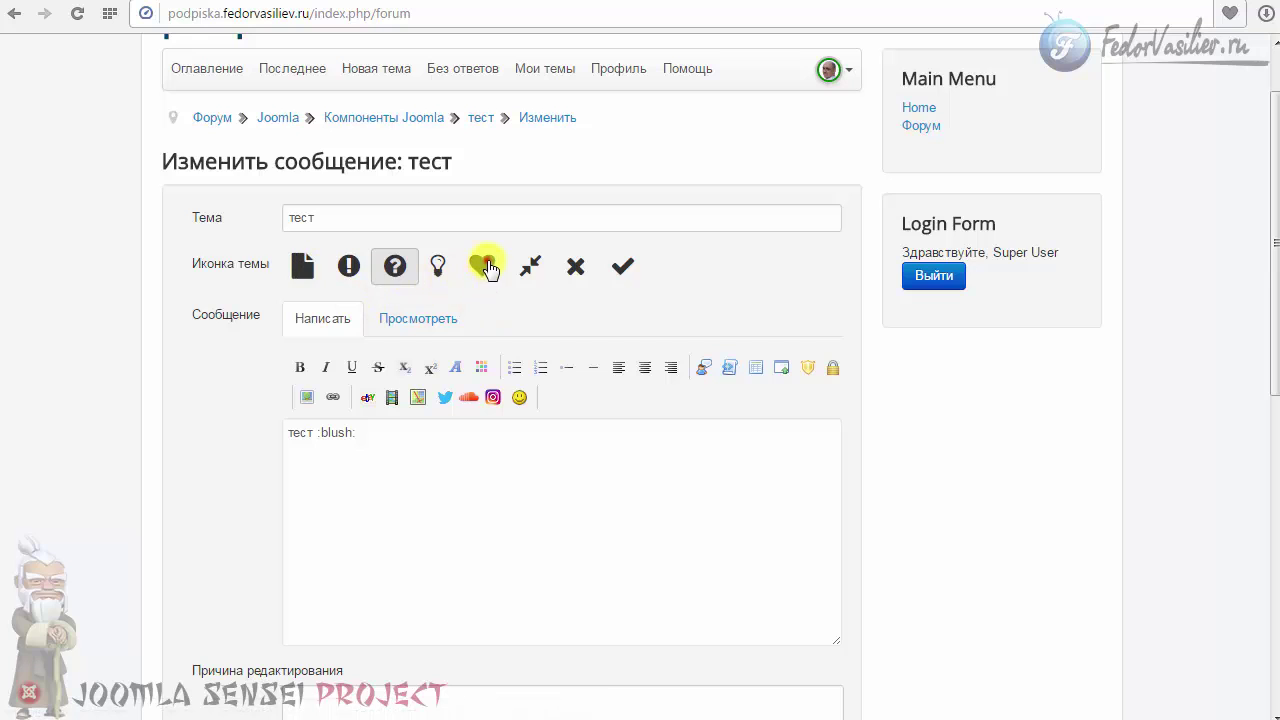
left_click(484, 265)
scroll(485, 450, "down", 2)
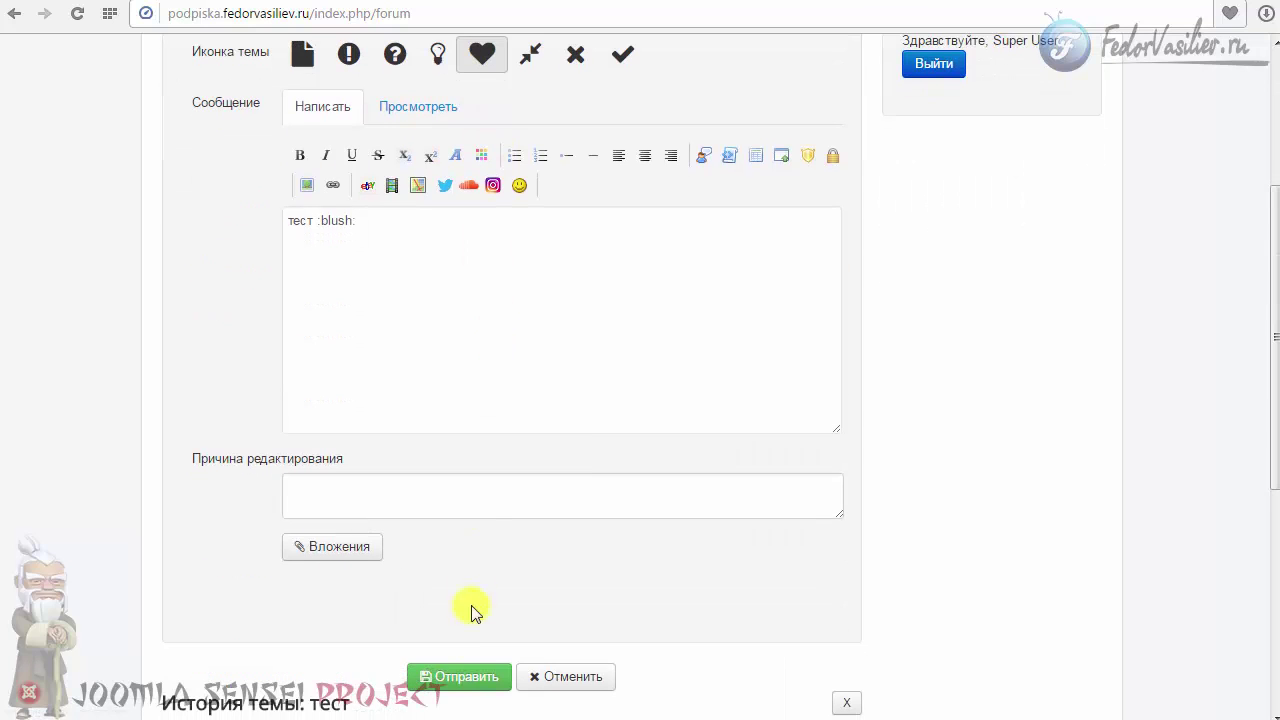
left_click(485, 677)
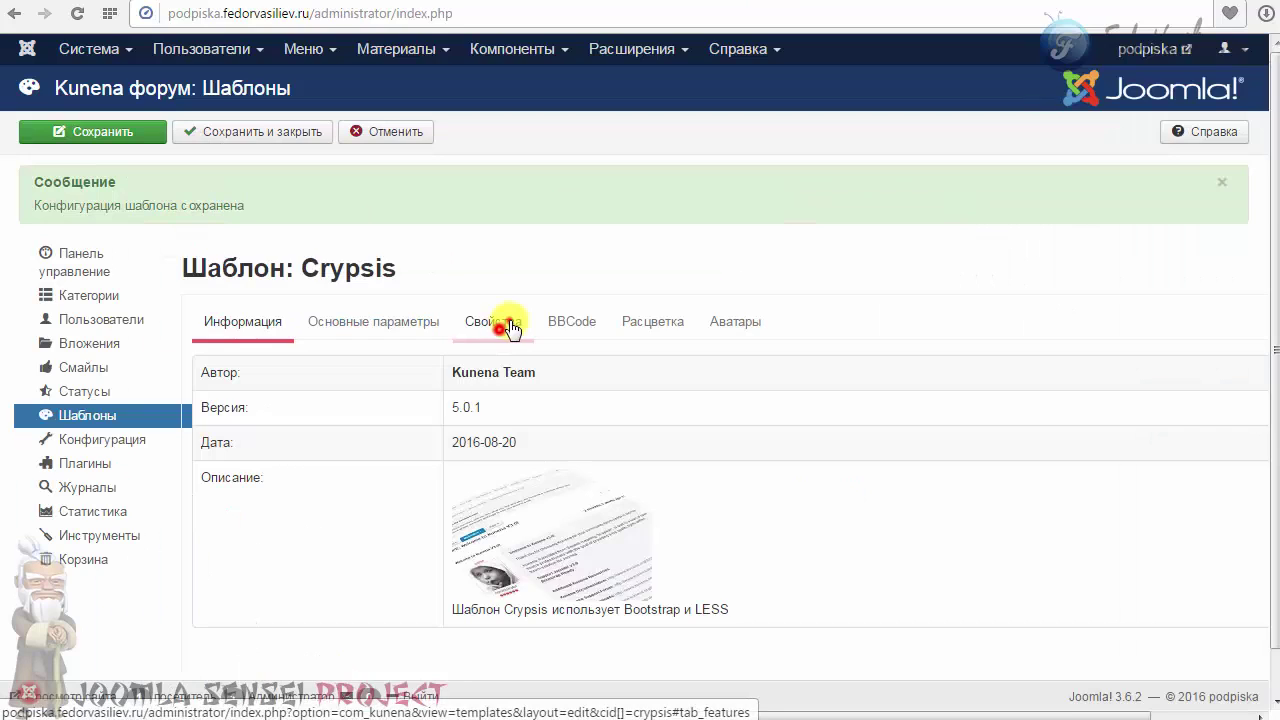
- In the Crypsis Свойства settings, set Показать поделиться в социальных сетях to Да, keep Социальная тема as Классика, and save
left_click(508, 322)
scroll(511, 320, "down", 5)
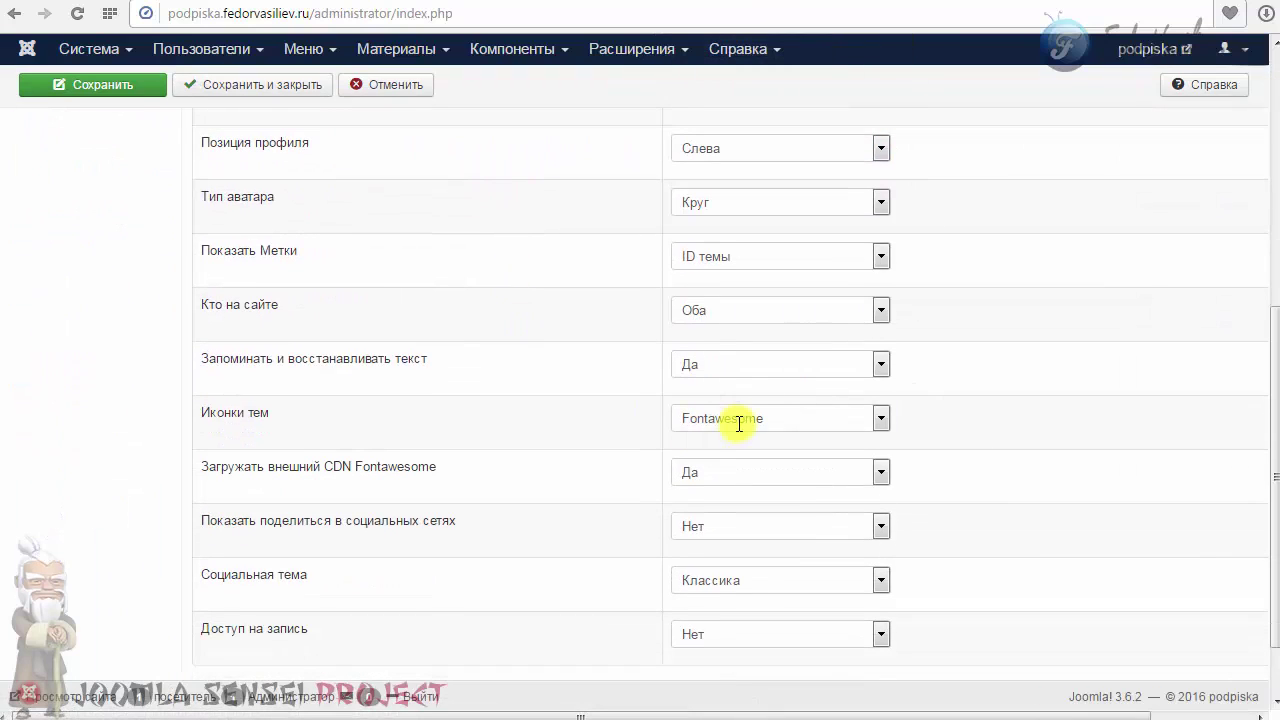
left_click(740, 418)
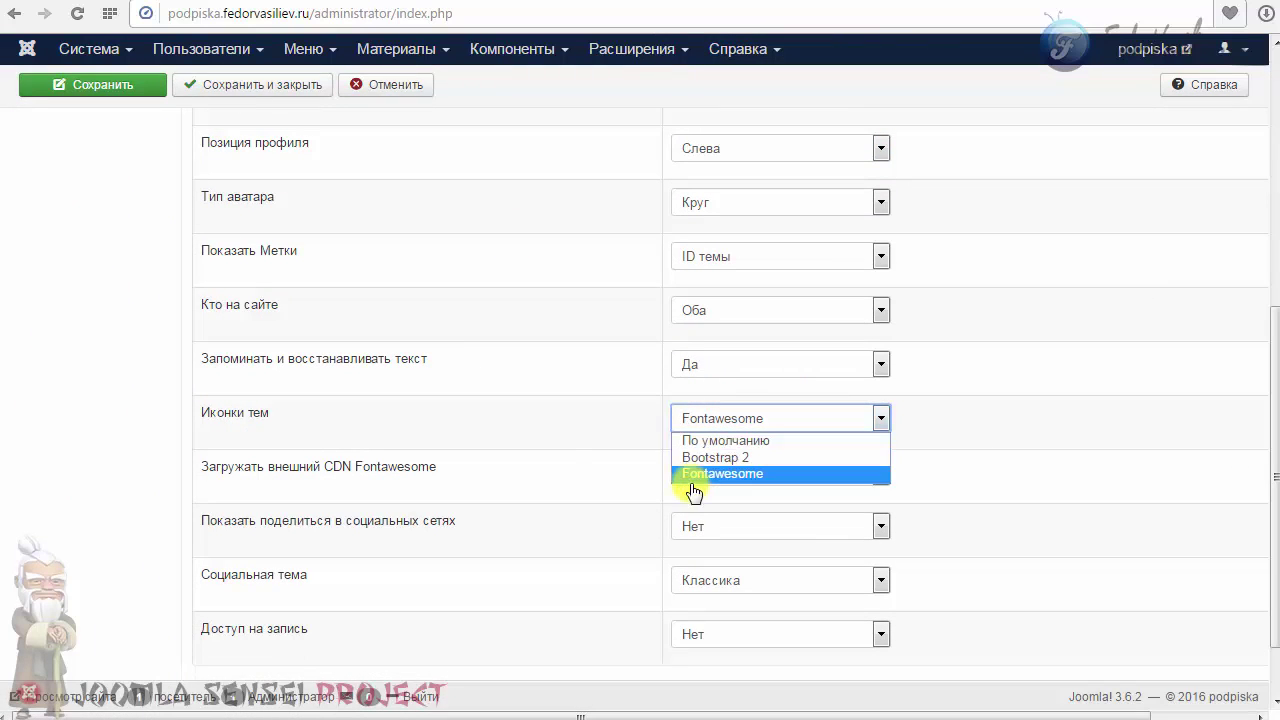
left_click(580, 421)
scroll(671, 429, "down", 2)
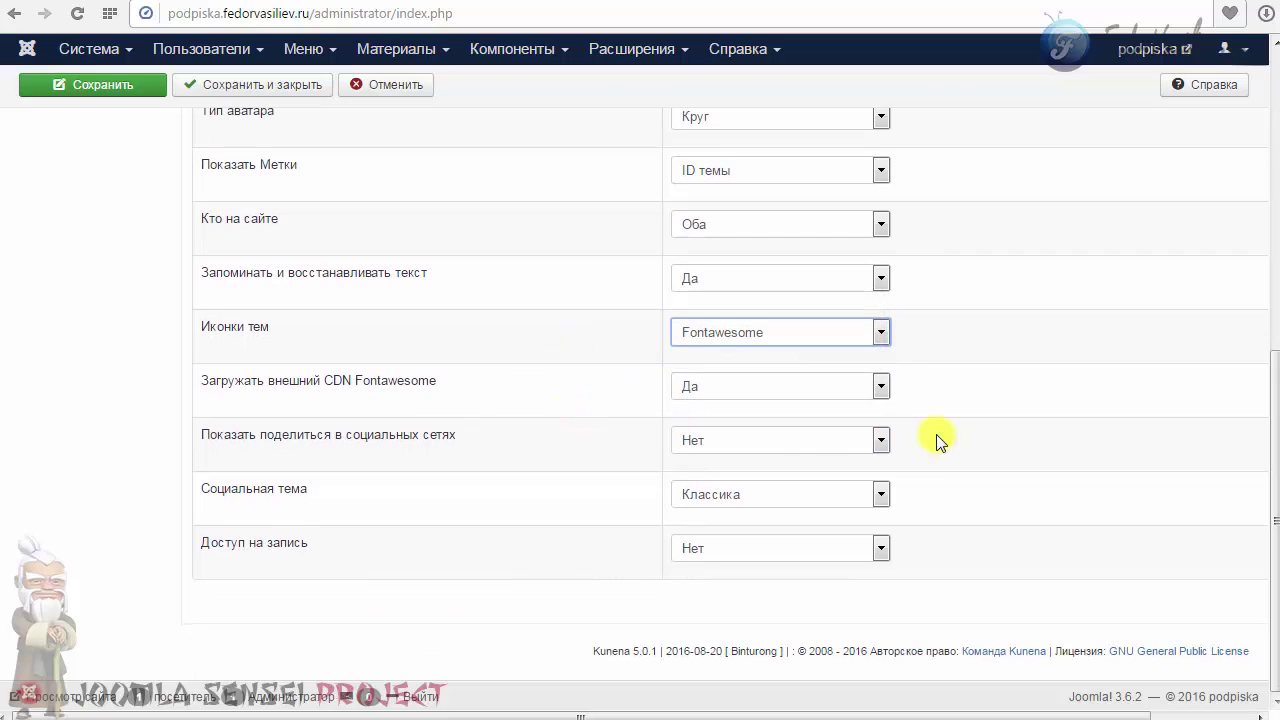
left_click(749, 443)
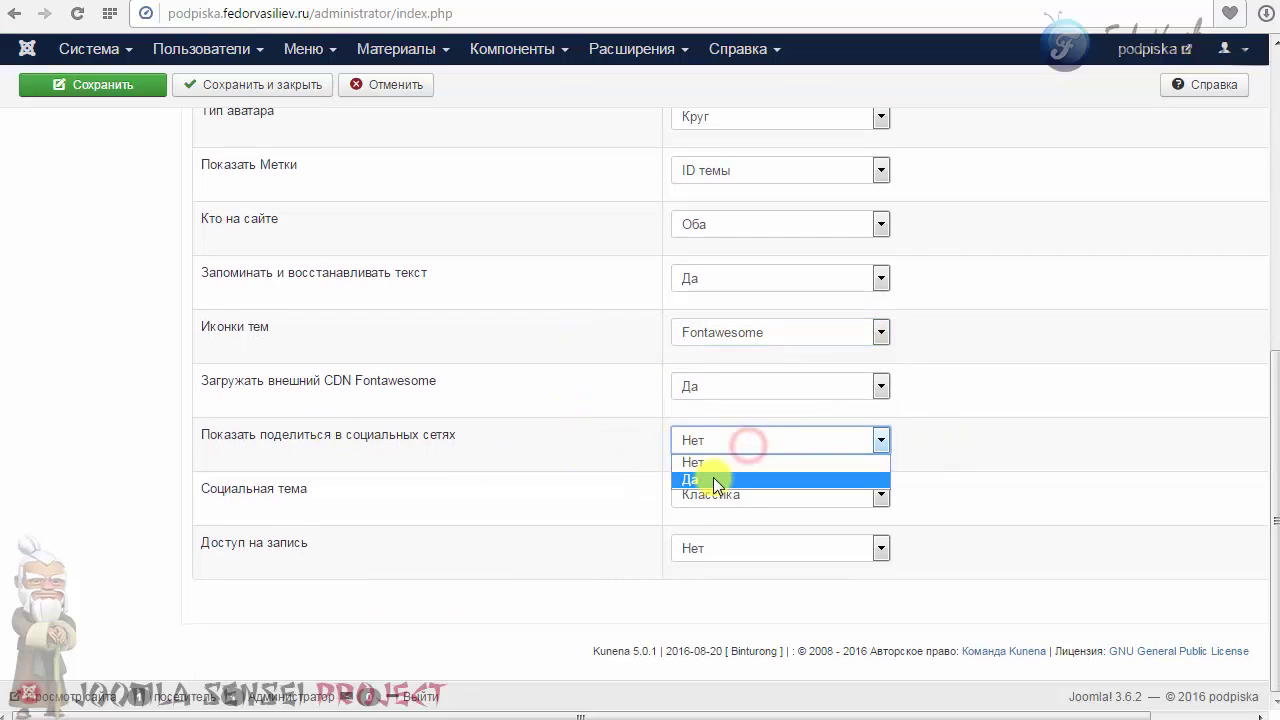
left_click(713, 477)
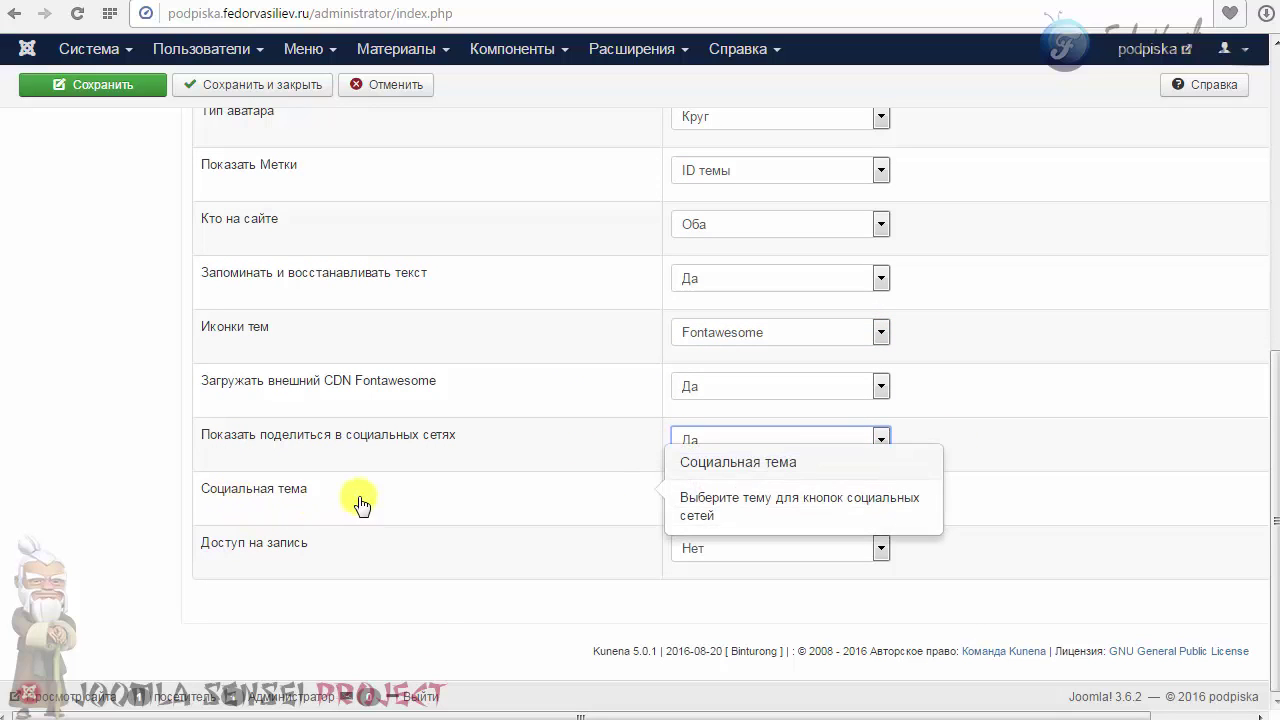
left_click(711, 500)
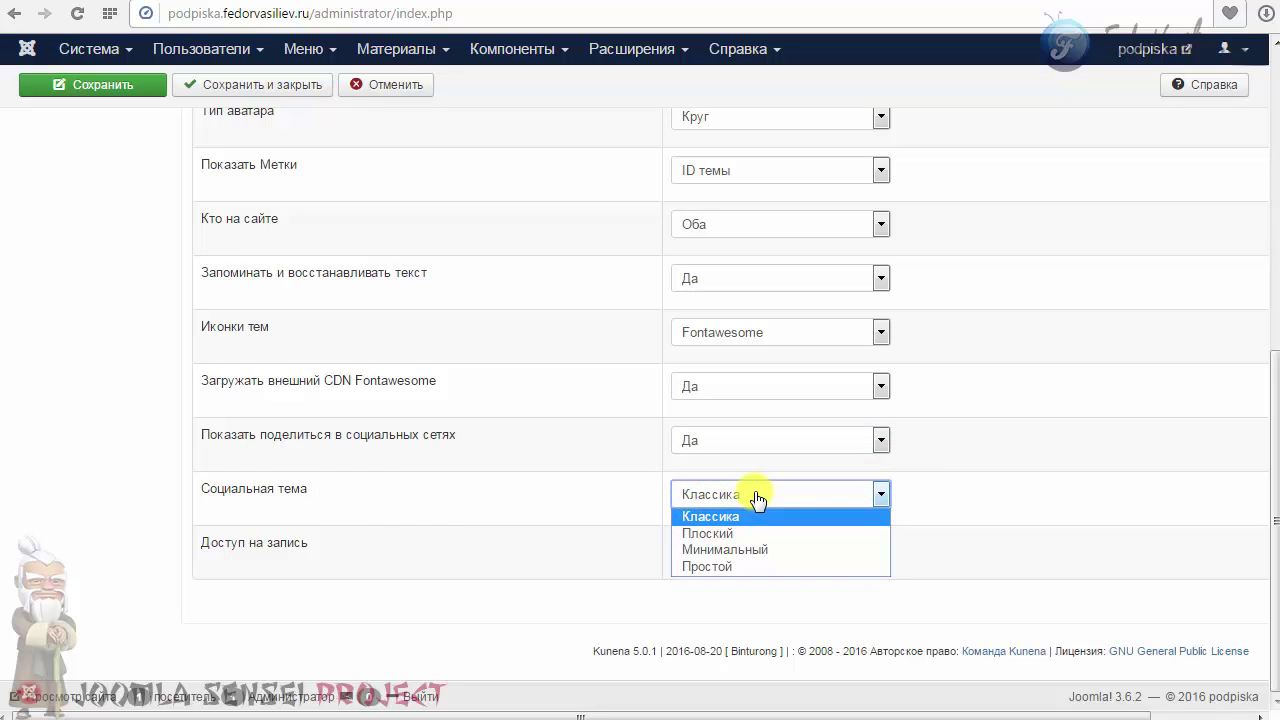
left_click(758, 500)
left_click(135, 84)
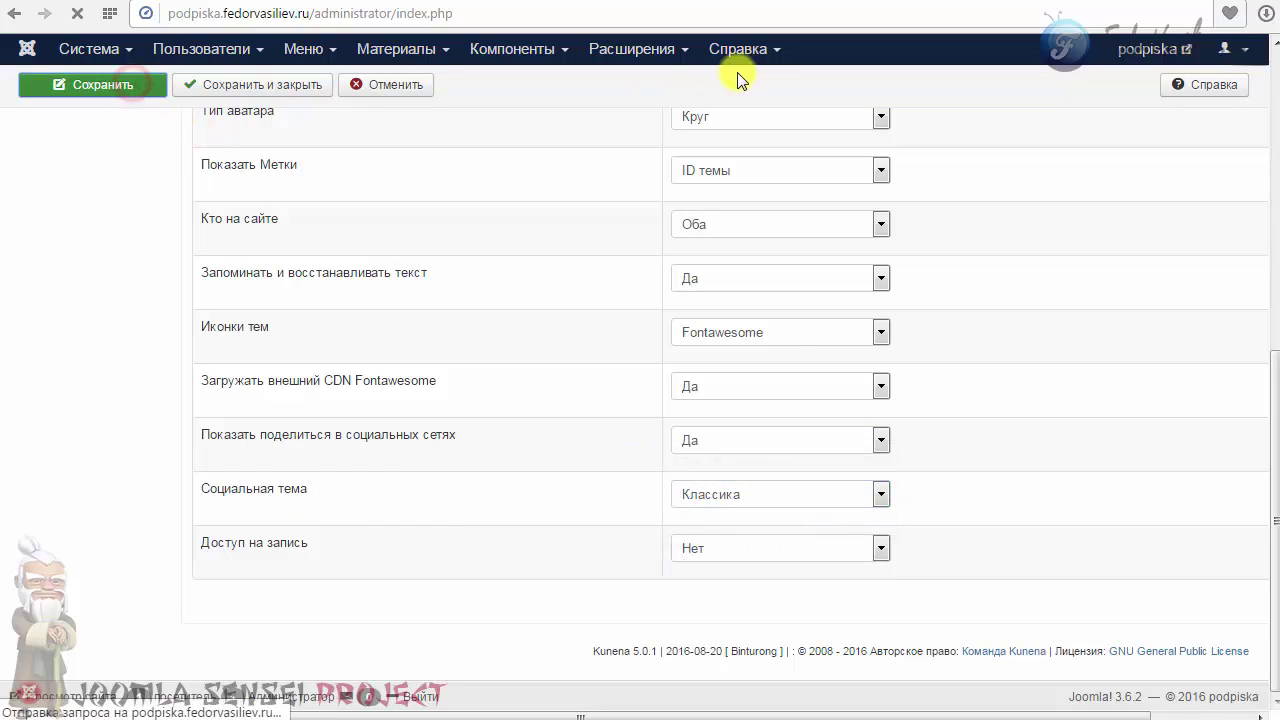
- On the front end, check the share buttons in topic тест and its icon in the Компоненты Joomla category list
left_click(790, 1)
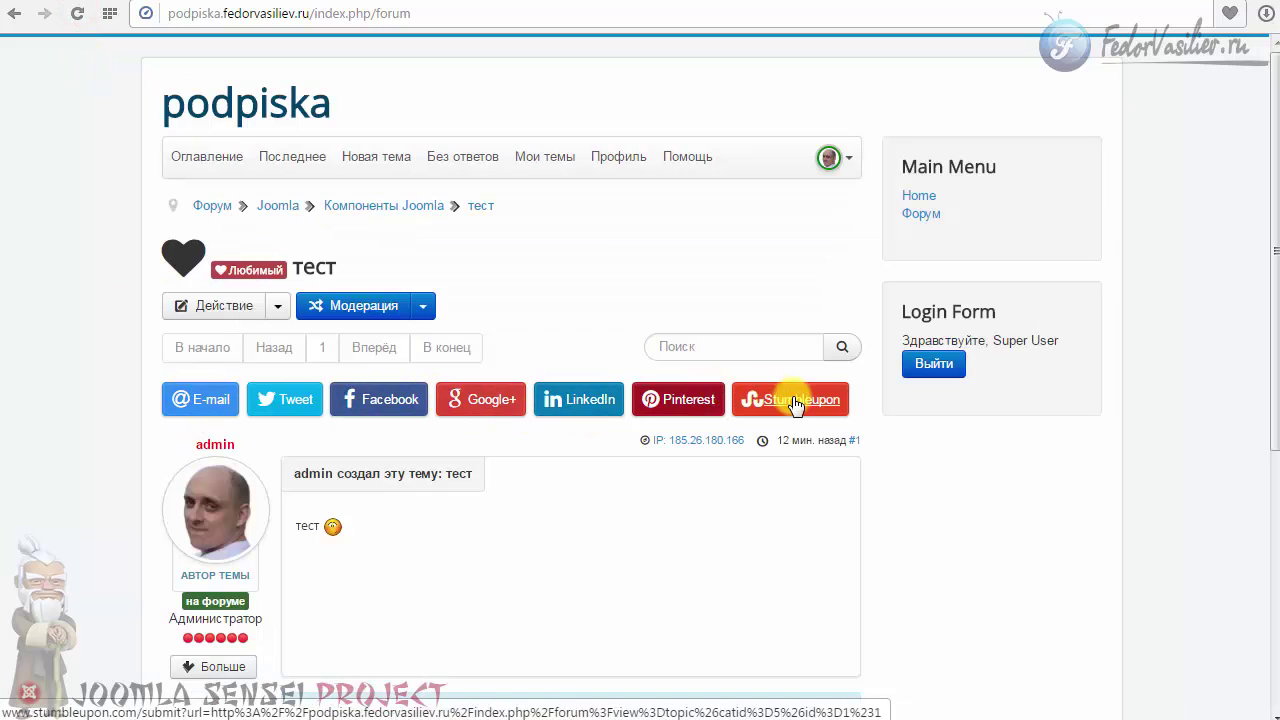
left_click(210, 206)
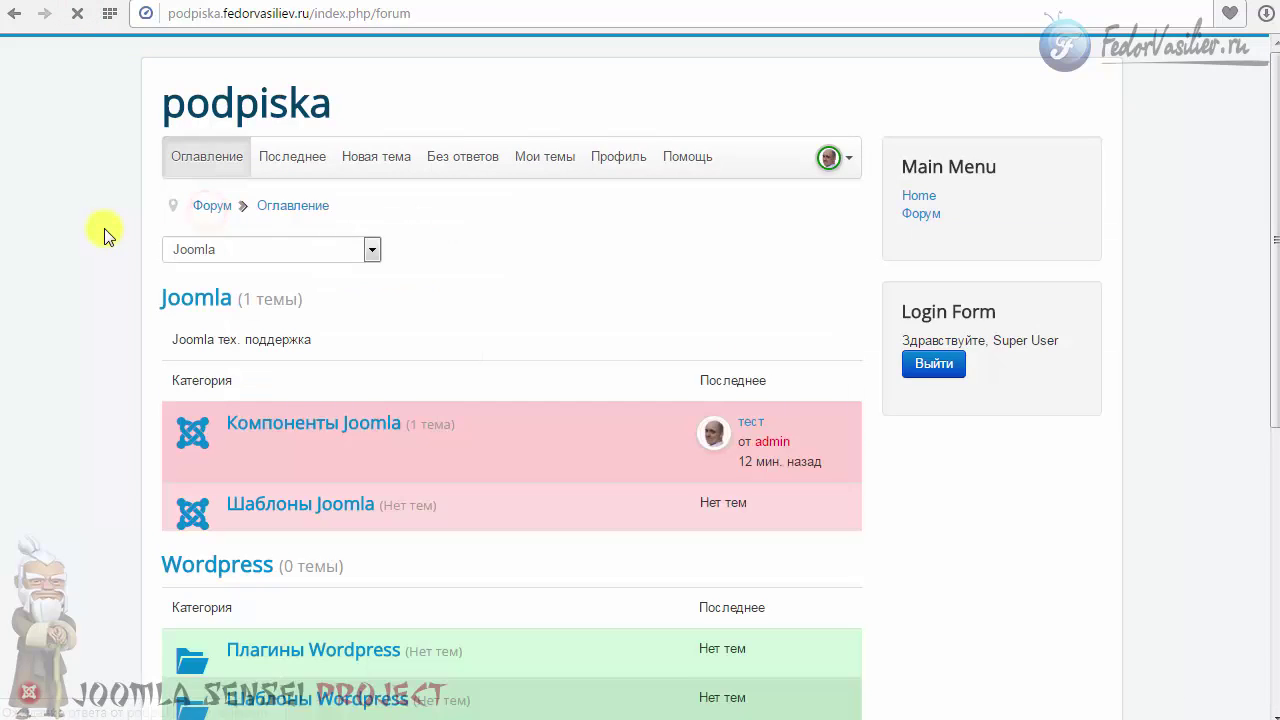
scroll(100, 229, "down", 3)
scroll(100, 229, "down", 1)
scroll(266, 330, "up", 3)
left_click(279, 322)
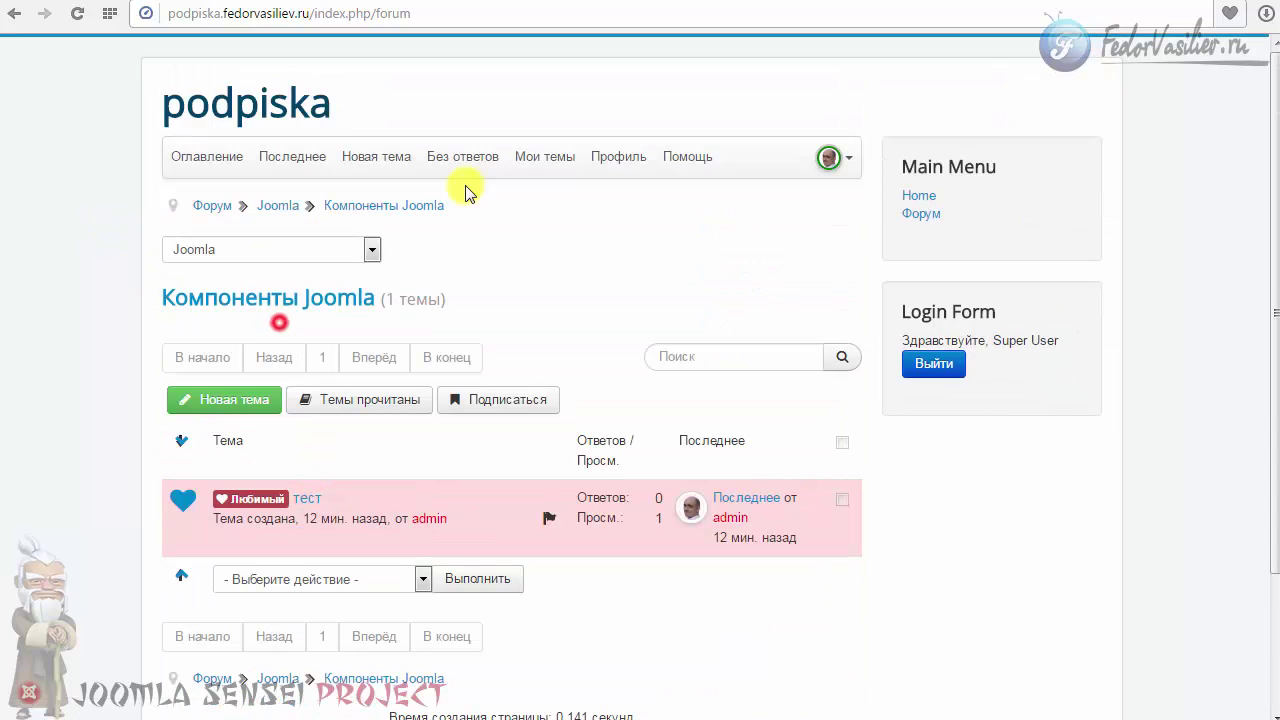
left_click(305, 498)
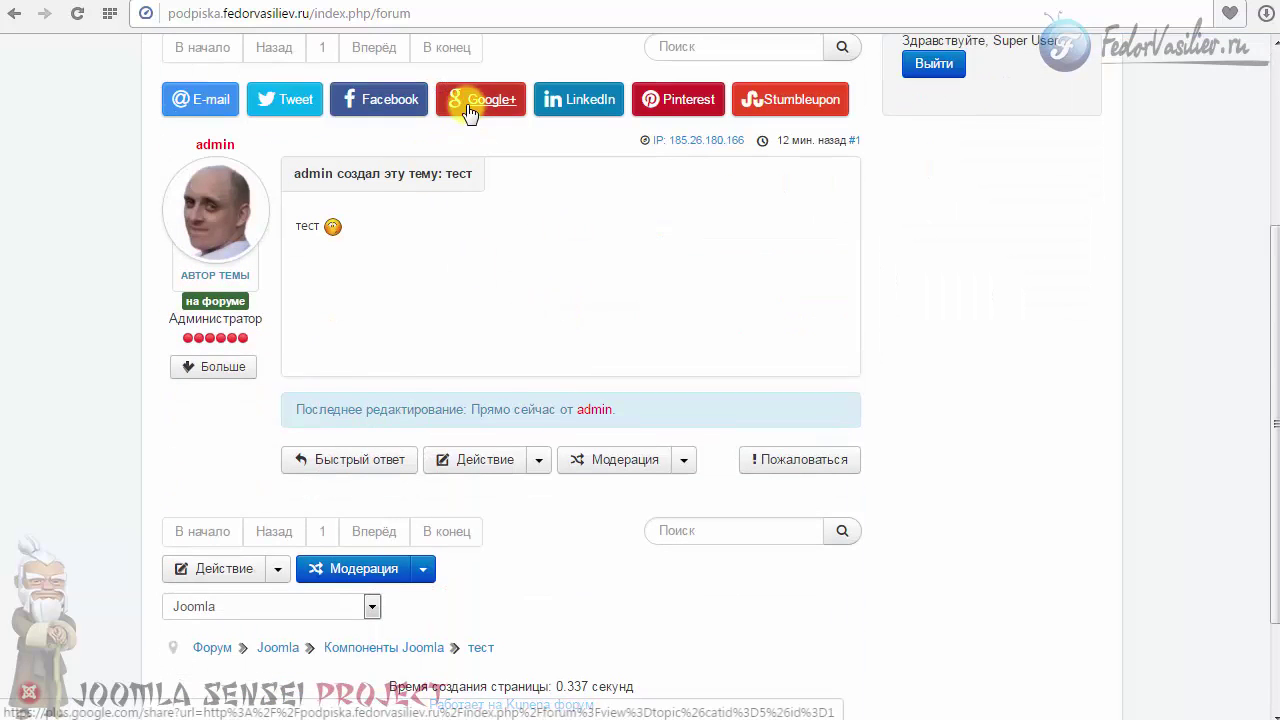
scroll(480, 100, "up", 2)
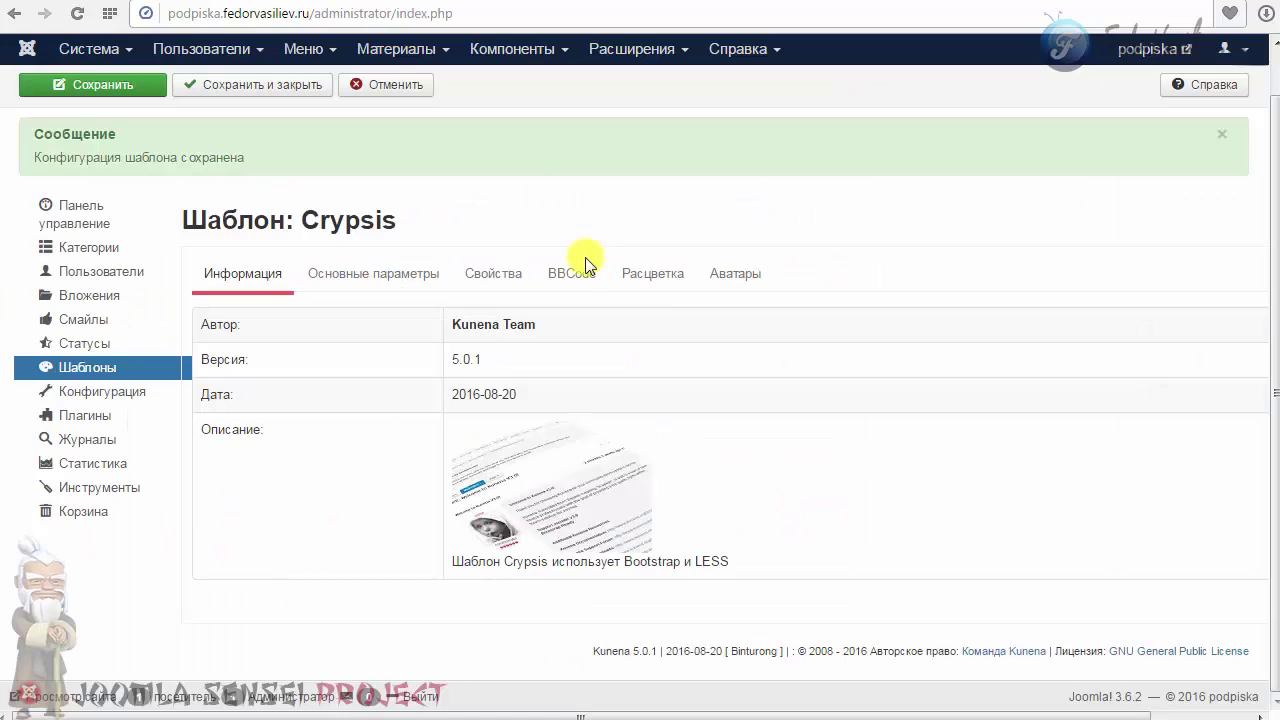
- Set Социальная тема to Простой in the Crypsis Свойства settings, save, and reload topic тест to check the share buttons
left_click(467, 273)
scroll(477, 277, "down", 5)
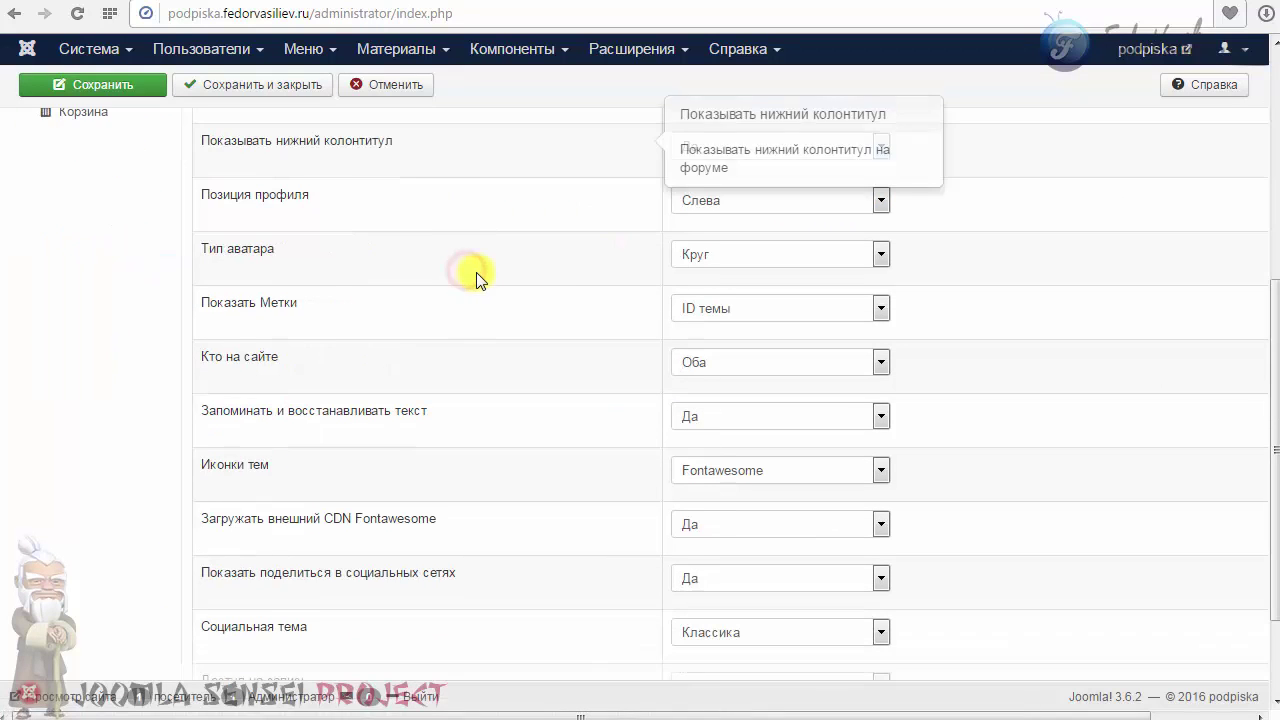
left_click(722, 495)
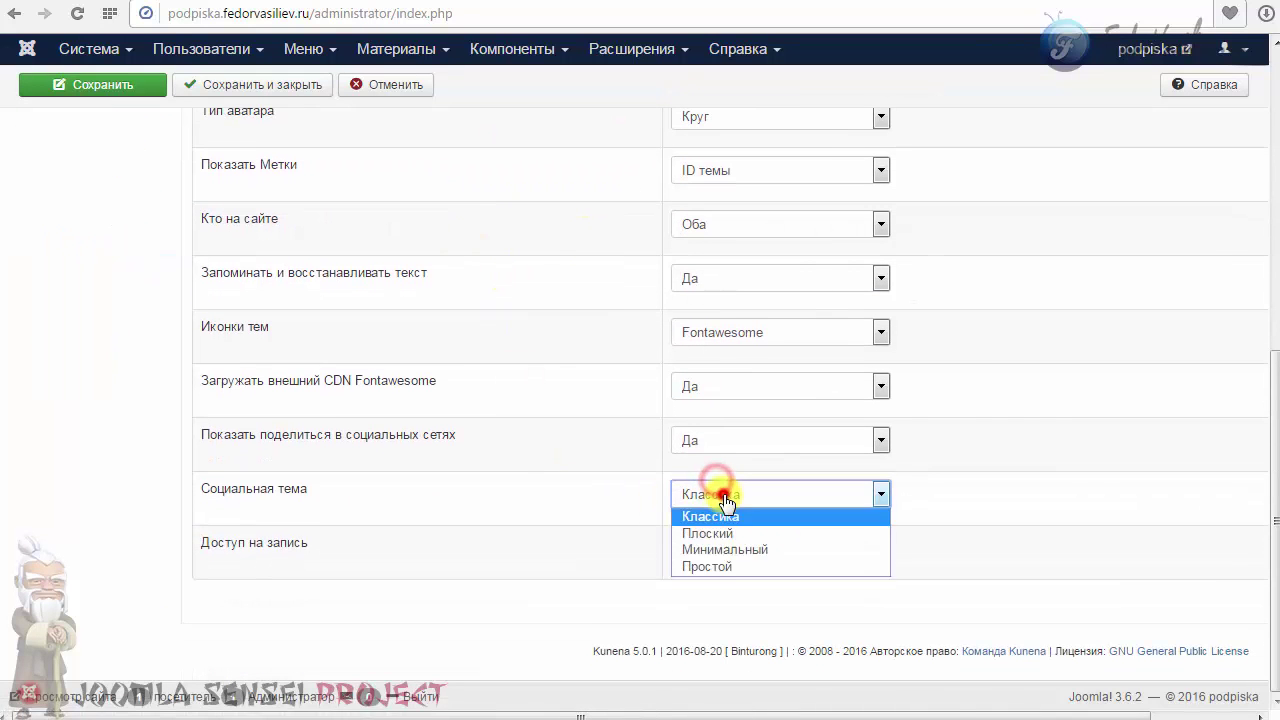
left_click(722, 567)
left_click(115, 88)
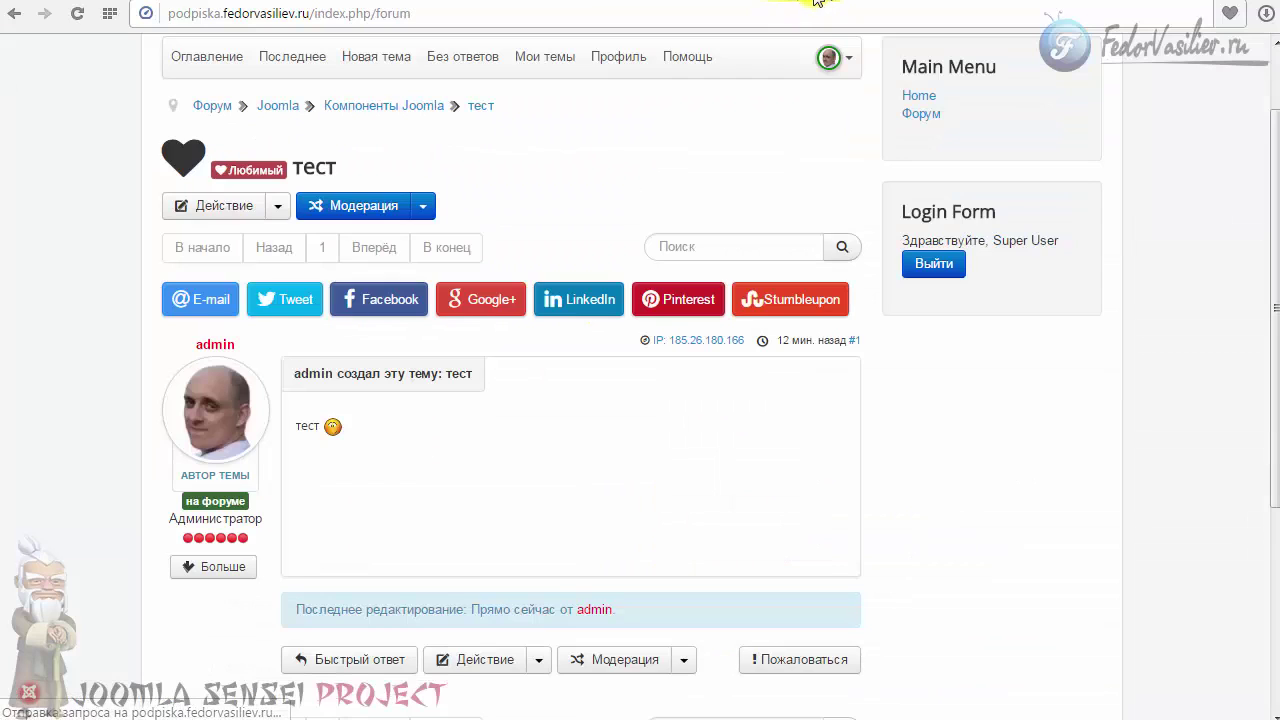
left_click(77, 13)
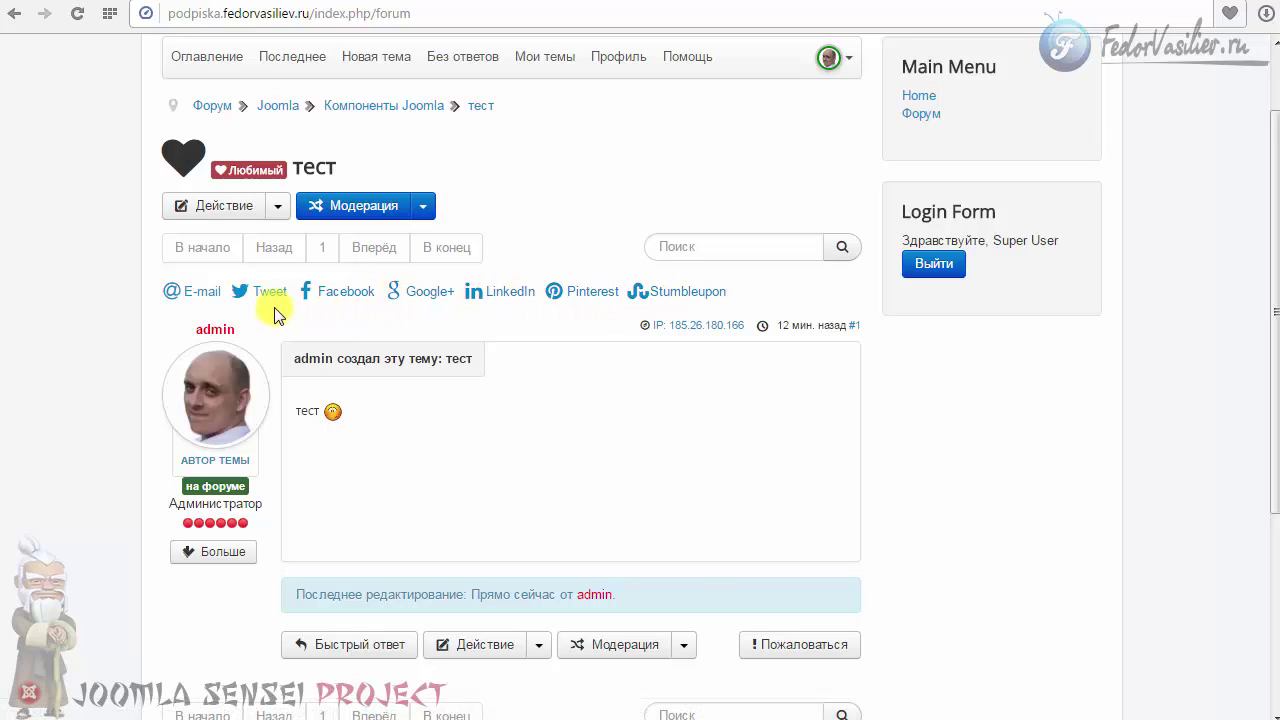
scroll(169, 297, "down", 3)
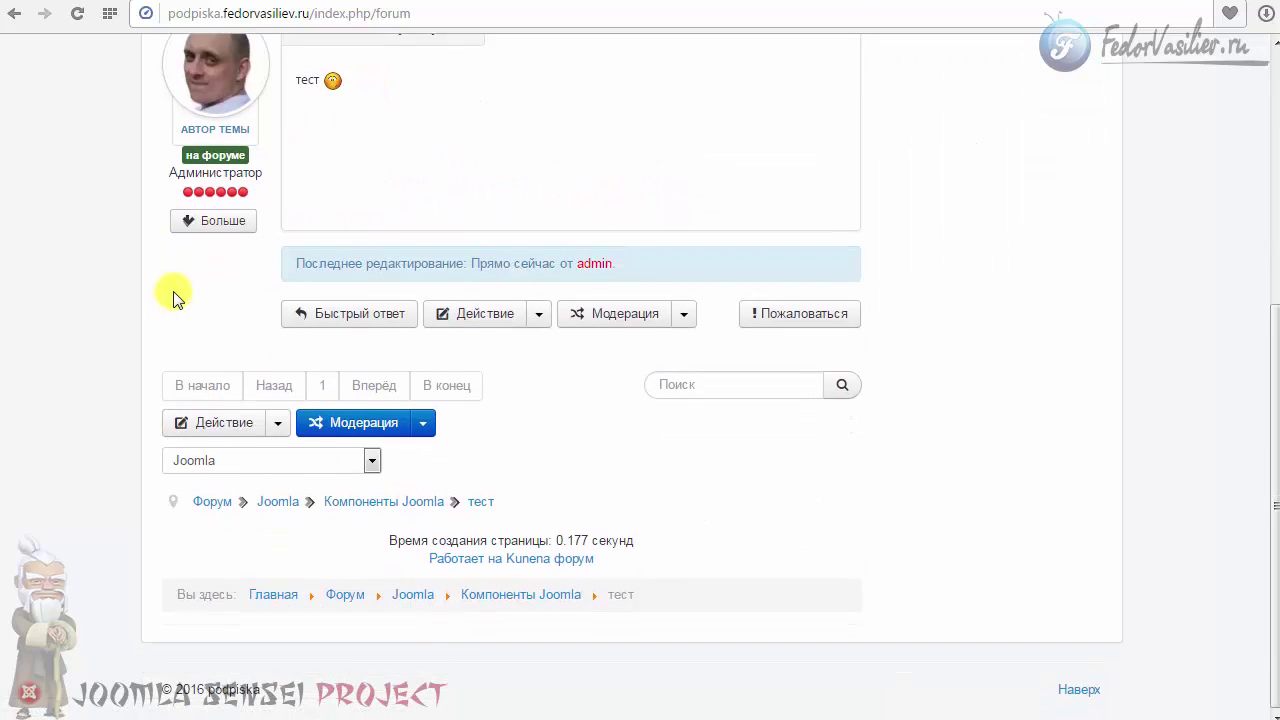
scroll(169, 297, "up", 4)
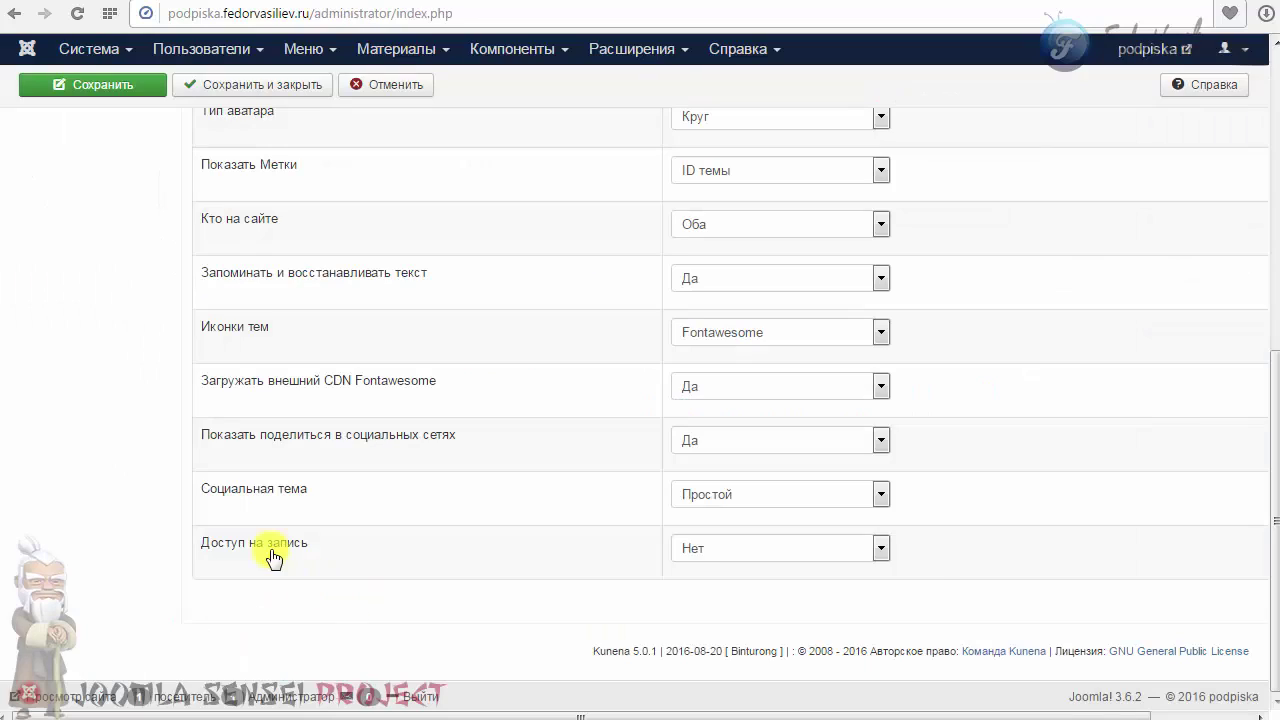
- Set Доступ на запись to Да in the Crypsis template's Свойства settings
mouse_move(268, 553)
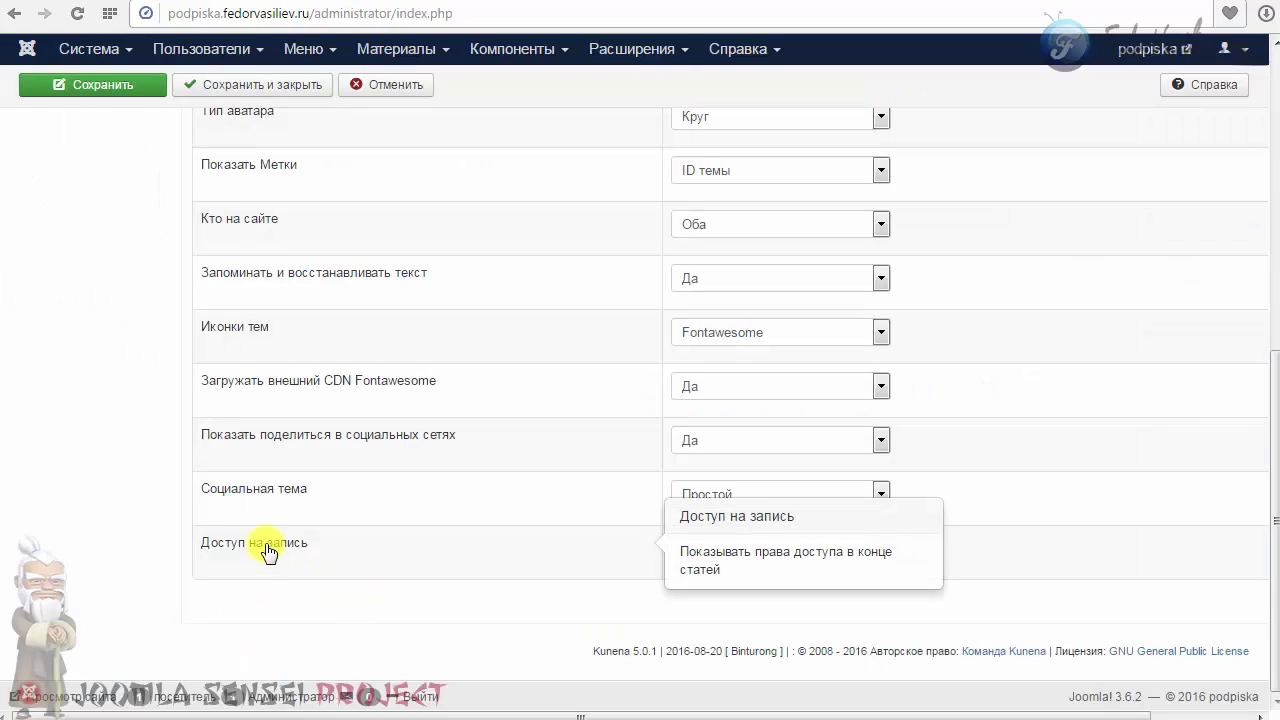
left_click(703, 543)
left_click(711, 587)
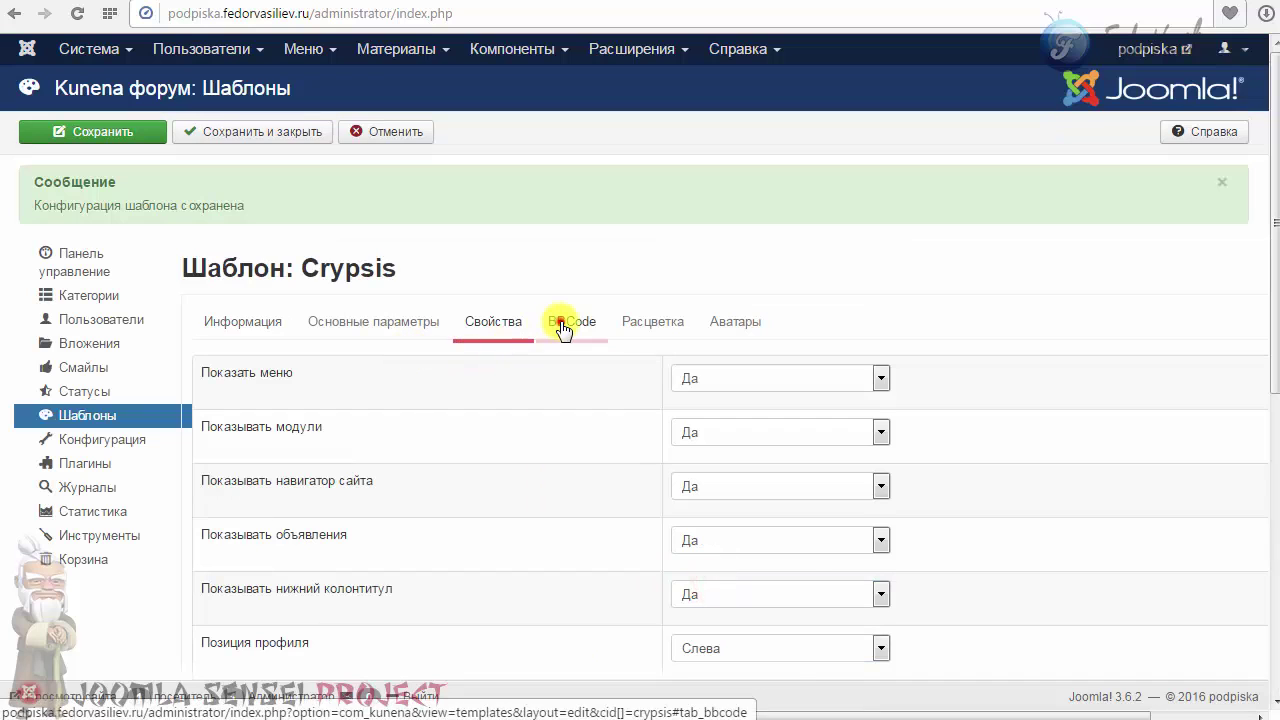
- Look through the Crypsis template's BBCode options, including the choices for Показывать twitter
left_click(565, 325)
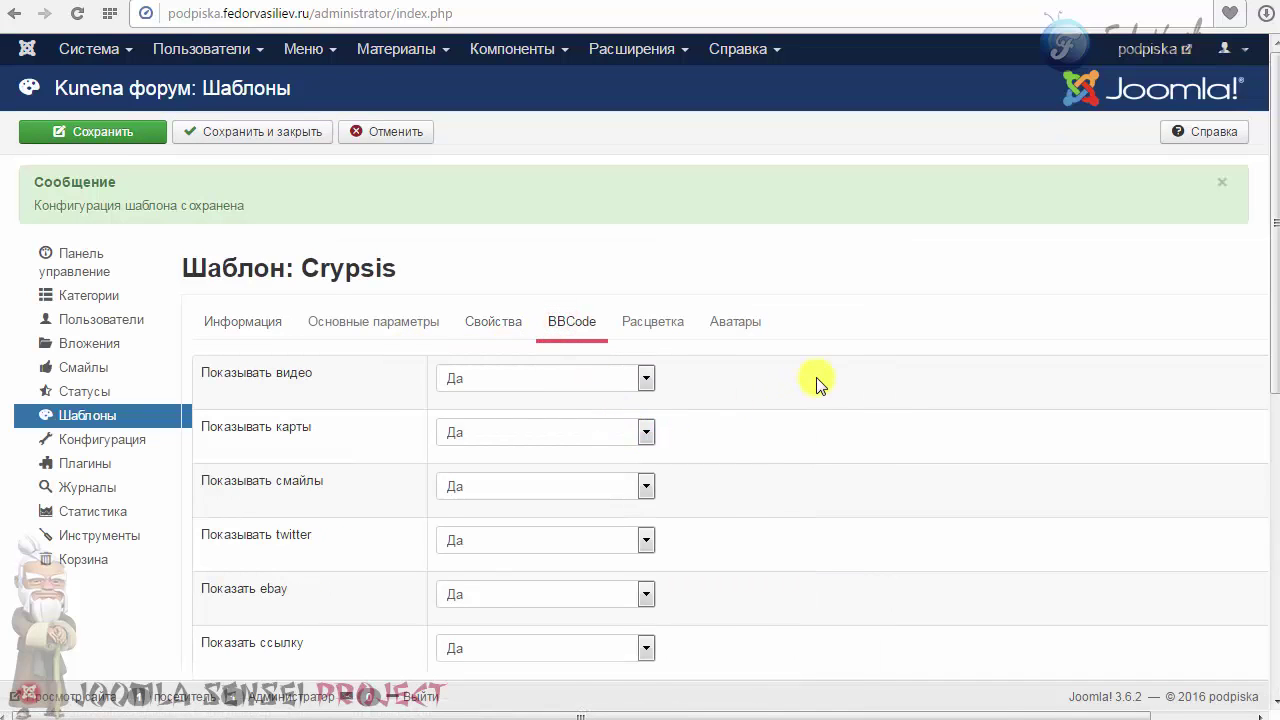
scroll(816, 385, "down", 6)
scroll(810, 380, "up", 2)
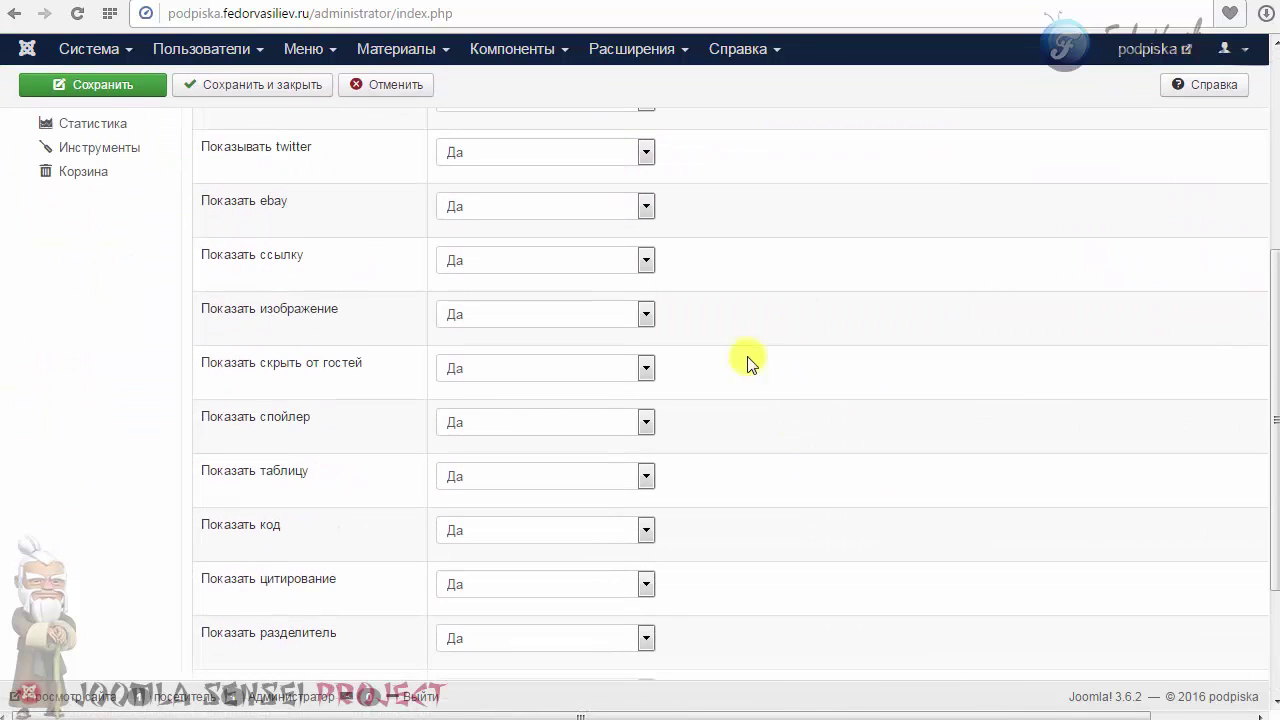
left_click(523, 160)
left_click(523, 157)
scroll(811, 241, "up", 1)
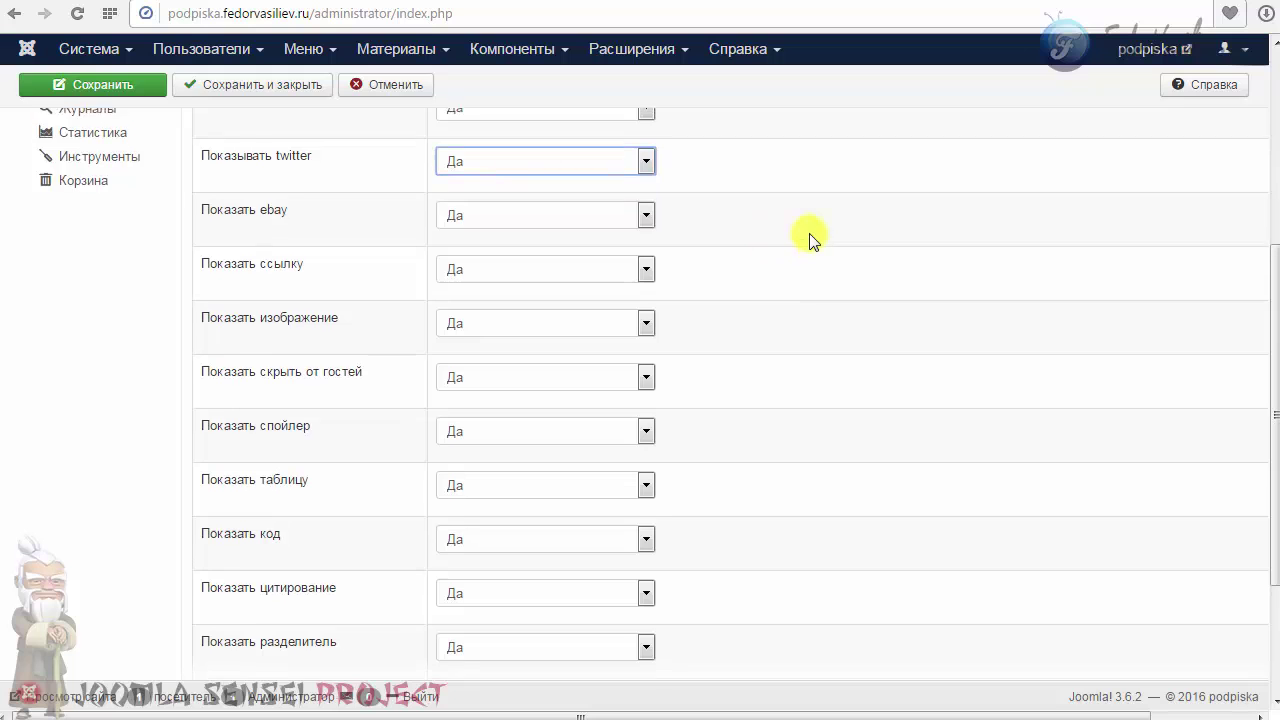
- Set Показать Soundcloud to Нет in the Crypsis template's BBCode options
scroll(798, 276, "up", 3)
scroll(769, 379, "down", 5)
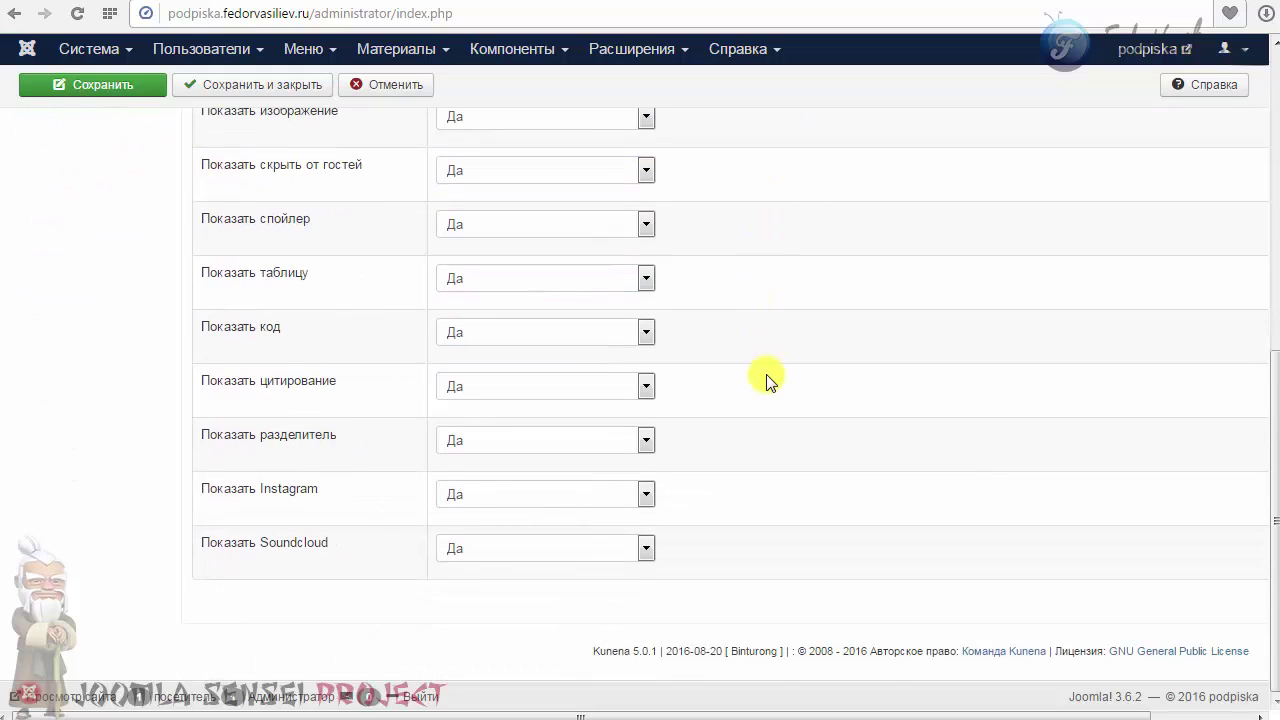
left_click(483, 548)
left_click(481, 567)
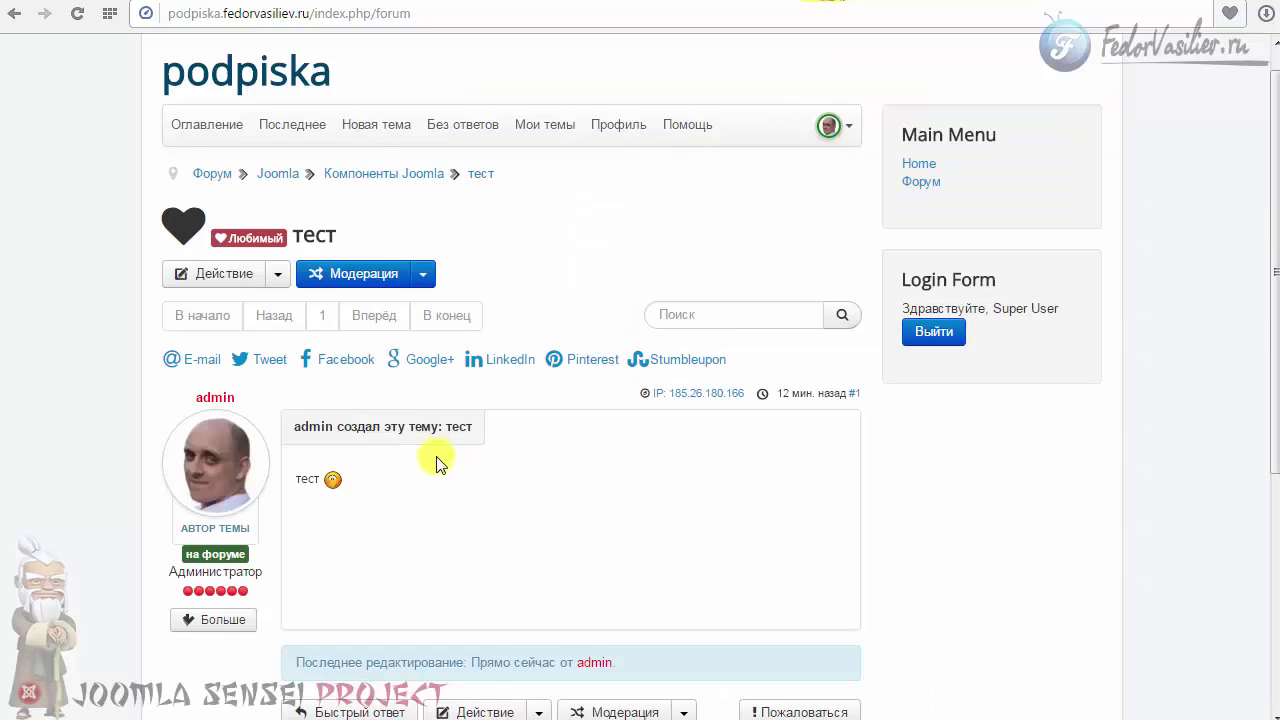
- Open the message of topic тест for editing on the forum's front end
scroll(437, 462, "down", 2)
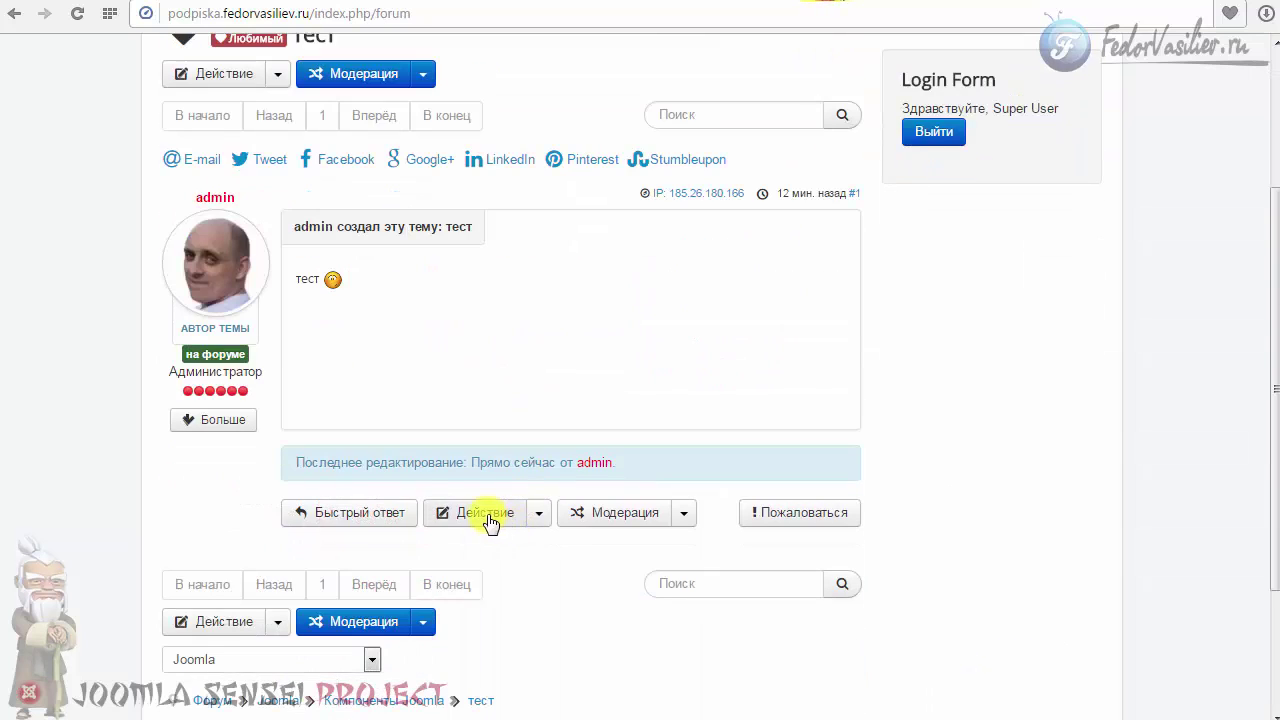
left_click(488, 513)
left_click(473, 589)
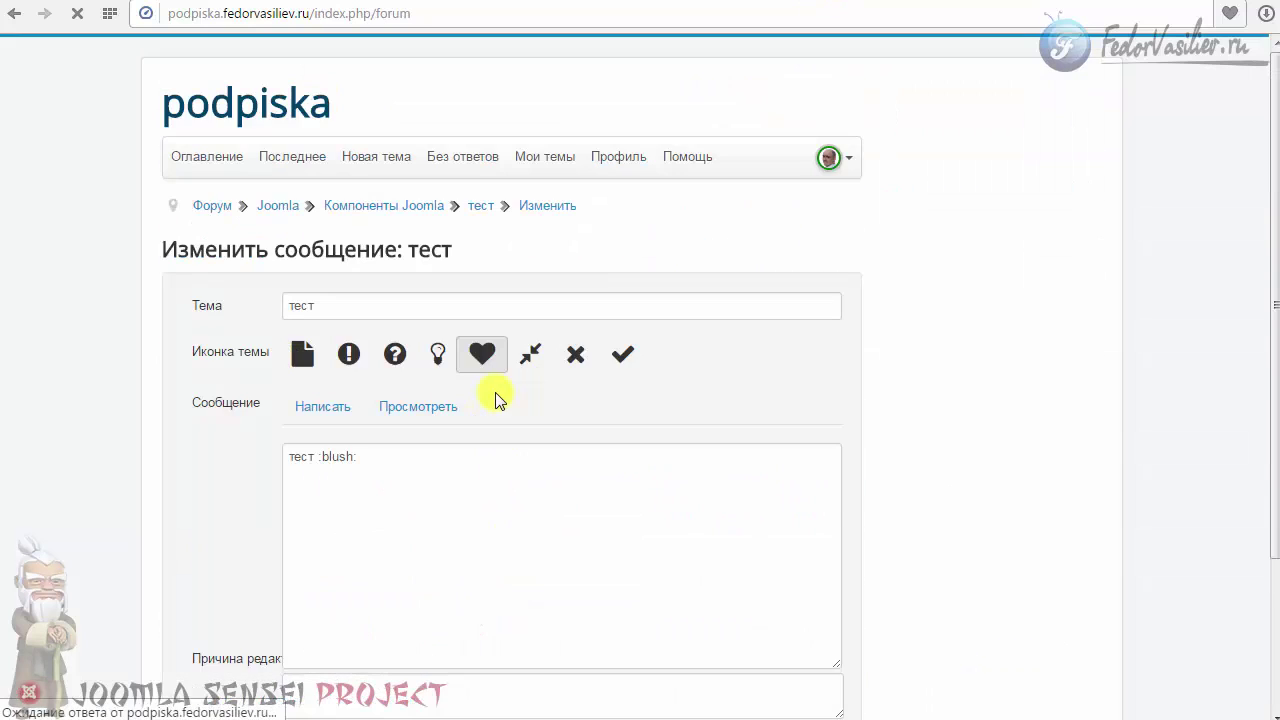
- Save the Crypsis template settings and reload the тест message editor to check its BBCode buttons
mouse_move(392, 487)
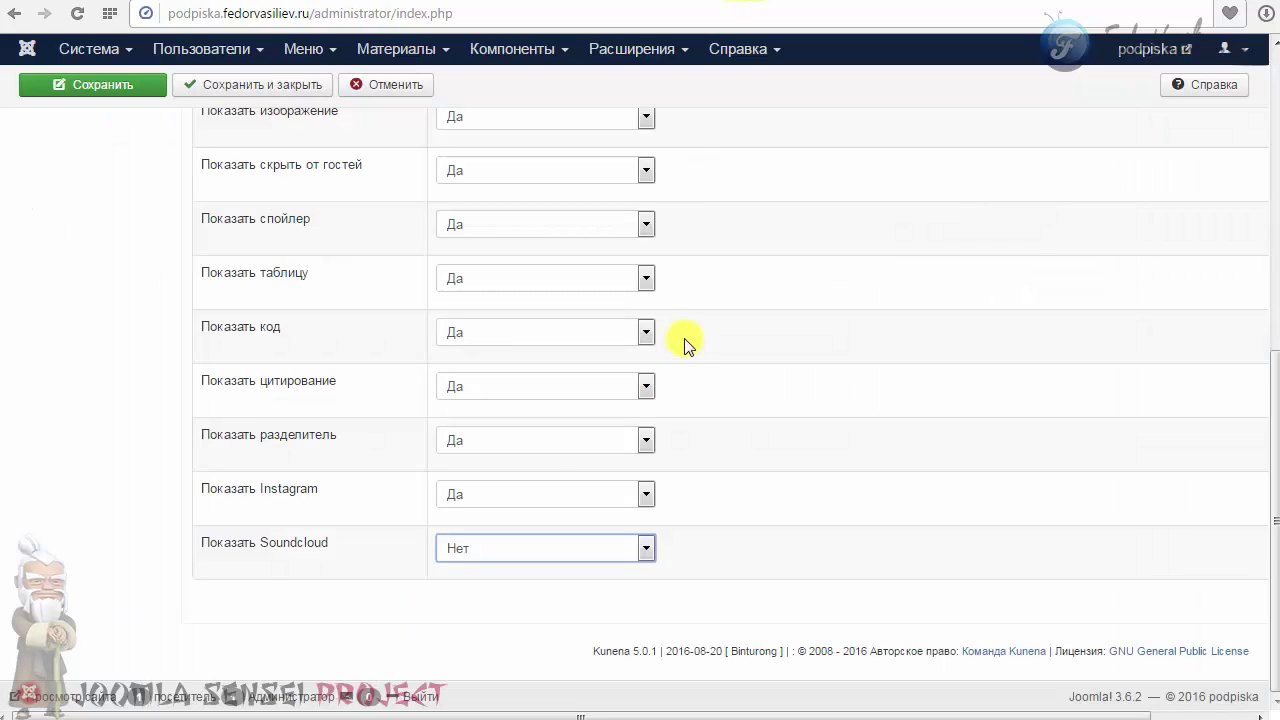
left_click(130, 86)
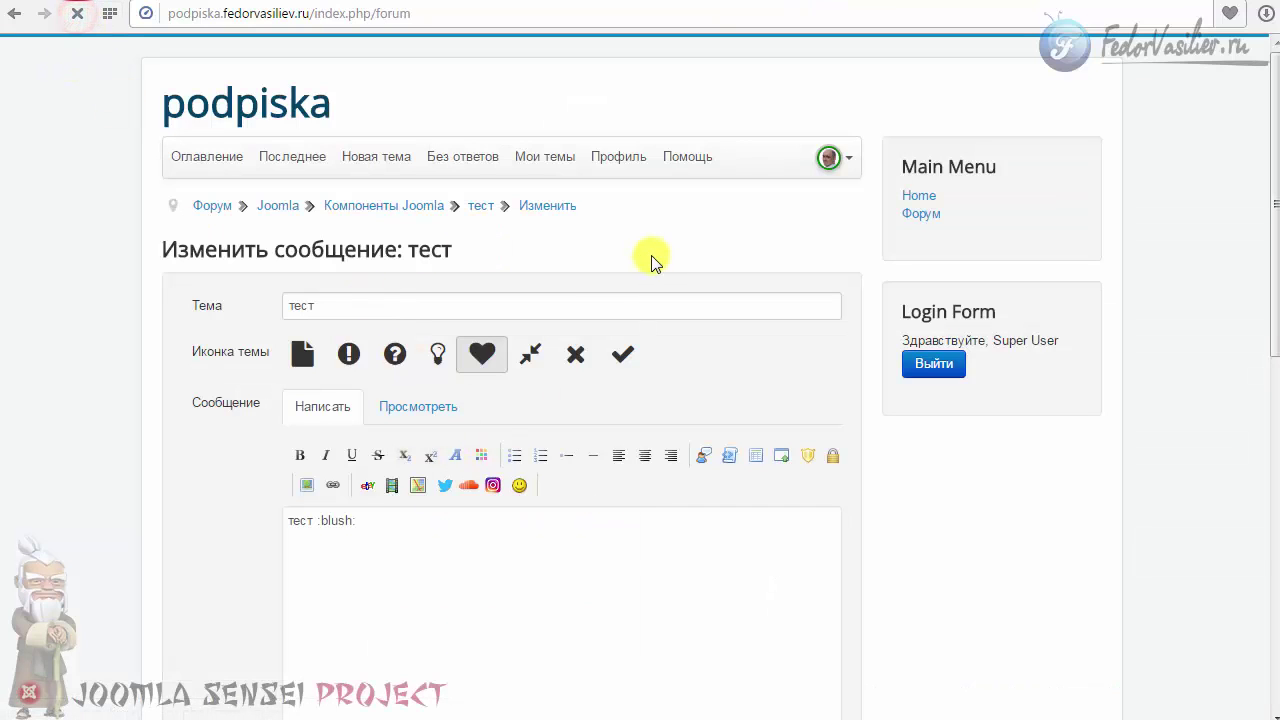
key("F5")
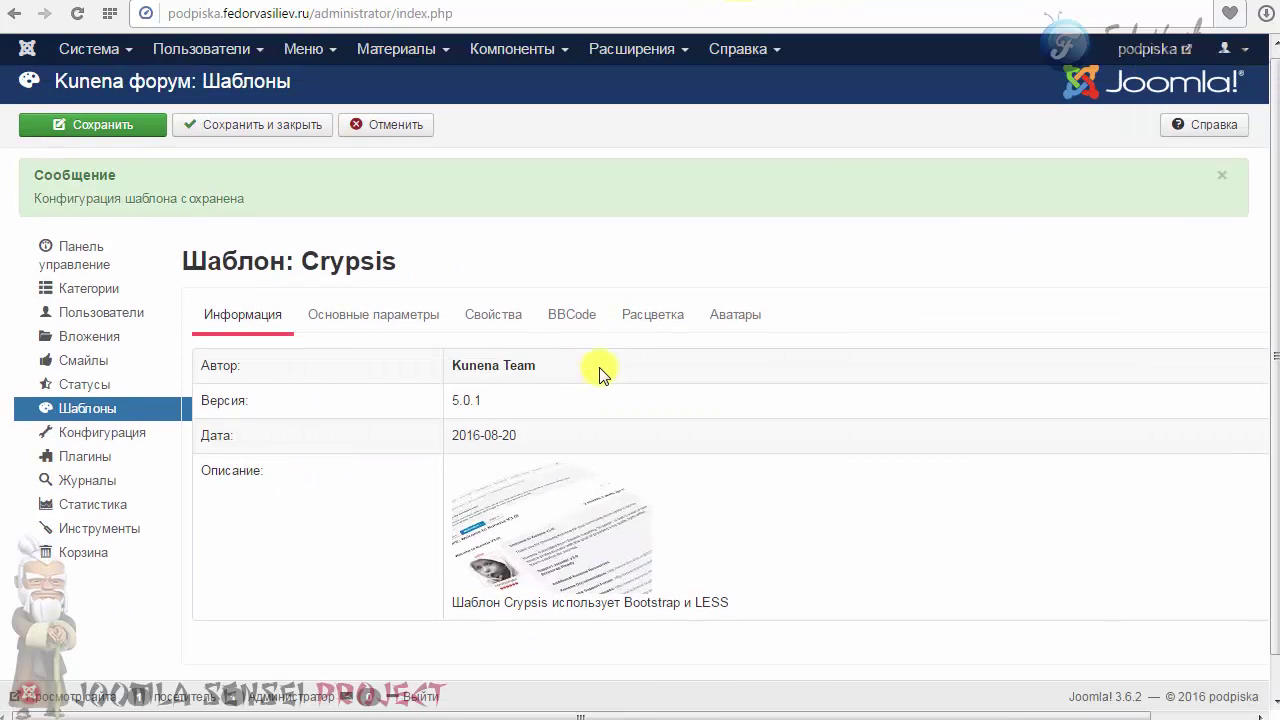
- Set Показать Instagram, Показать ebay and Показывать twitter to Нет in the Crypsis BBCode options
left_click(502, 321)
scroll(548, 366, "down", 6)
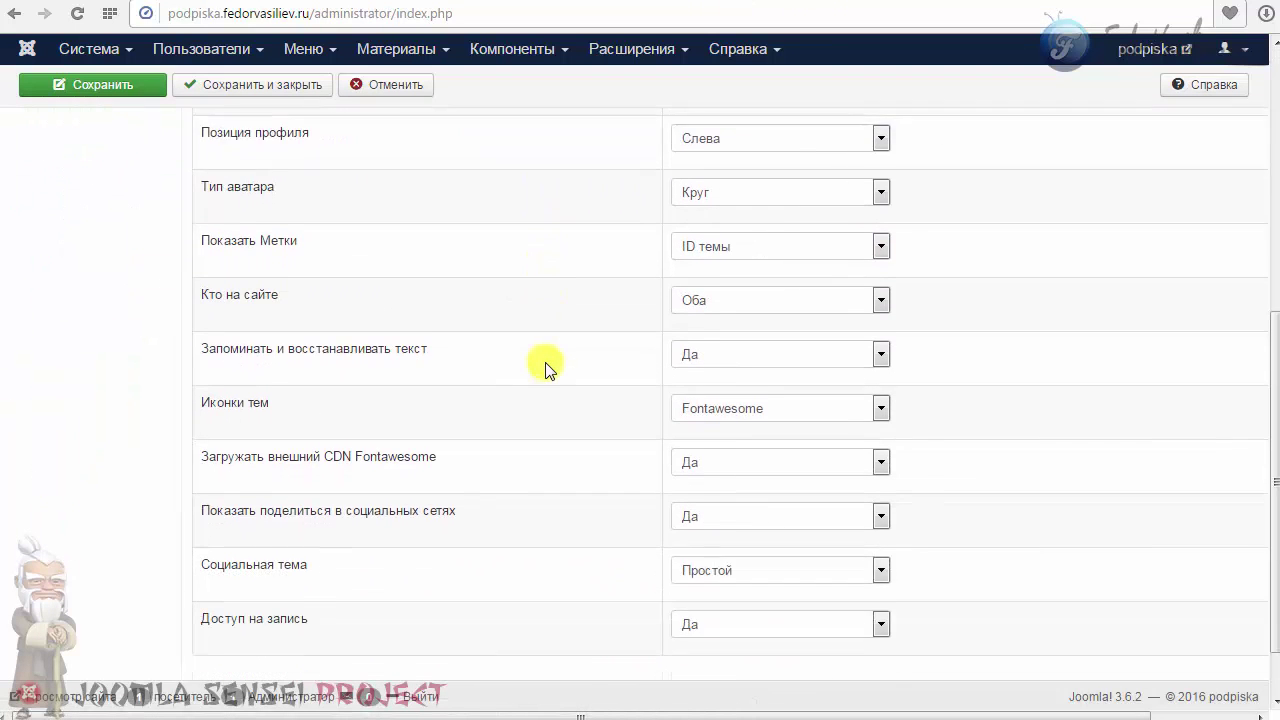
scroll(499, 422, "up", 6)
left_click(572, 321)
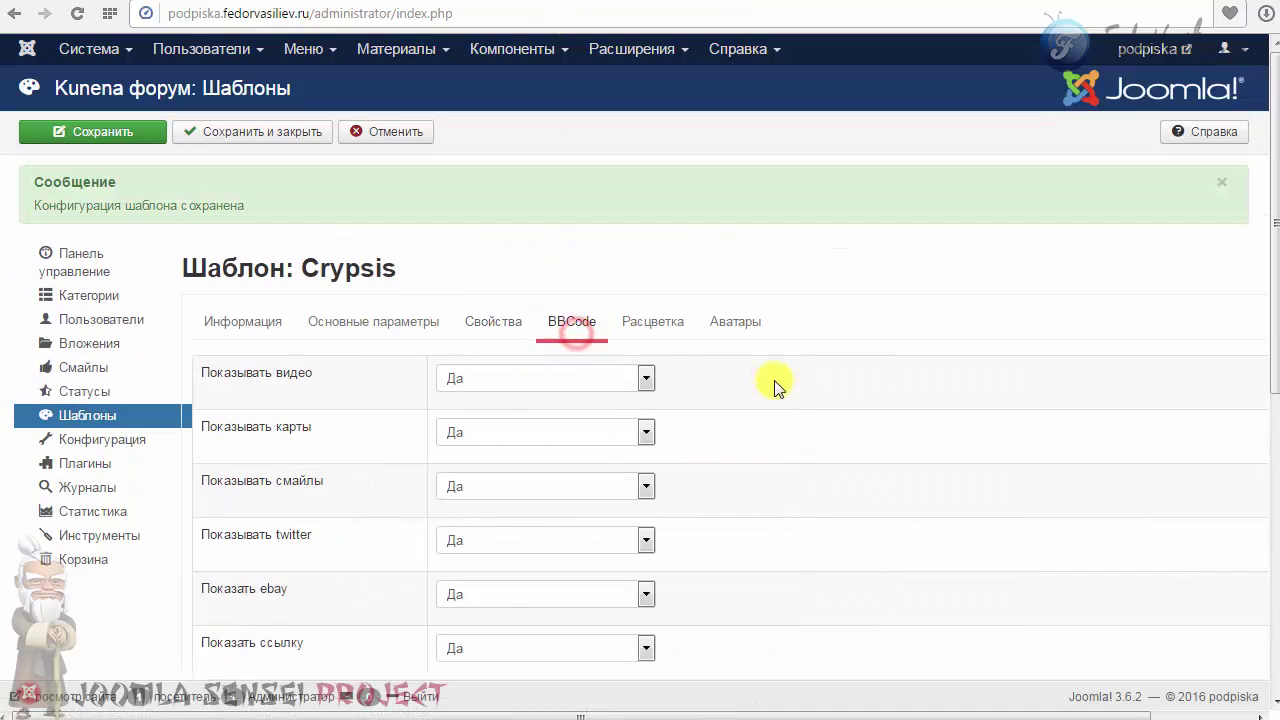
scroll(765, 385, "down", 8)
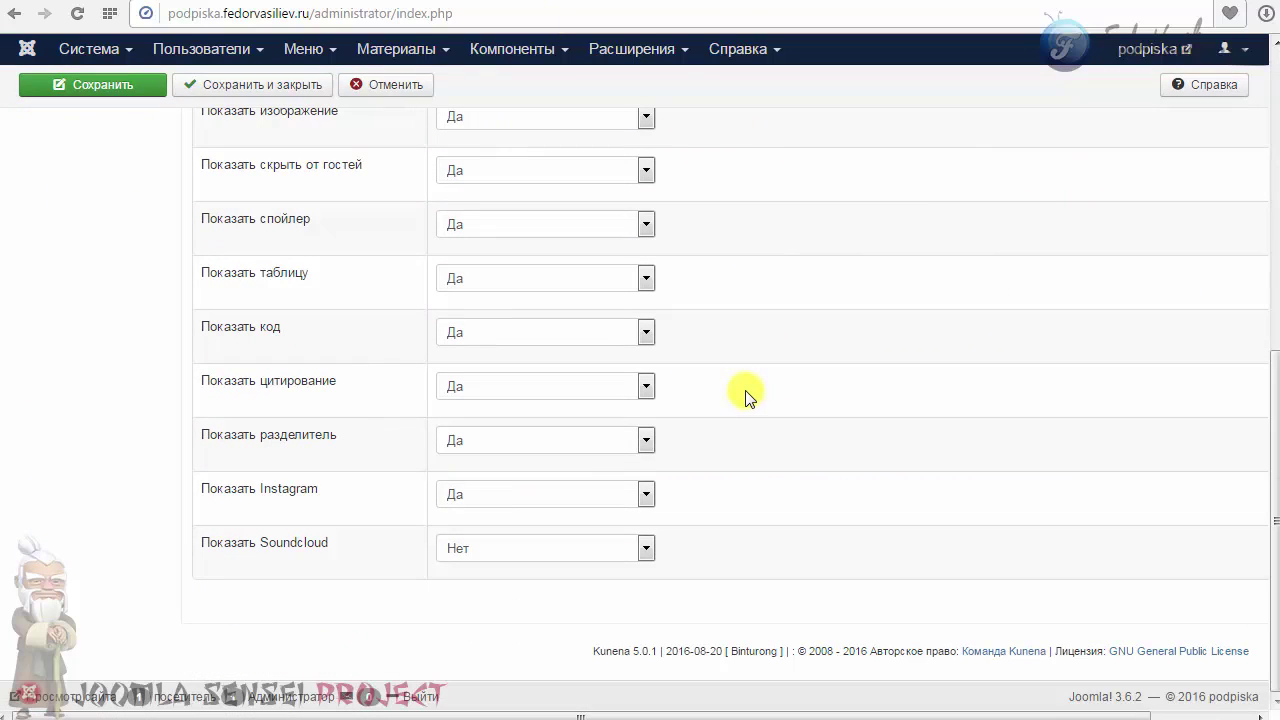
left_click(514, 494)
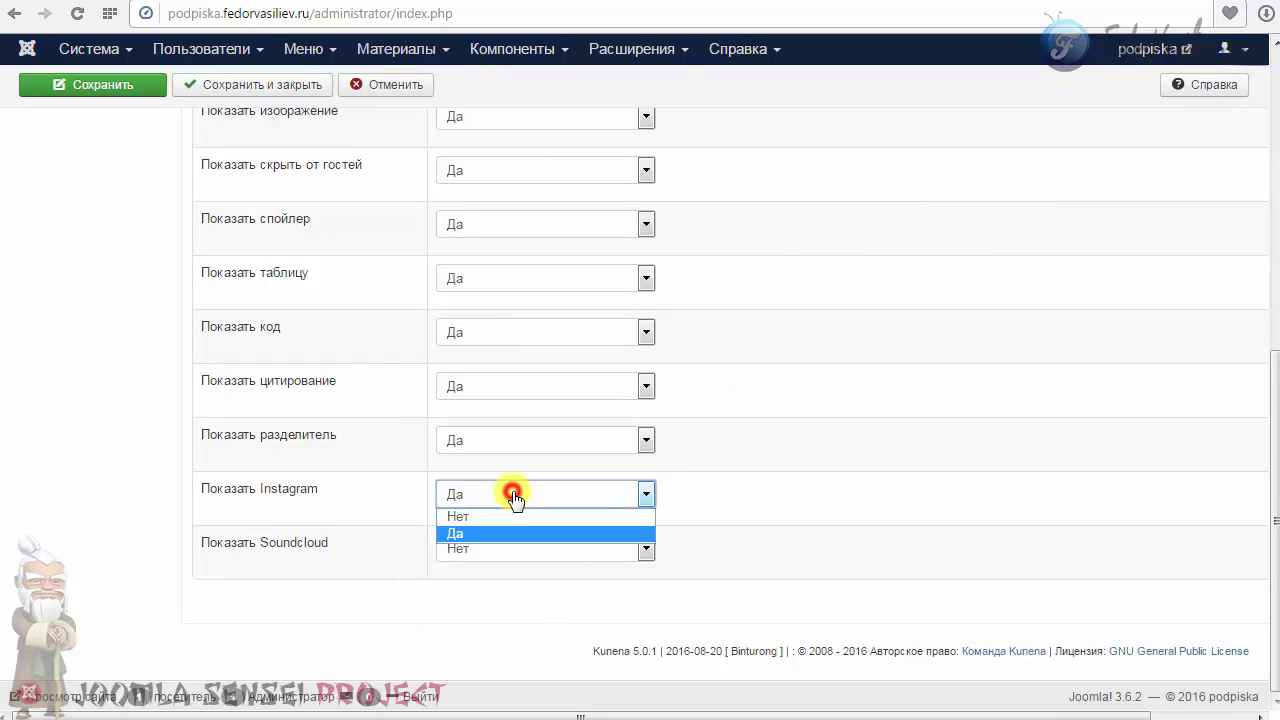
left_click(466, 515)
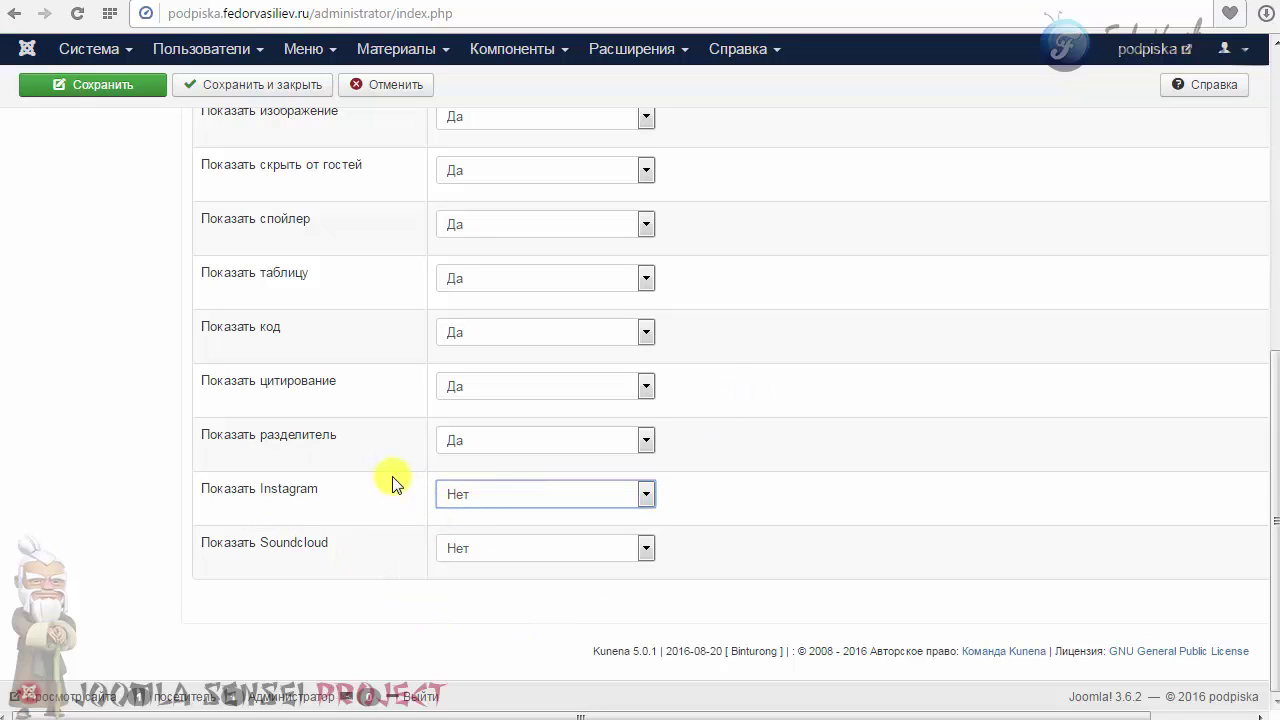
scroll(392, 483, "up", 3)
left_click(490, 207)
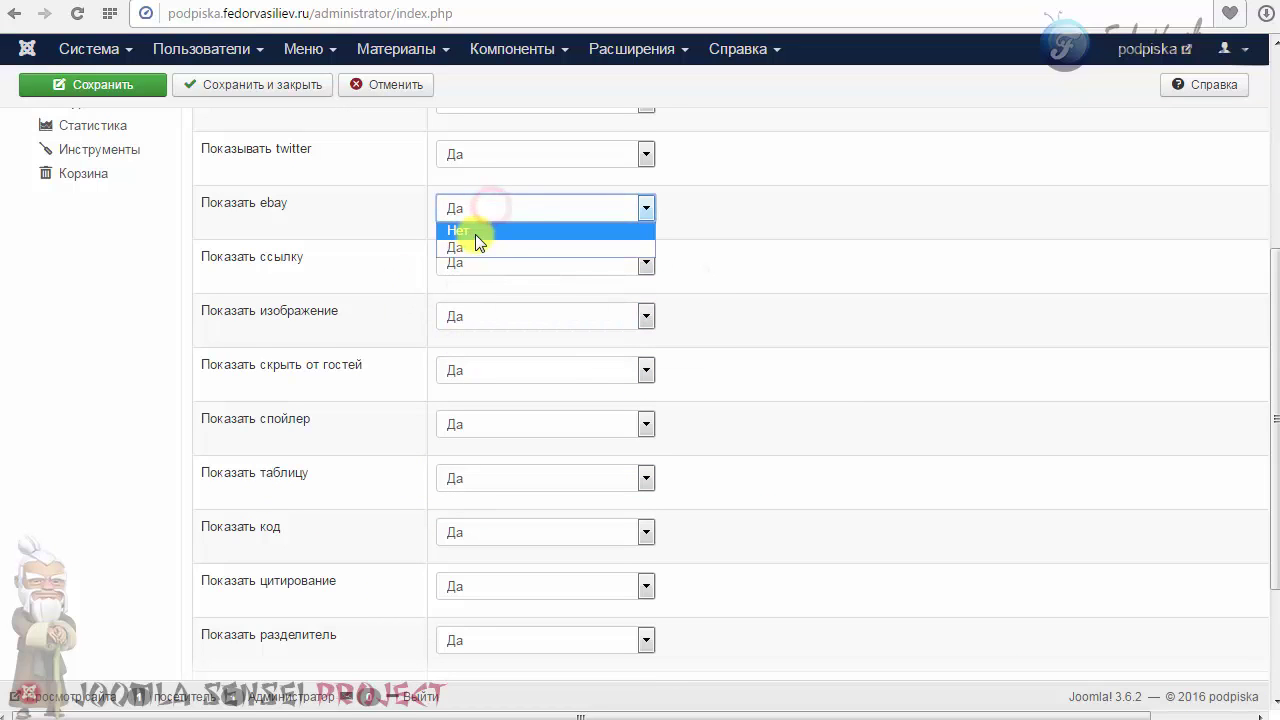
left_click(475, 234)
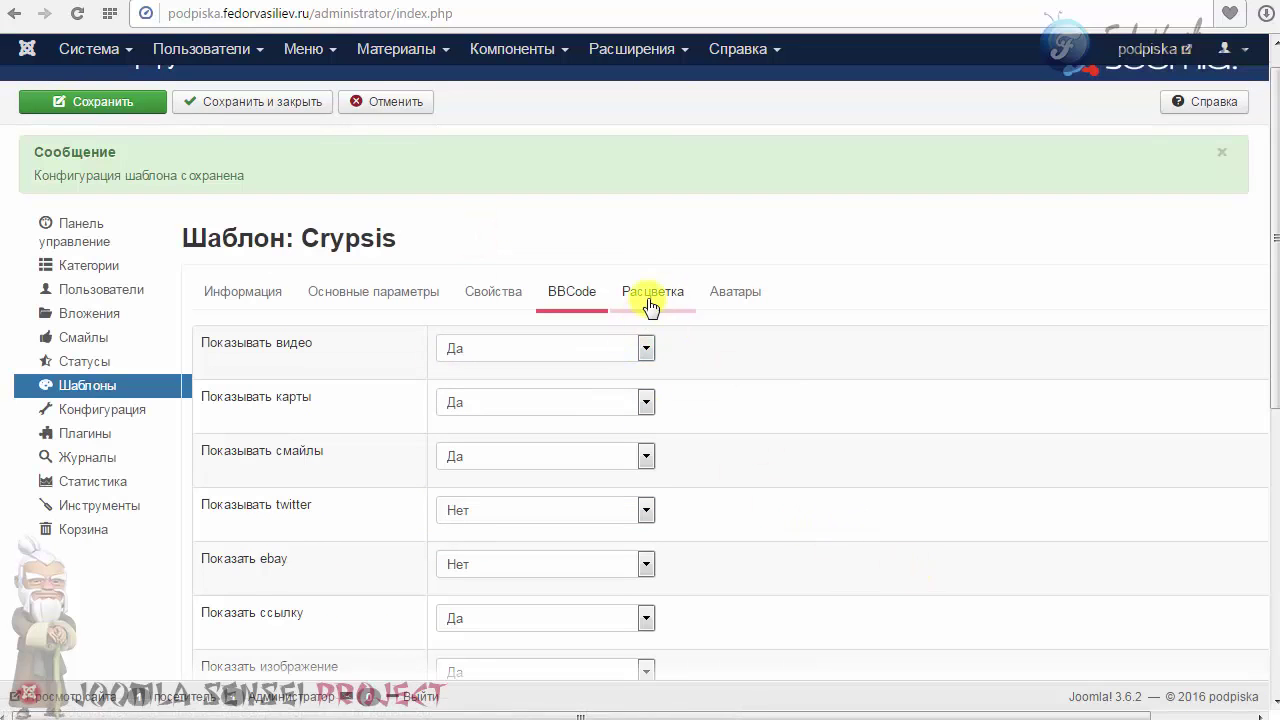
- View the Crypsis Расцветка settings and check the category icon colours on the front-end Joomla section and forum index
left_click(651, 304)
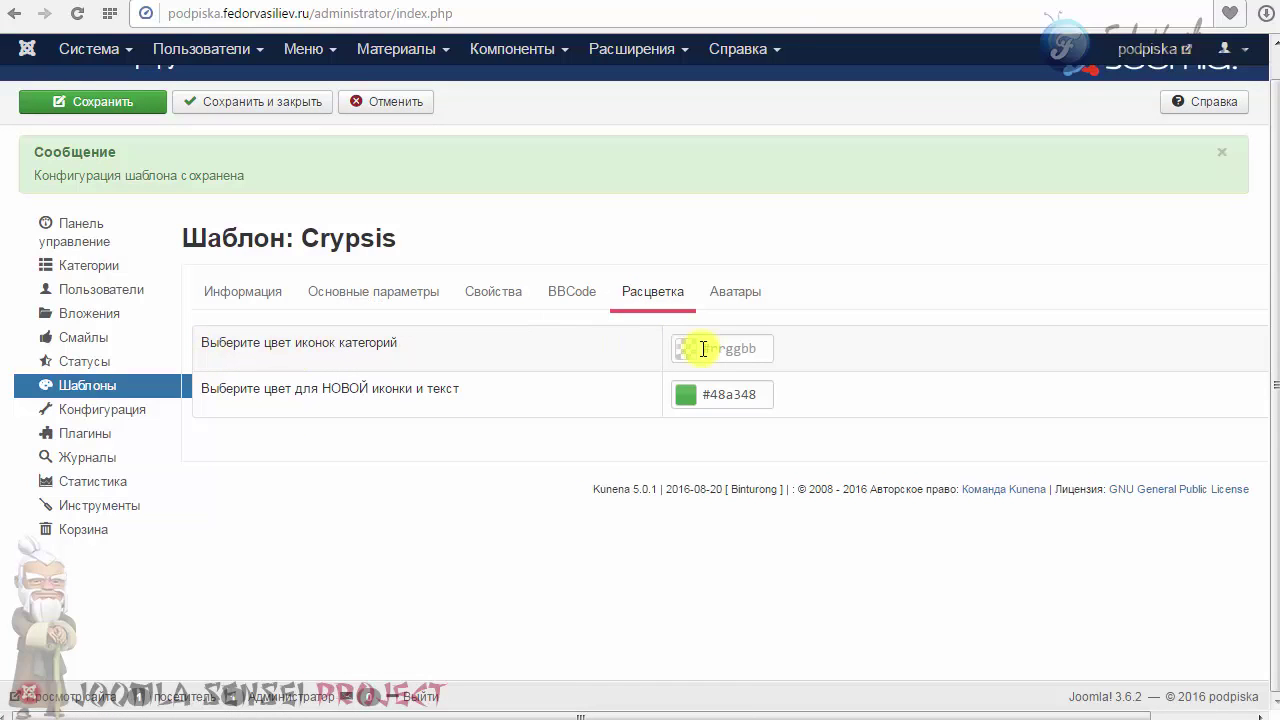
left_click(812, 1)
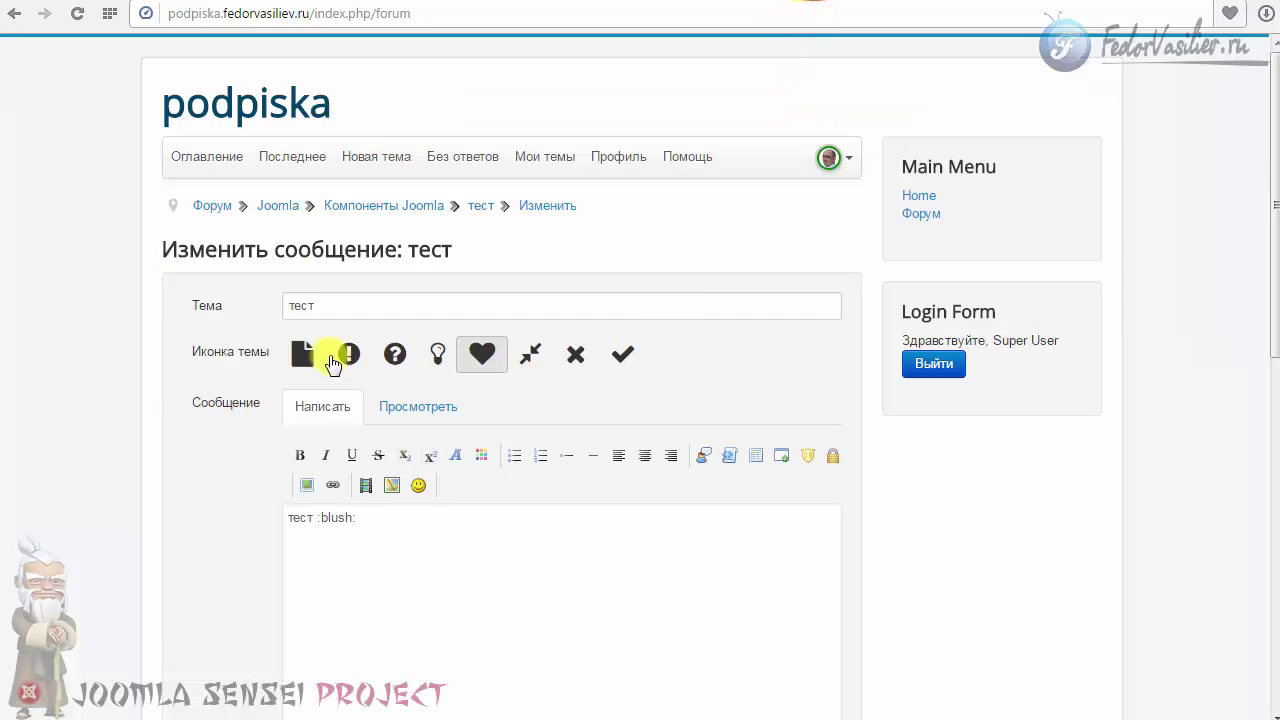
left_click(263, 207)
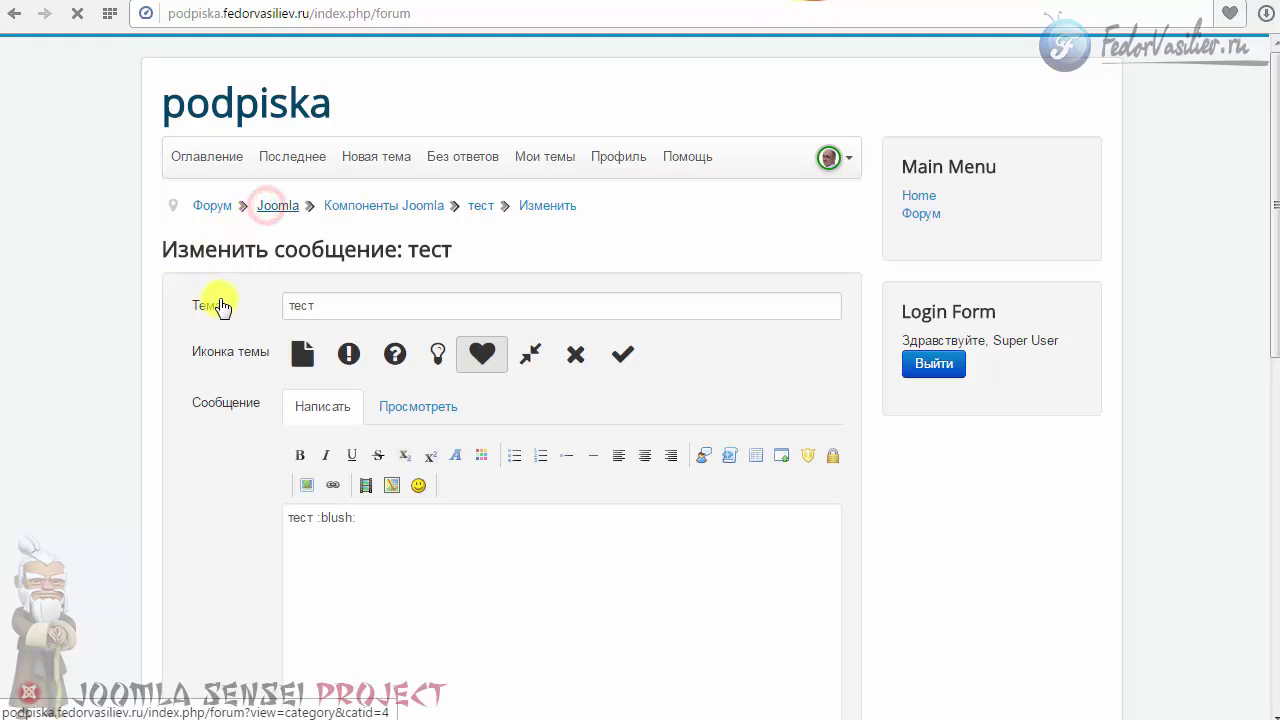
scroll(200, 350, "down", 3)
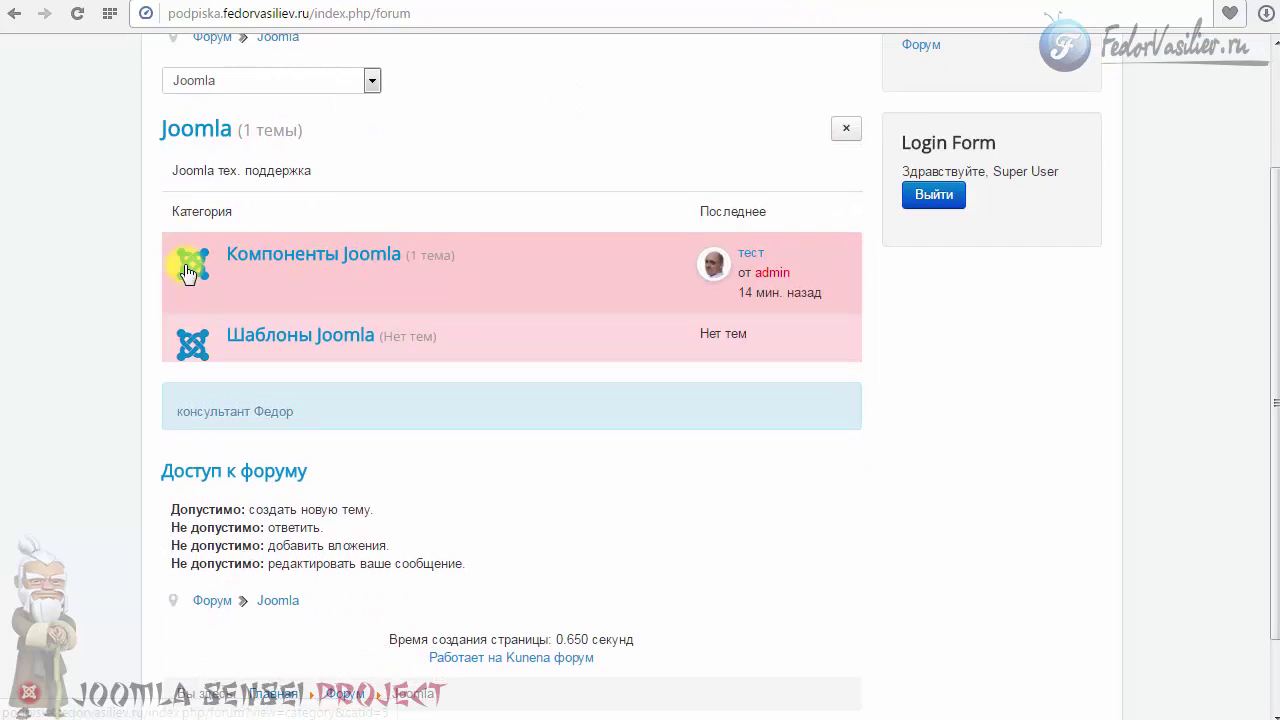
scroll(183, 290, "up", 3)
left_click(207, 205)
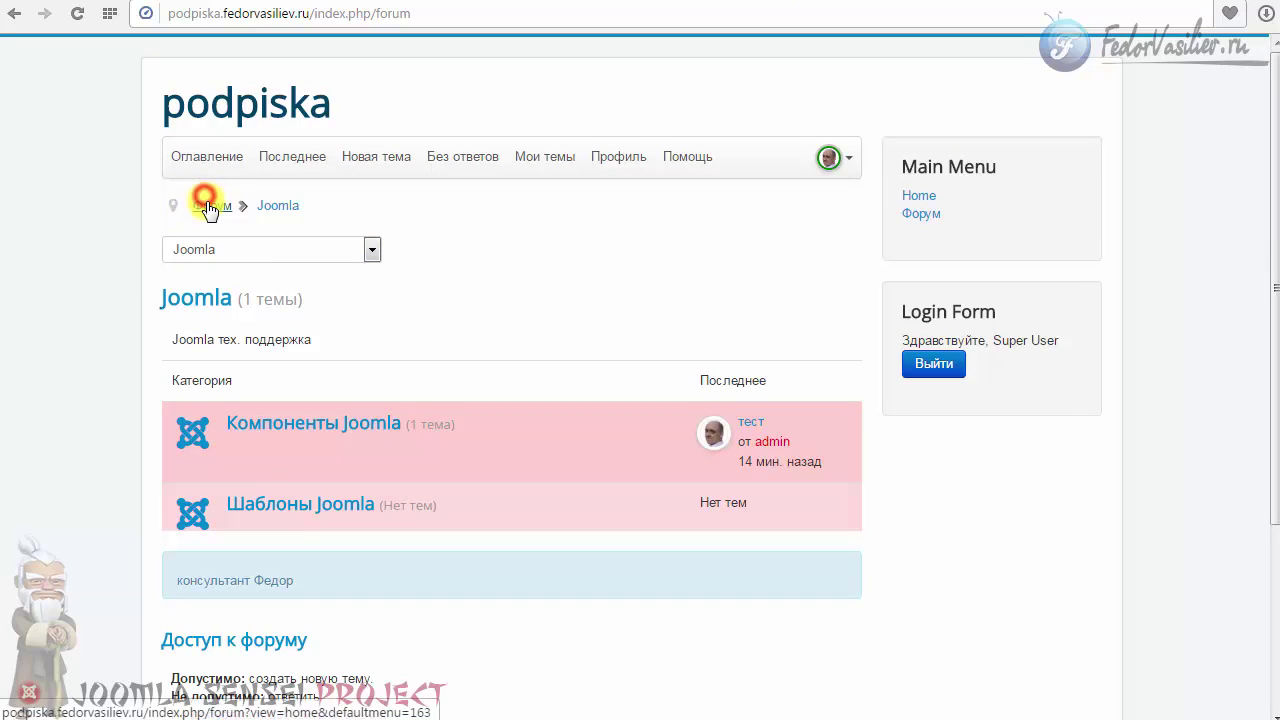
scroll(252, 397, "down", 4)
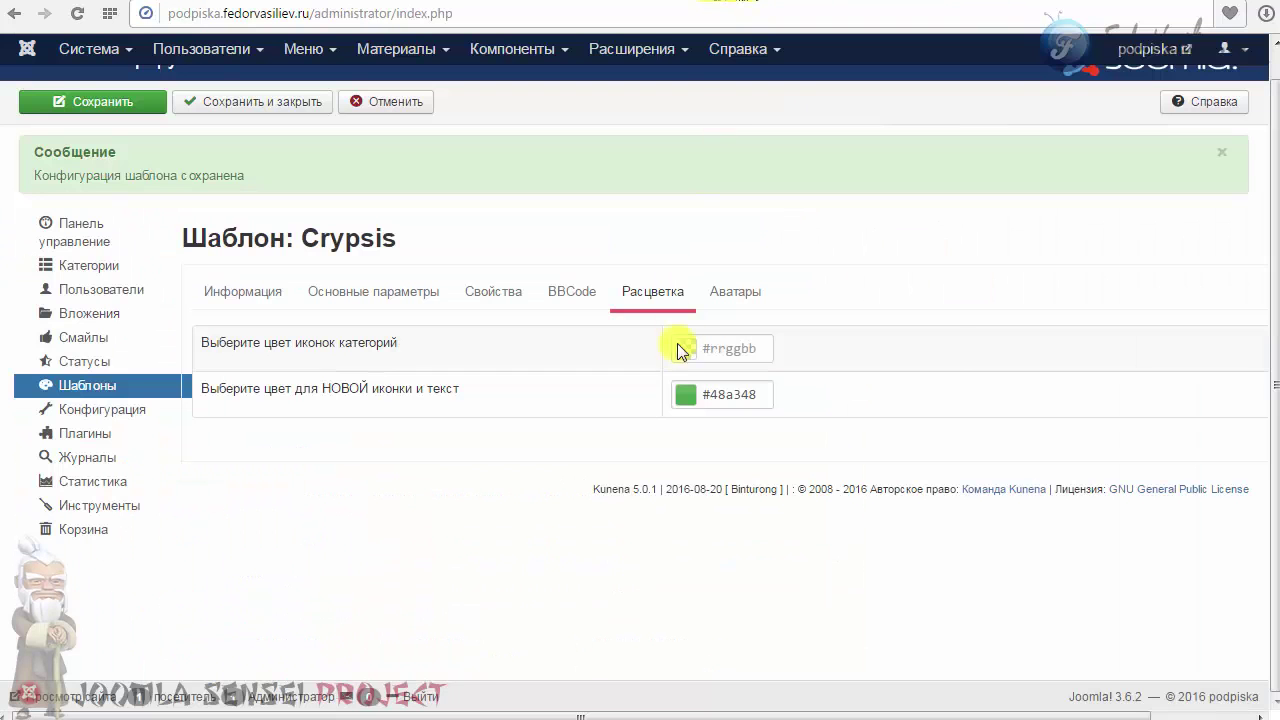
- Set the category icon colour to yellow #ffcc00, save the template, and reload the forum index
left_click(684, 348)
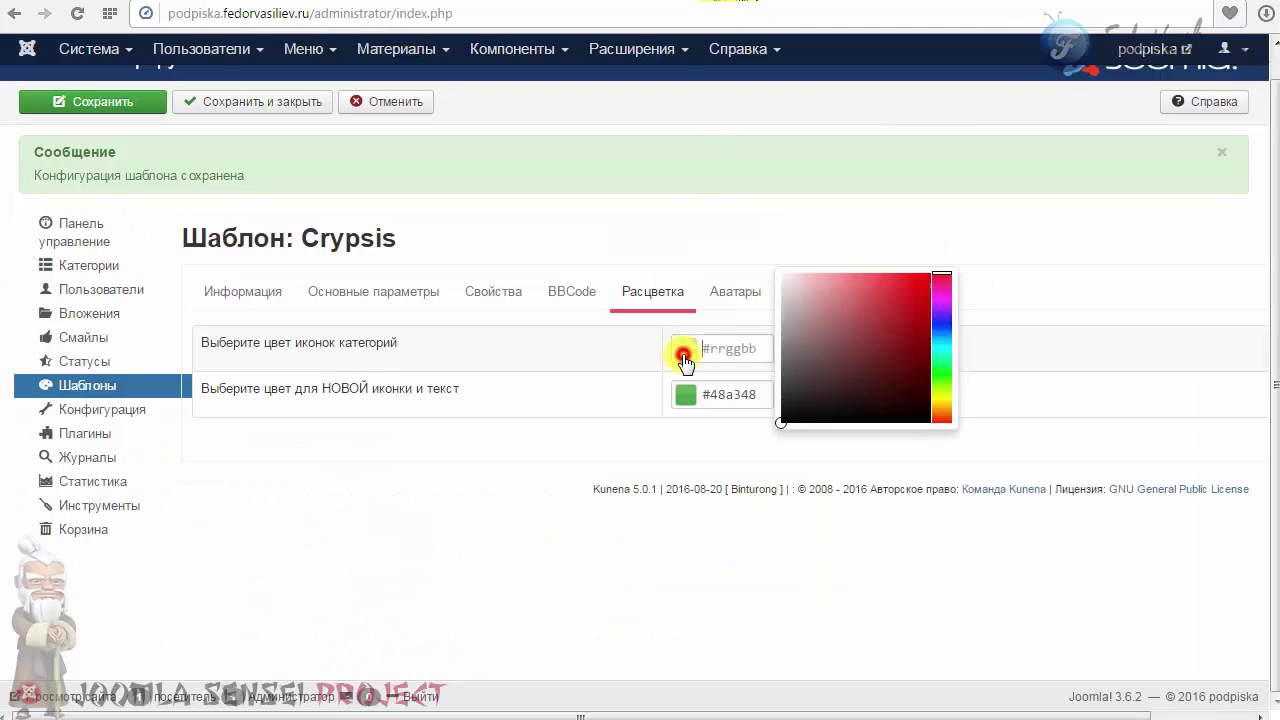
left_click(943, 403)
left_click_drag(900, 380, 934, 286)
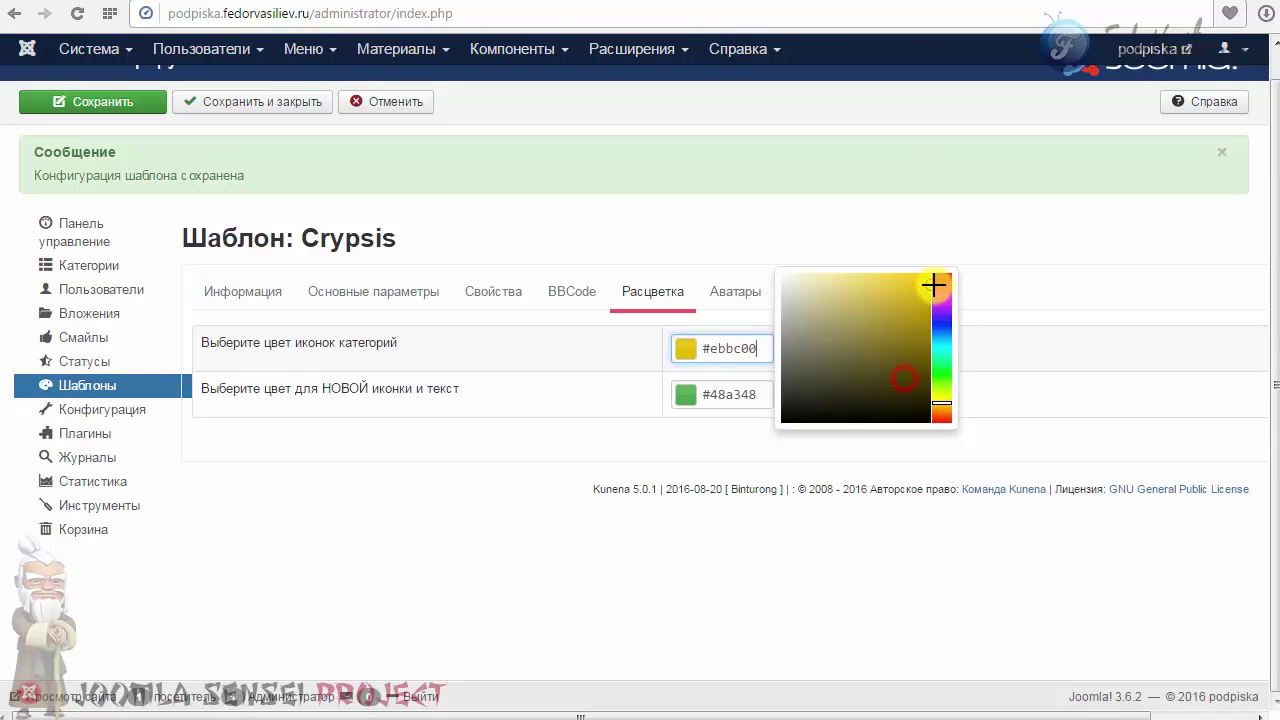
left_click(610, 385)
left_click(93, 101)
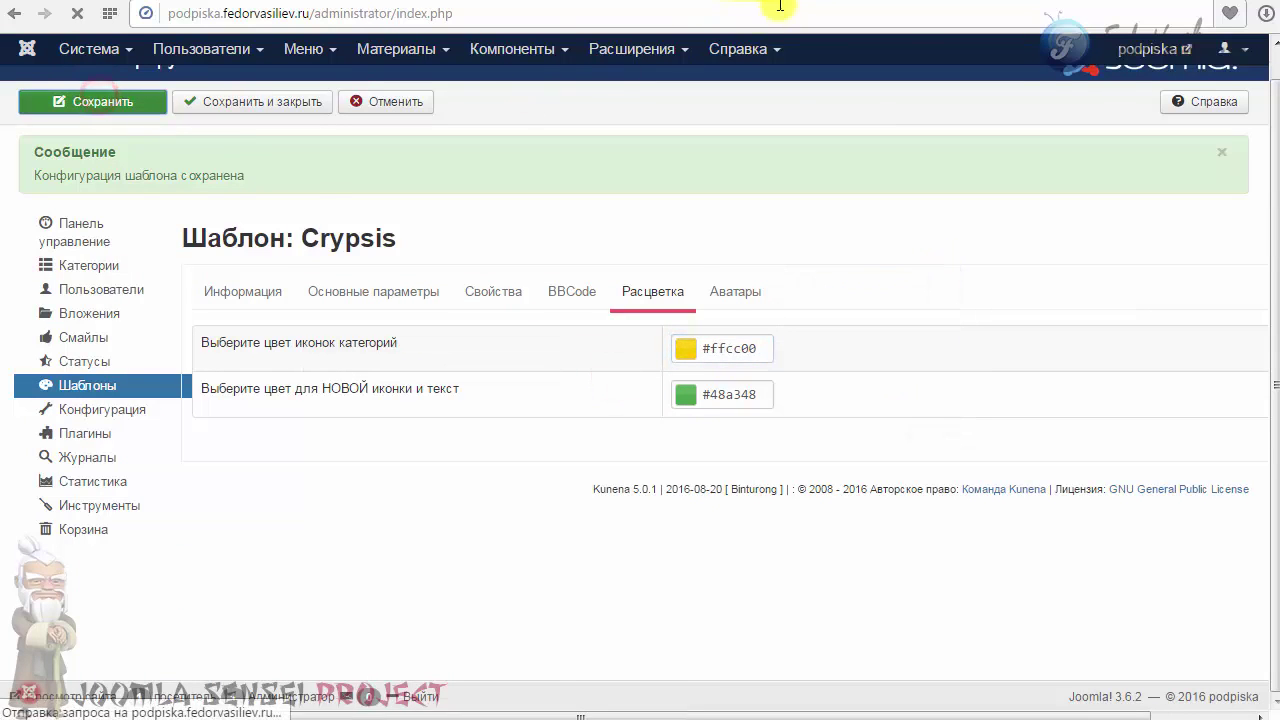
left_click(77, 13)
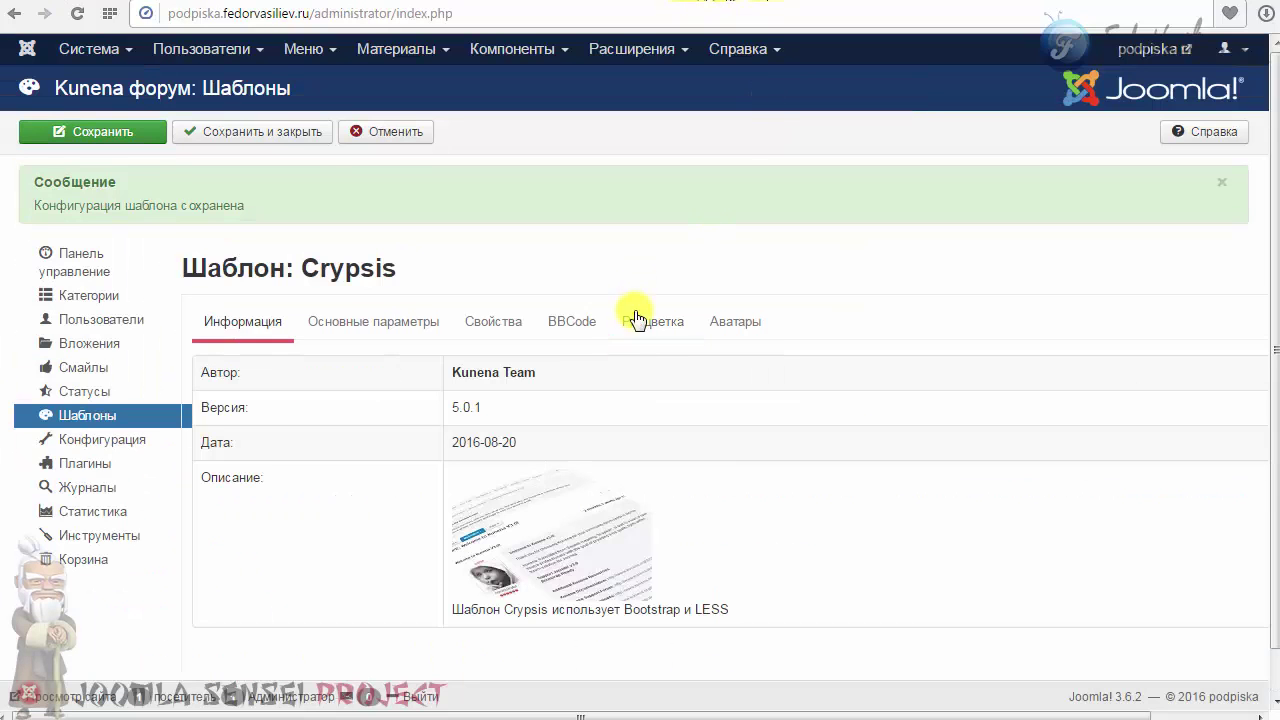
- Set the category icon colour to orange #ff9900 in the Расцветка settings, save, and reopen those settings
left_click(653, 322)
left_click(682, 386)
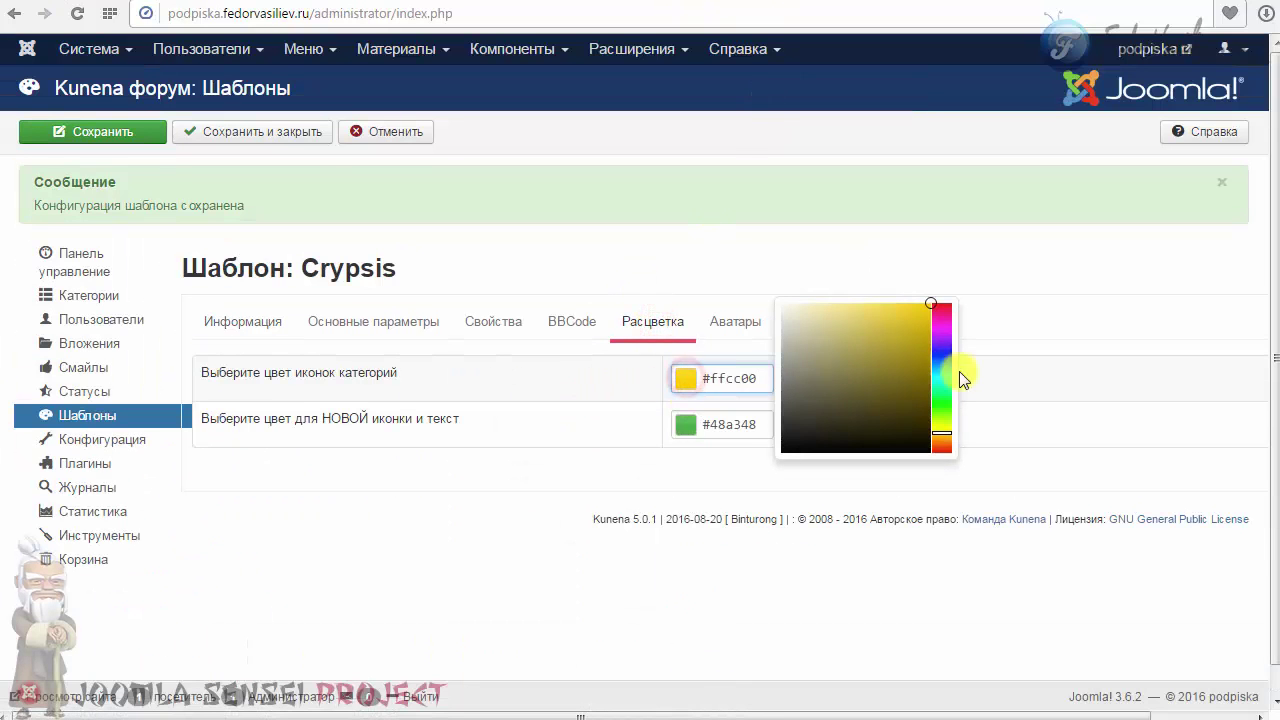
mouse_move(931, 347)
left_mouse_down()
mouse_move(904, 316)
mouse_move(924, 351)
left_mouse_up()
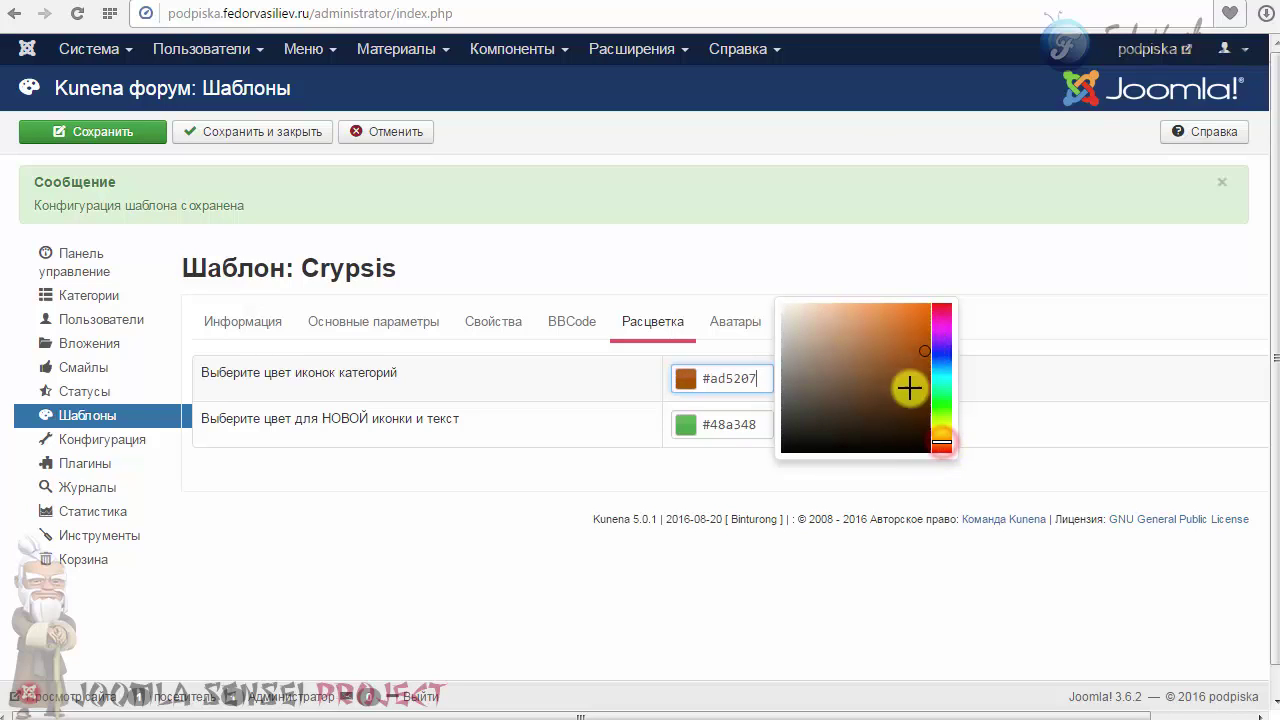
left_click_drag(943, 434, 944, 438)
left_click_drag(907, 364, 935, 311)
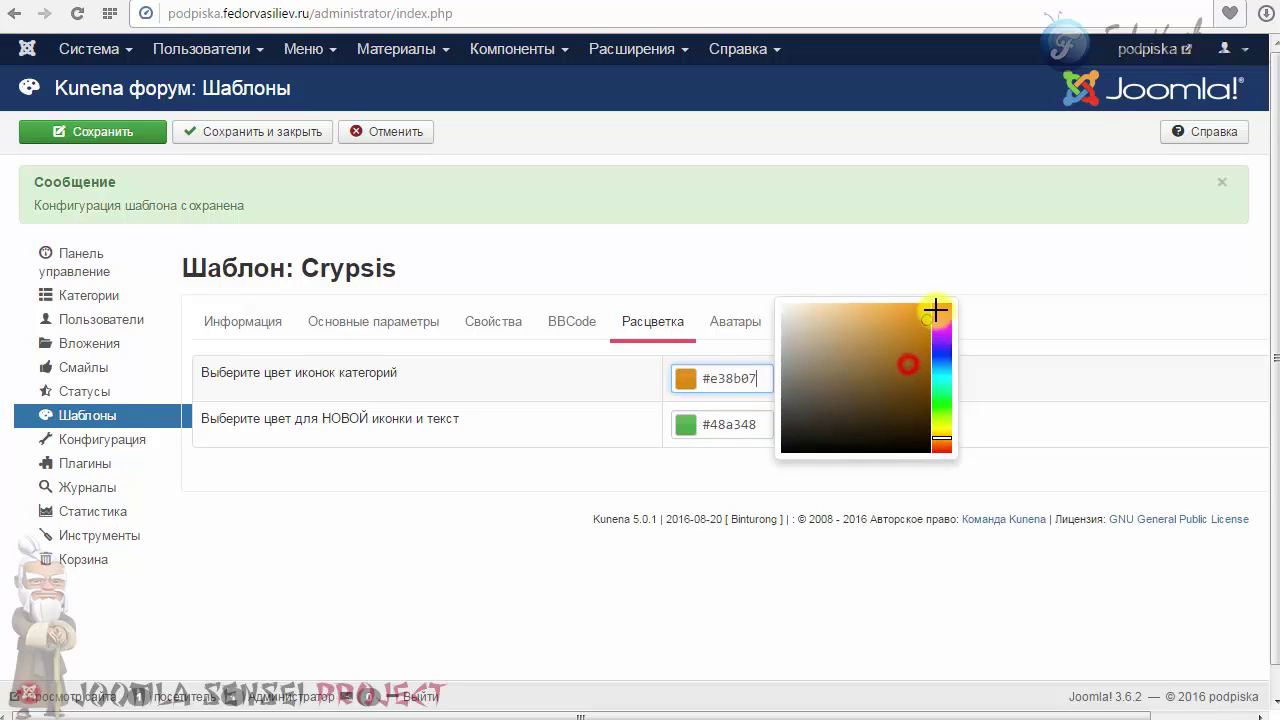
left_click(92, 131)
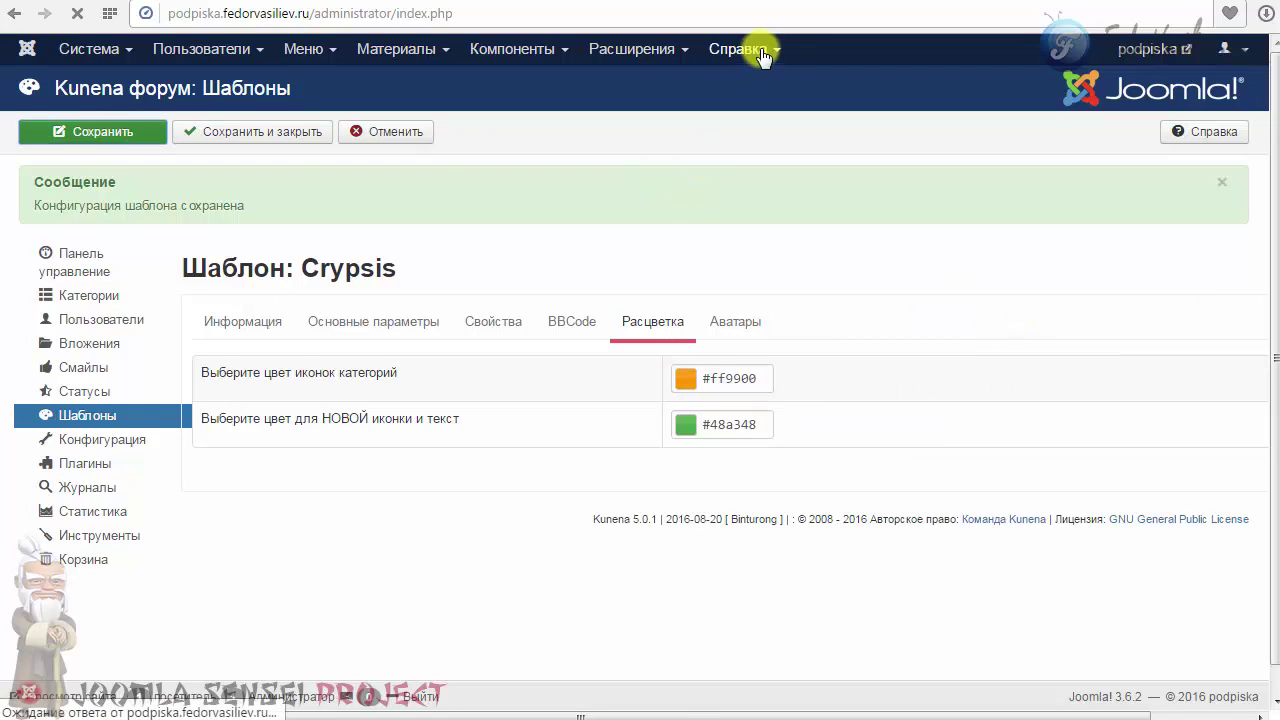
left_click(638, 321)
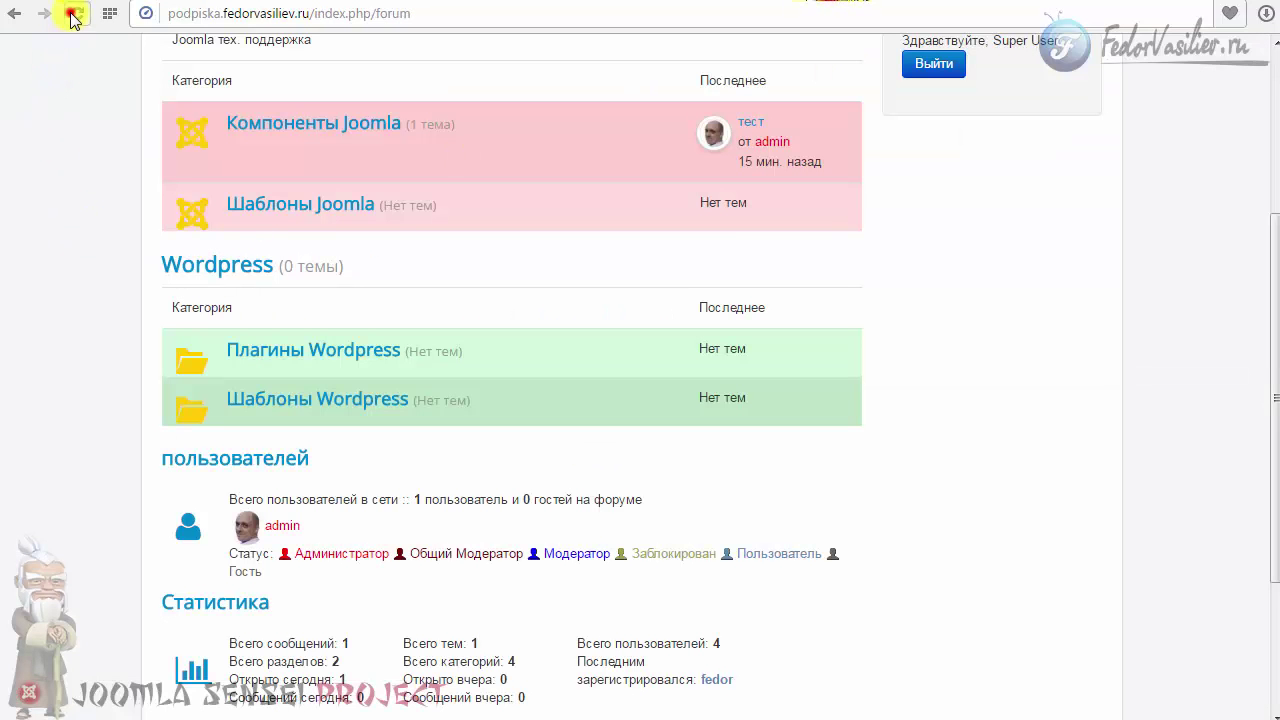
- Reload the forum index and check the colour of the Joomla and Wordpress category icons
left_click(75, 14)
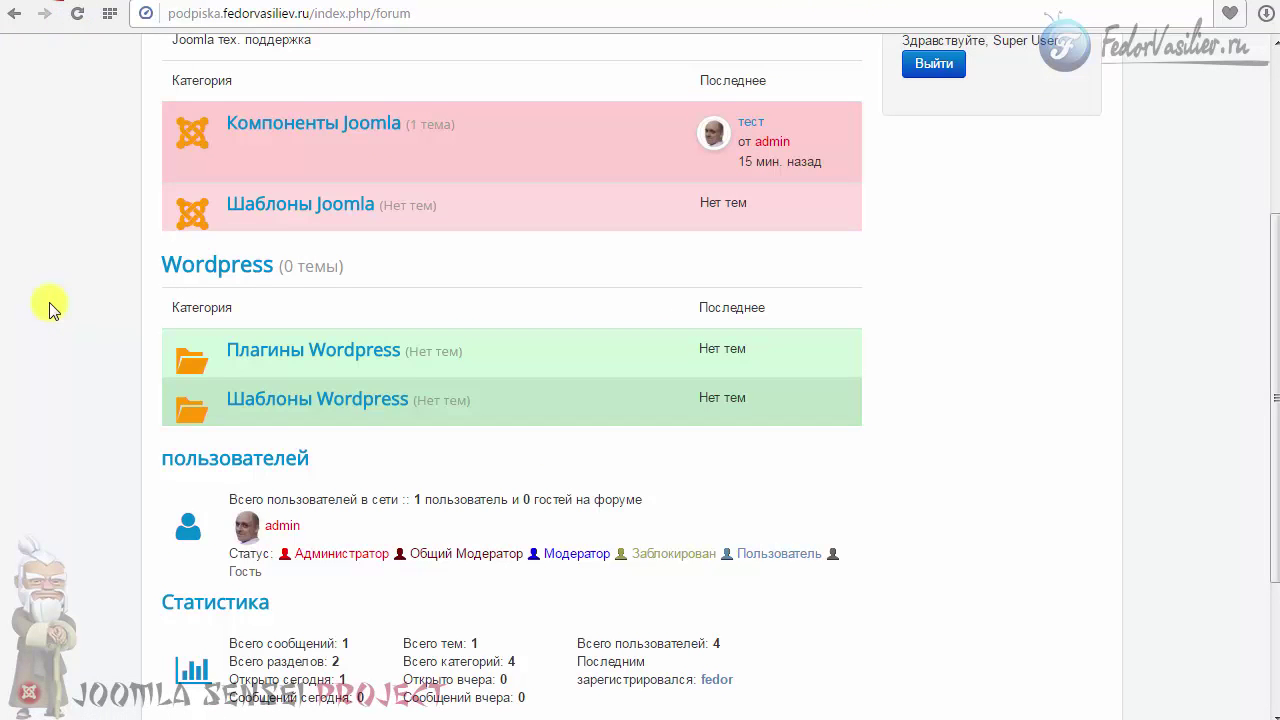
scroll(52, 310, "up", 2)
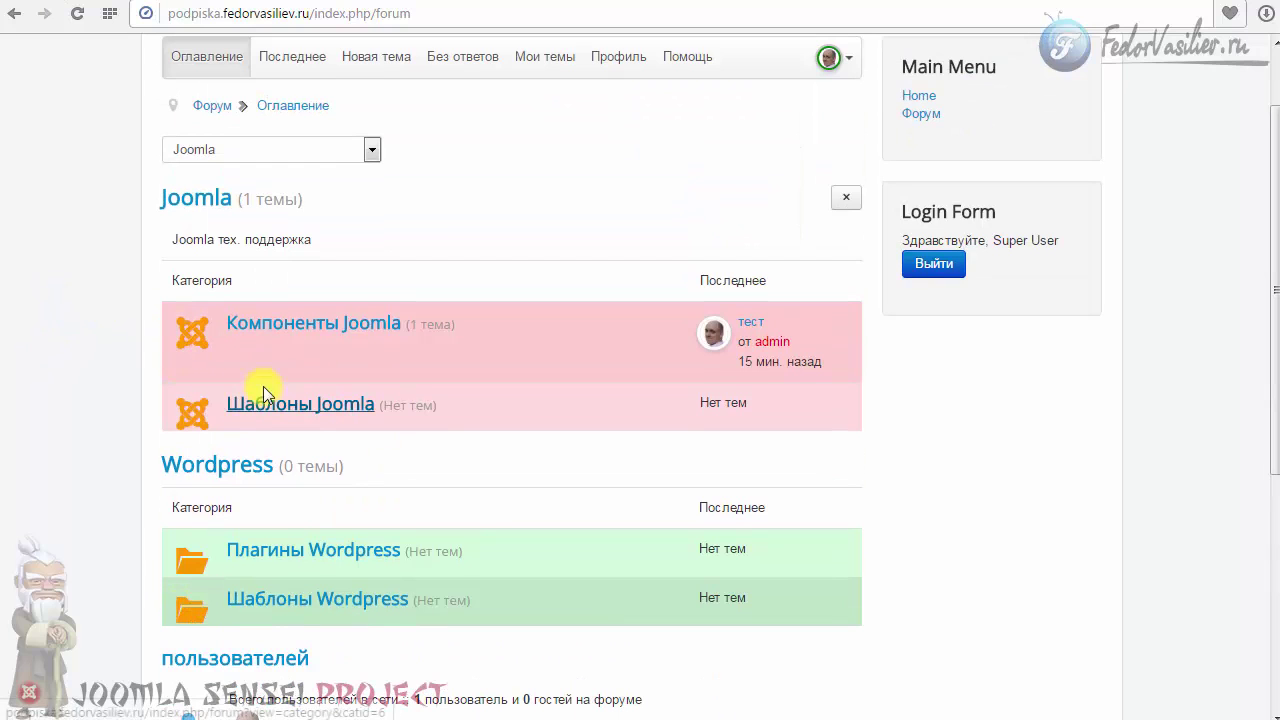
left_click(265, 401)
- Set the colour for НОВОЙ иконки и текст to red #ff0000 in the Crypsis Расцветка settings and save
key("ctrl+Tab")
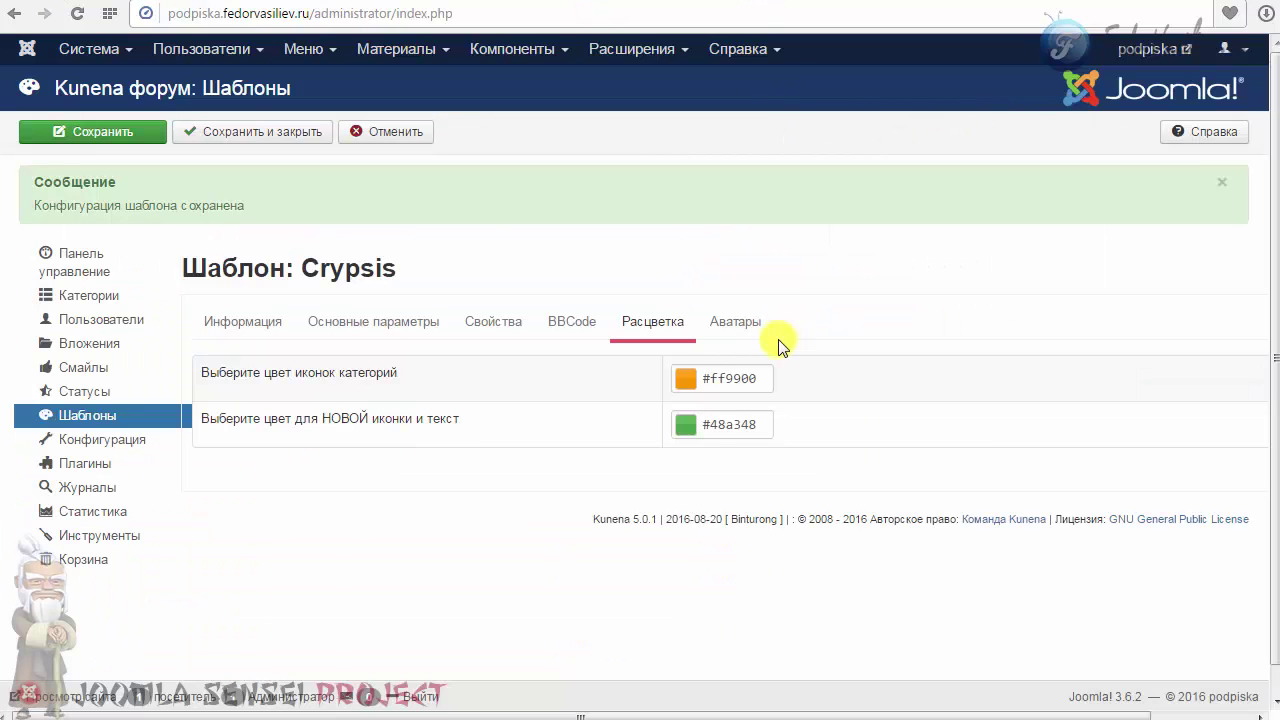
left_click(686, 432)
left_click(944, 352)
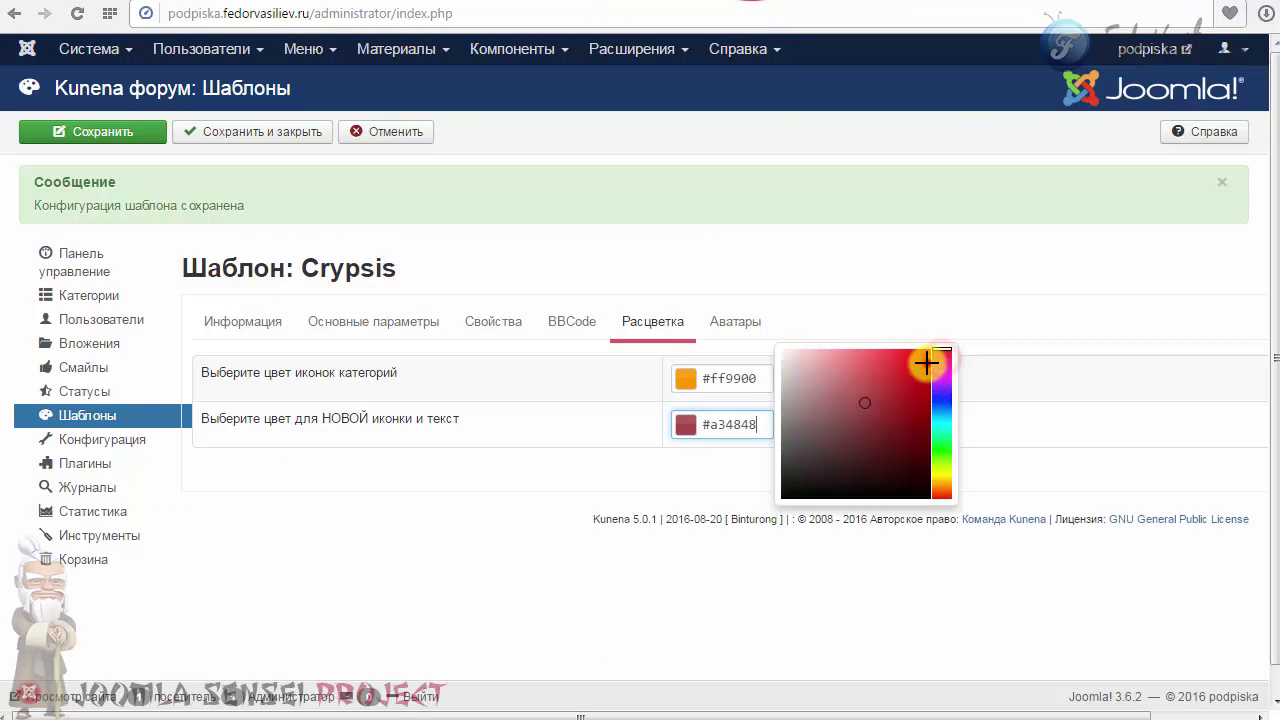
left_click_drag(926, 362, 943, 347)
left_click(588, 475)
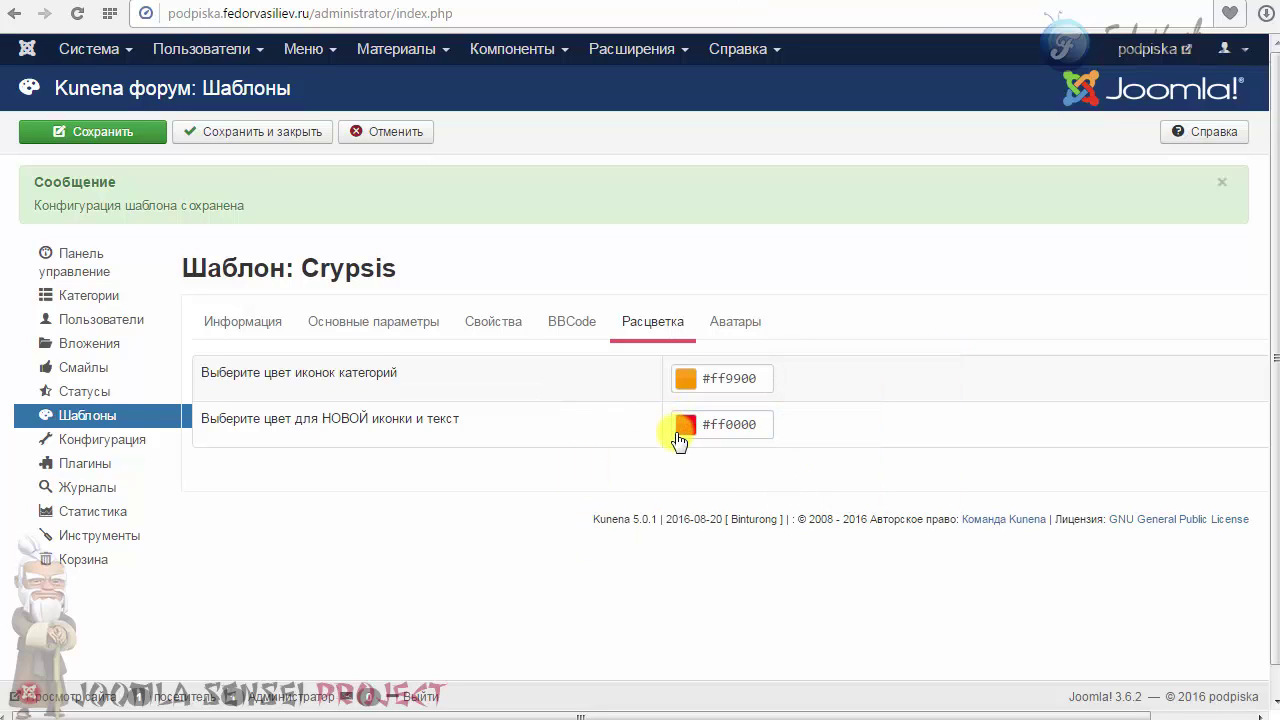
left_click(150, 131)
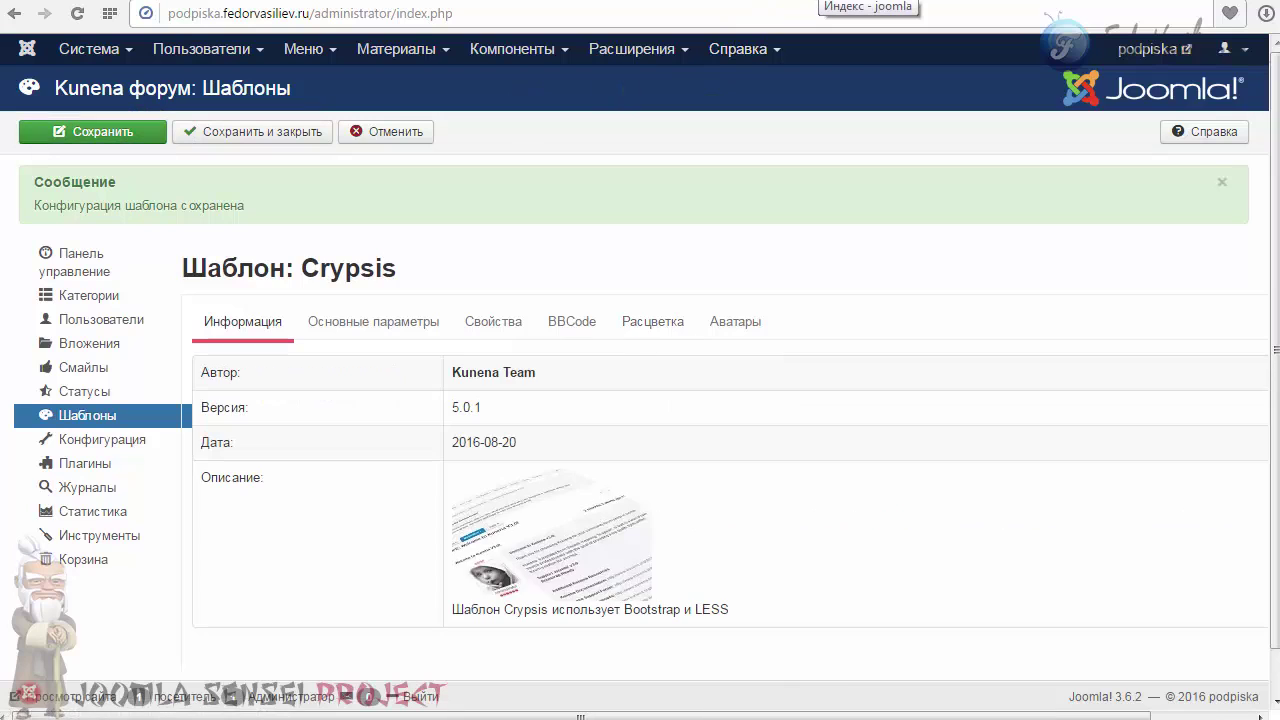
- Switch to the forum front end and log in with the saved test account
left_click(860, 1)
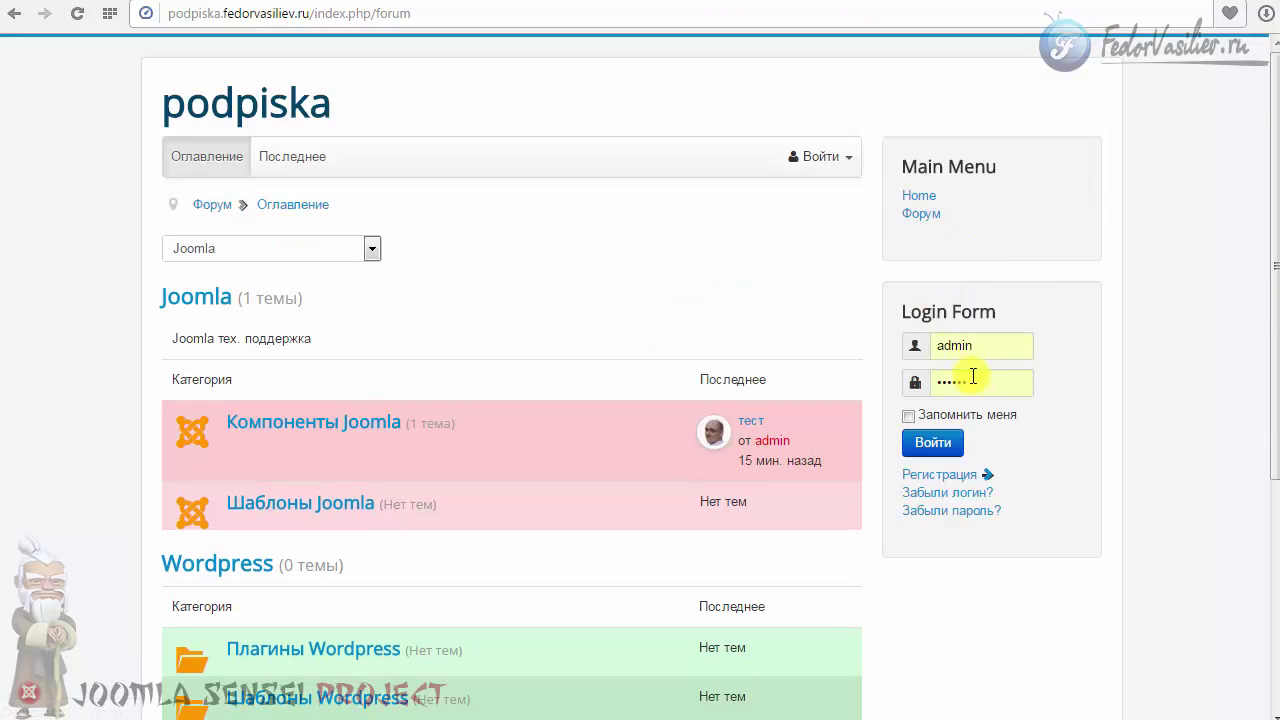
left_click(999, 342)
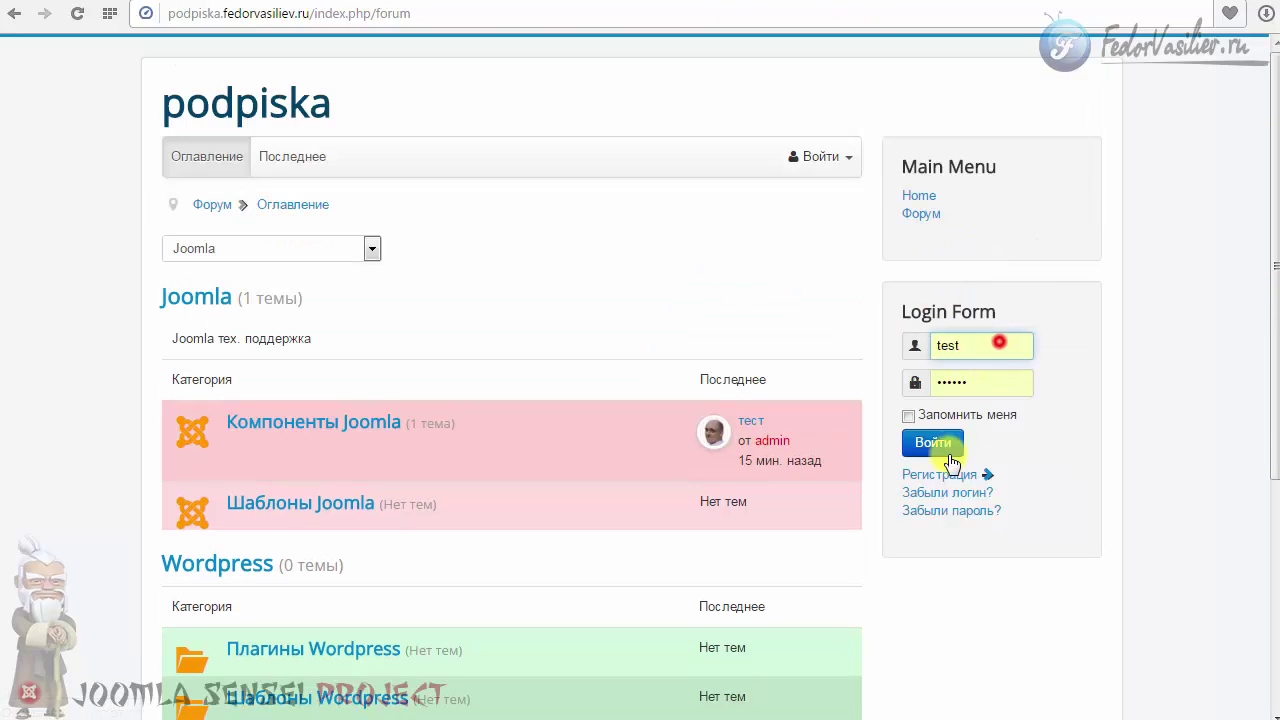
left_click(949, 452)
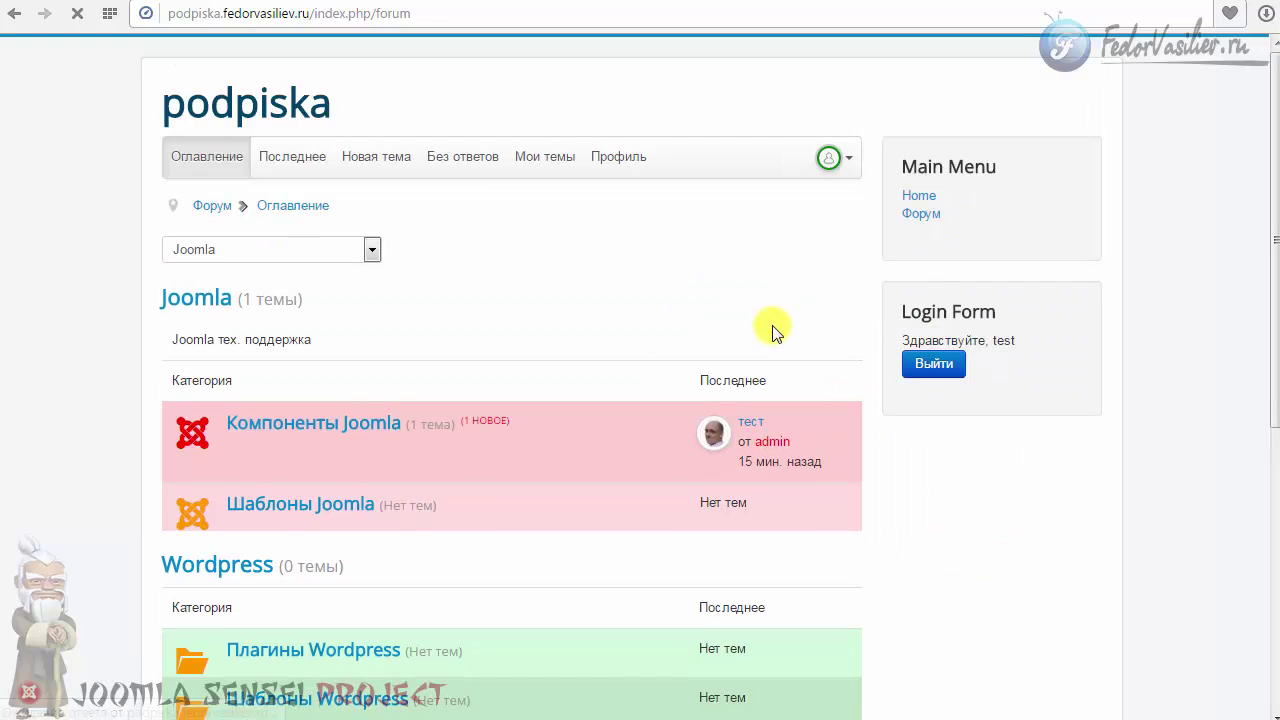
- Check the new-message icon colour on the forum index, then open the тест topic in the Компоненты Joomla category
scroll(700, 271, "down", 2)
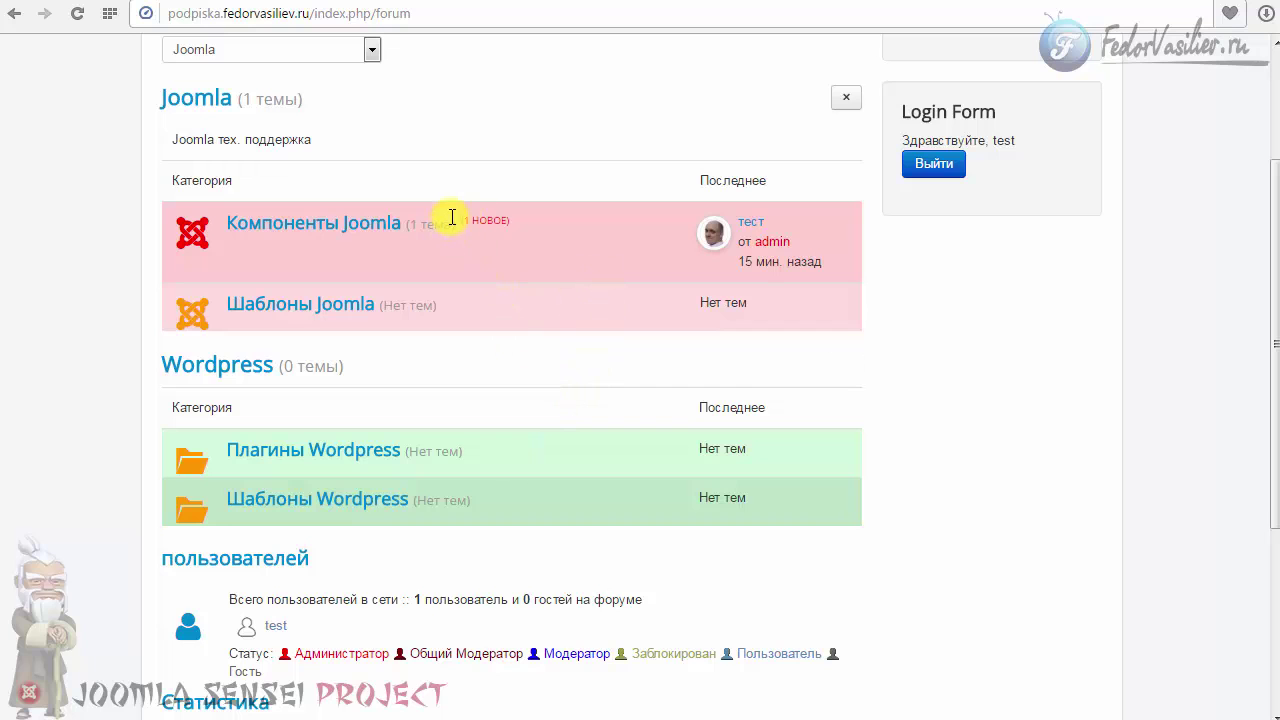
left_click(538, 243)
scroll(456, 425, "up", 3)
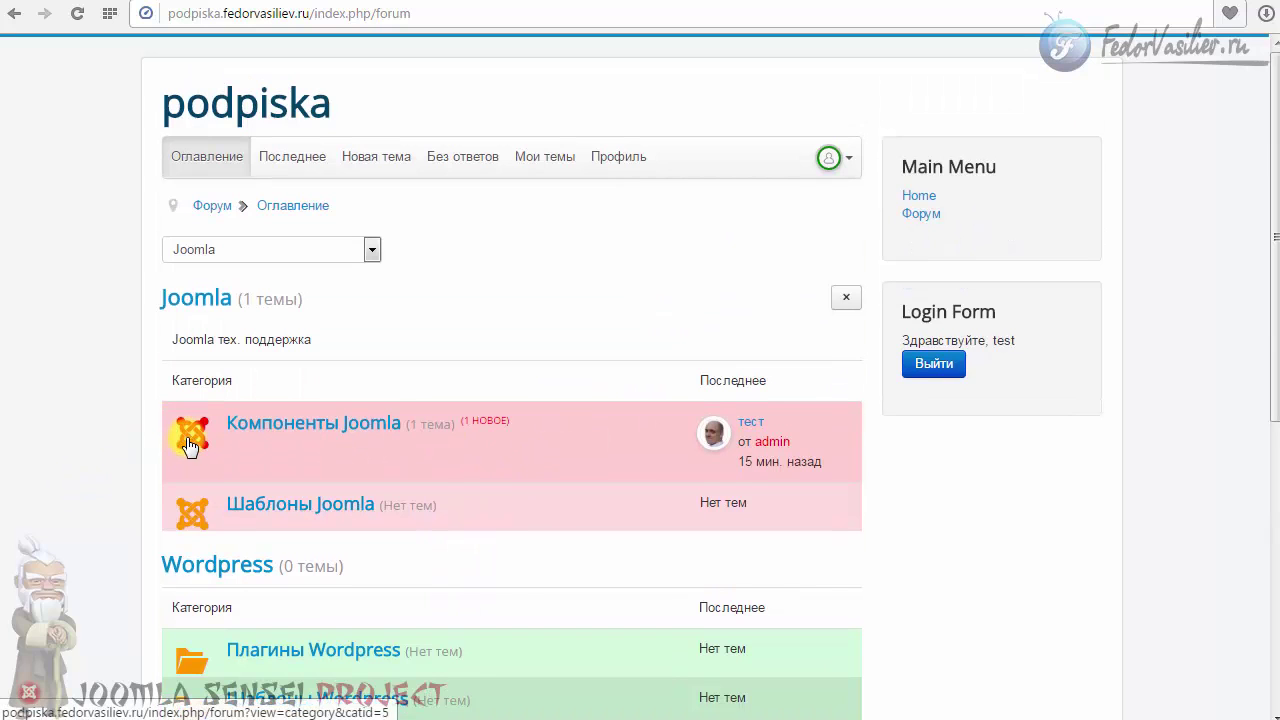
left_click(306, 424)
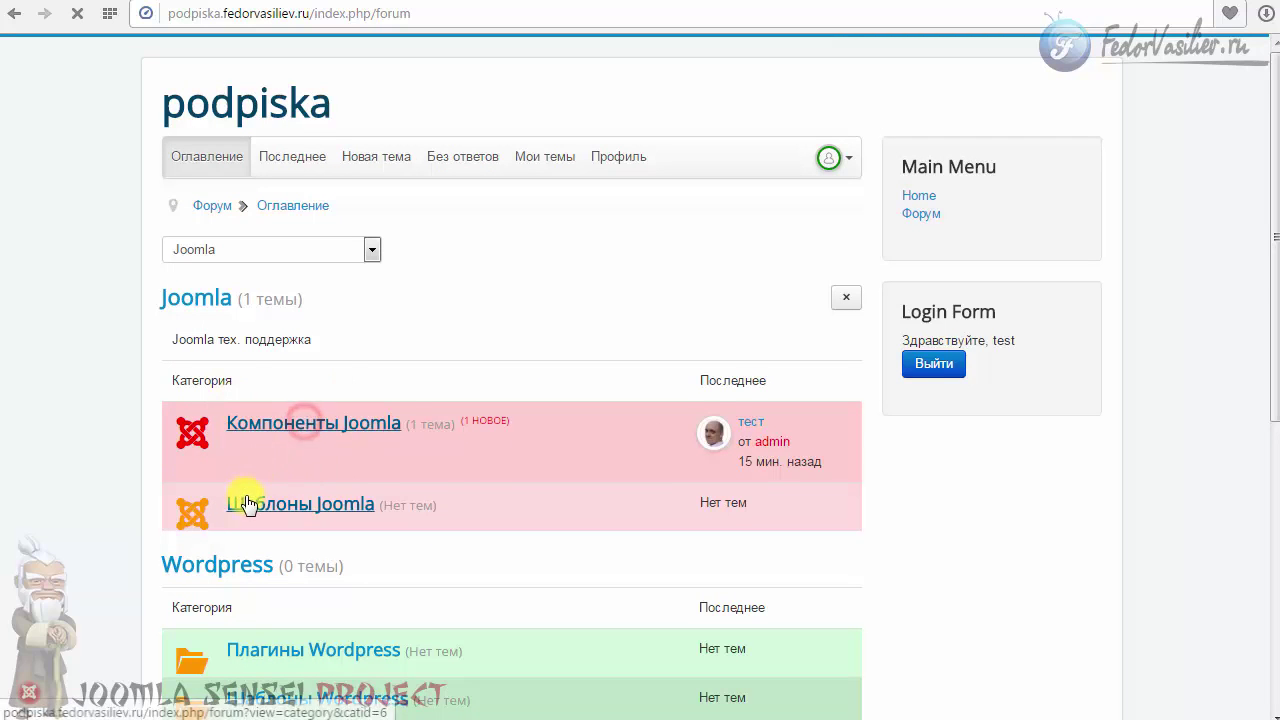
scroll(250, 495, "down", 3)
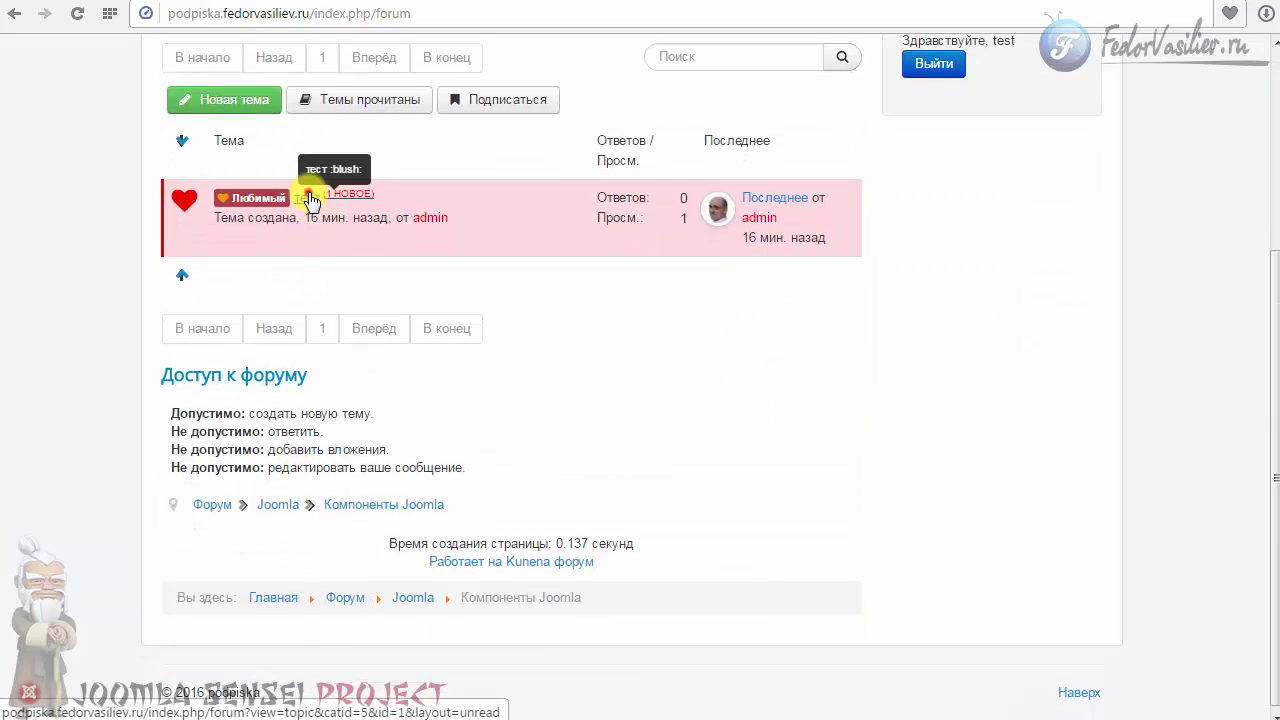
left_click(307, 195)
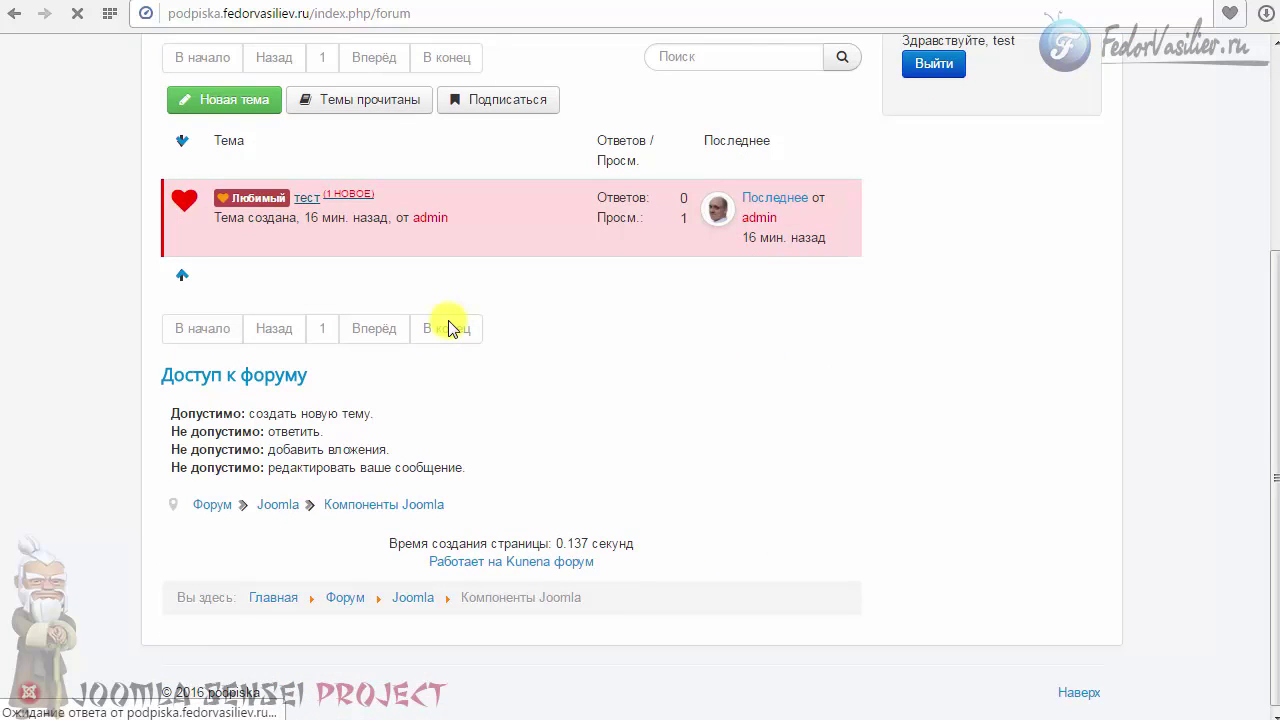
scroll(447, 330, "up", 5)
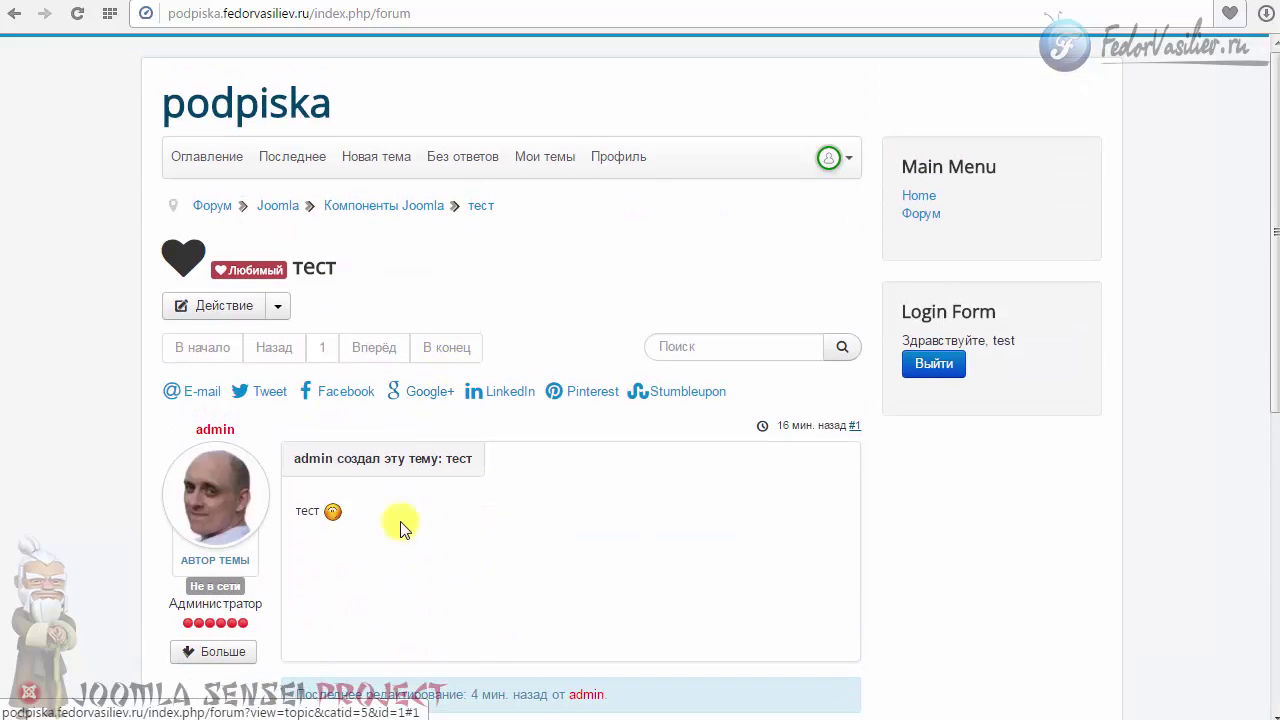
- Return through the Компоненты Joomla category to the forum index and check the icon colours after reading the topic
left_click(15, 16)
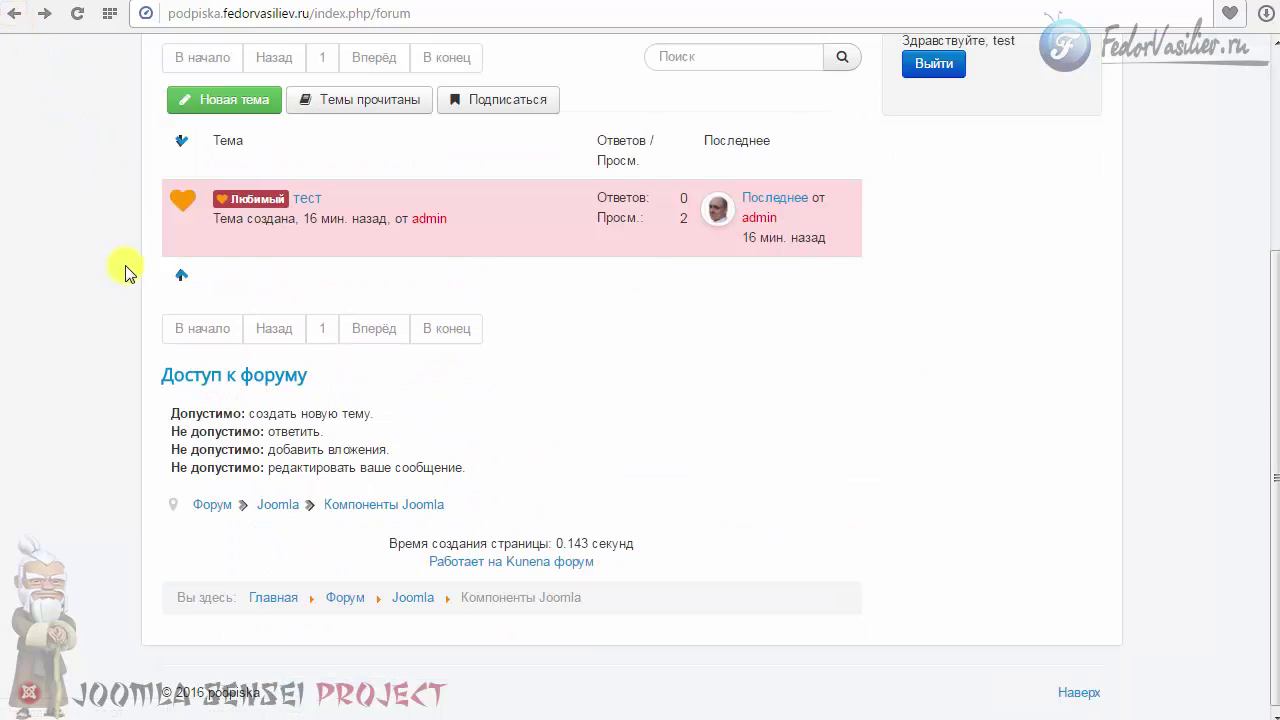
scroll(203, 428, "up", 3)
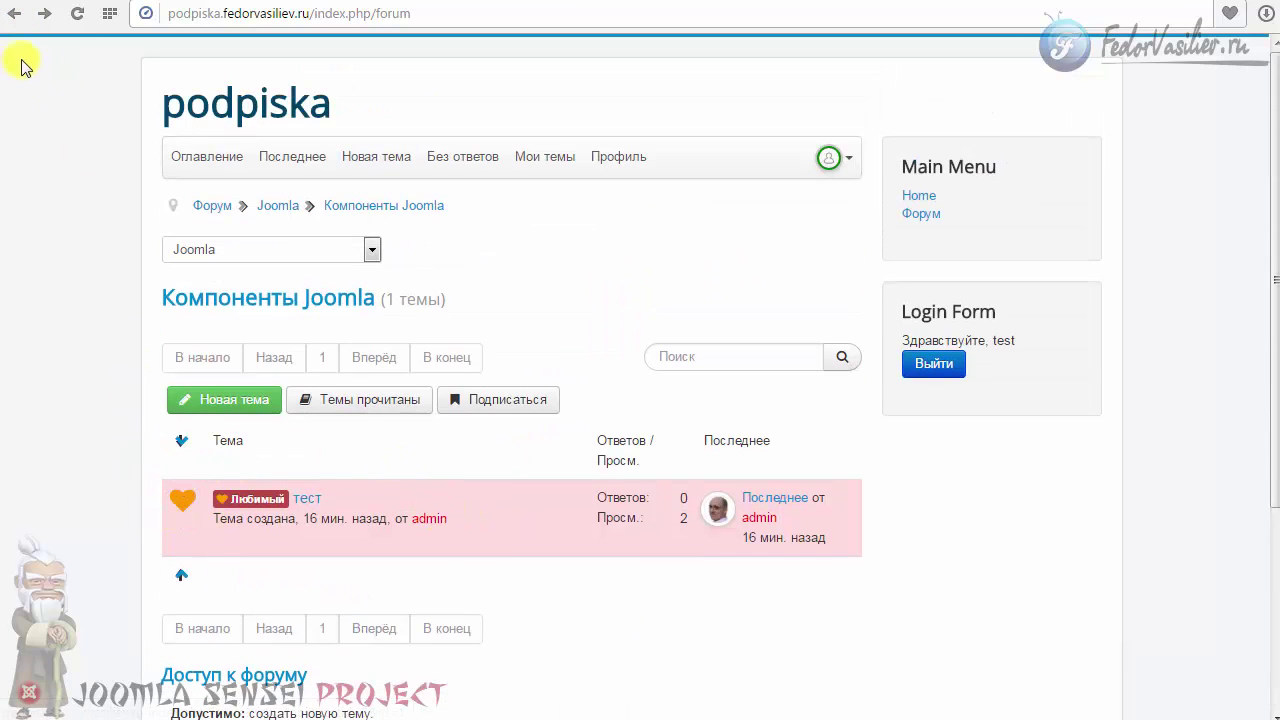
left_click(15, 16)
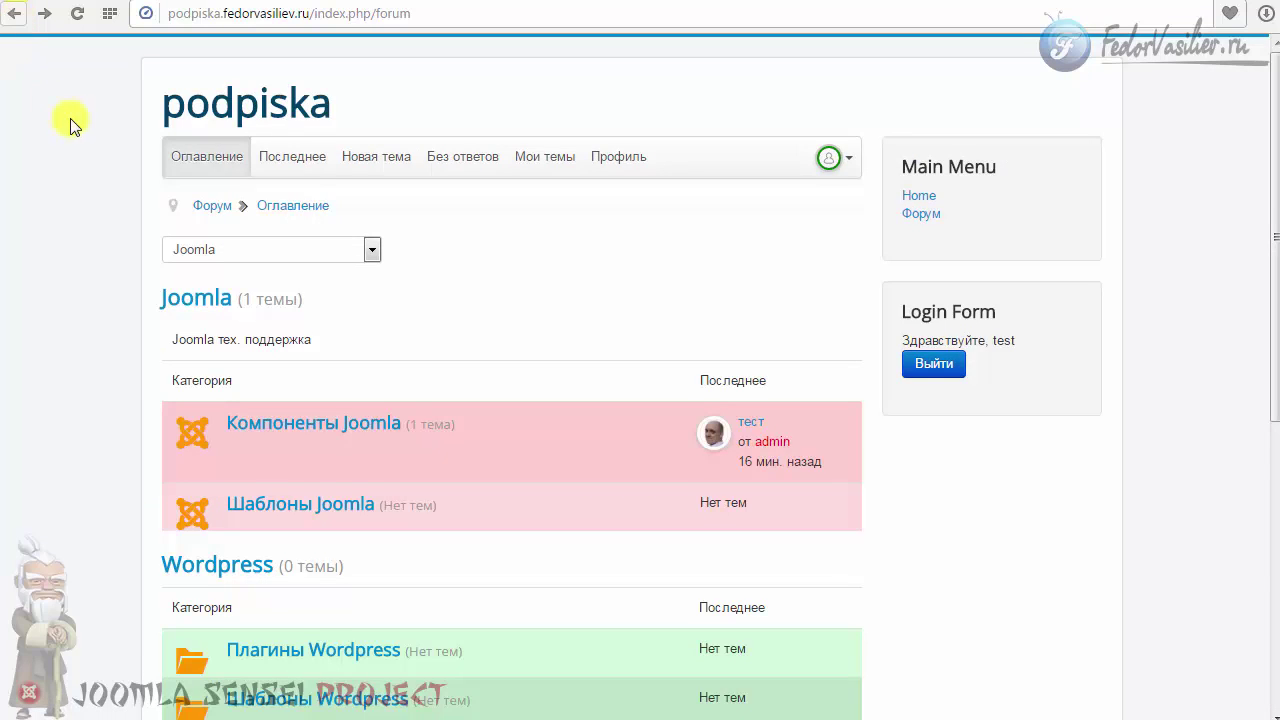
scroll(71, 119, "down", 3)
scroll(621, 118, "up", 2)
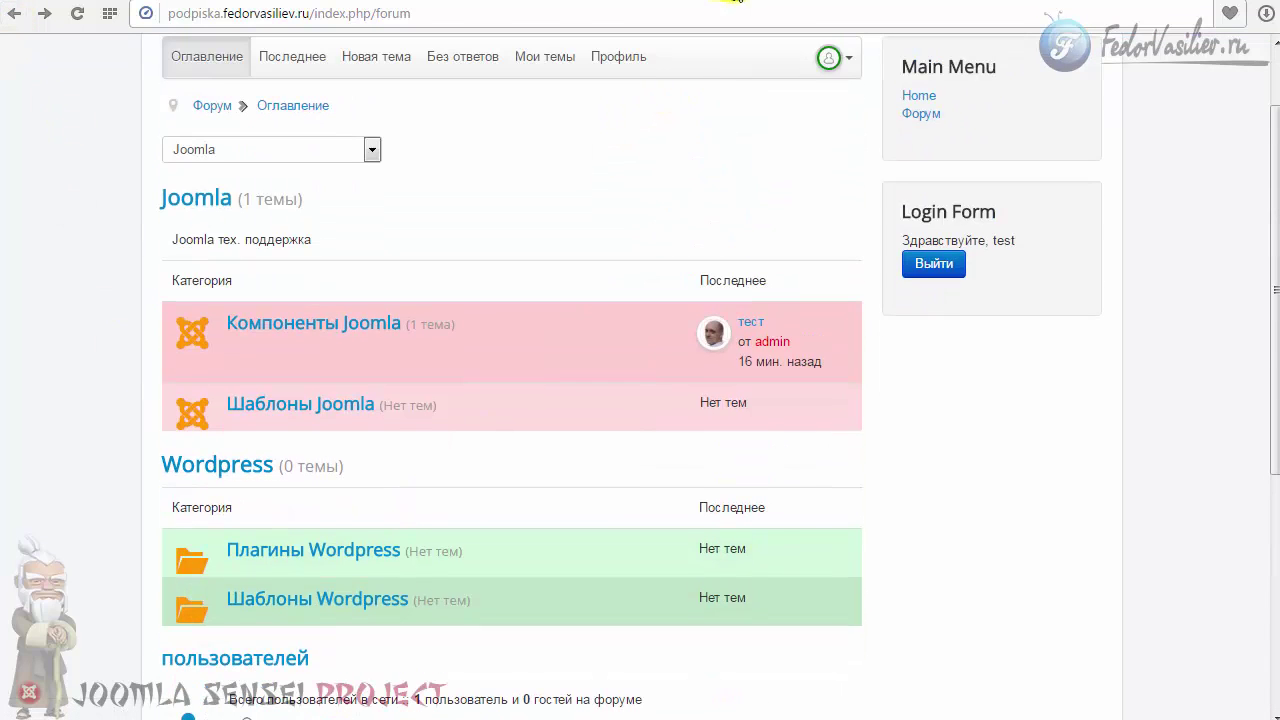
- Open the Аватары settings of the Crypsis template in the administration and review the avatar size parameters
left_click(735, 1)
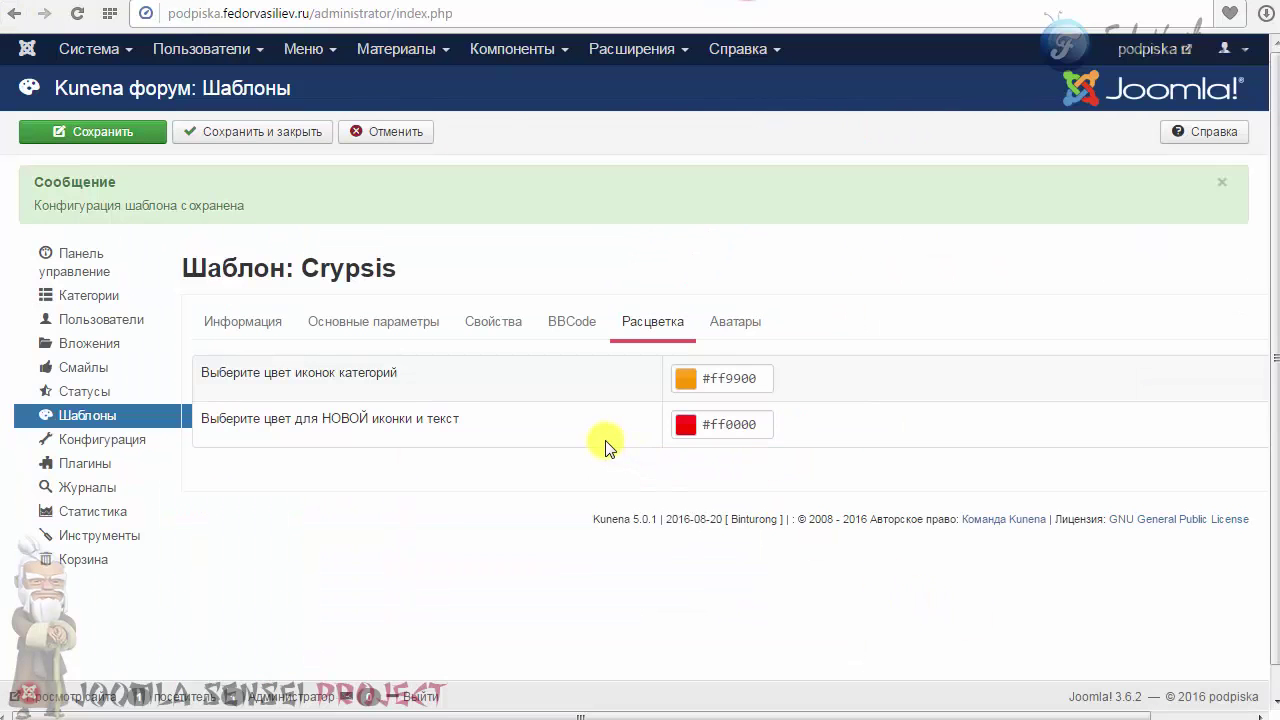
left_click(729, 336)
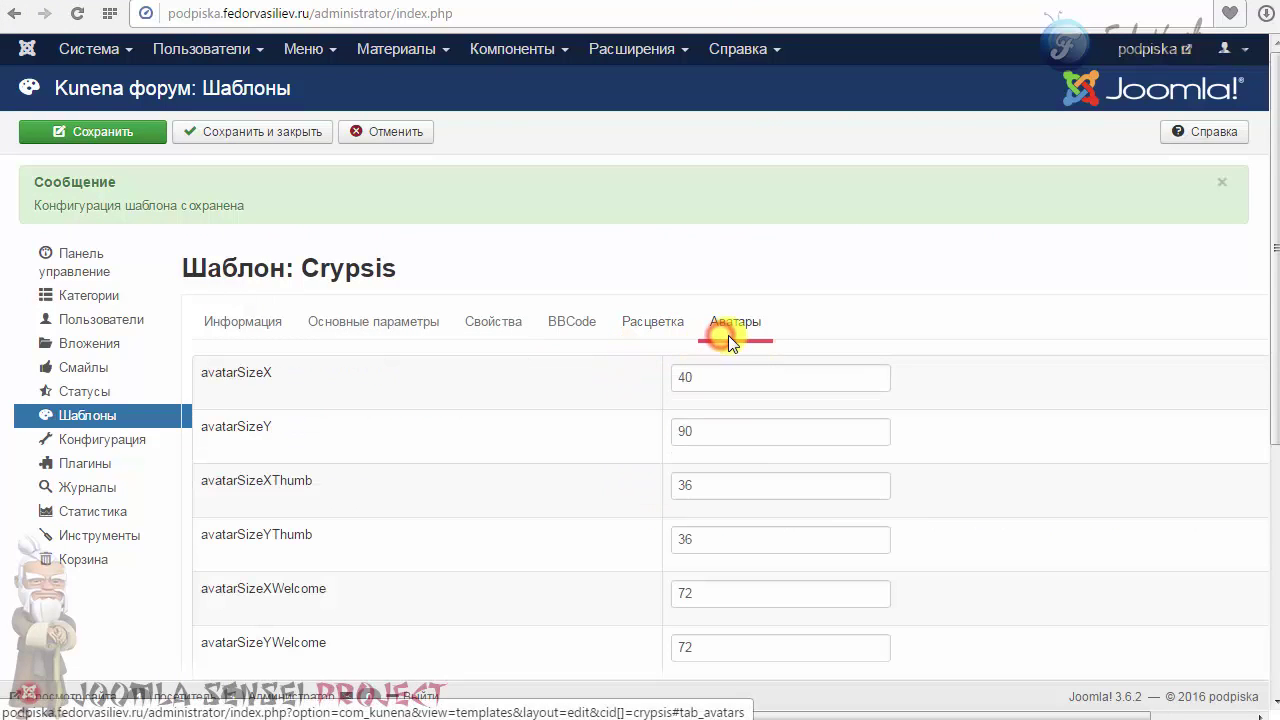
scroll(900, 400, "down", 3)
scroll(900, 400, "down", 1)
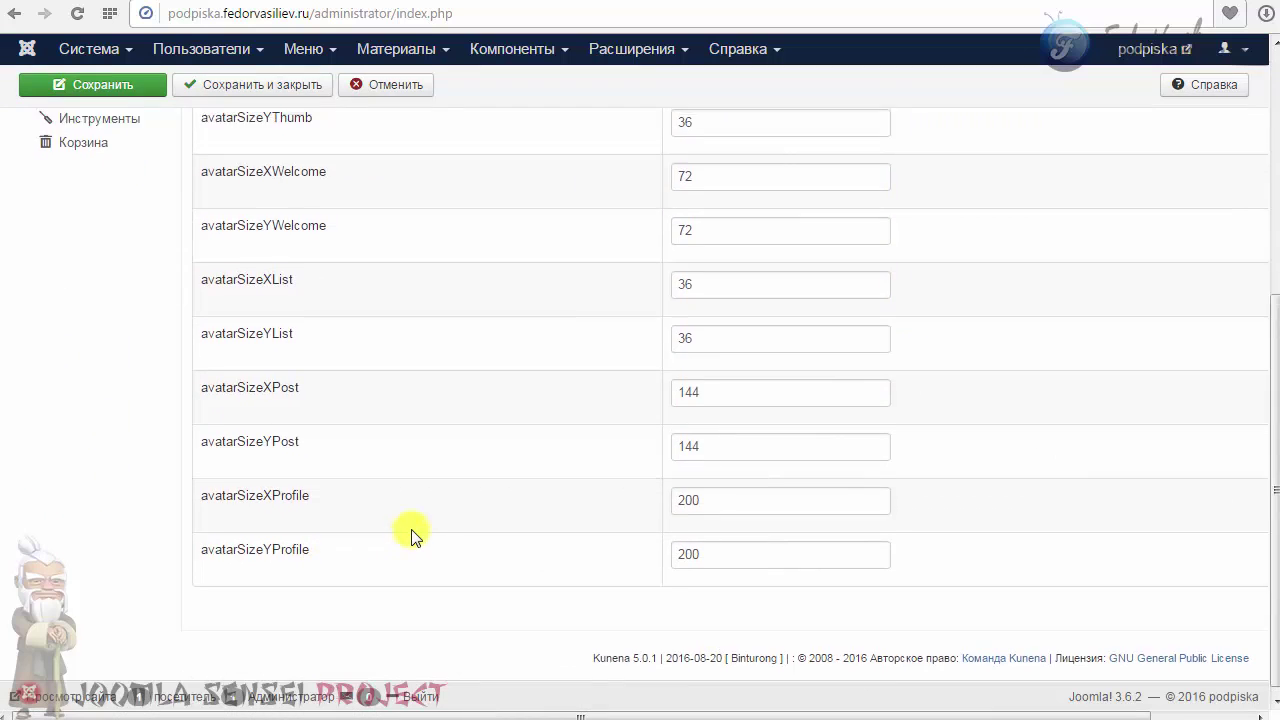
scroll(408, 534, "up", 4)
scroll(408, 534, "down", 4)
scroll(481, 522, "up", 2)
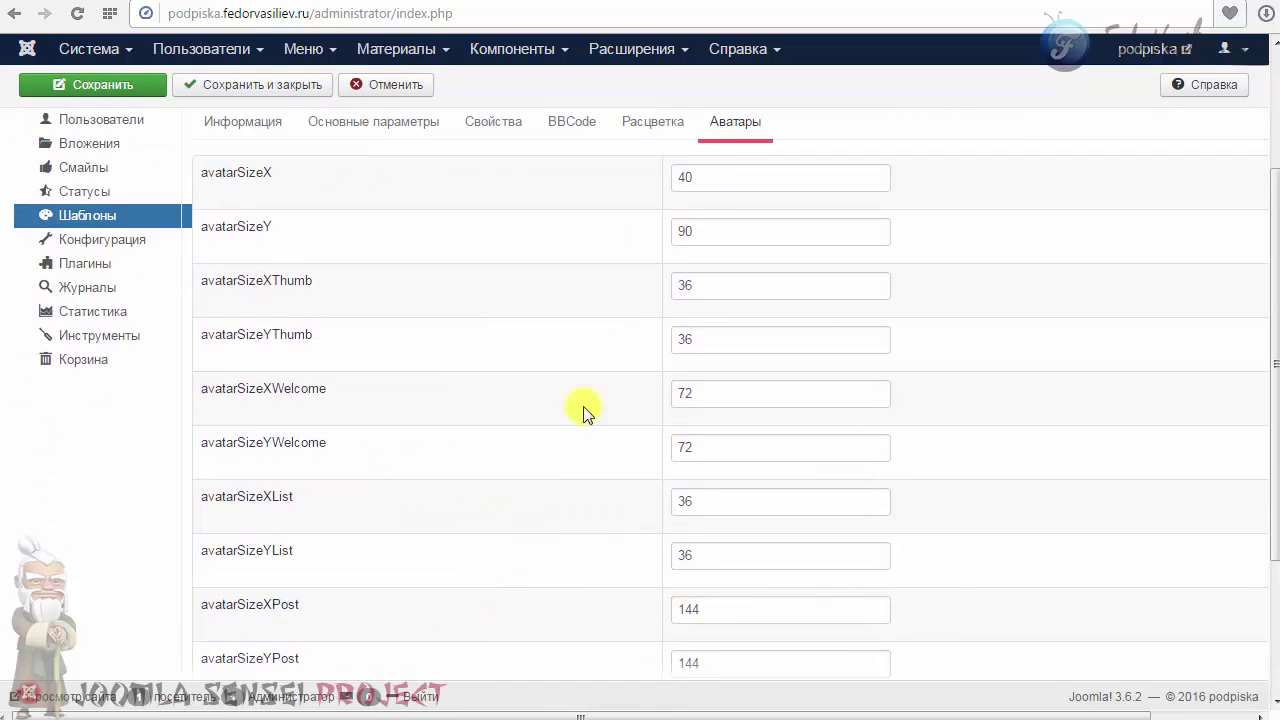
scroll(622, 358, "up", 1)
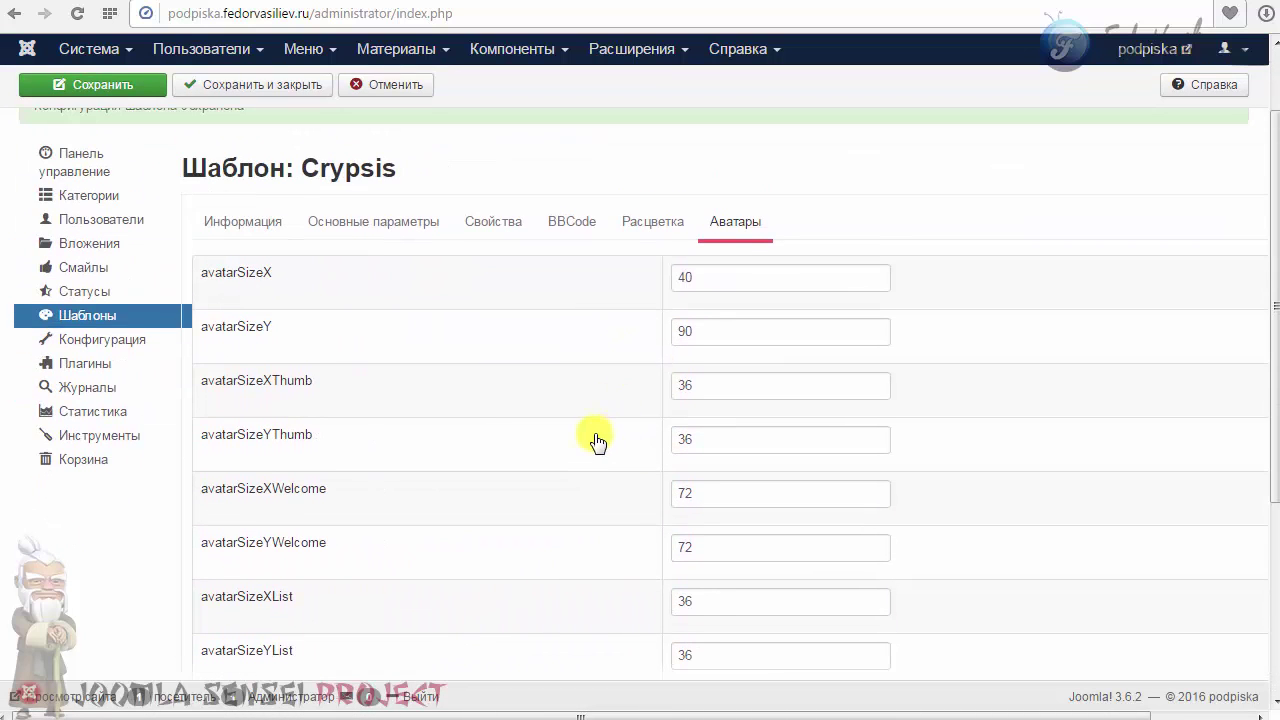
- Examine the avatar in the forum's user menu and the author's avatar in the тест topic of Компоненты Joomla
key("ctrl+Tab")
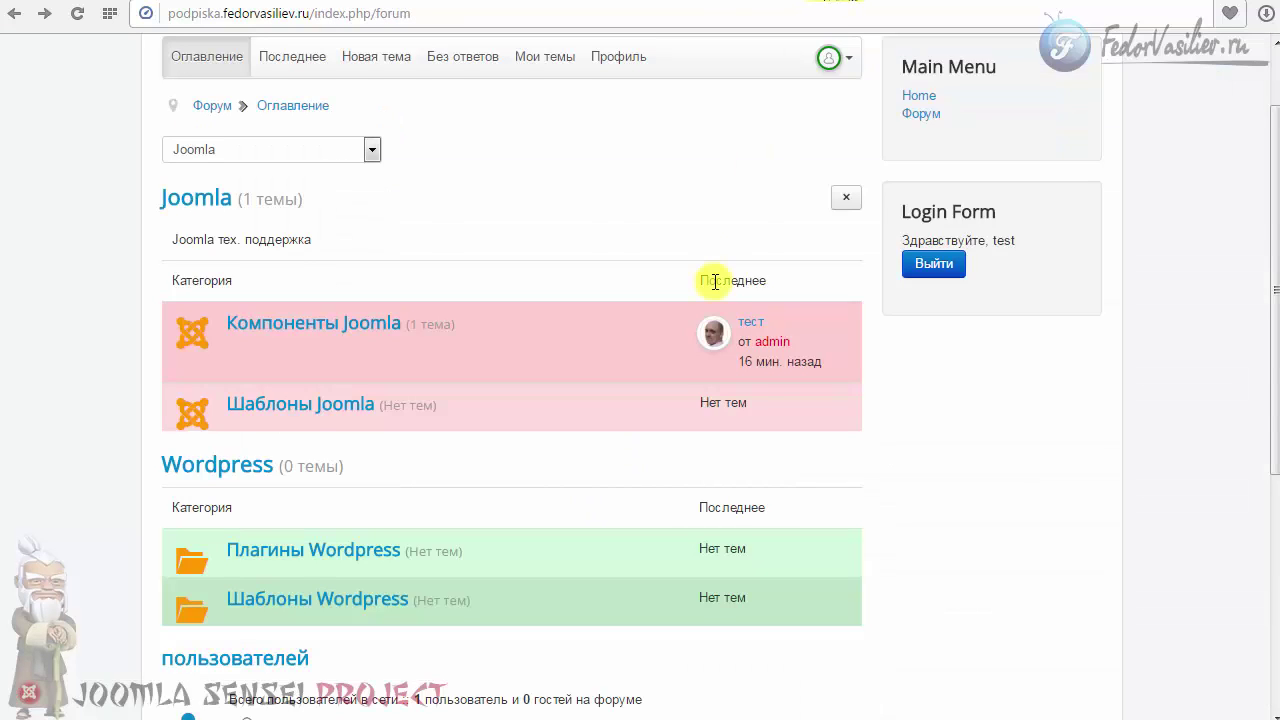
scroll(675, 360, "up", 1)
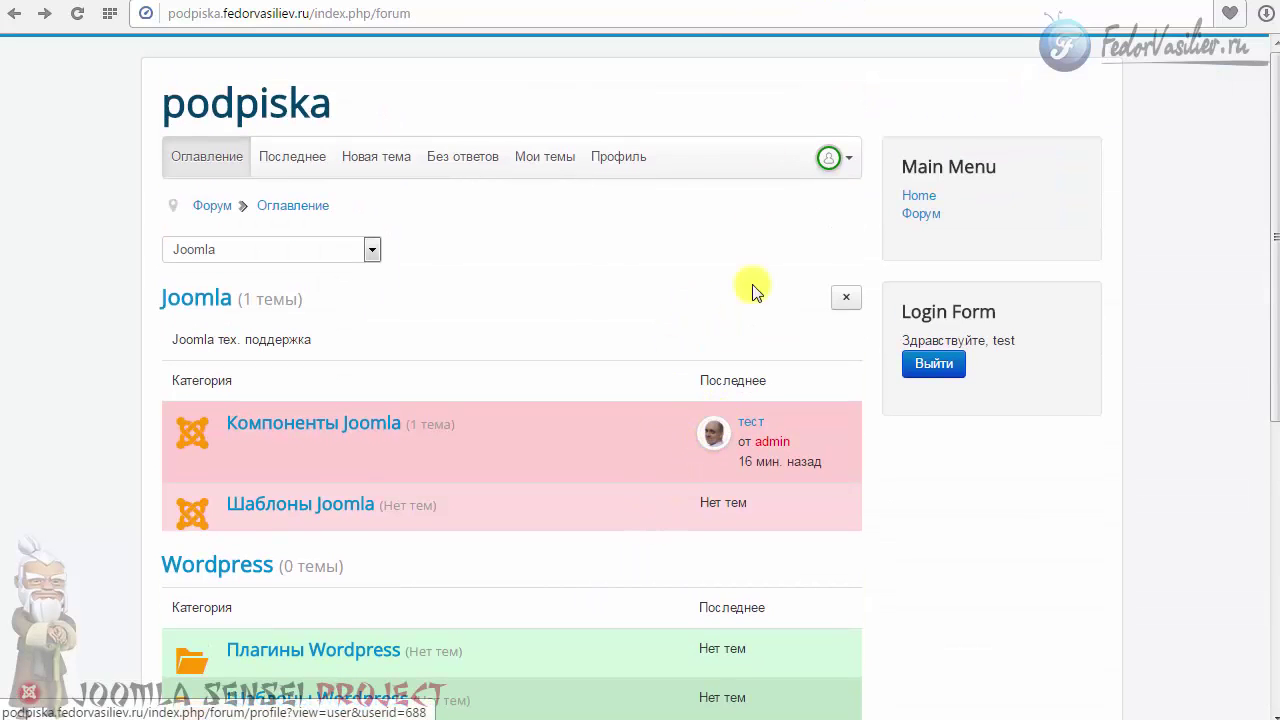
left_click(838, 163)
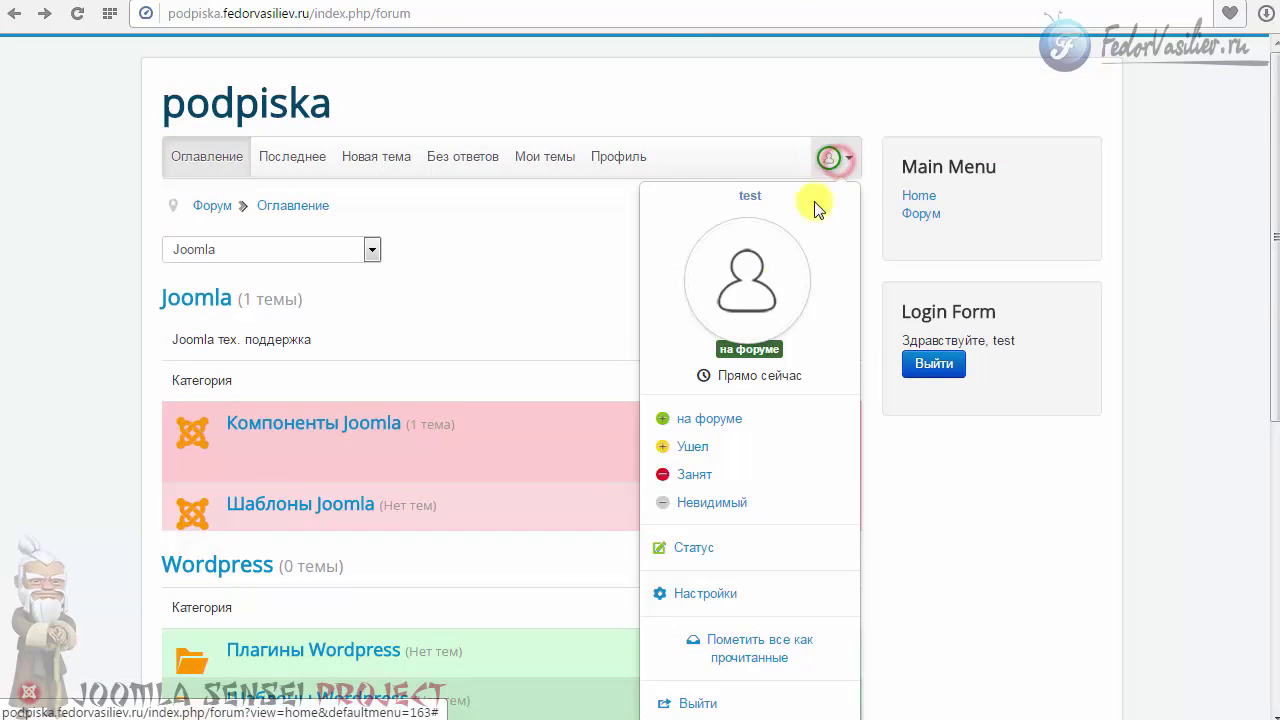
left_click(327, 424)
scroll(457, 357, "down", 1)
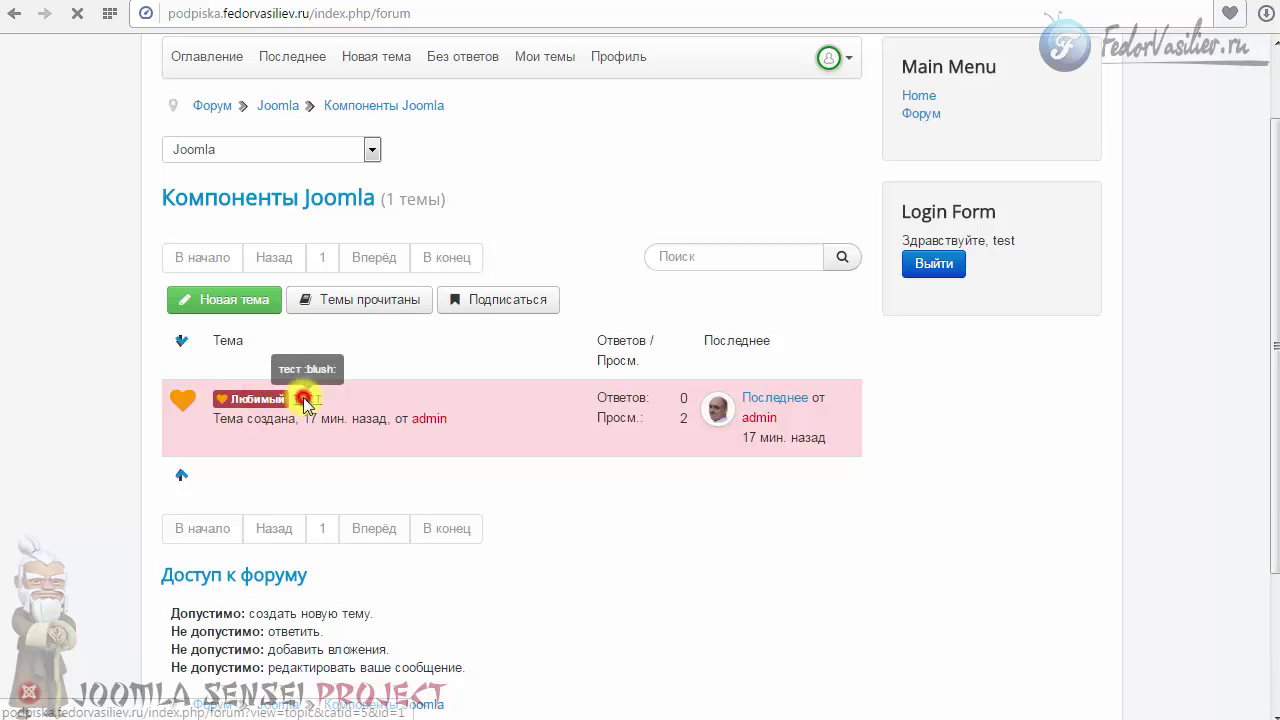
left_click(307, 398)
scroll(178, 395, "down", 3)
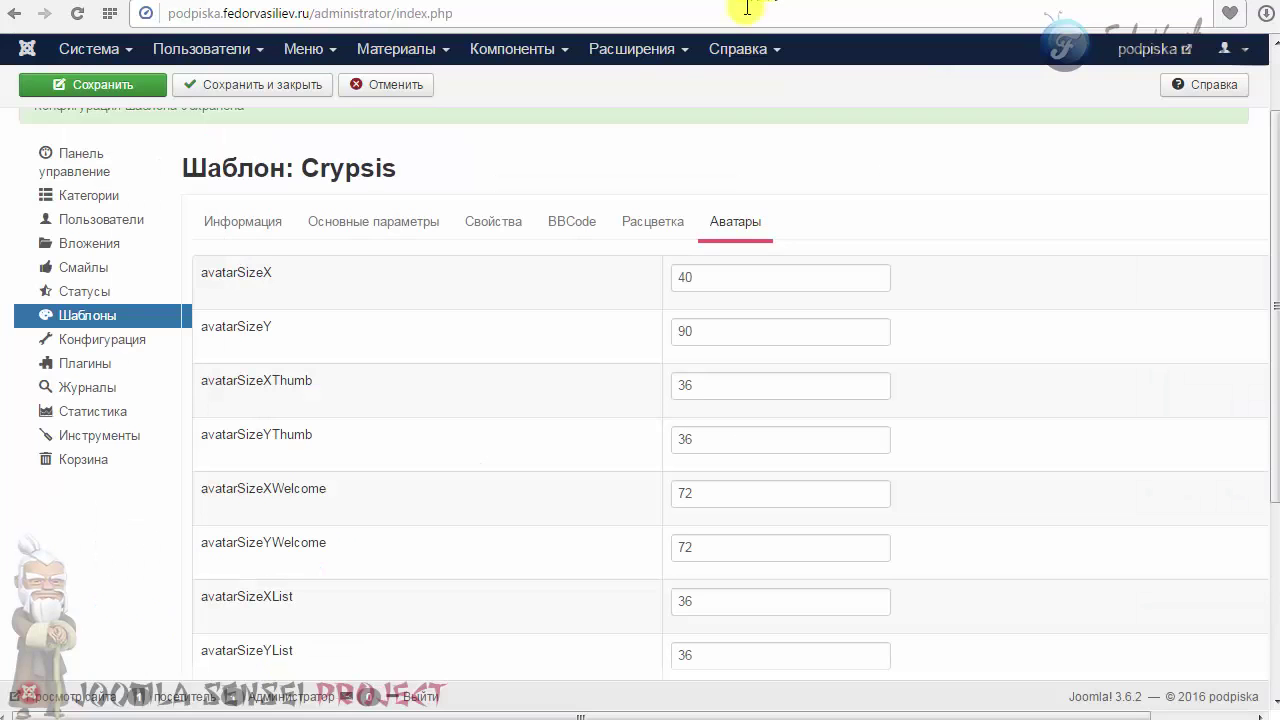
- Review the list, post and profile avatar sizes in the Crypsis Аватары settings and compare them with the topic author's avatar
scroll(608, 391, "down", 5)
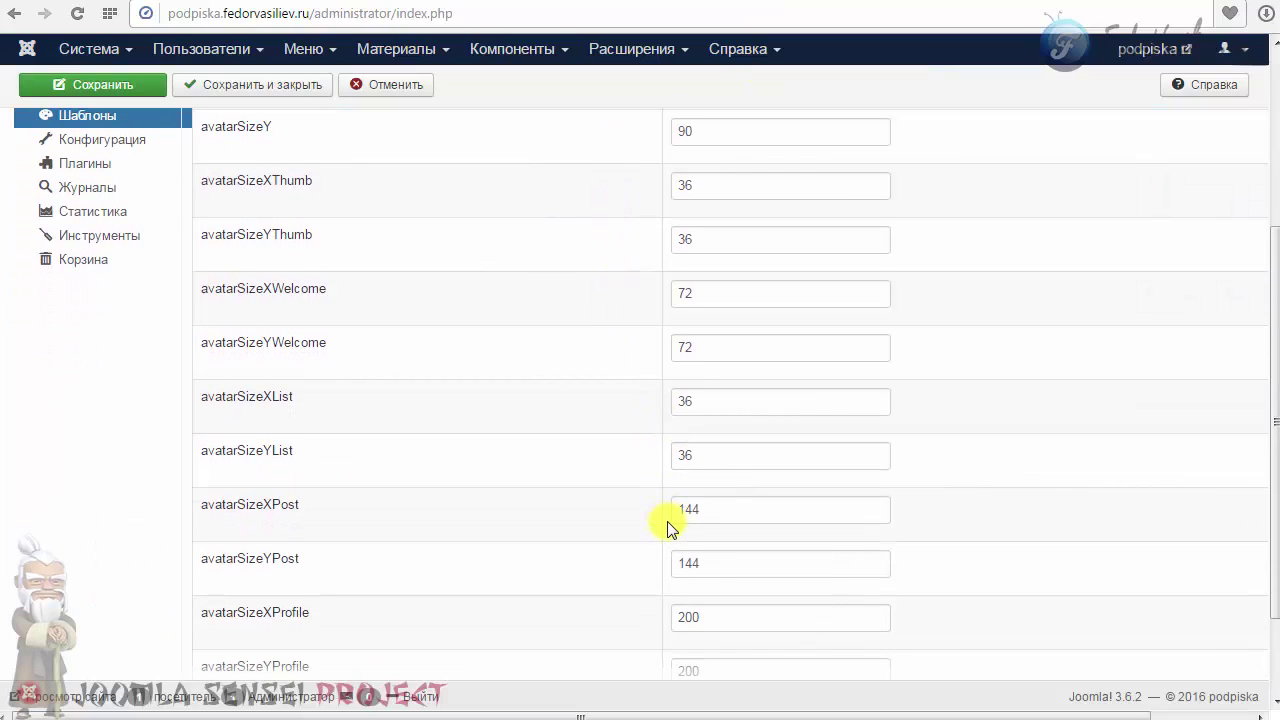
scroll(666, 528, "down", 3)
left_click(670, 330)
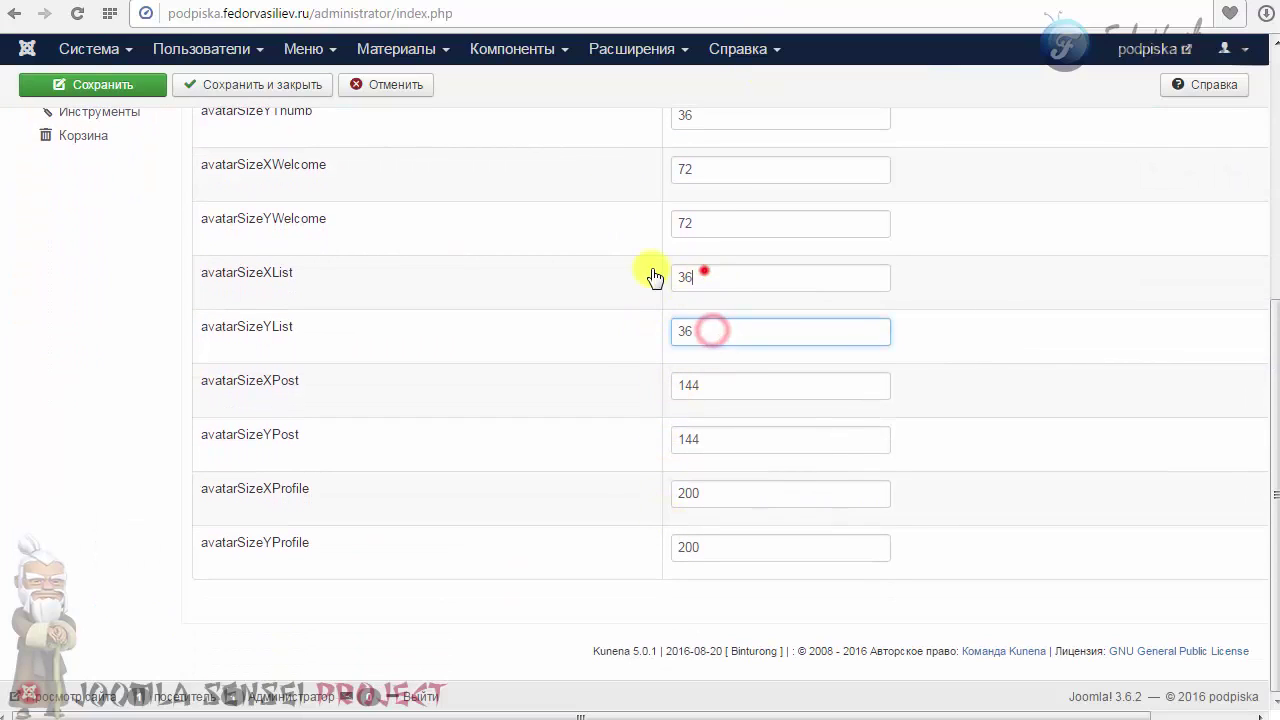
double_click(695, 277)
scroll(640, 500, "up", 1)
scroll(668, 517, "up", 2)
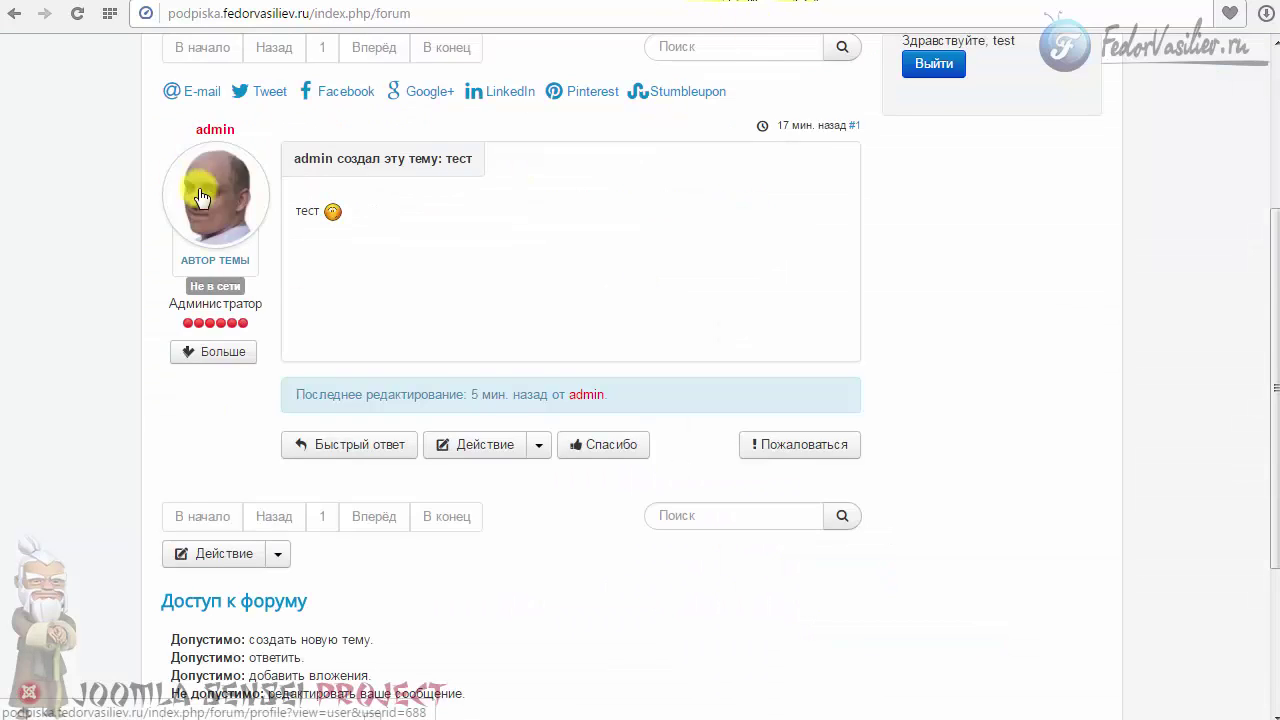
scroll(985, 645, "up", 2)
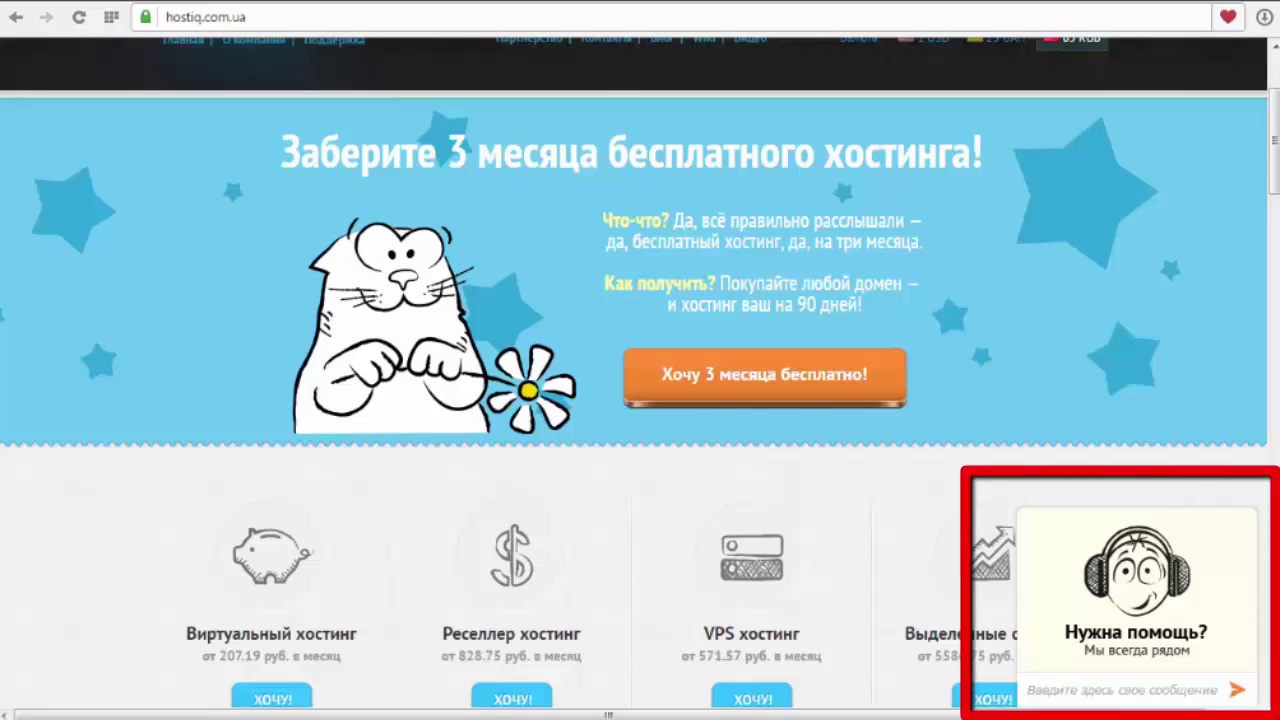
- Open the support chat form on the hostiq.com.ua home page, view it, and collapse it again
left_click(1128, 636)
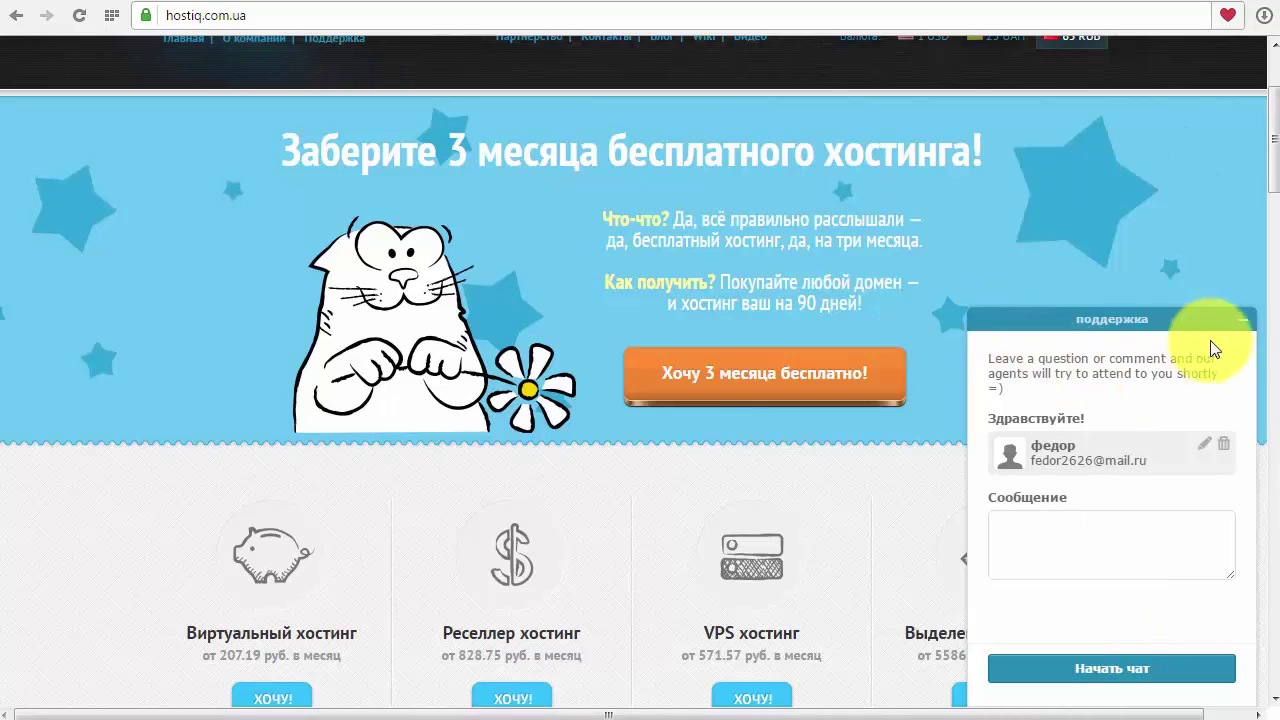
left_click(1215, 392)
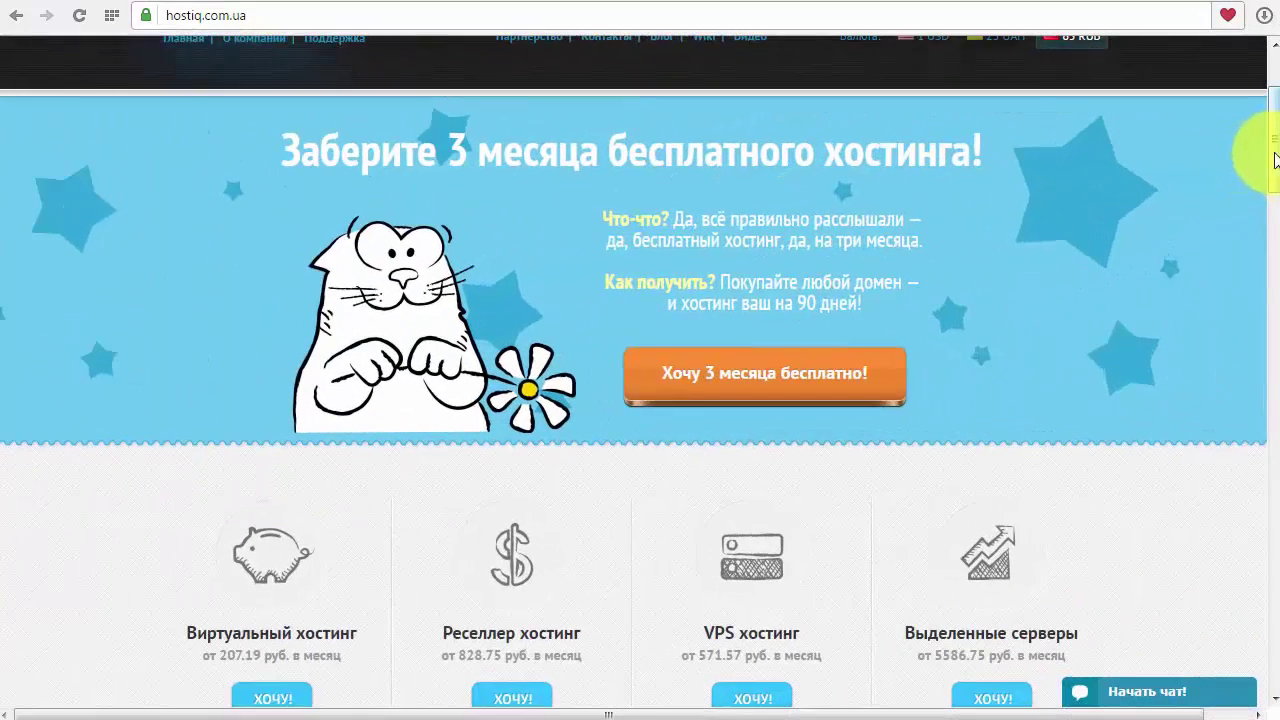
mouse_move(1272, 150)
left_mouse_down()
mouse_move(1274, 208)
mouse_move(1273, 143)
left_mouse_up()
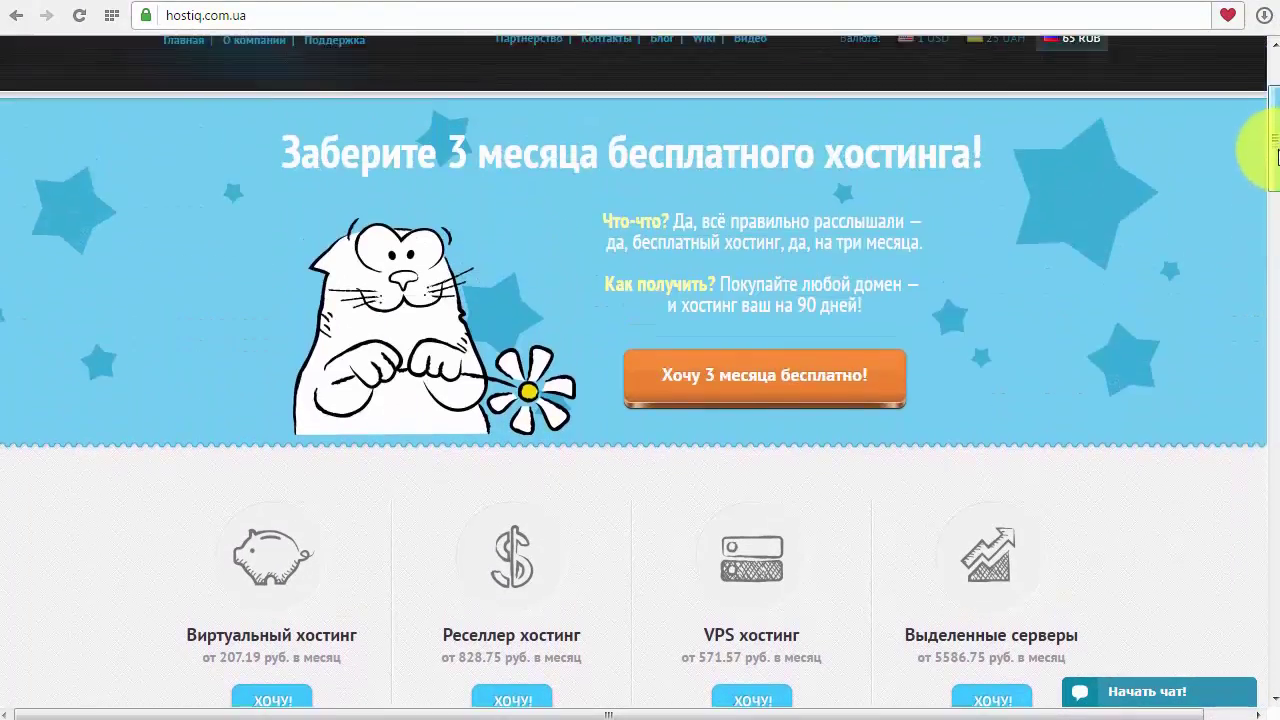